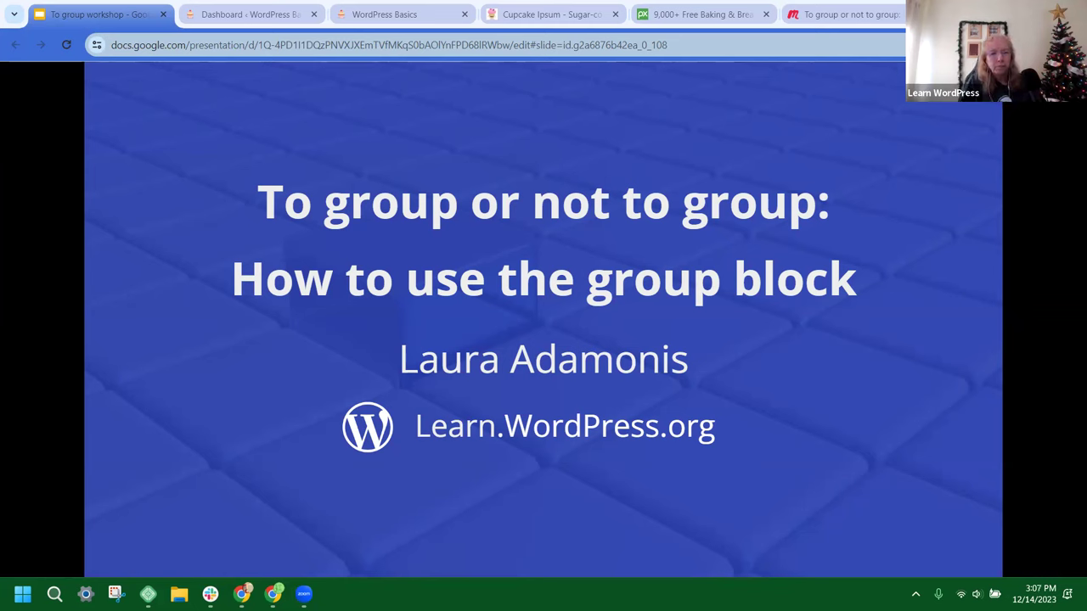
# Step: Switch to the WordPress dashboard and dismiss its Welcome panel
pyautogui.click(246, 17)
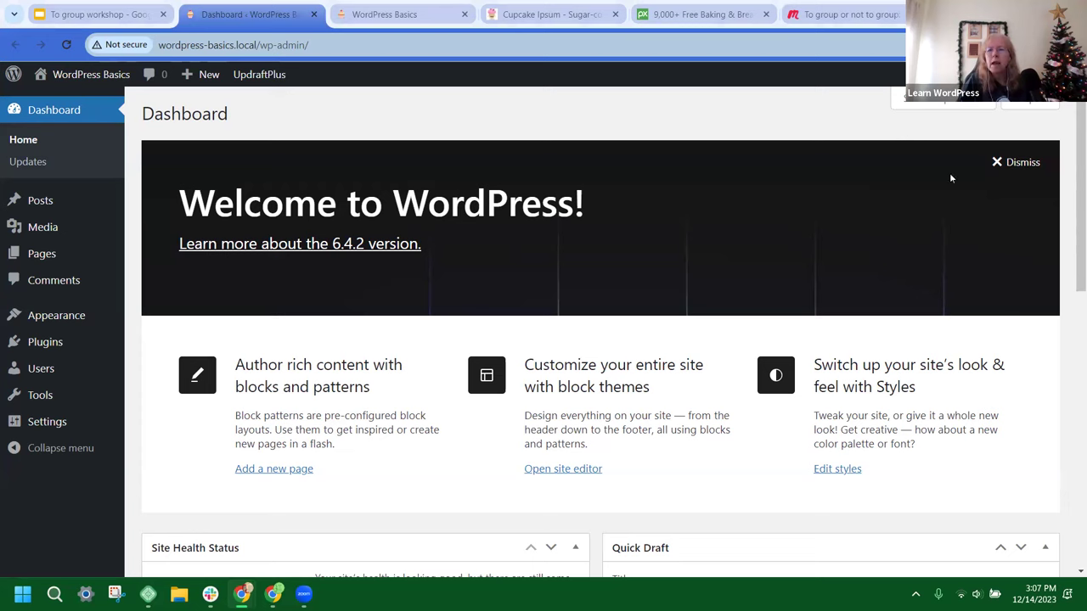
pyautogui.click(1020, 164)
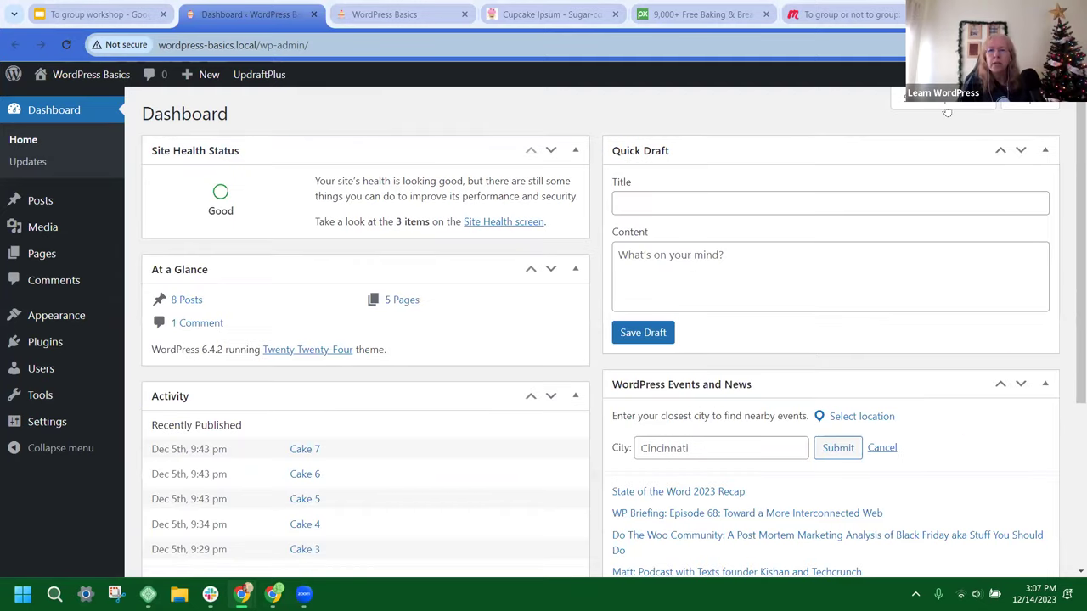
# Step: Turn the Welcome element back on in the dashboard's screen options
pyautogui.click(981, 107)
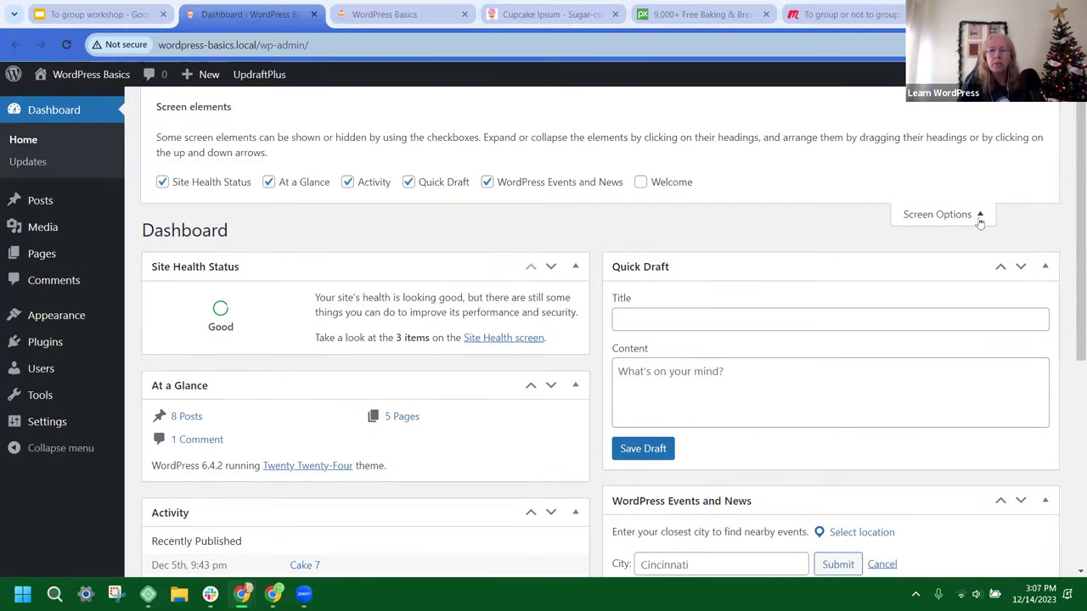
pyautogui.click(641, 183)
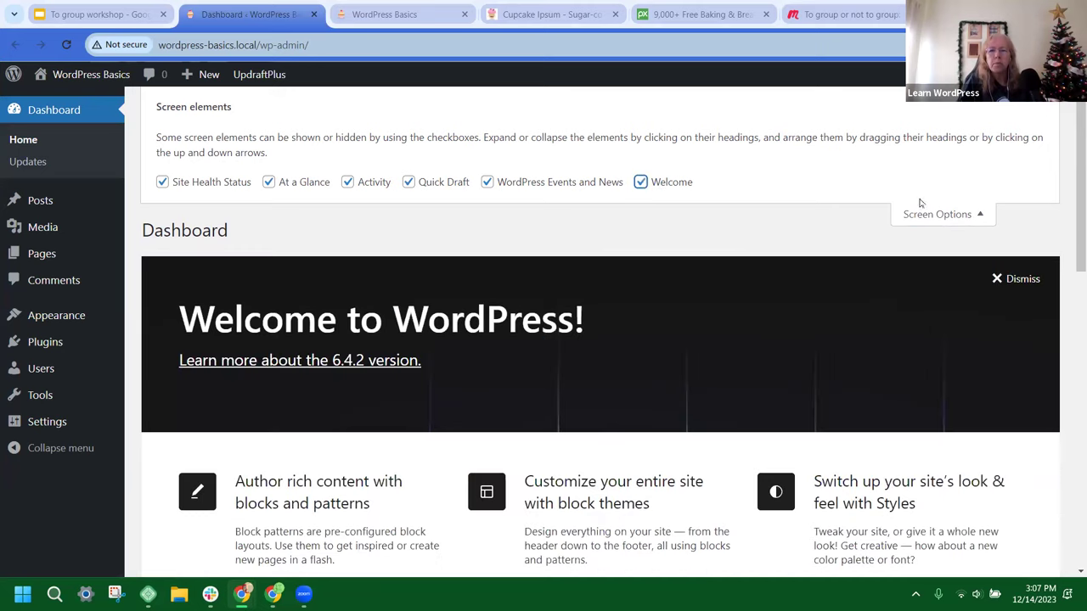
pyautogui.click(981, 216)
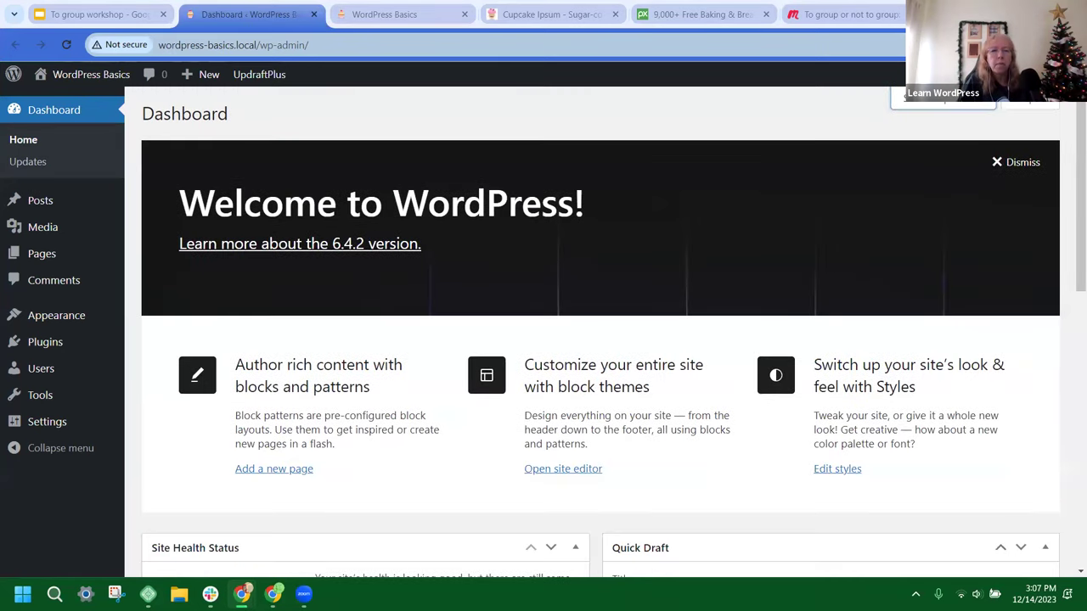
# Step: Examine the What's New page for WordPress 6.4.2, down to the Rename Group blocks feature
pyautogui.click(349, 247)
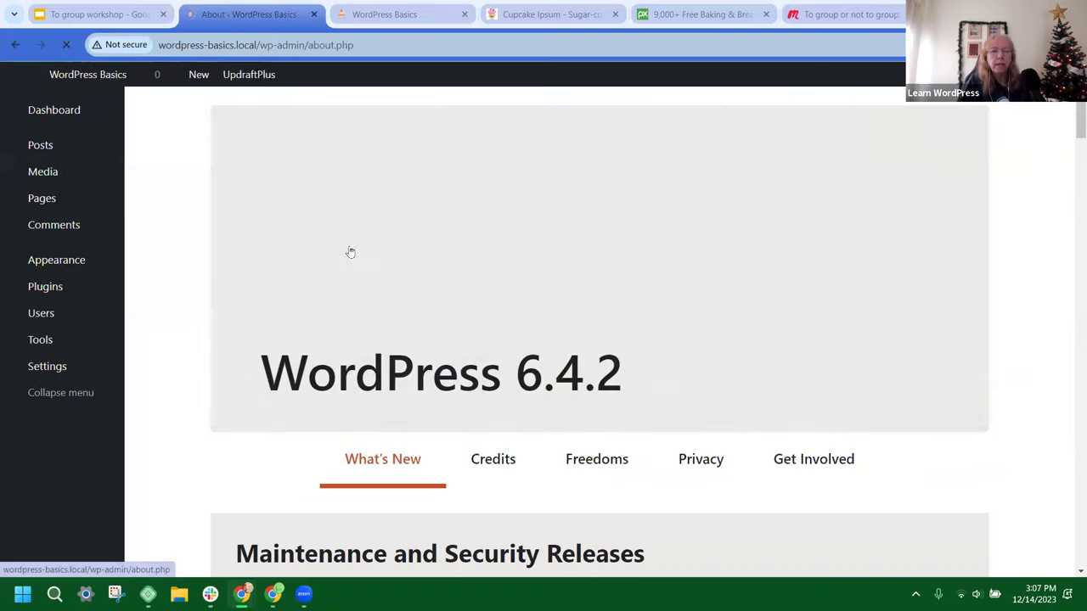
pyautogui.scroll(-4, 580, 209)
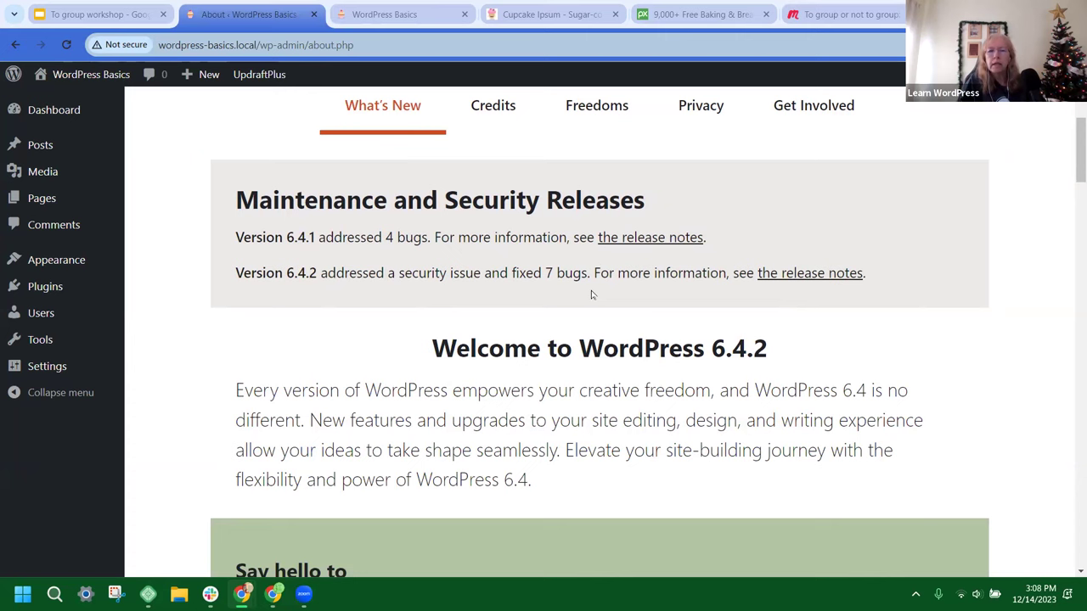
pyautogui.scroll(-3, 891, 283)
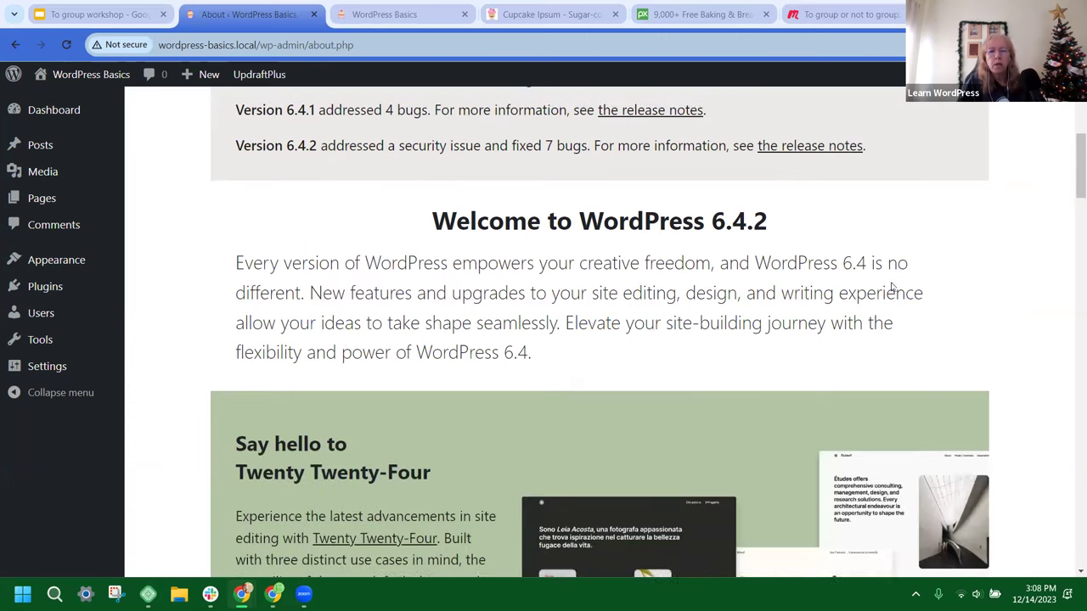
pyautogui.scroll(-5, 895, 268)
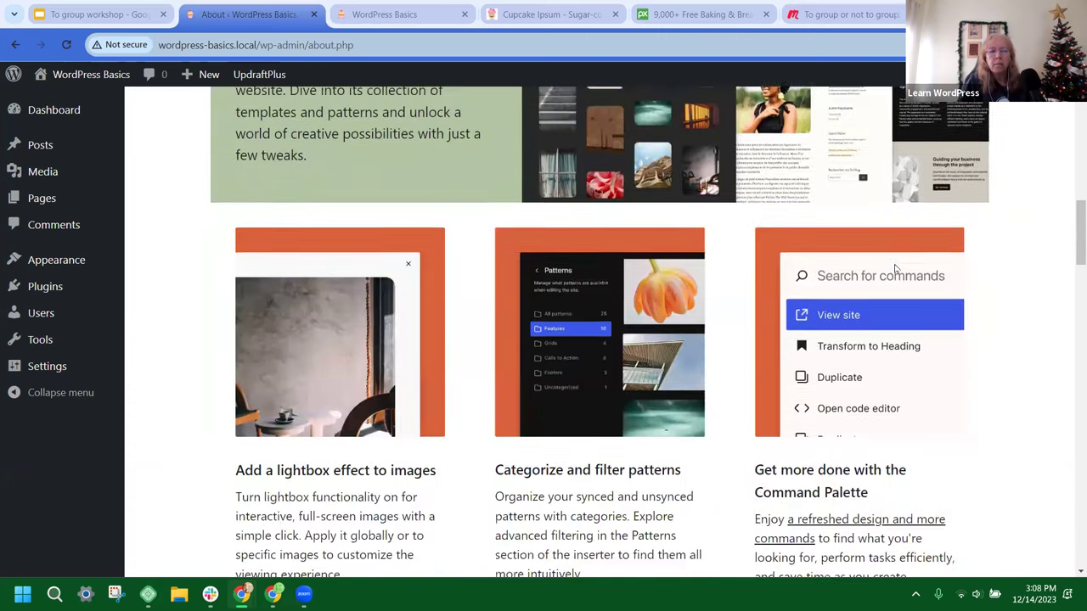
pyautogui.scroll(-5, 894, 268)
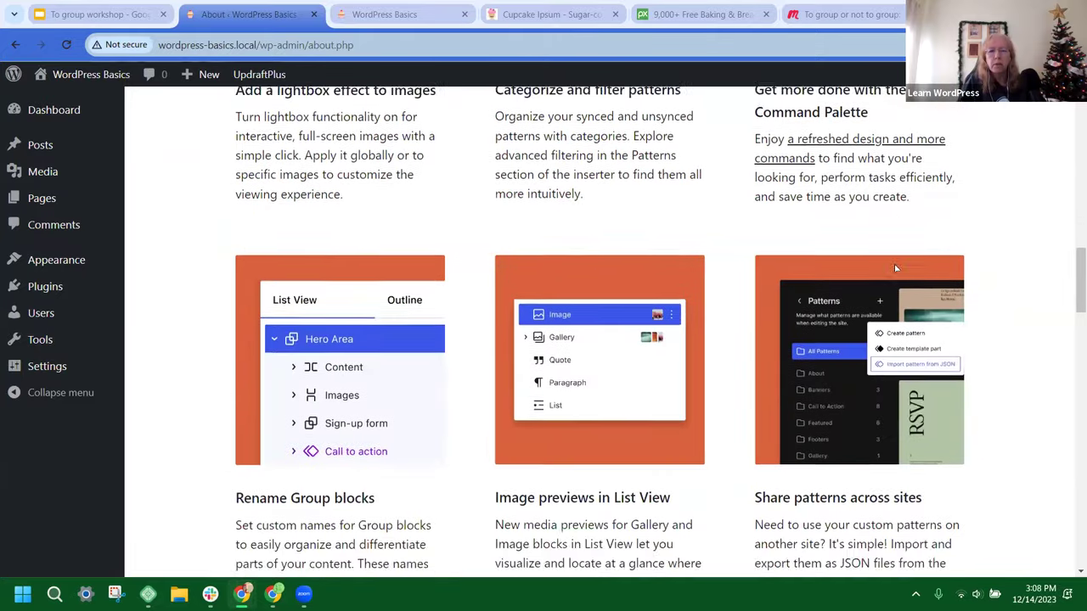
pyautogui.scroll(-2, 894, 268)
pyautogui.scroll(5, 741, 250)
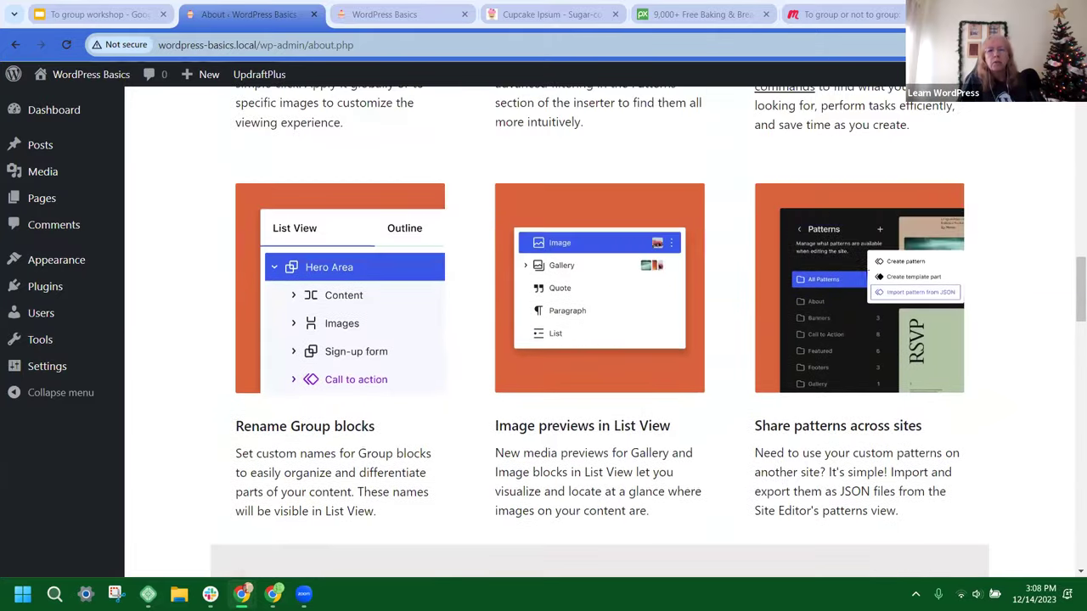
pyautogui.scroll(15, 741, 249)
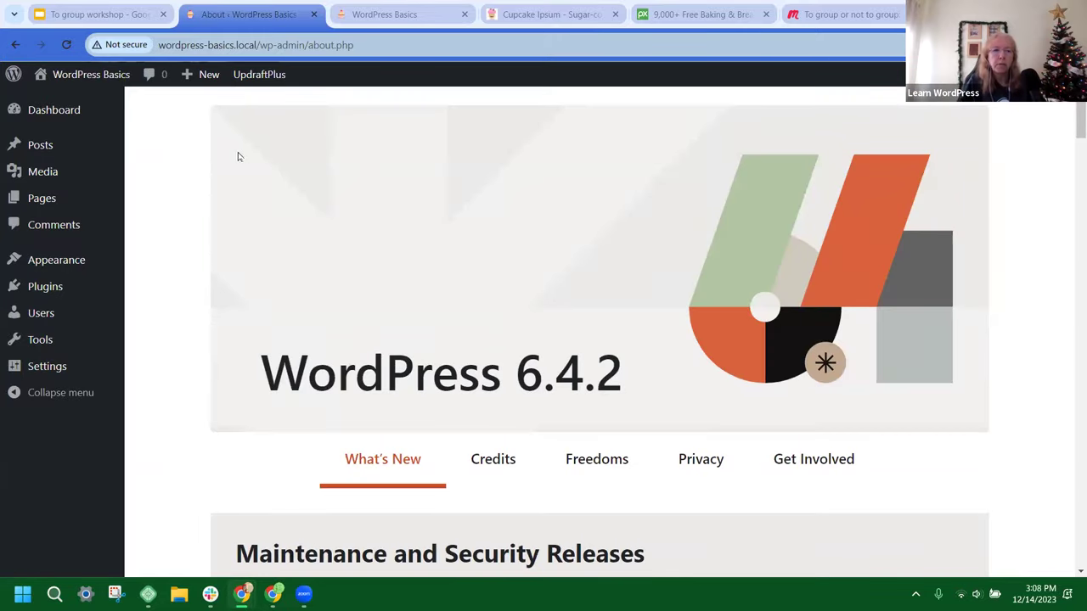
# Step: Return to the dashboard and open the list of pages in the site editor
pyautogui.click(53, 116)
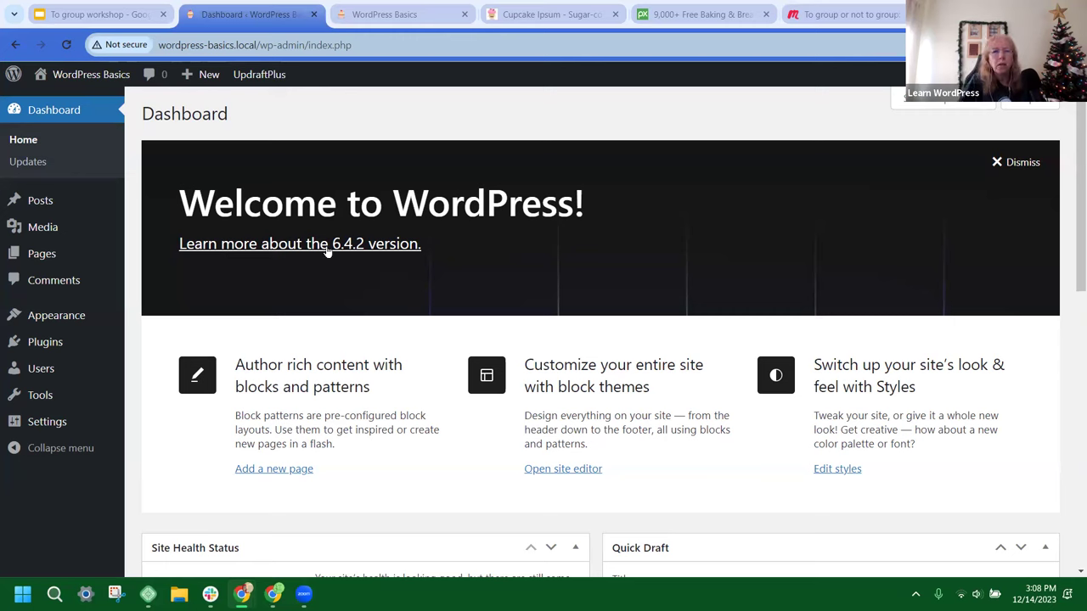
pyautogui.moveTo(47, 255)
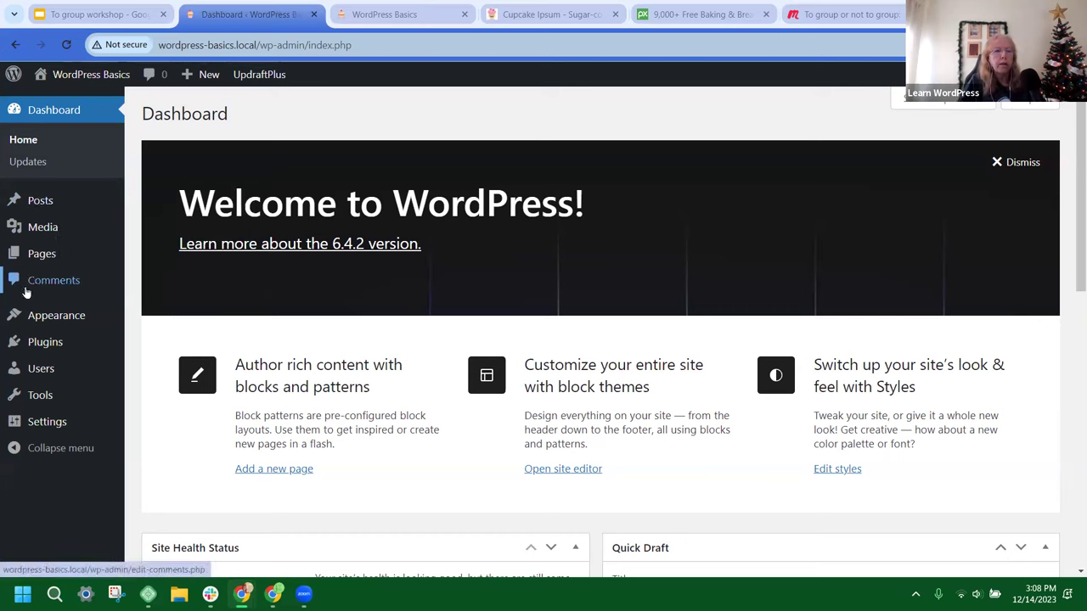
pyautogui.moveTo(39, 321)
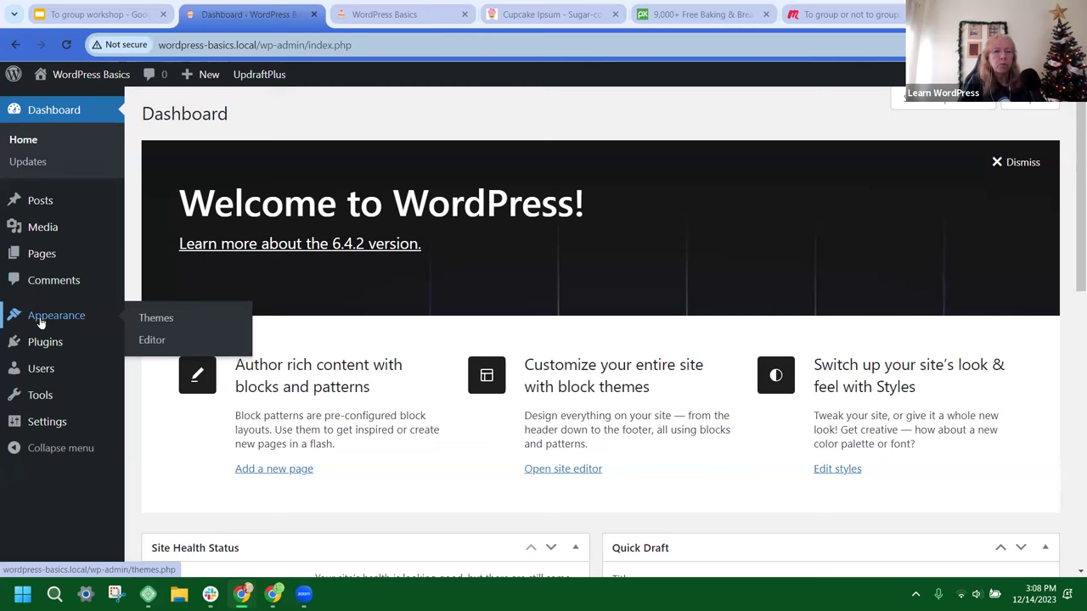
pyautogui.click(153, 340)
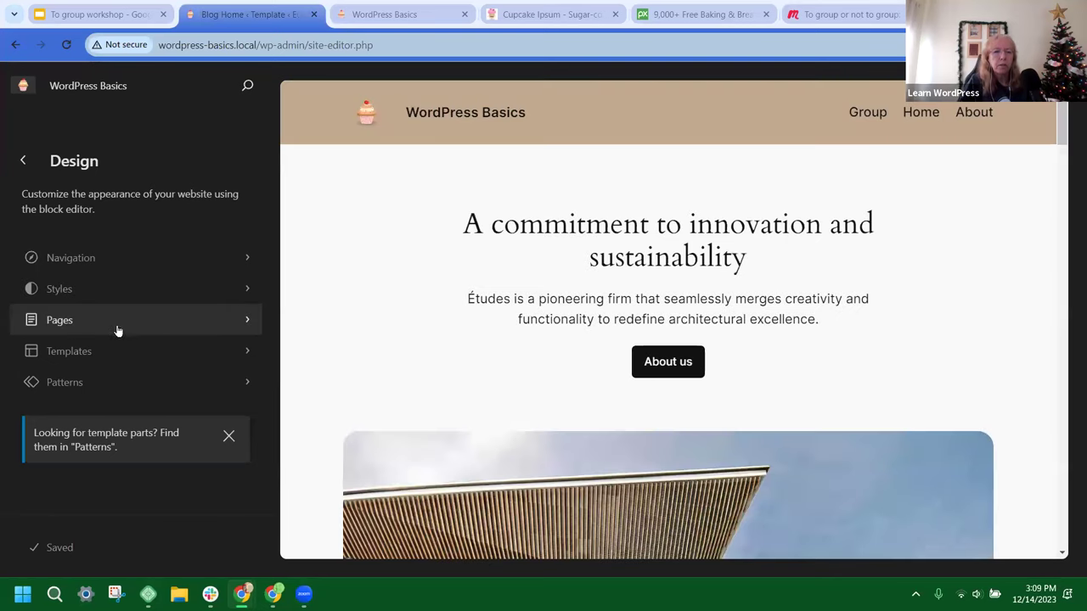
pyautogui.click(247, 326)
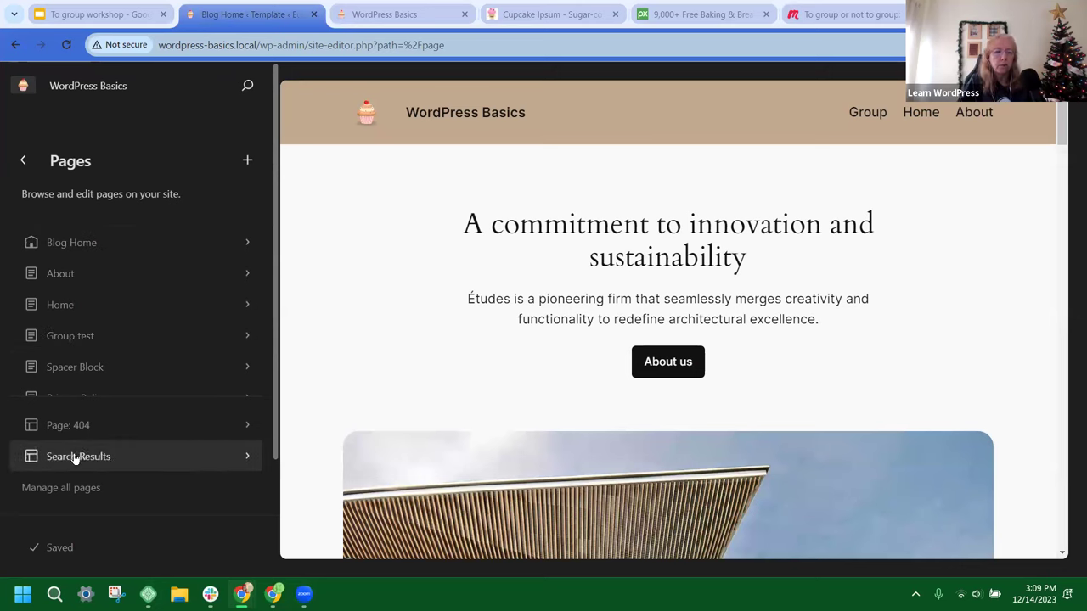
# Step: Create a new draft page titled "Group"
pyautogui.click(247, 163)
pyautogui.click(248, 165)
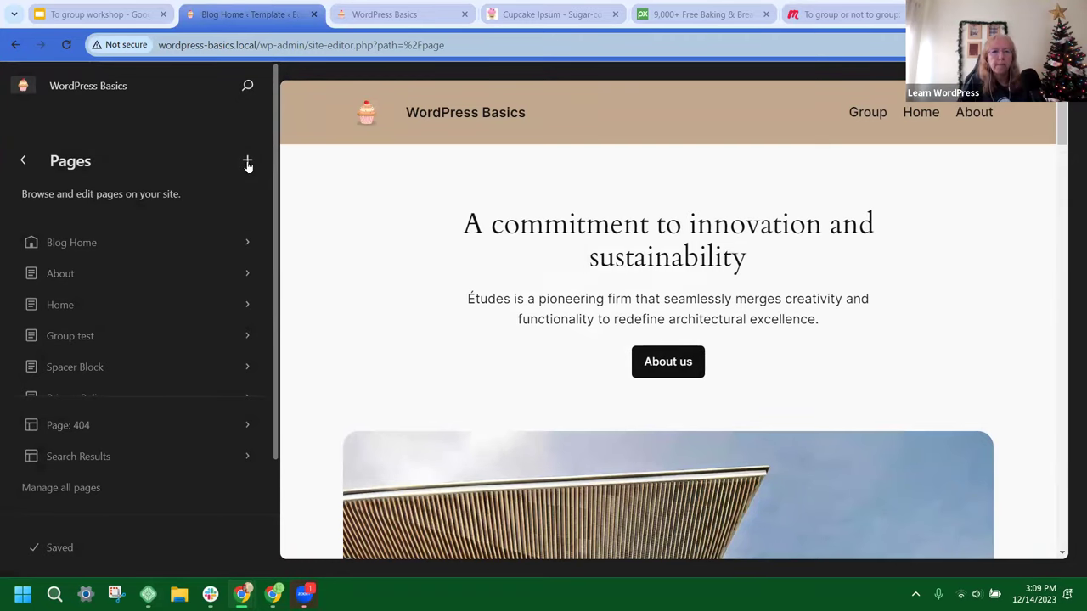
pyautogui.click(247, 163)
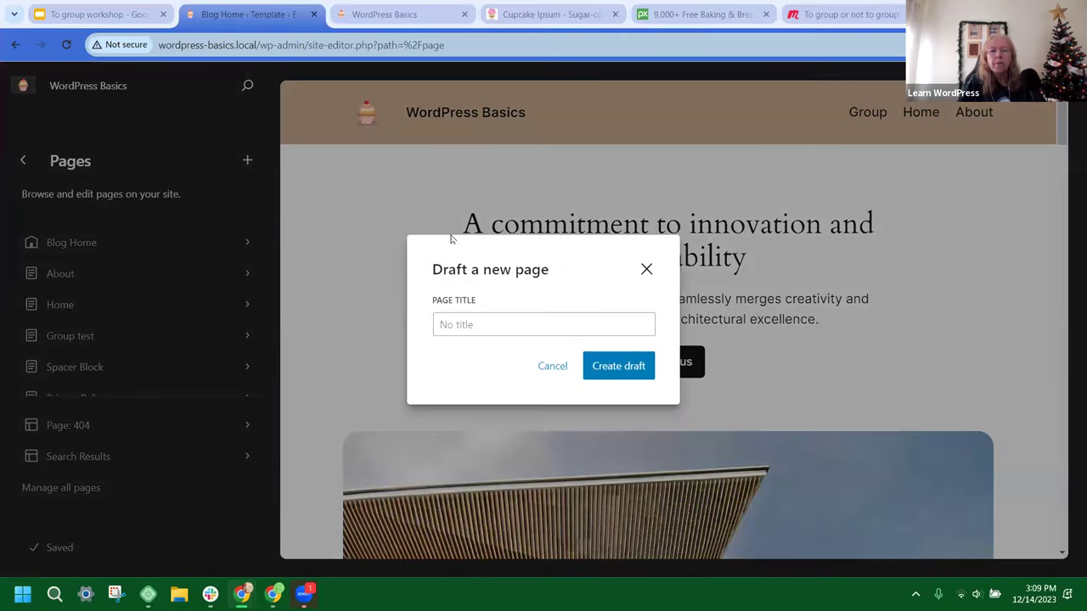
pyautogui.click(452, 325)
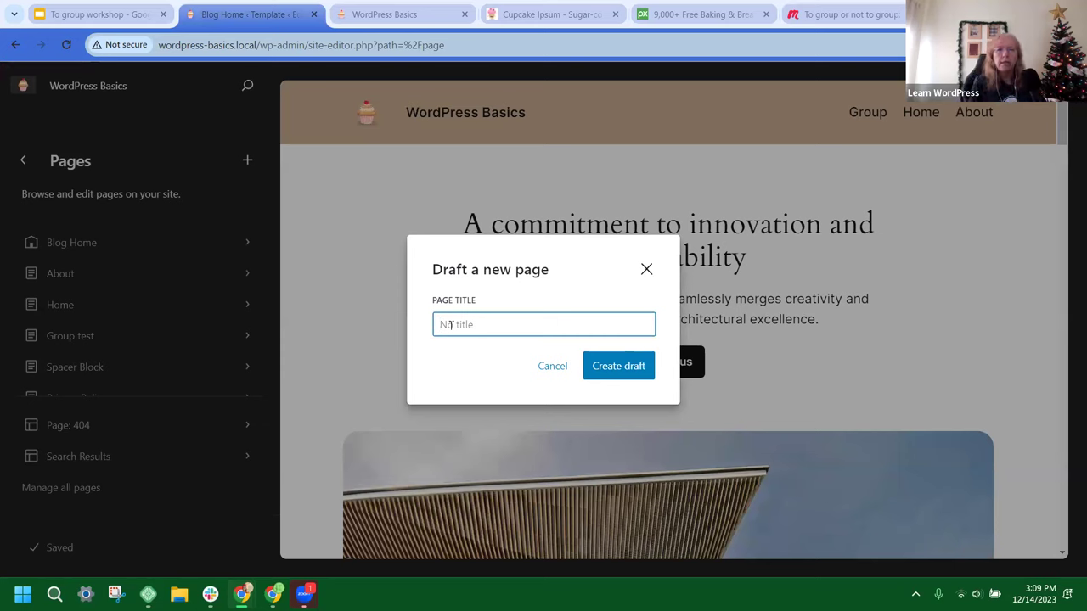
pyautogui.write('Group')
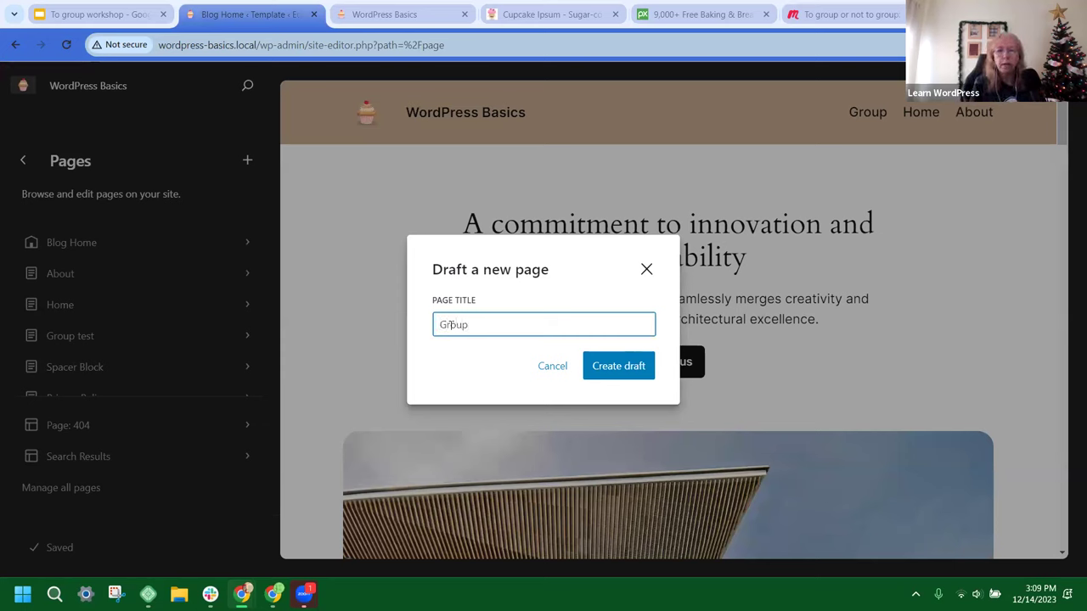
pyautogui.click(627, 366)
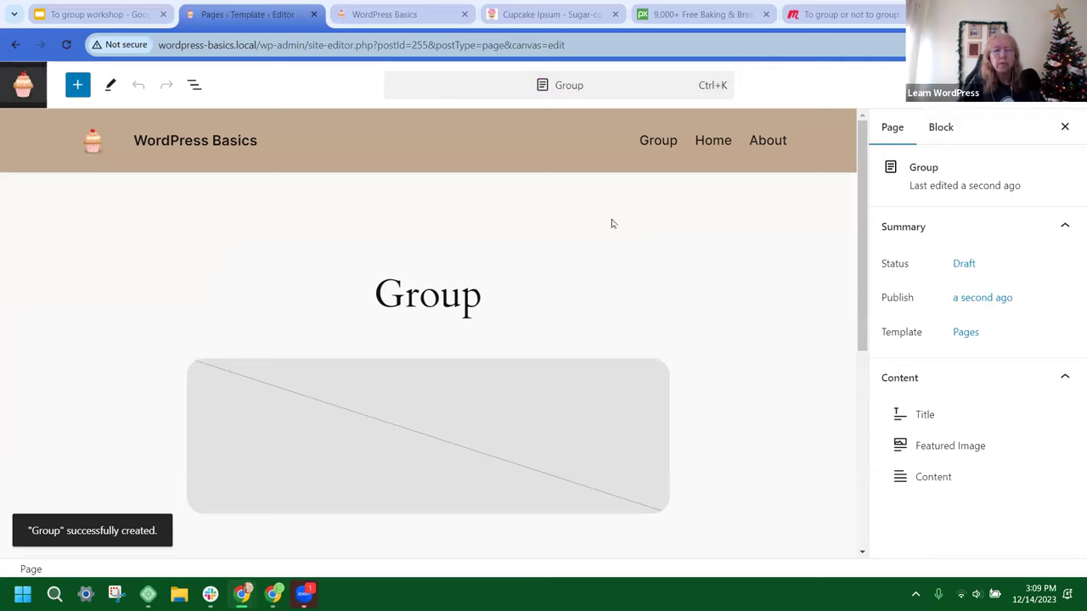
# Step: Look over the new Group page, closing and reopening its settings sidebar
pyautogui.scroll(-4, 611, 223)
pyautogui.scroll(-1, 687, 239)
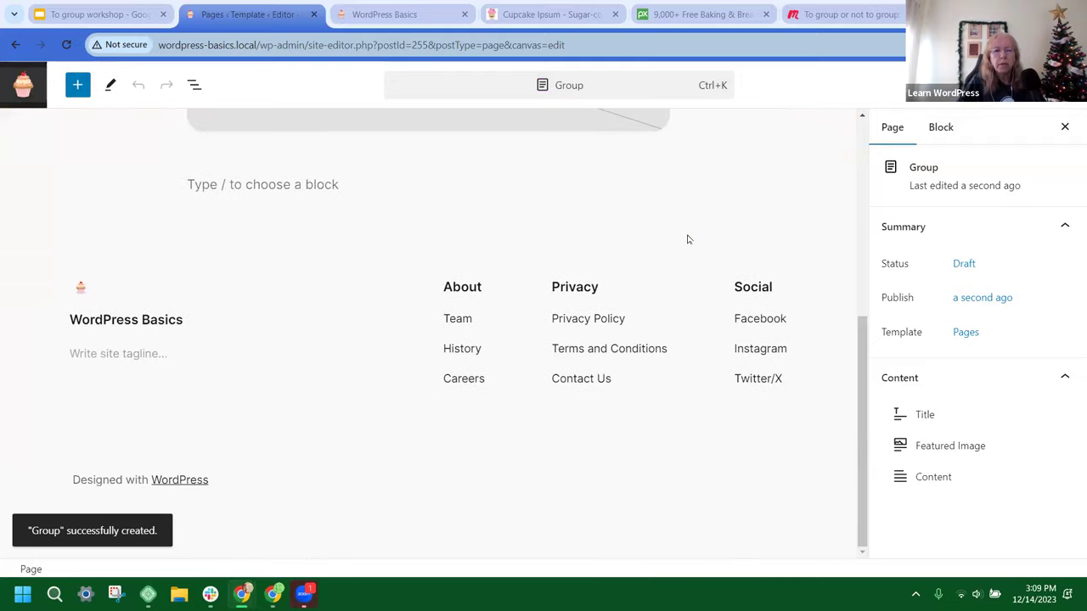
pyautogui.scroll(5, 688, 240)
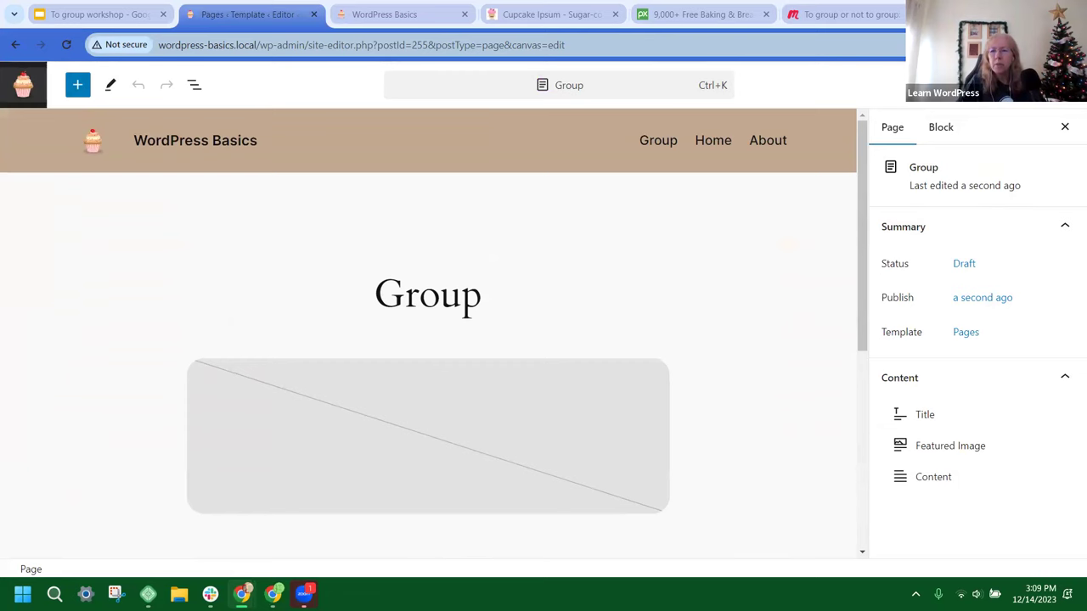
pyautogui.click(1065, 127)
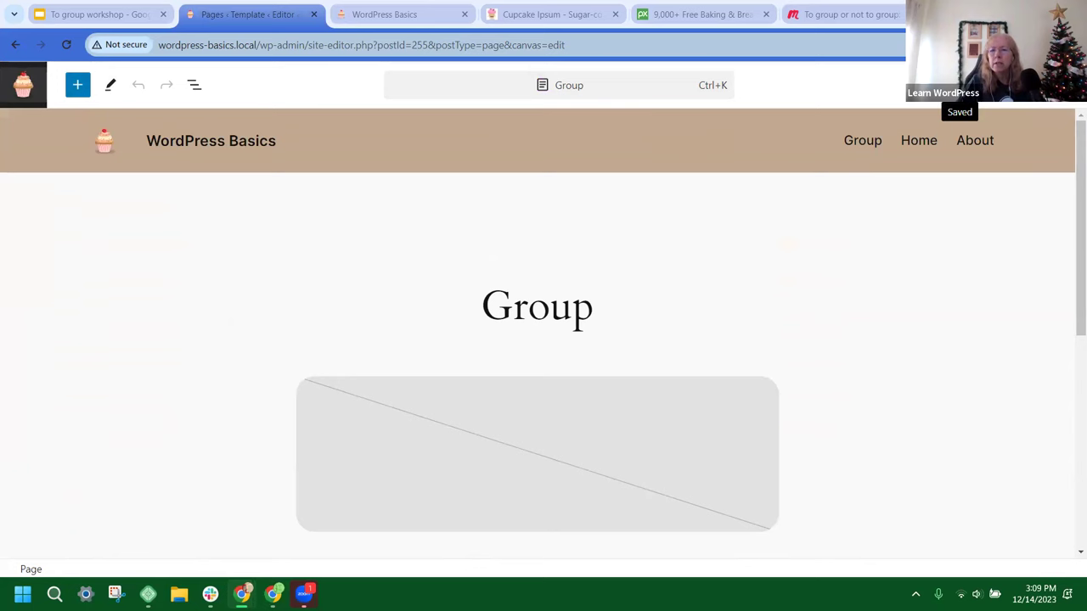
pyautogui.click(1002, 85)
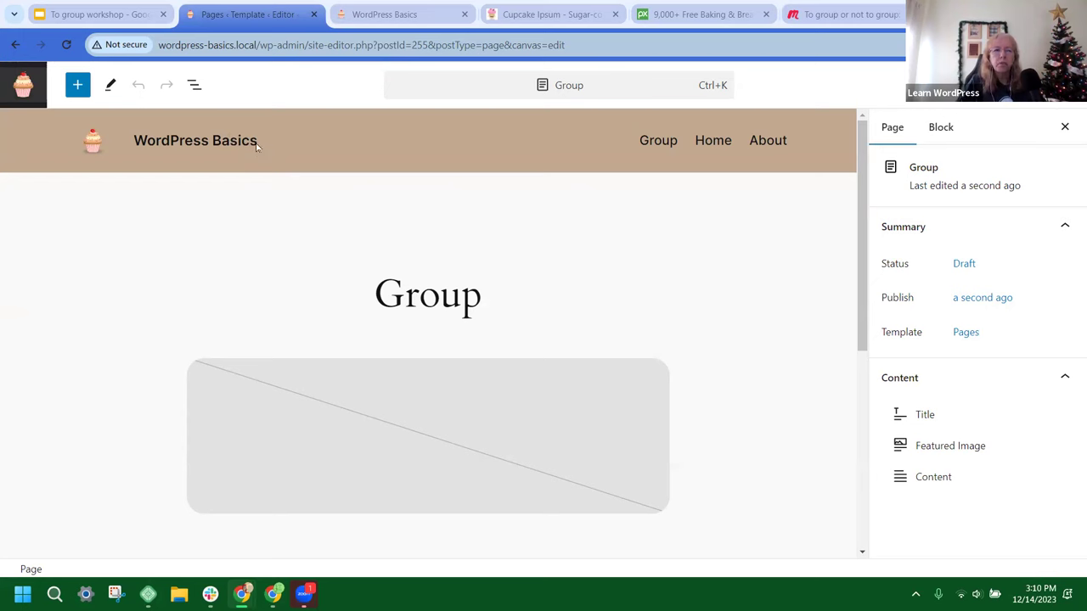
# Step: Open the List View showing the Group page's block structure
pyautogui.click(194, 86)
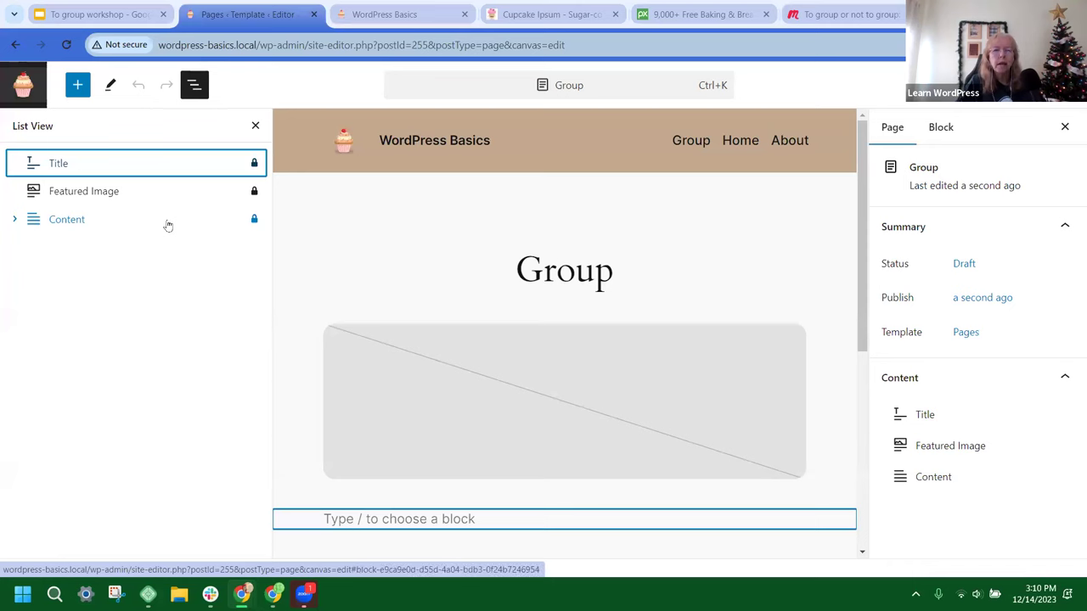
pyautogui.click(614, 104)
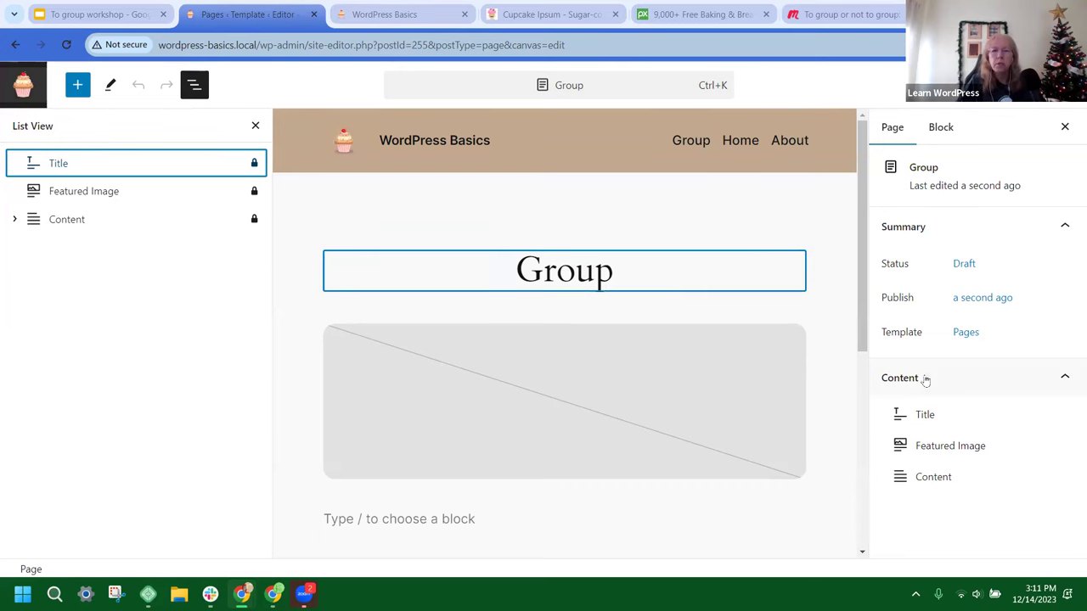
# Step: Insert a Group block in the page's content with the single-area Group layout, and cancel editing the template
pyautogui.scroll(-3, 424, 272)
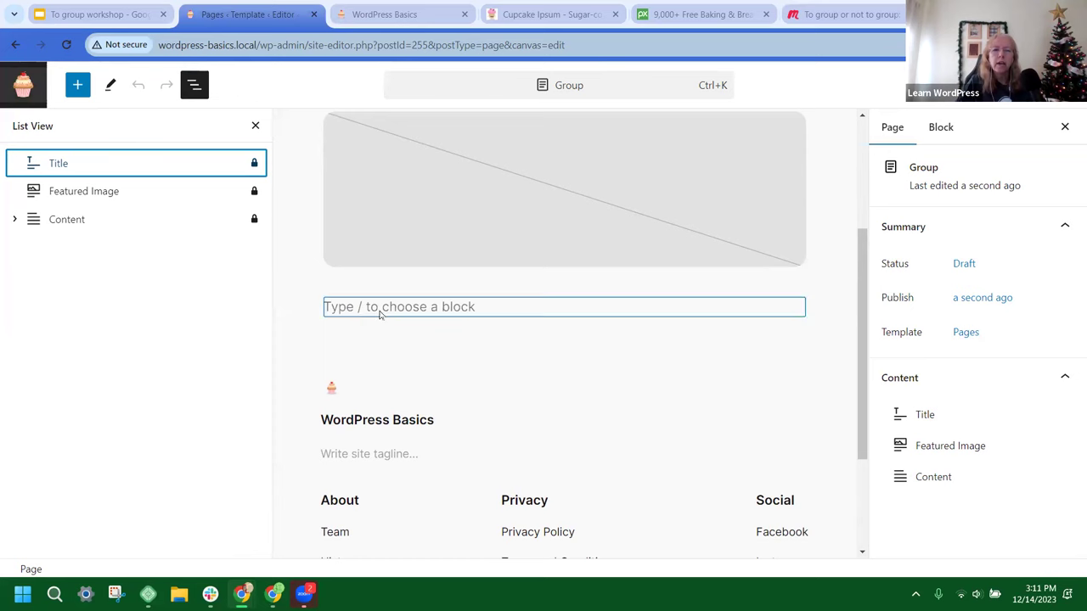
pyautogui.click(451, 308)
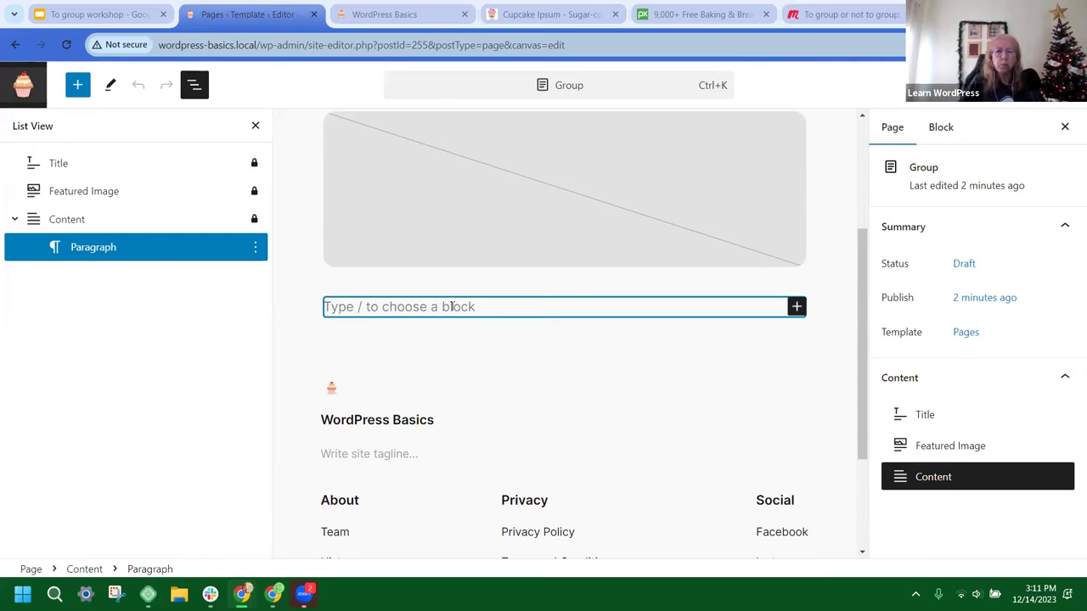
pyautogui.write('/')
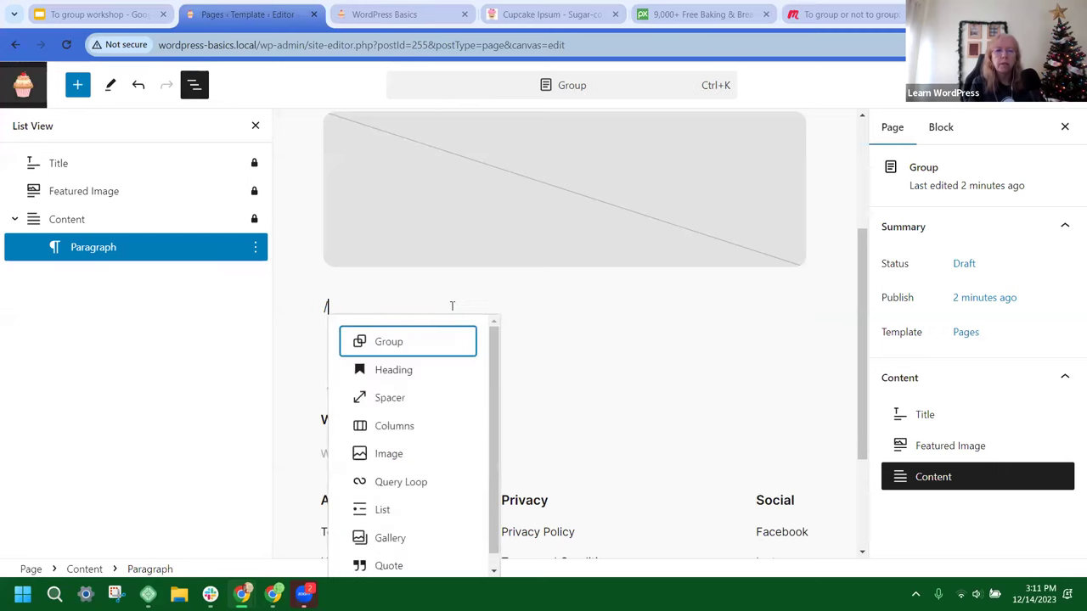
pyautogui.write('group')
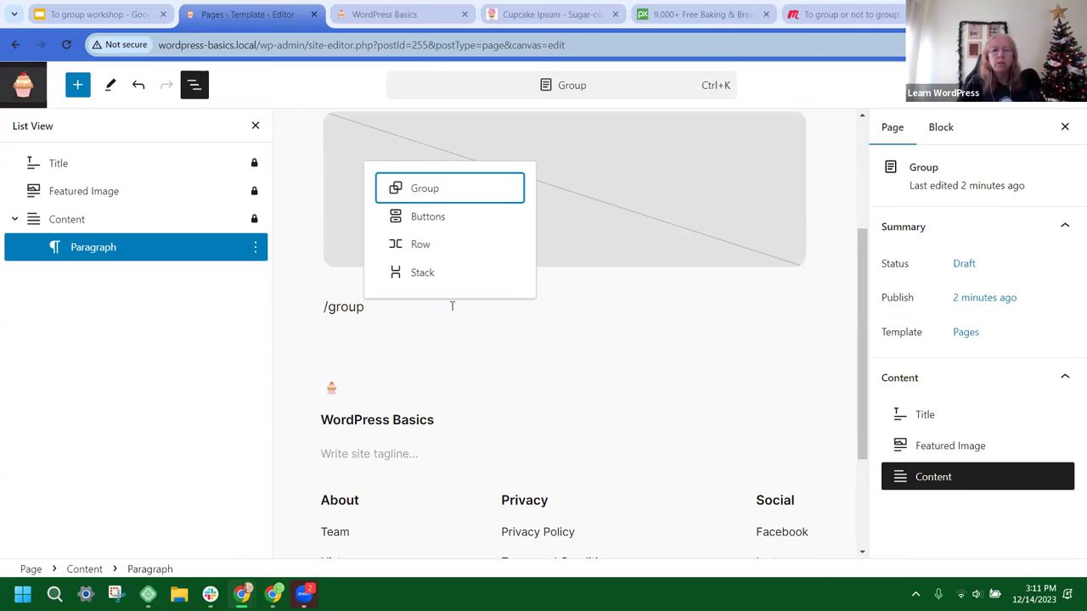
pyautogui.click(419, 194)
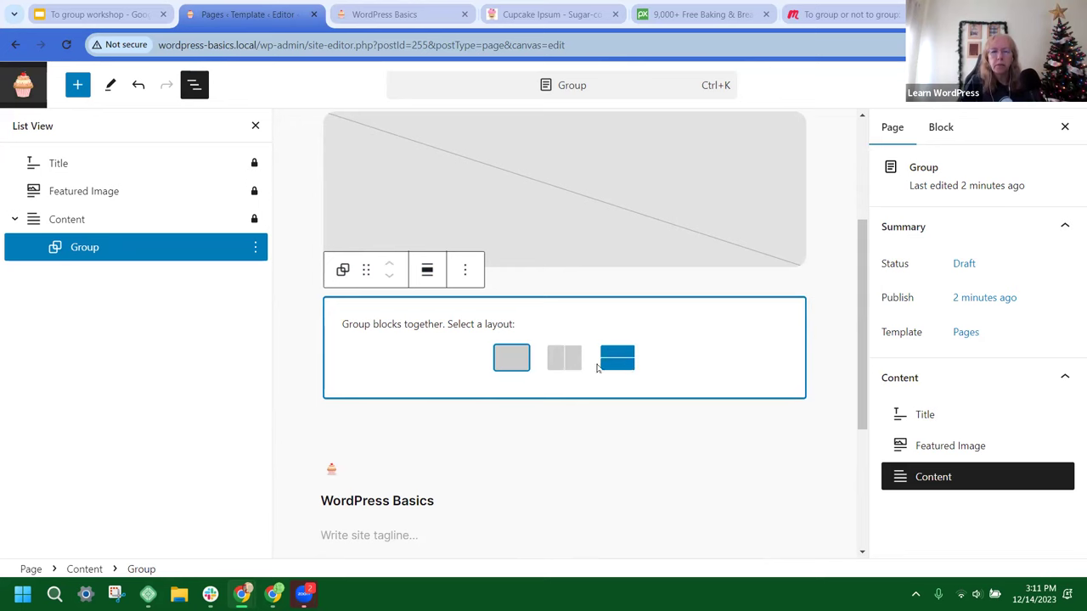
pyautogui.doubleClick(514, 359)
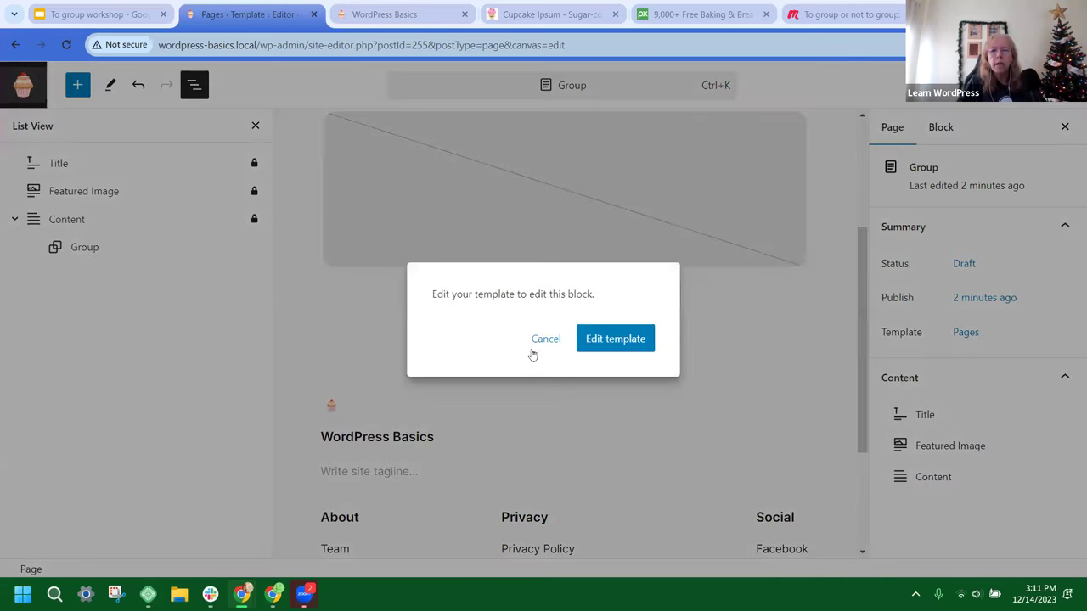
pyautogui.click(545, 341)
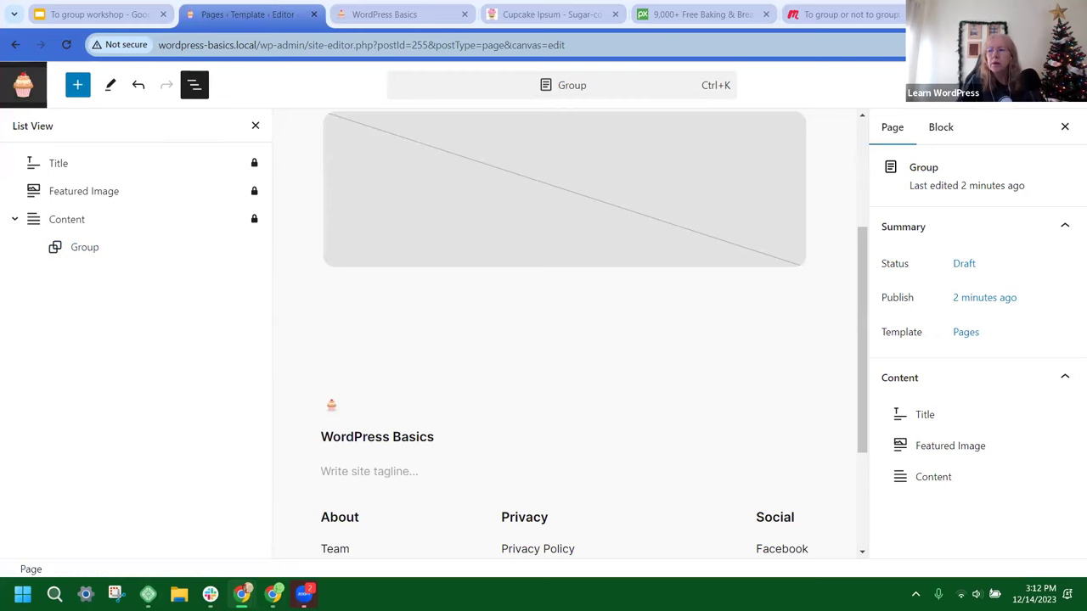
# Step: Name the Group block "1- Setup- Baking" in its advanced settings and save the page
pyautogui.click(94, 251)
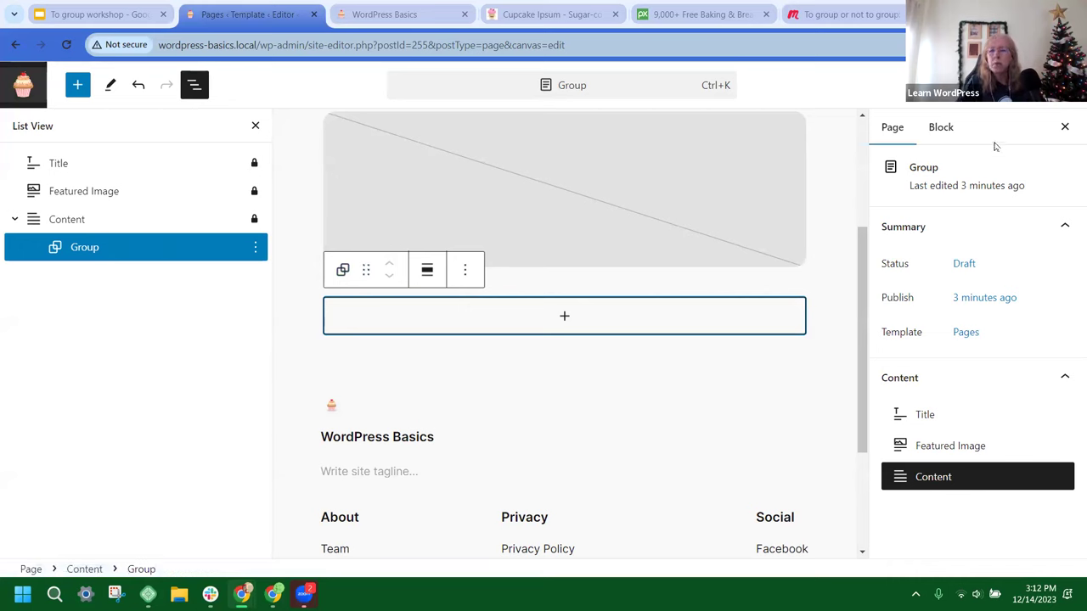
pyautogui.click(942, 128)
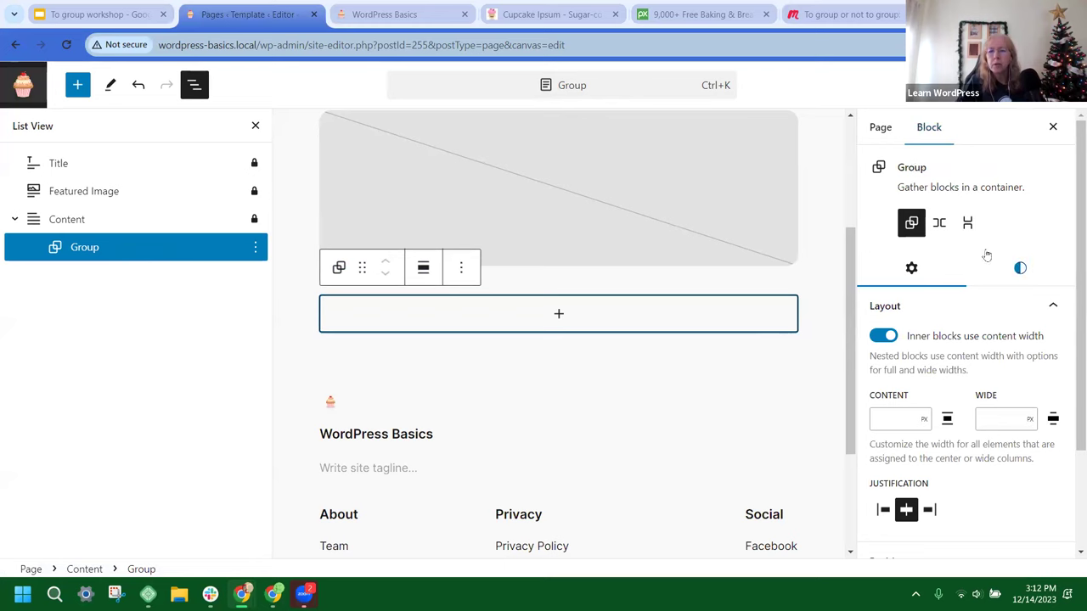
pyautogui.scroll(-3, 985, 288)
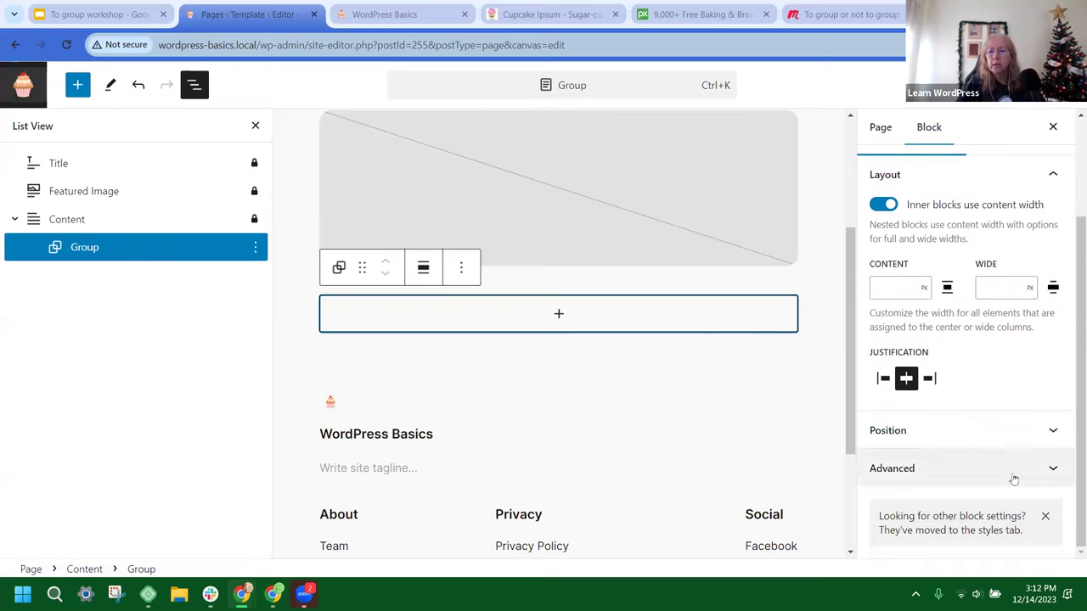
pyautogui.click(1054, 472)
pyautogui.scroll(-3, 1023, 425)
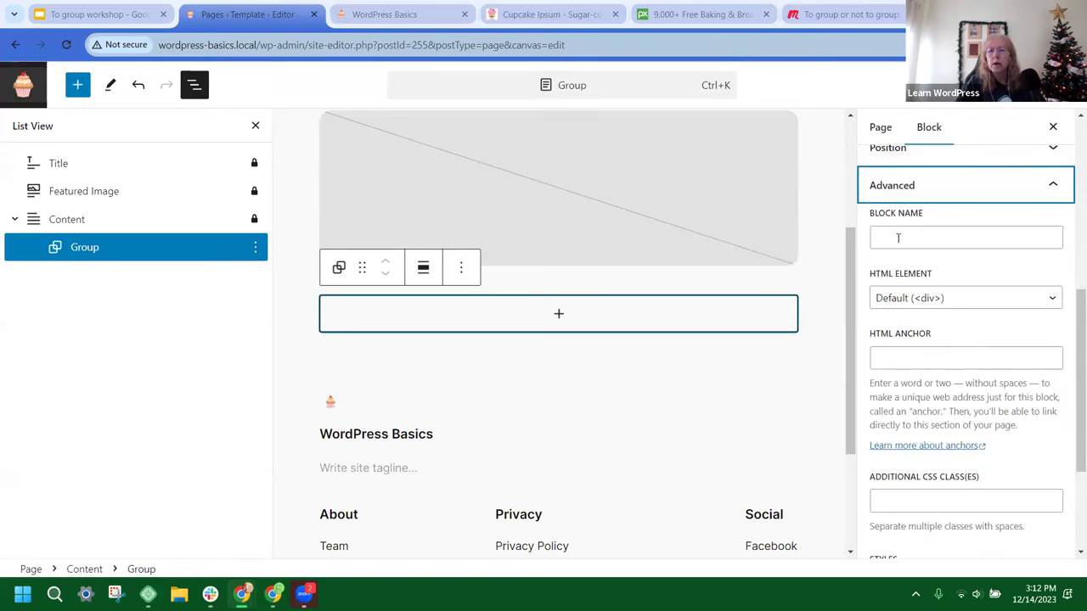
pyautogui.click(886, 238)
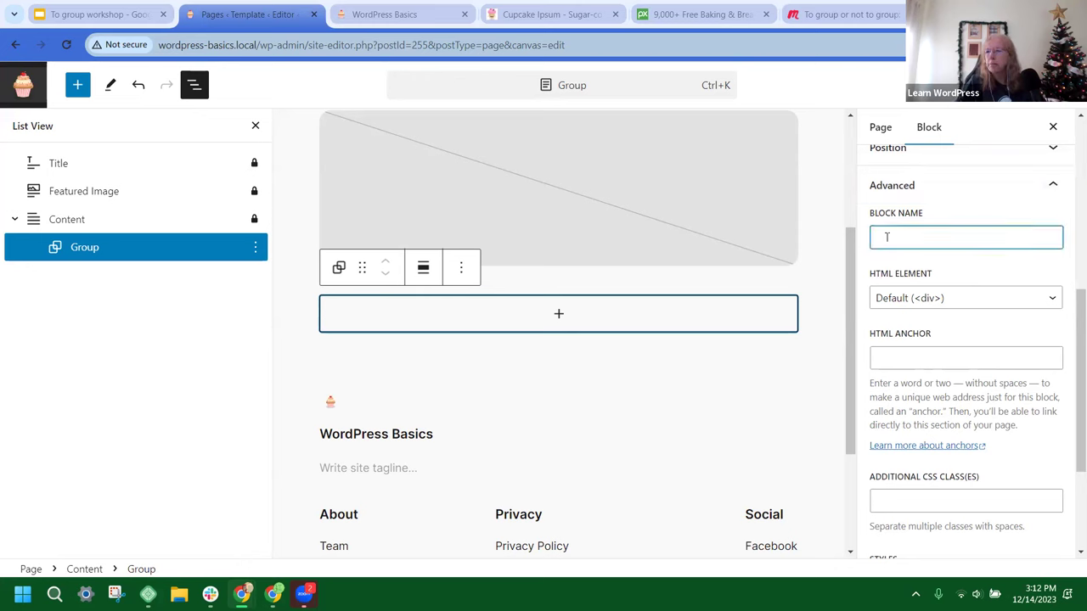
pyautogui.write('1-')
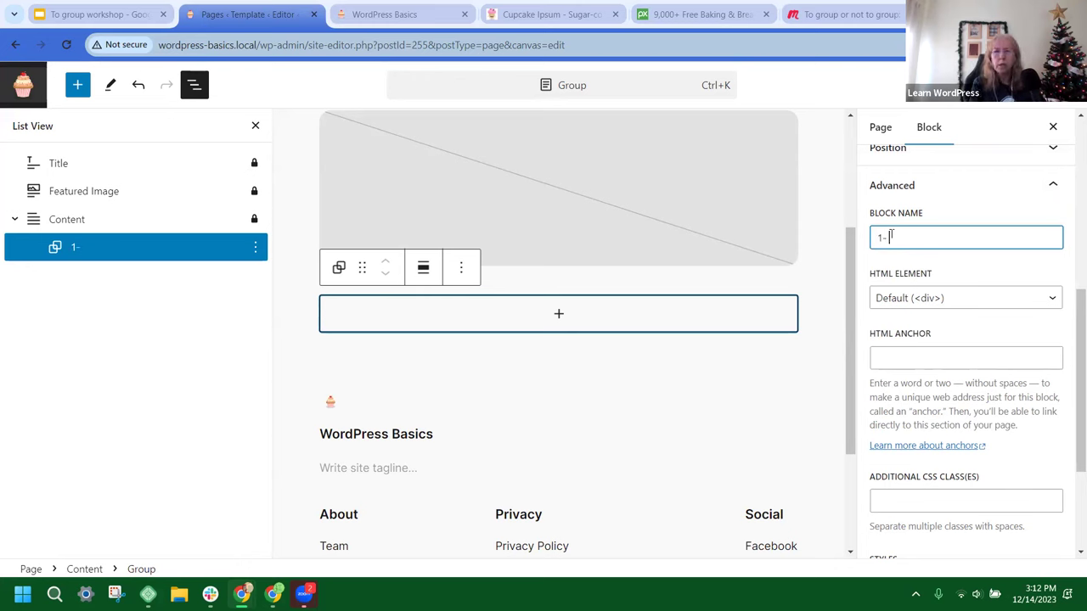
pyautogui.write(' Setup- Baking')
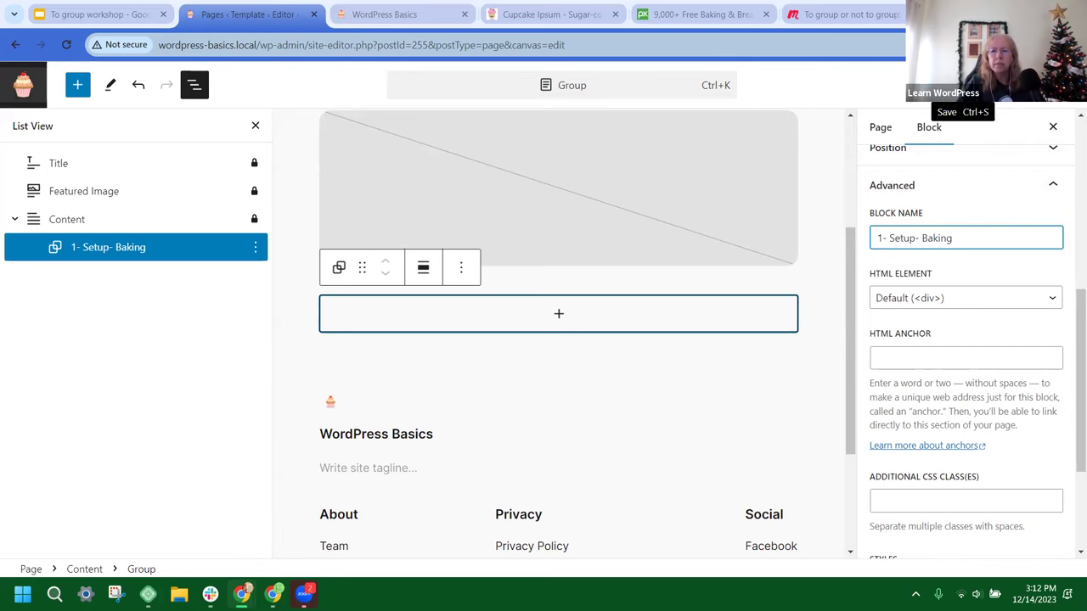
pyautogui.click(900, 85)
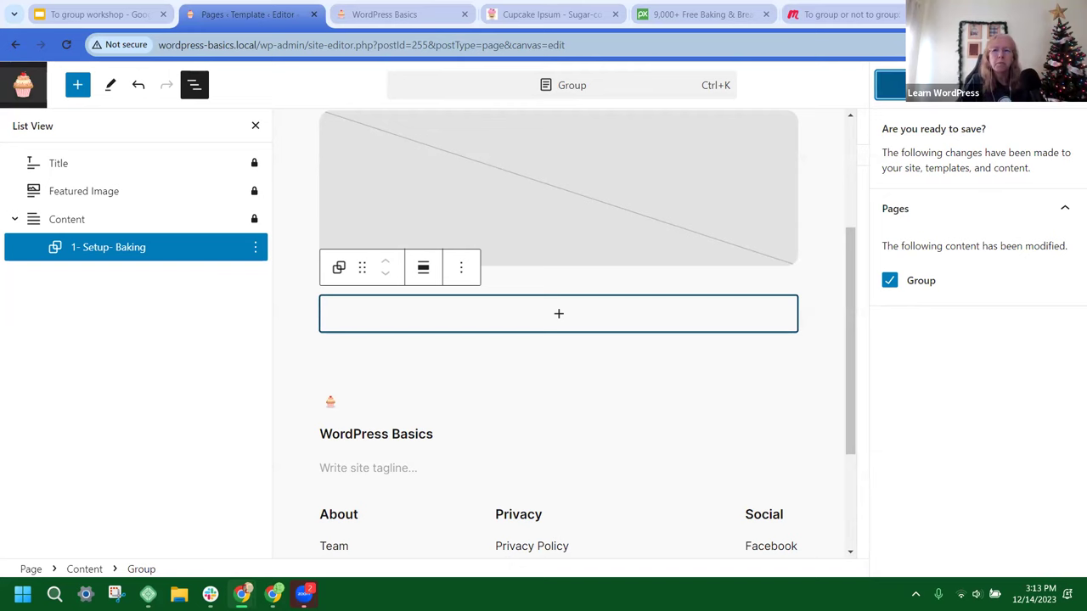
pyautogui.click(889, 85)
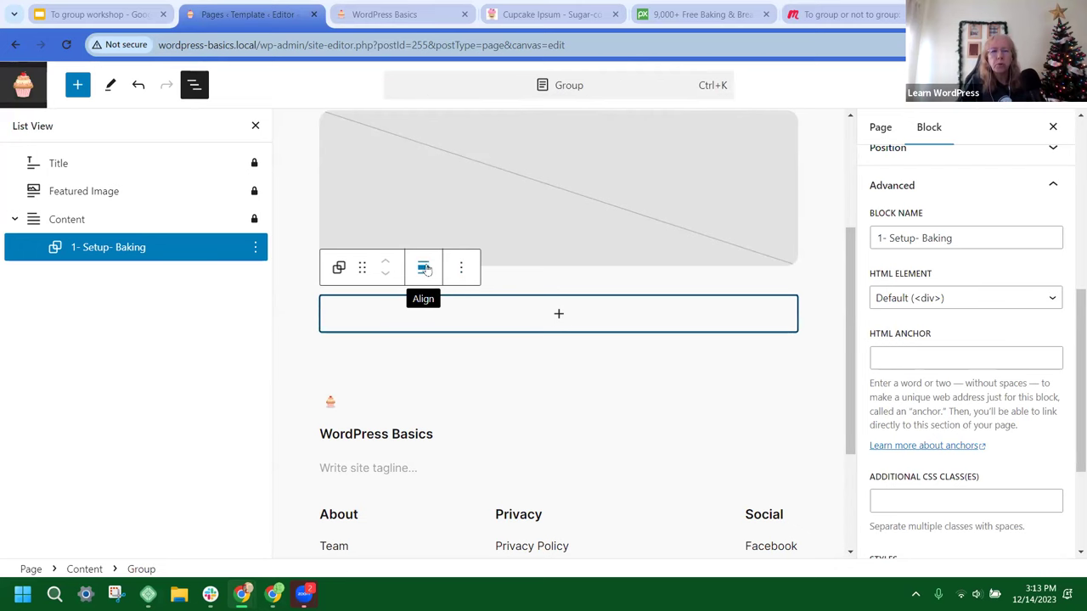
# Step: Check the group's alignment options, and insert a Heading block reading "Baking" inside the group
pyautogui.click(424, 268)
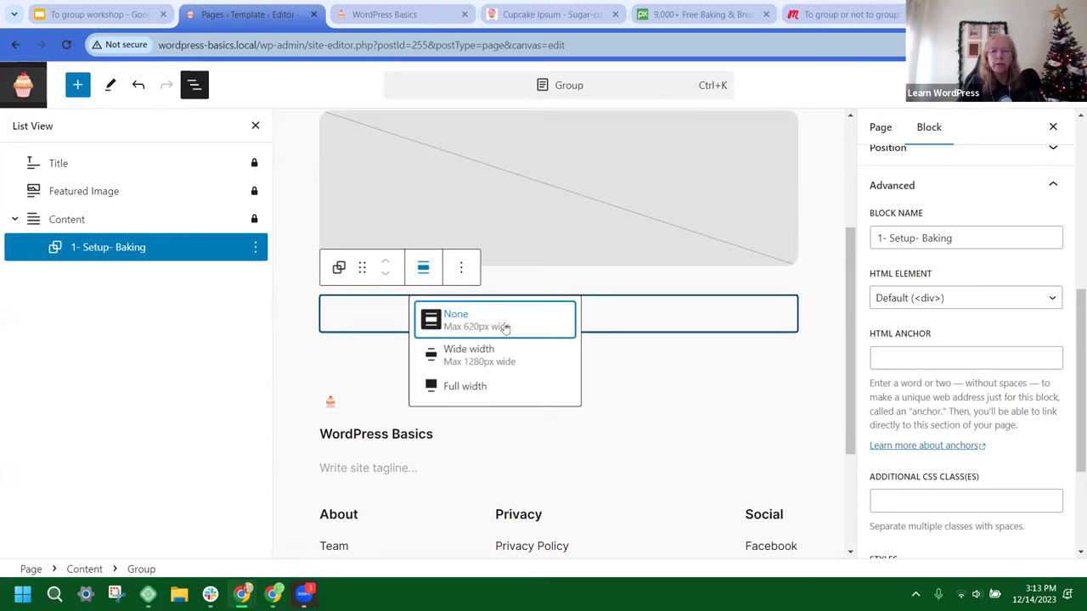
pyautogui.click(430, 272)
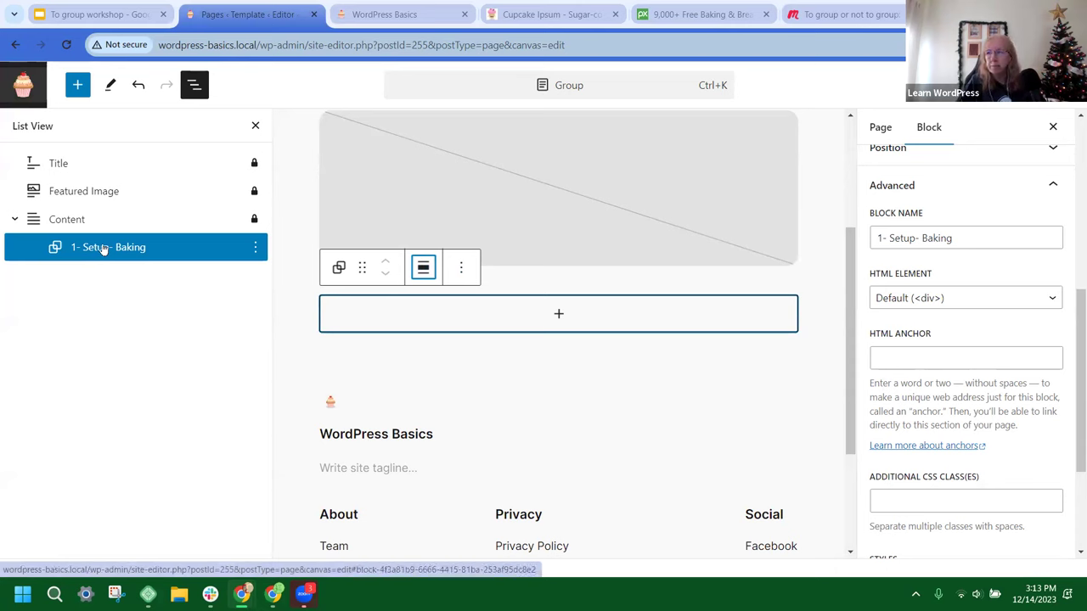
pyautogui.click(562, 314)
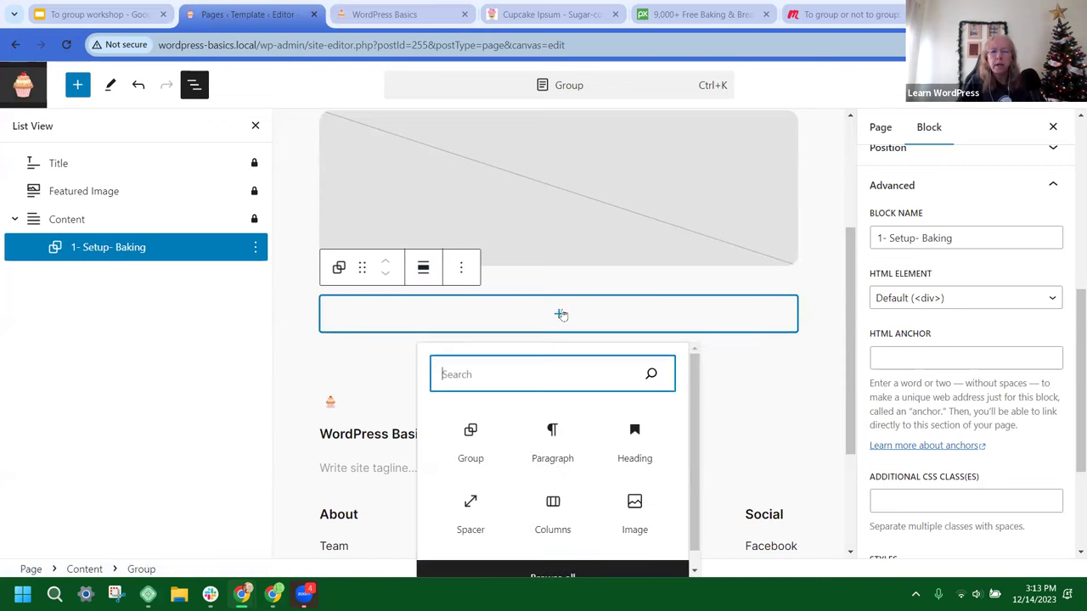
pyautogui.write('head')
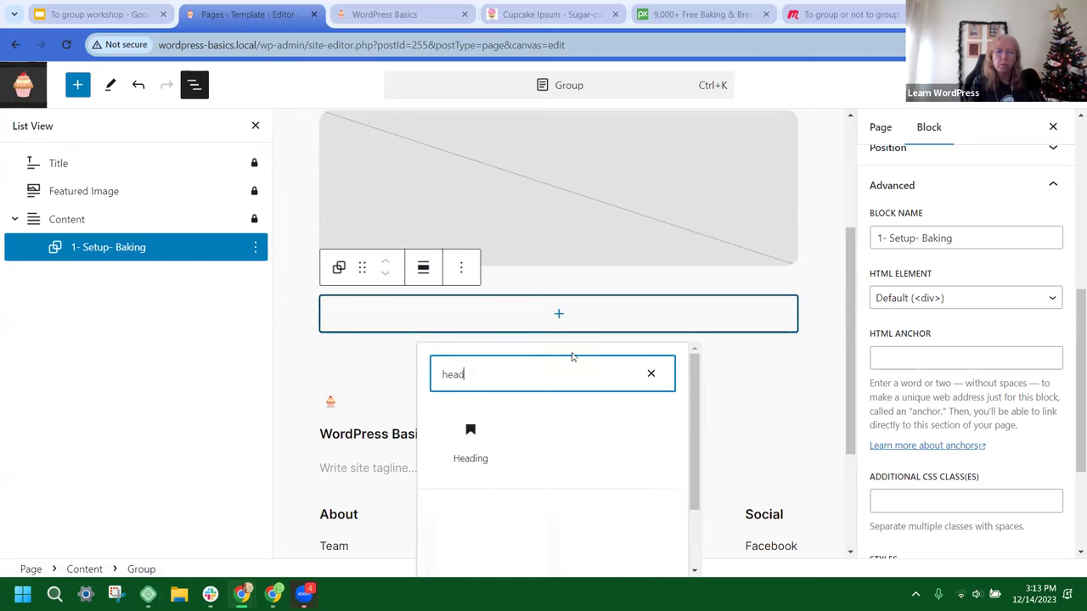
pyautogui.write('ing')
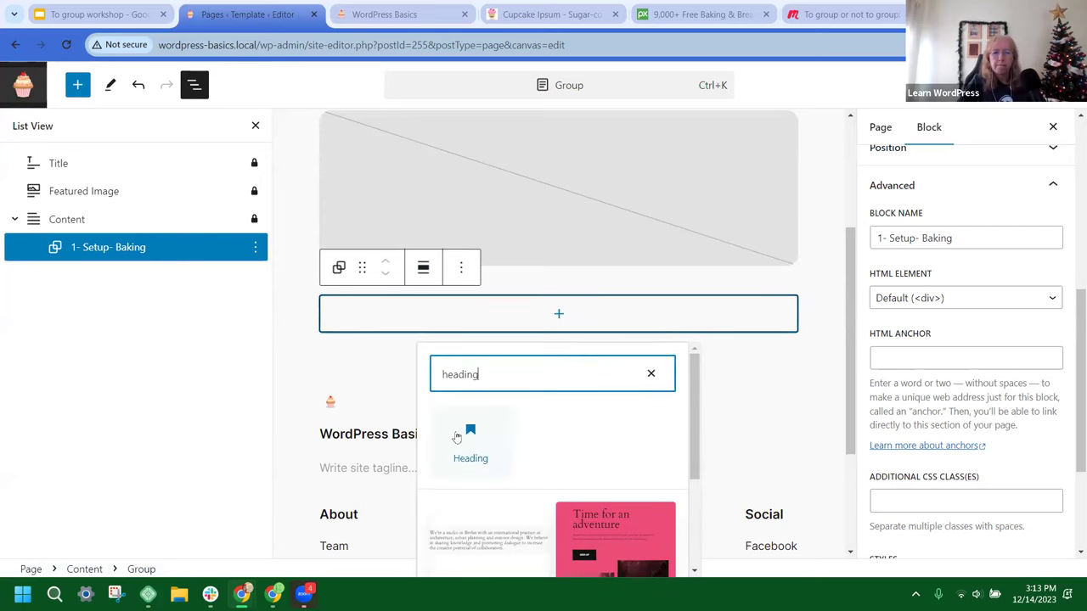
pyautogui.click(458, 438)
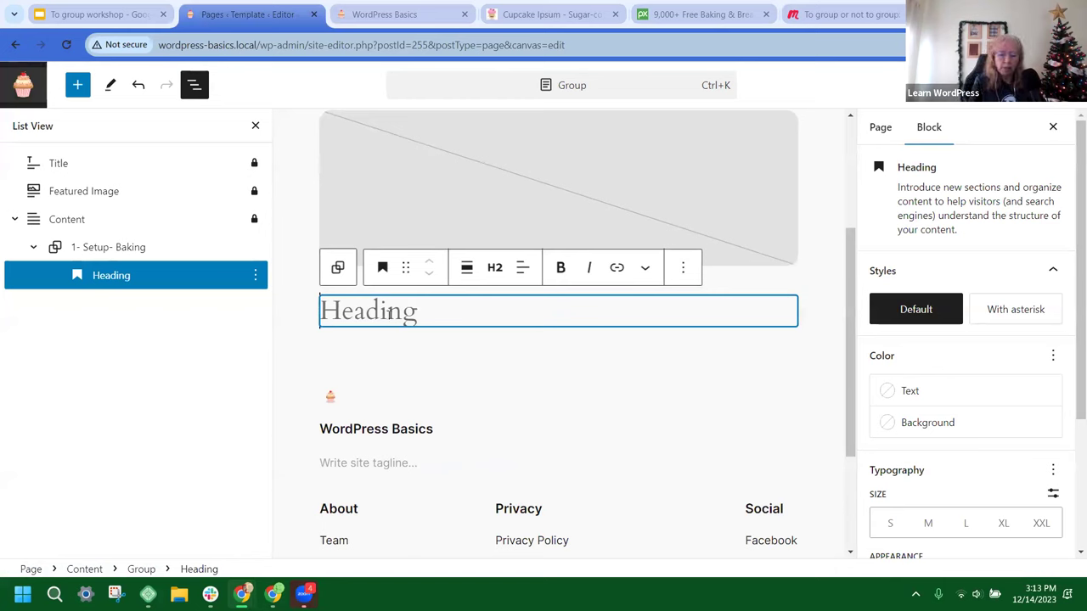
pyautogui.write('Baking')
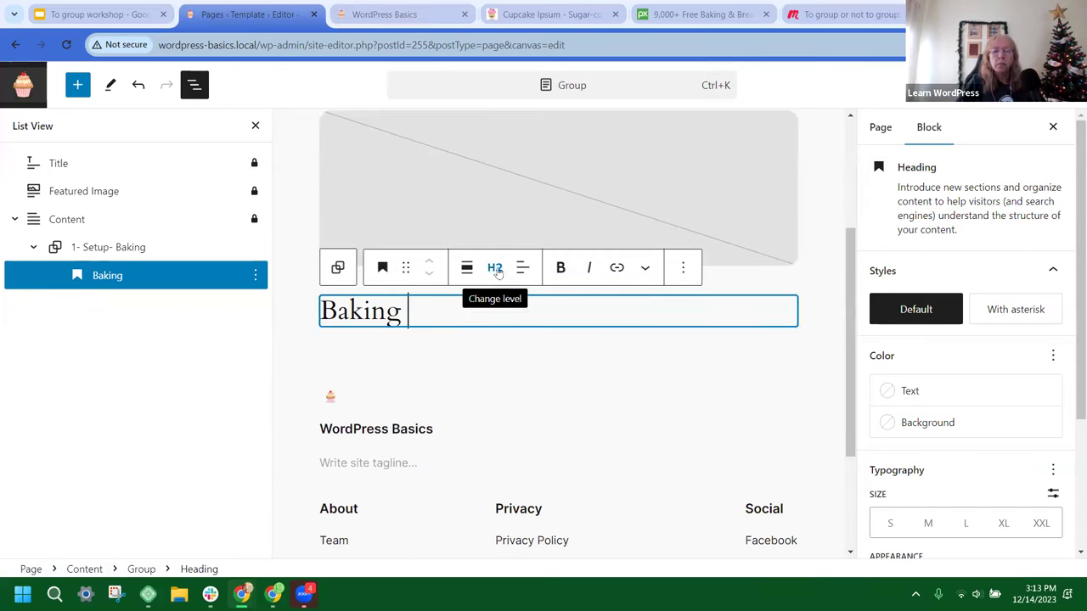
# Step: Format the Baking heading as H1 with None alignment and centred text, and save the page
pyautogui.click(497, 270)
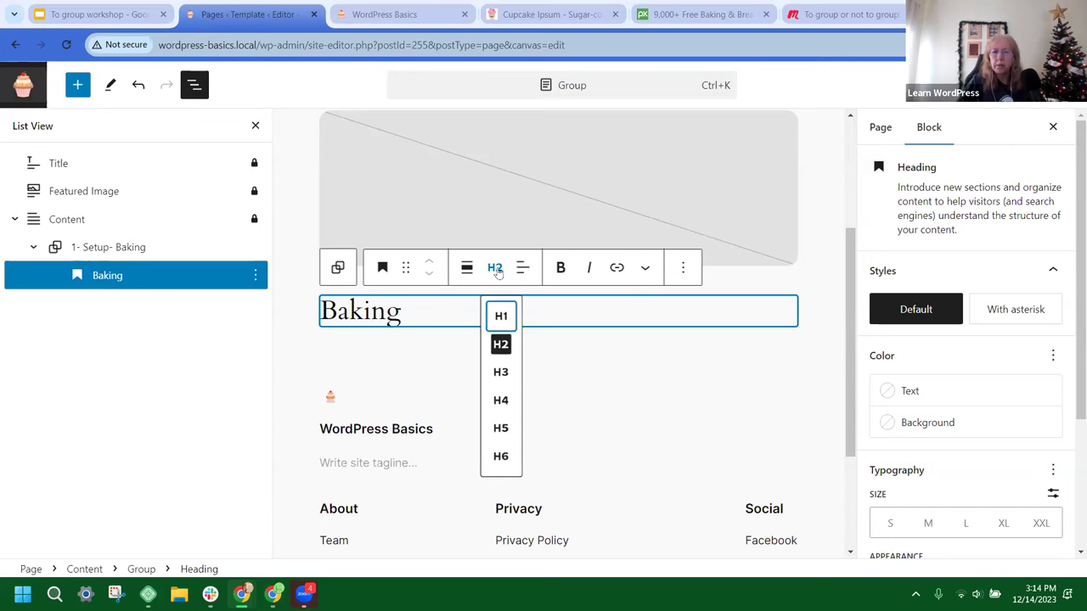
pyautogui.click(501, 316)
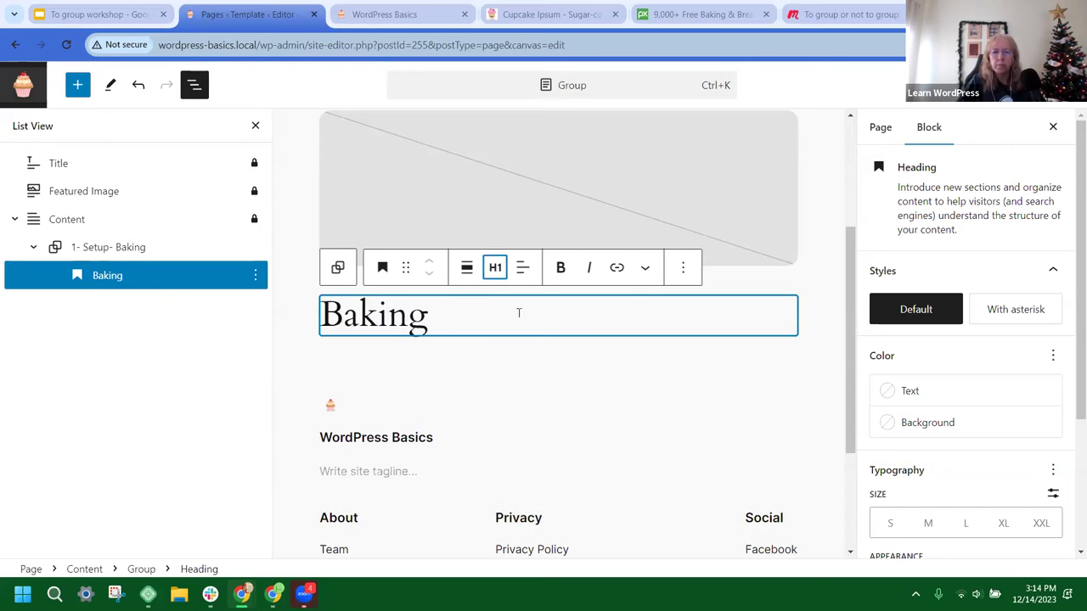
pyautogui.click(466, 268)
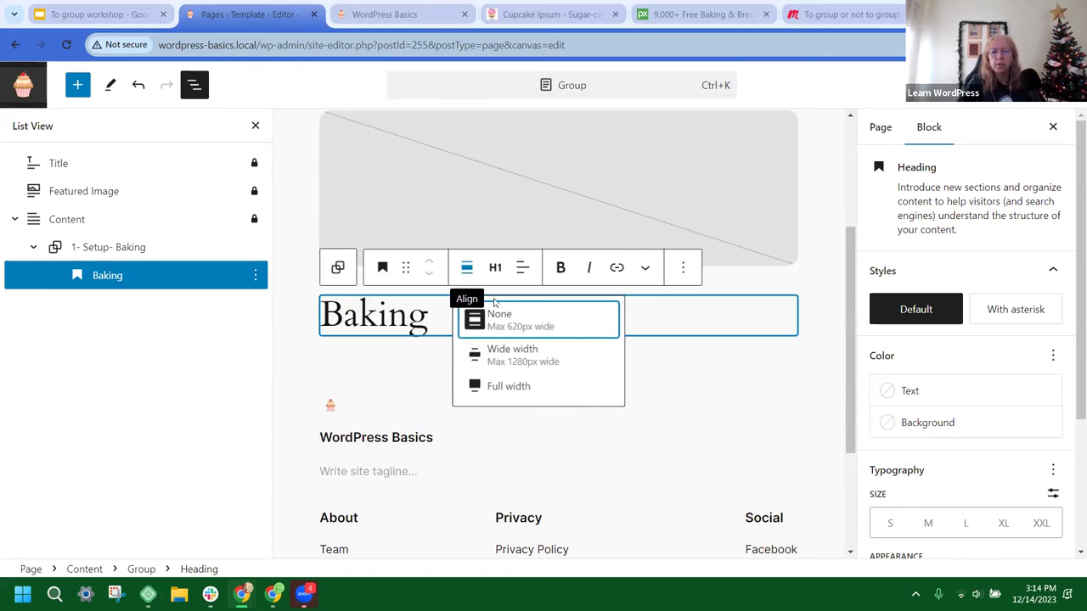
pyautogui.click(508, 321)
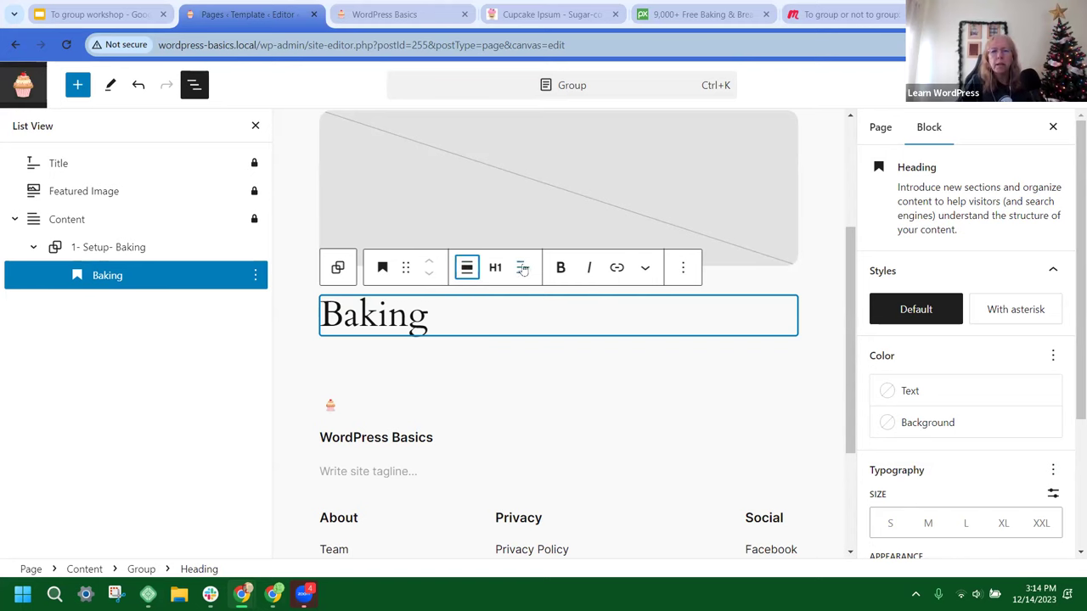
pyautogui.click(524, 268)
pyautogui.click(566, 349)
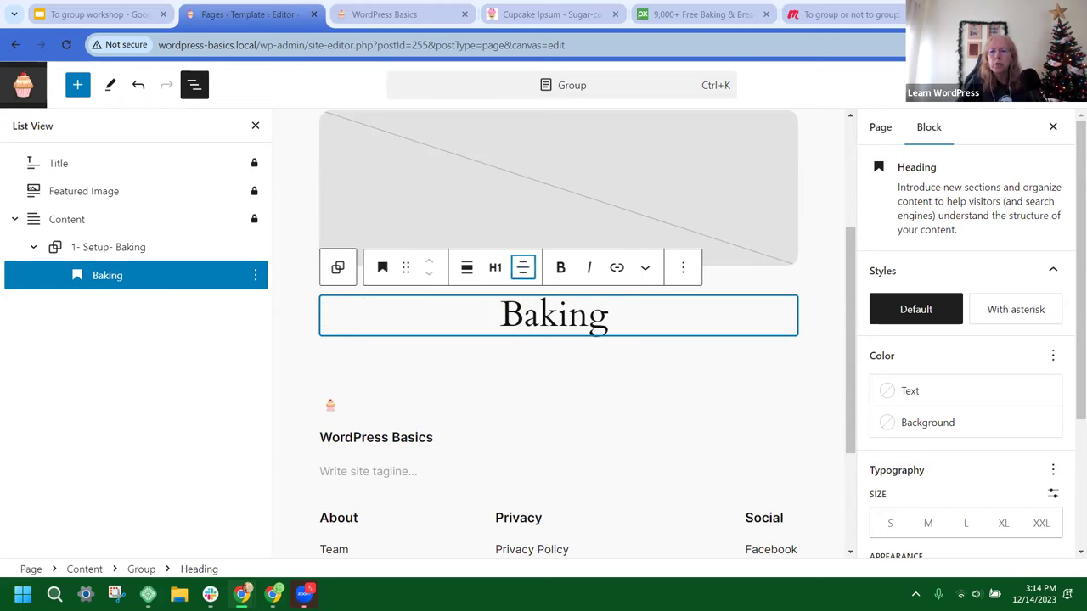
pyautogui.hotkey('ctrl', 's')
pyautogui.hotkey('ctrl', 's')
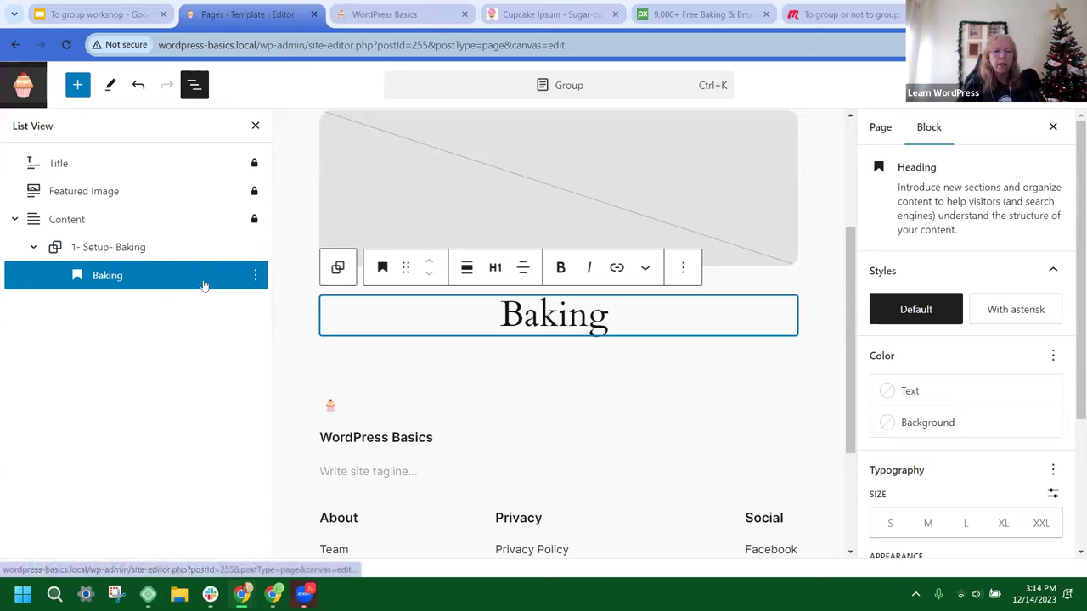
# Step: Add an empty paragraph block after the Baking heading inside the group
pyautogui.click(256, 276)
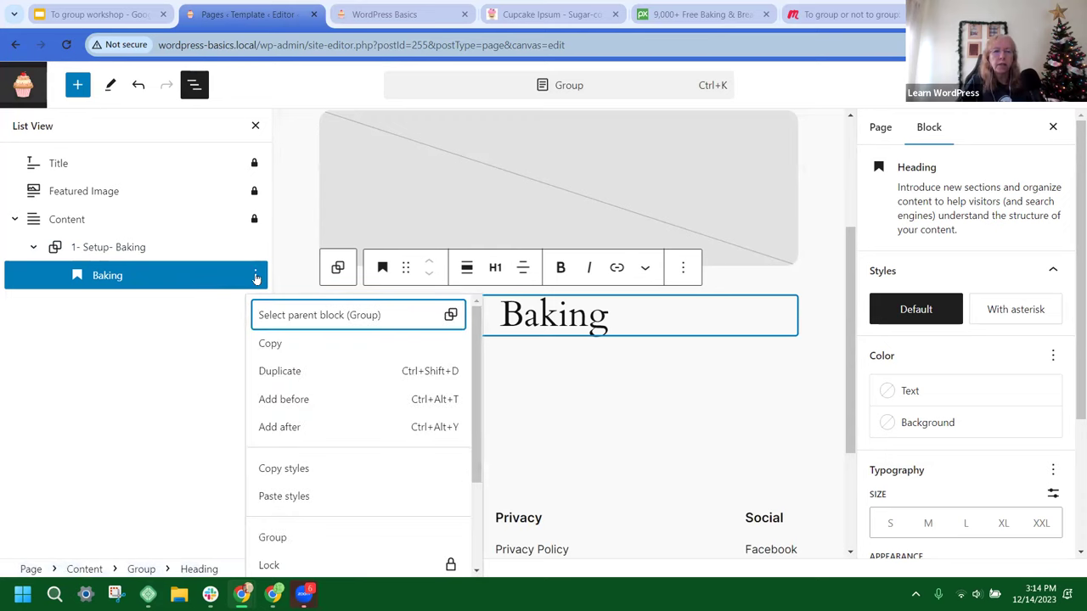
pyautogui.scroll(-2, 252, 344)
pyautogui.scroll(1, 280, 361)
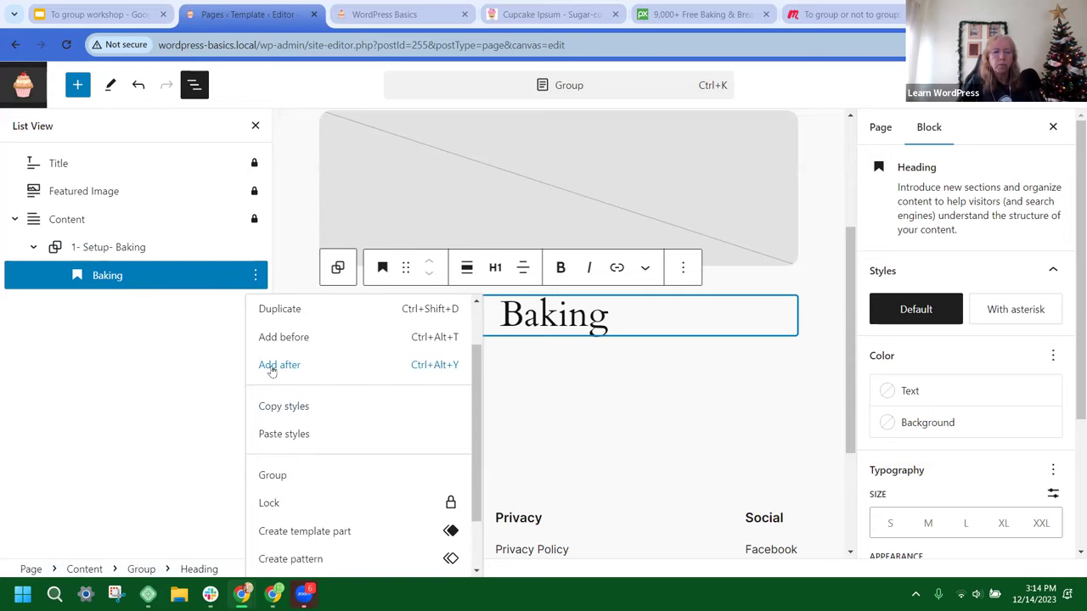
pyautogui.click(271, 366)
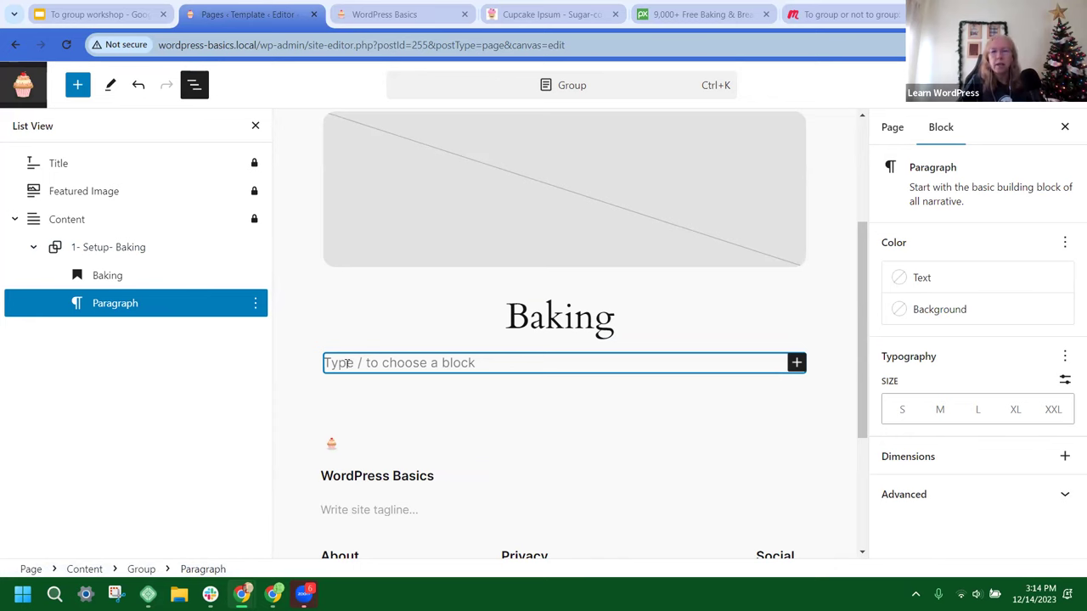
# Step: Switch to the Cupcake Ipsum site, generate five medium-length paragraphs of filler text, and copy the first one
pyautogui.click(560, 17)
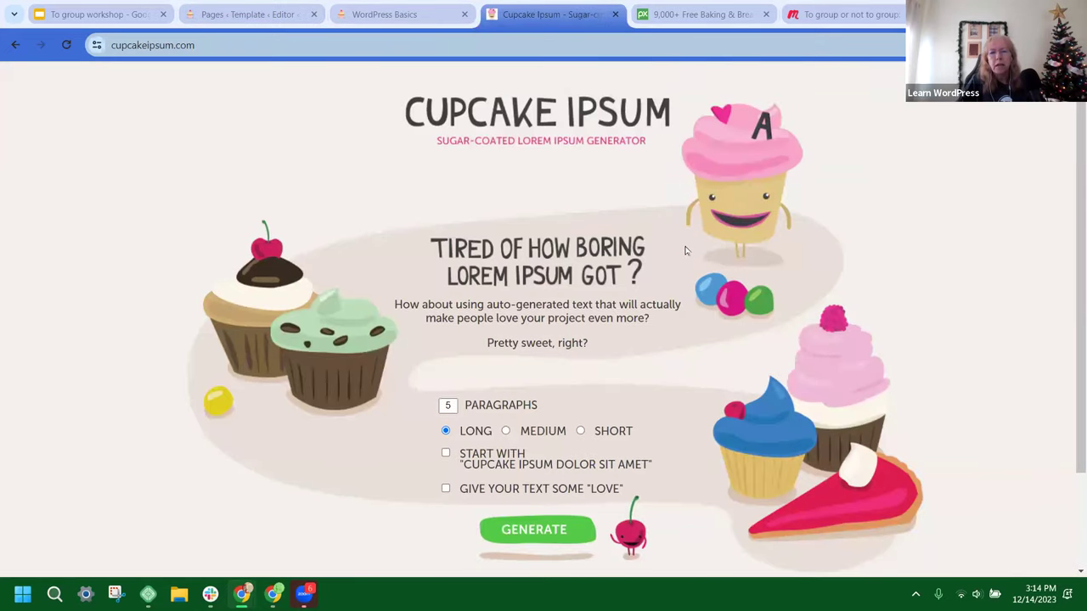
pyautogui.scroll(-2, 686, 249)
pyautogui.click(507, 311)
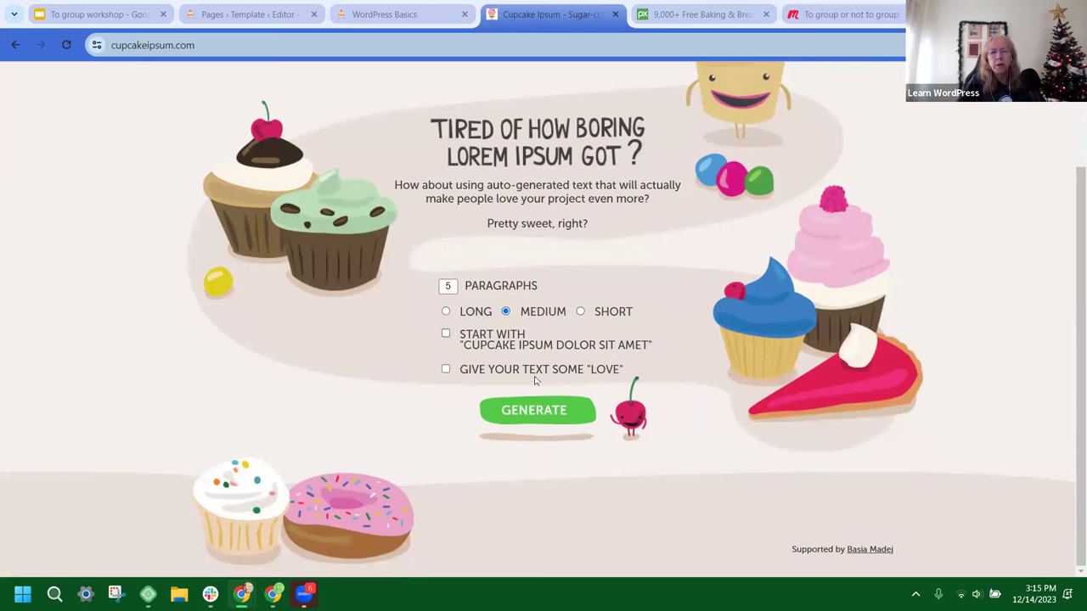
pyautogui.click(548, 407)
pyautogui.scroll(-3, 551, 404)
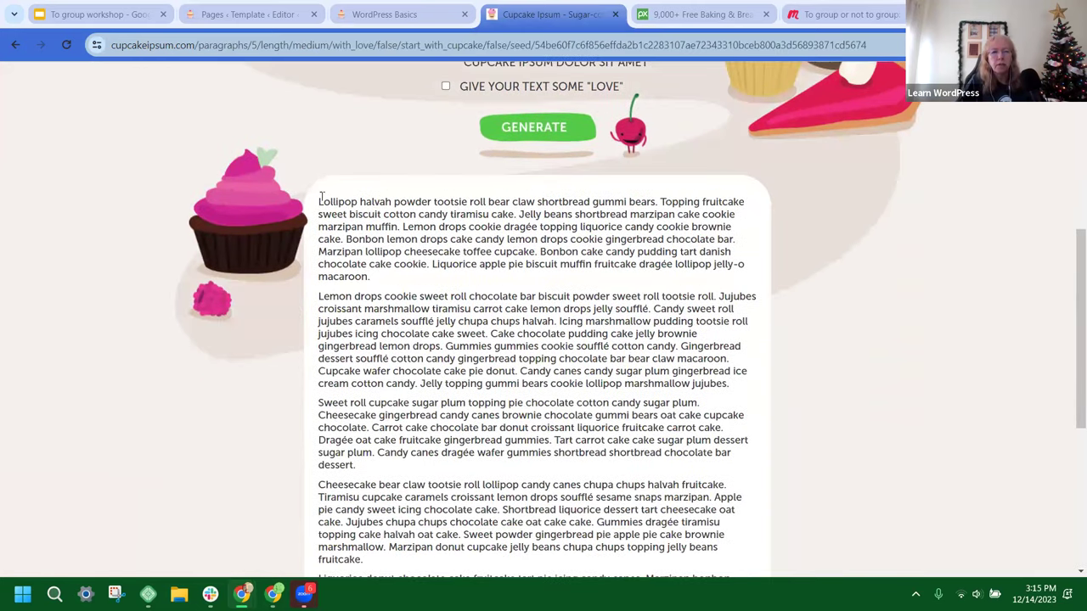
pyautogui.moveTo(319, 201); pyautogui.dragTo(419, 284)
pyautogui.hotkey('ctrl', 'c')
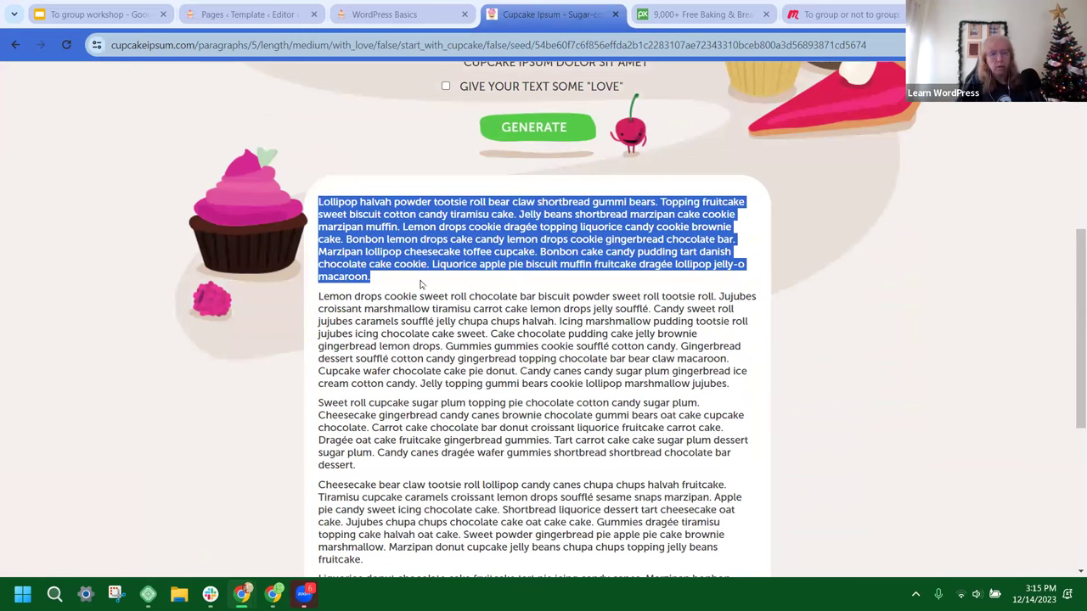
# Step: Return to the WordPress site editor, paste the copied text into the paragraph below the Baking heading, and save the page
pyautogui.click(213, 14)
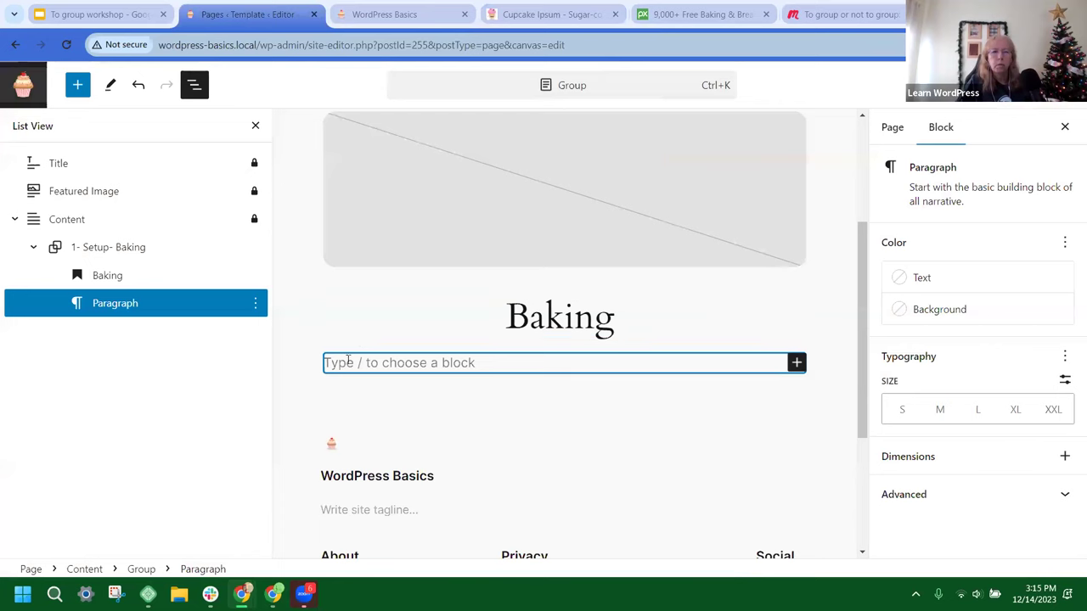
pyautogui.hotkey('ctrl', 'v')
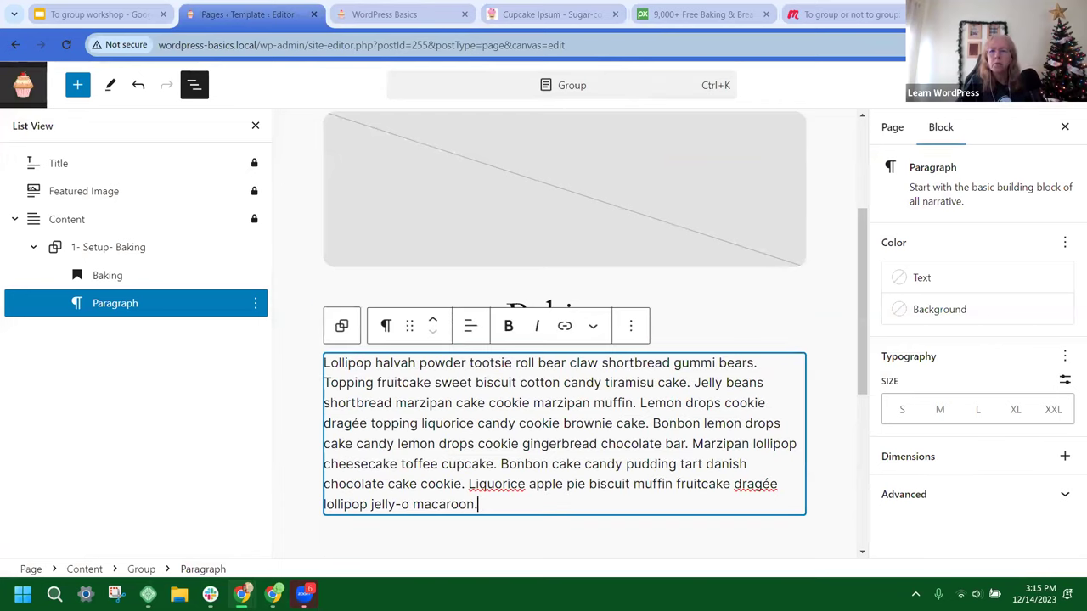
pyautogui.hotkey('ctrl', 's')
pyautogui.press('Return')
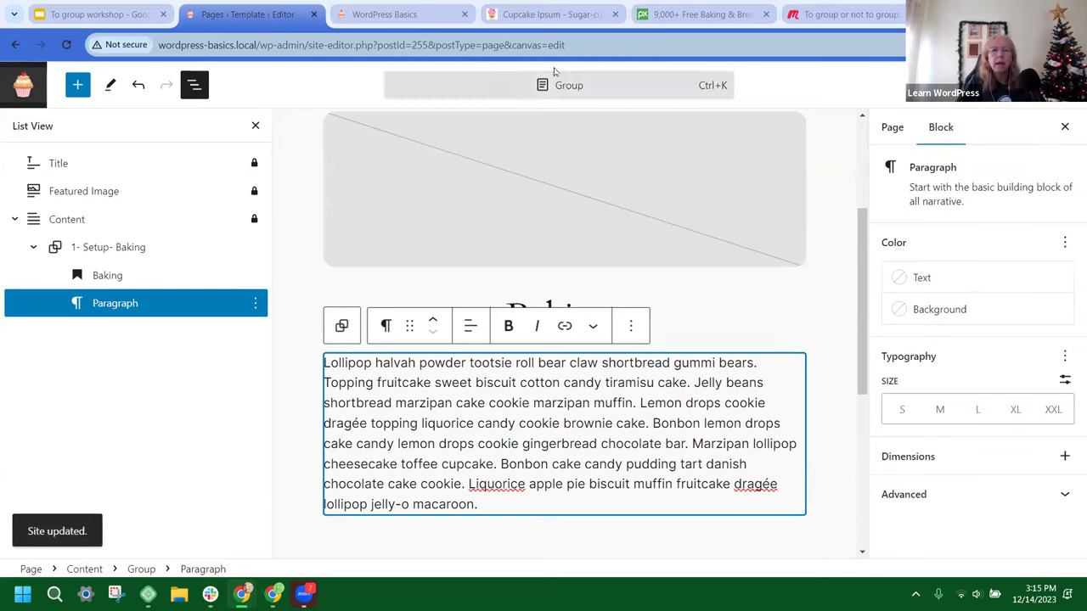
# Step: Open the Group page on the WordPress Basics site's front end and examine its heading and paragraph
pyautogui.click(399, 17)
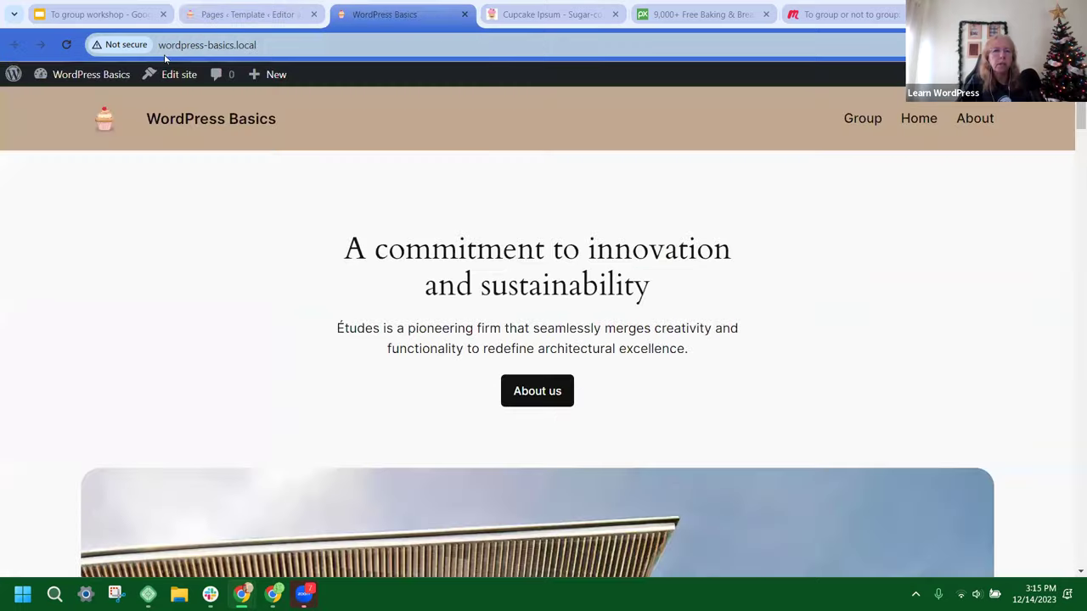
pyautogui.click(862, 120)
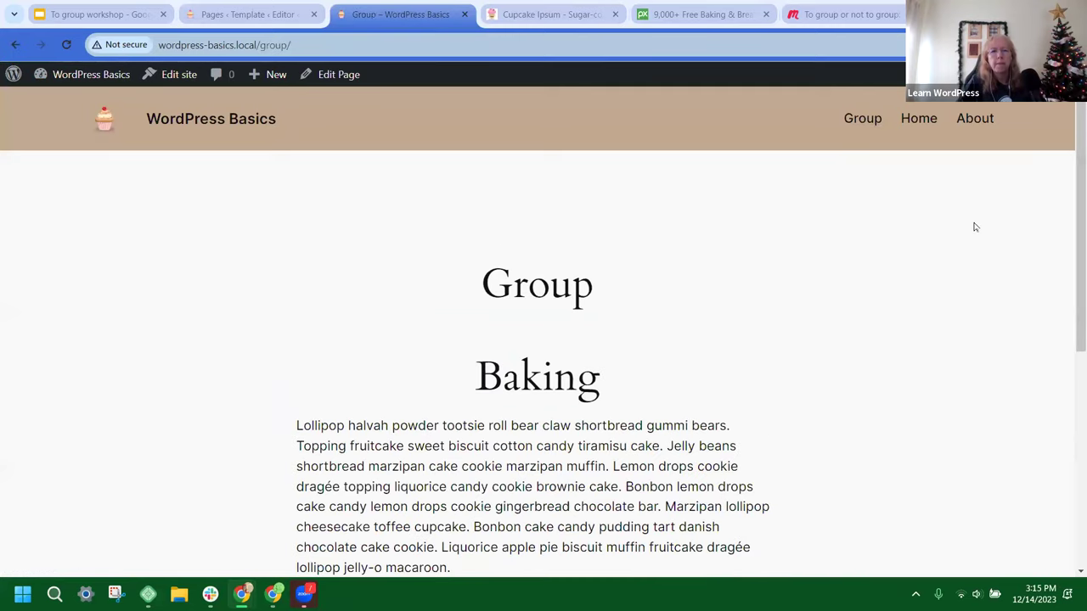
pyautogui.scroll(-2, 974, 226)
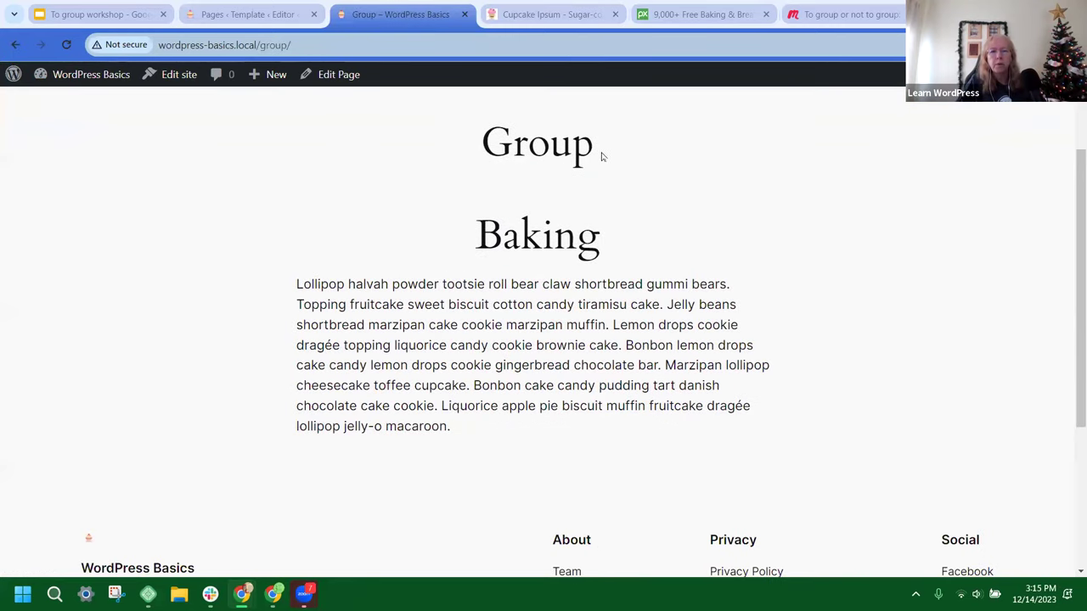
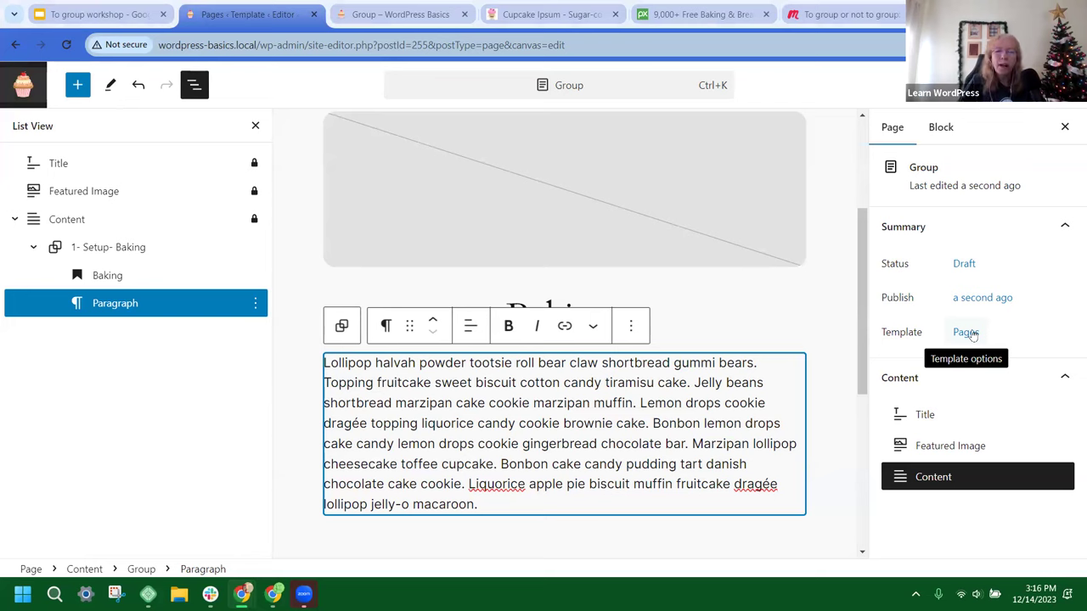
# Step: Swap the Group page's template to Page No Title and save the change
pyautogui.click(972, 335)
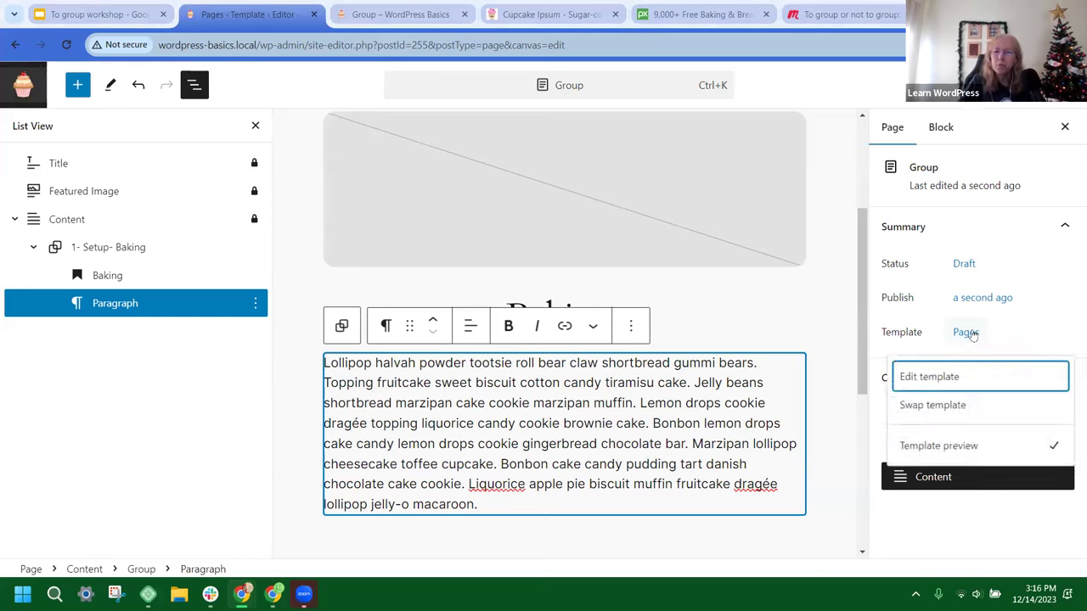
pyautogui.click(960, 407)
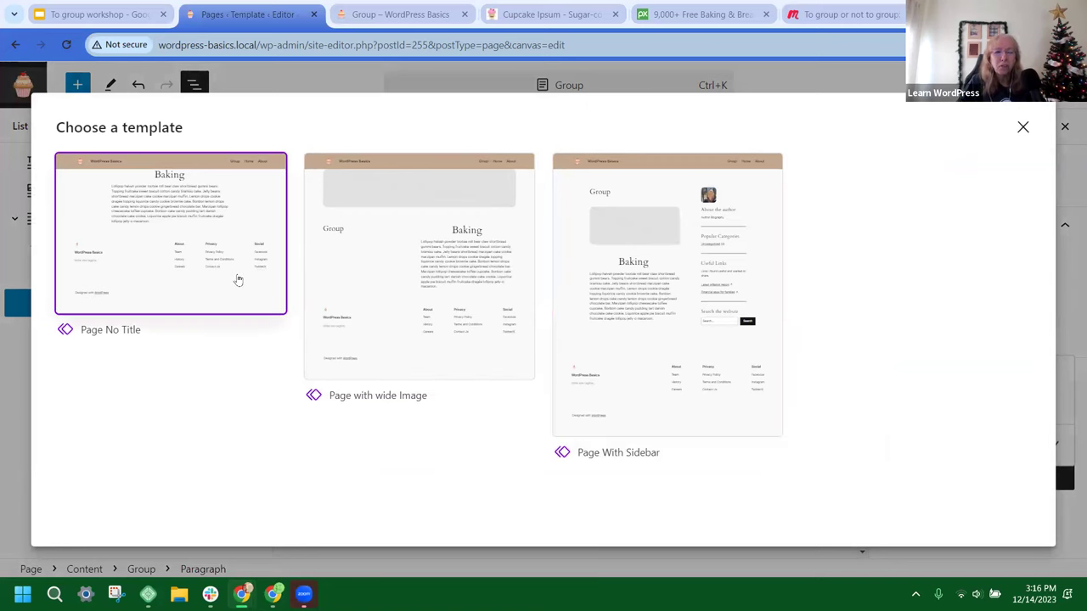
pyautogui.click(147, 281)
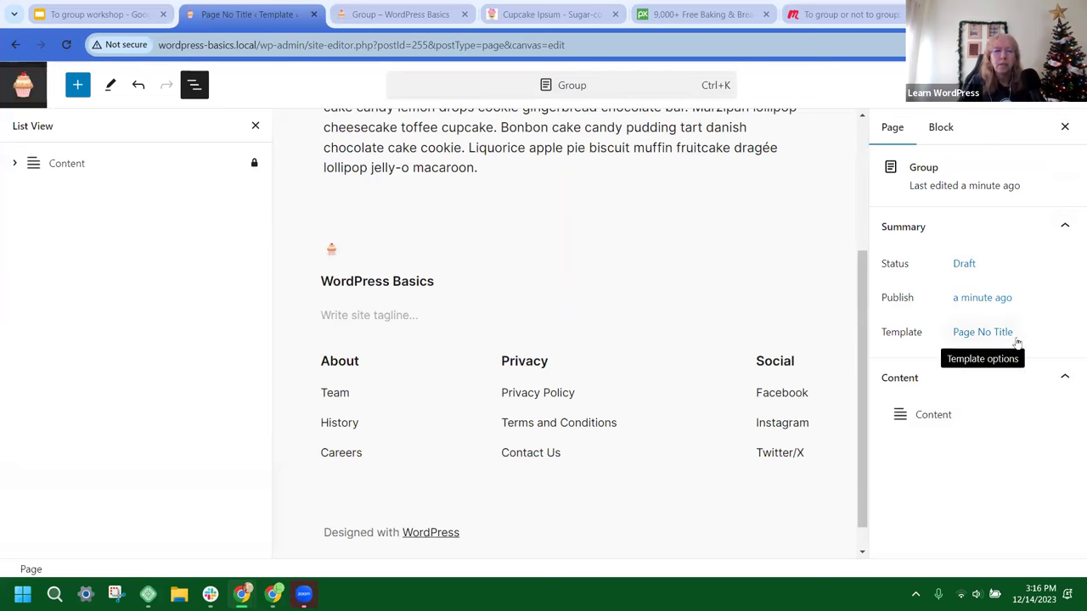
pyautogui.scroll(3, 730, 297)
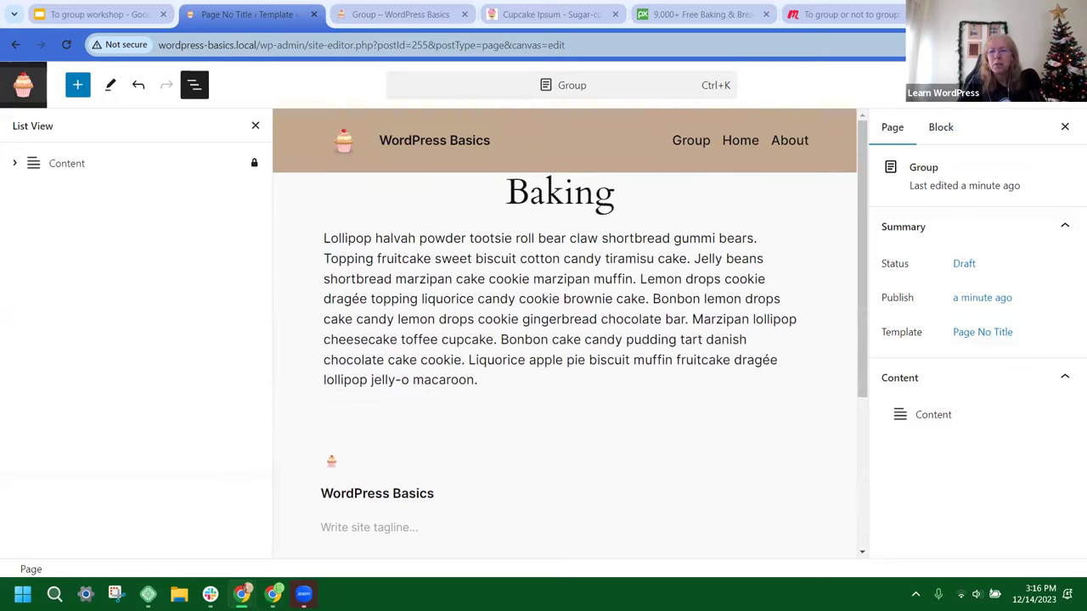
pyautogui.click(959, 84)
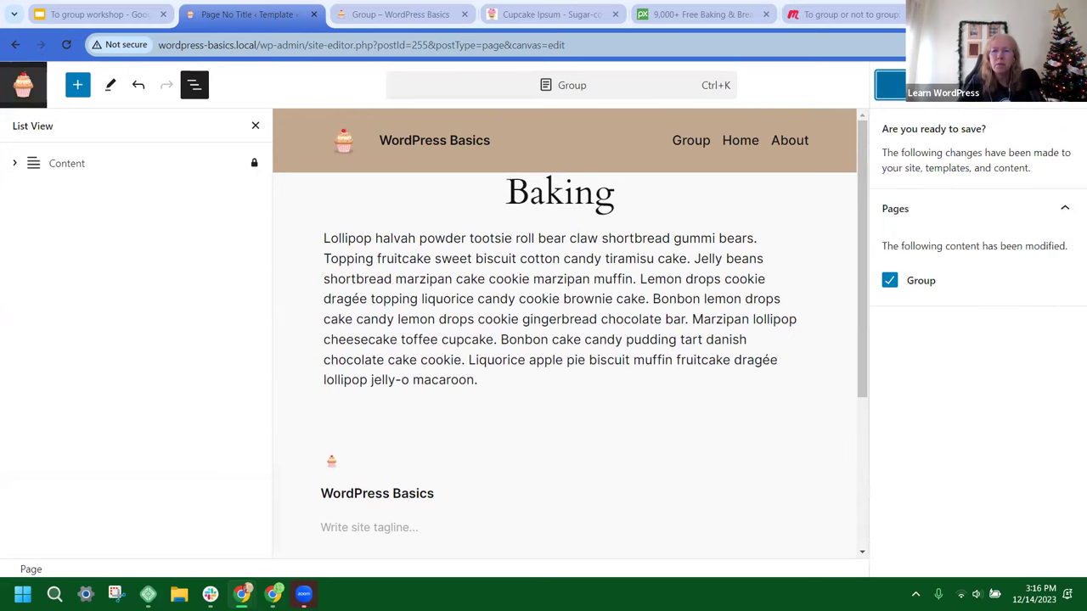
pyautogui.click(892, 85)
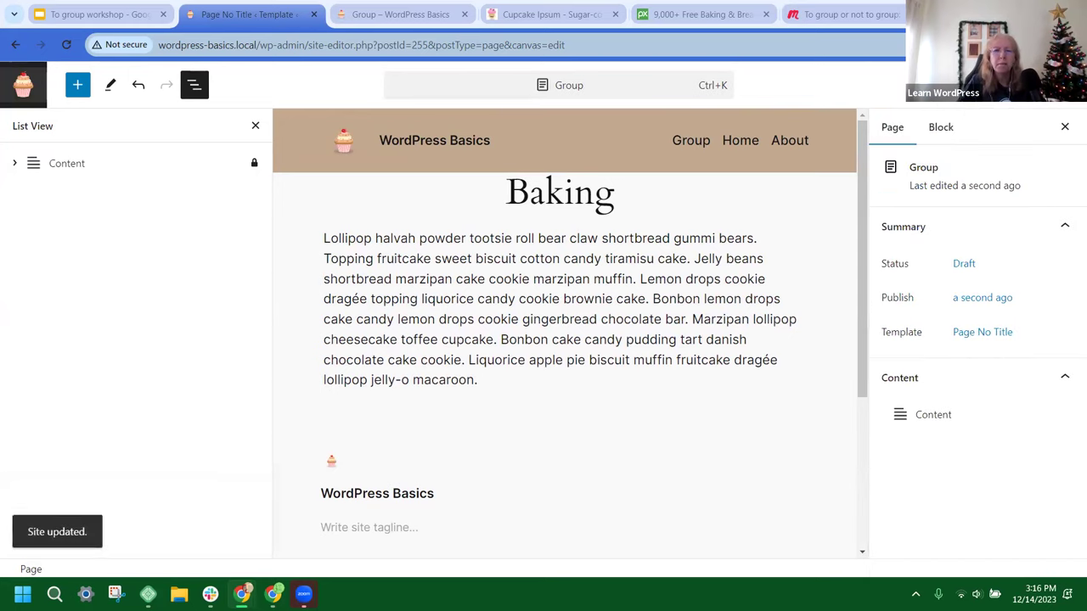
# Step: Reload the live Group page and examine how it displays with the swapped template
pyautogui.click(400, 15)
pyautogui.click(67, 45)
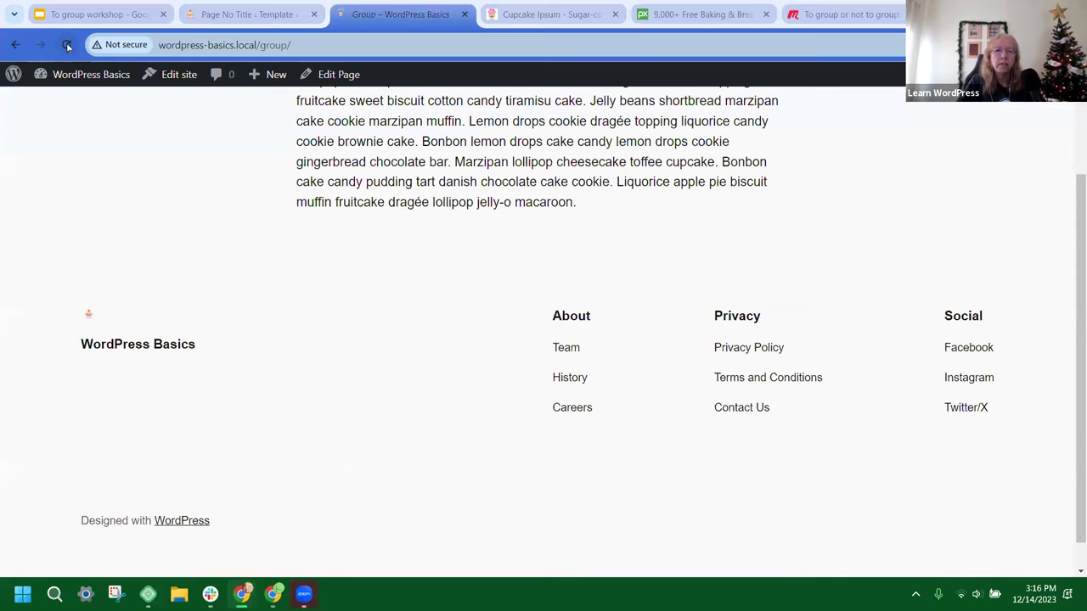
pyautogui.scroll(1, 202, 200)
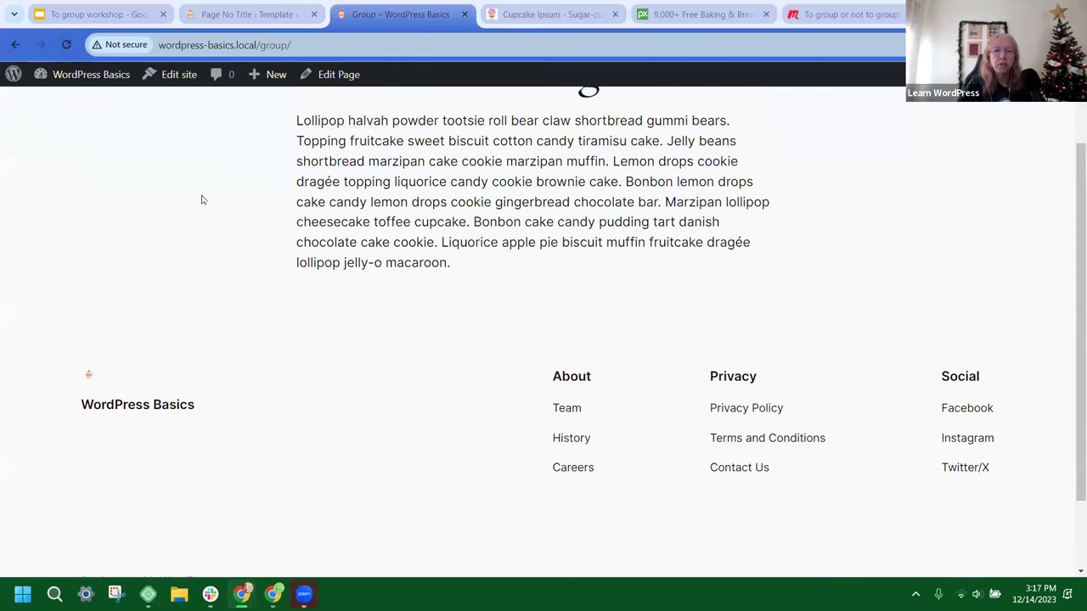
pyautogui.scroll(2, 203, 200)
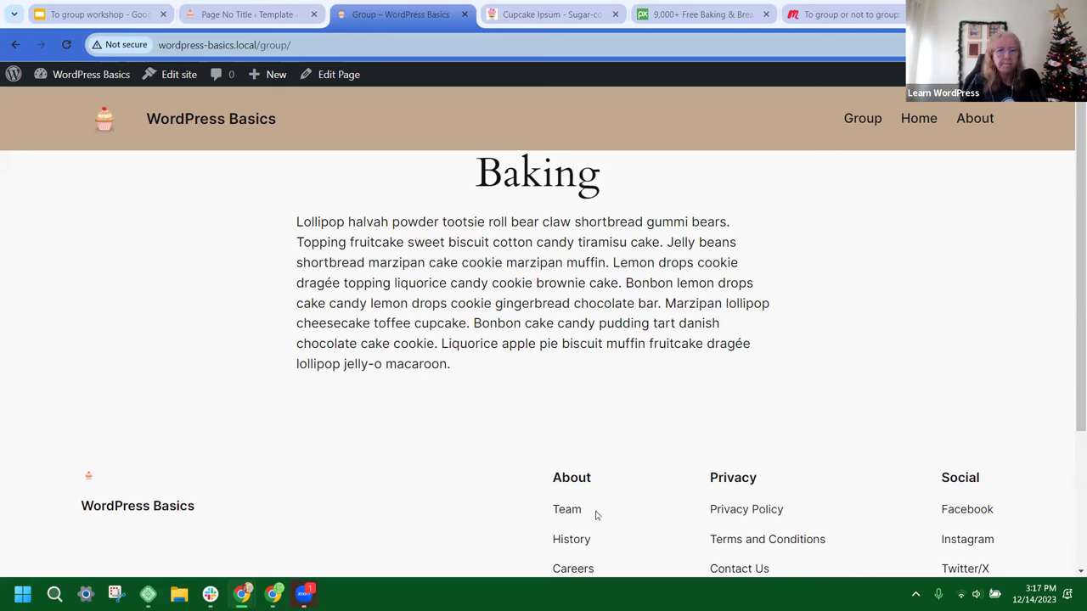
pyautogui.press('super+z')
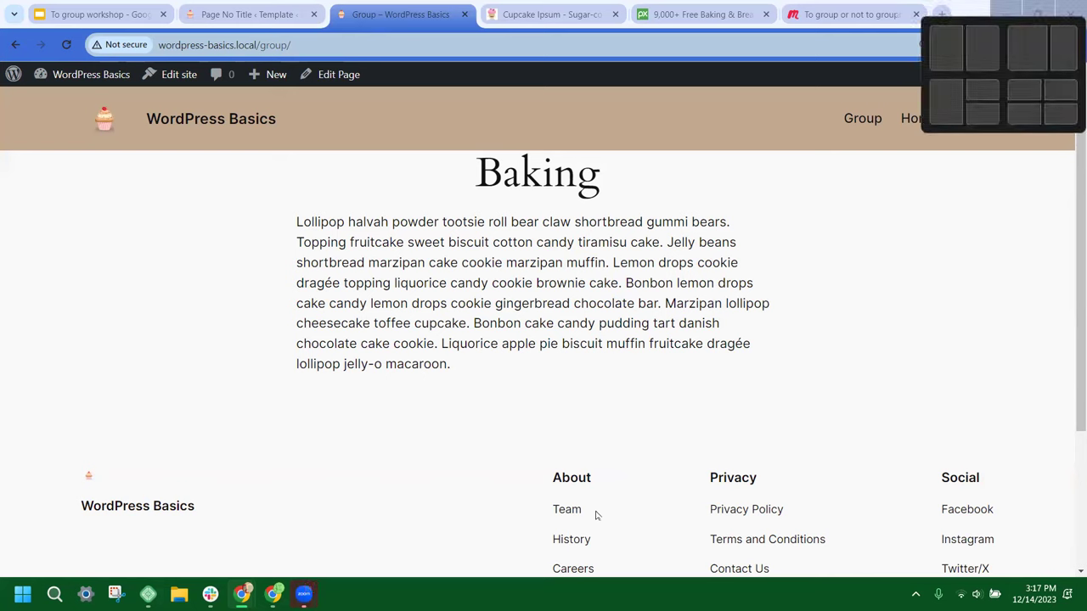
pyautogui.click(698, 303)
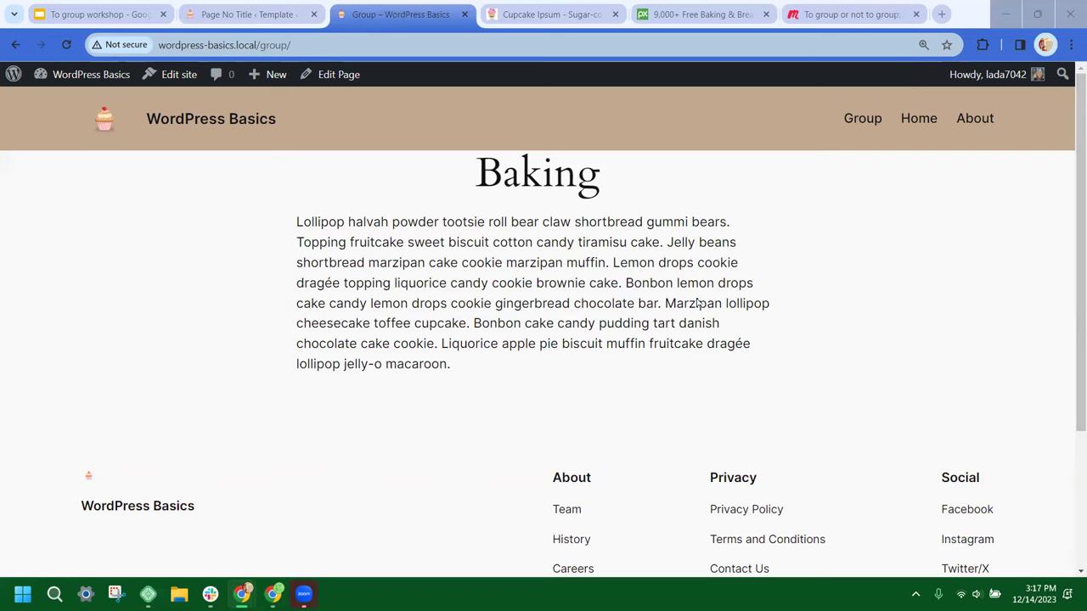
pyautogui.press('Tab')
pyautogui.click(698, 303)
# Step: Return to the site editor, remove the trailing space after the Baking heading text, and save the page
pyautogui.click(229, 15)
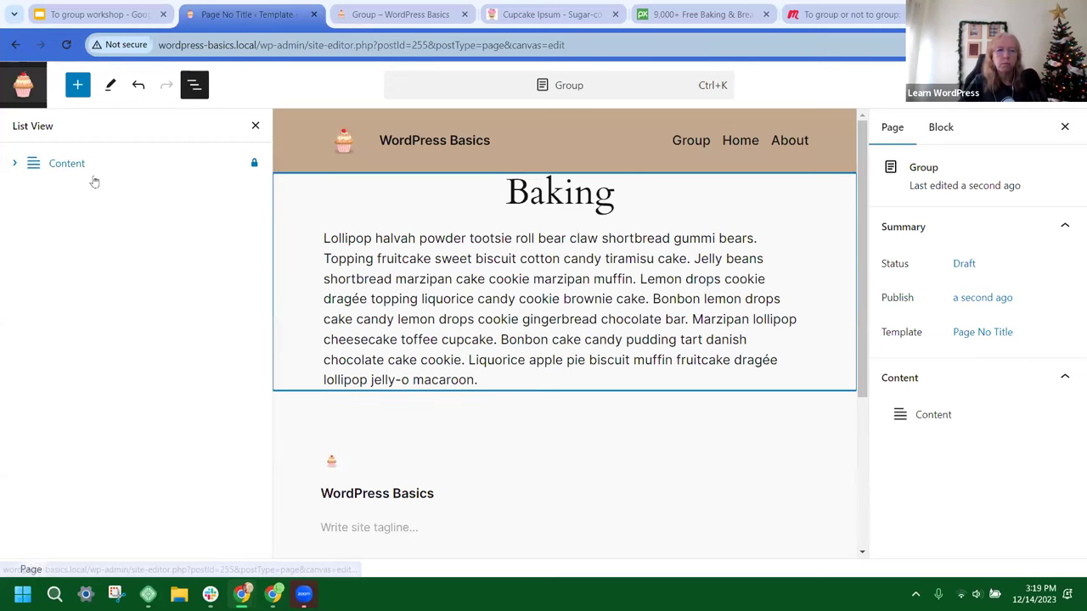
pyautogui.click(629, 195)
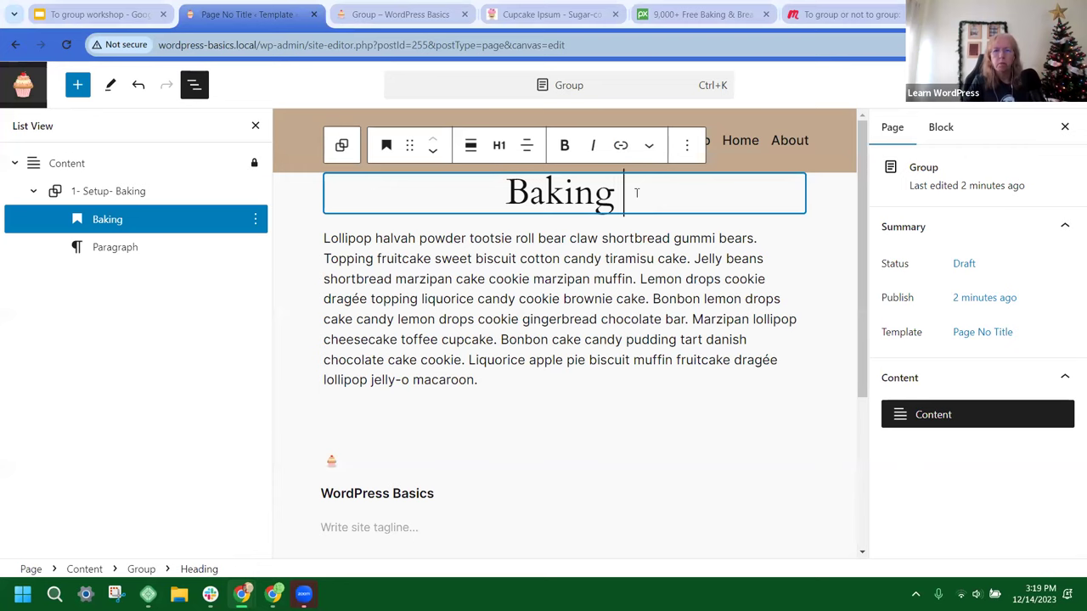
pyautogui.press('BackSpace')
pyautogui.write('g')
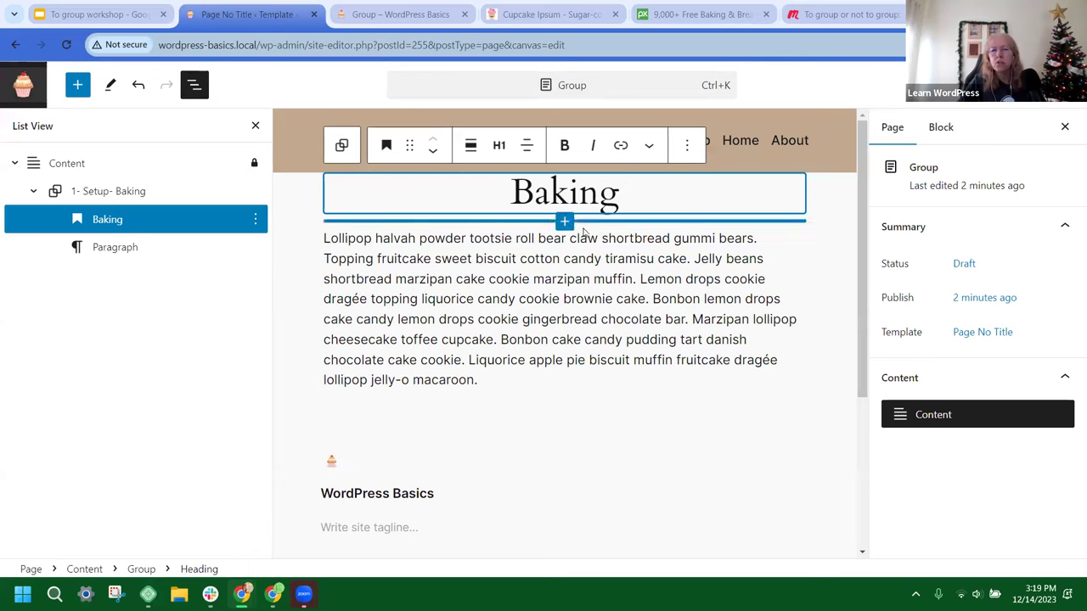
pyautogui.hotkey('ctrl', 's')
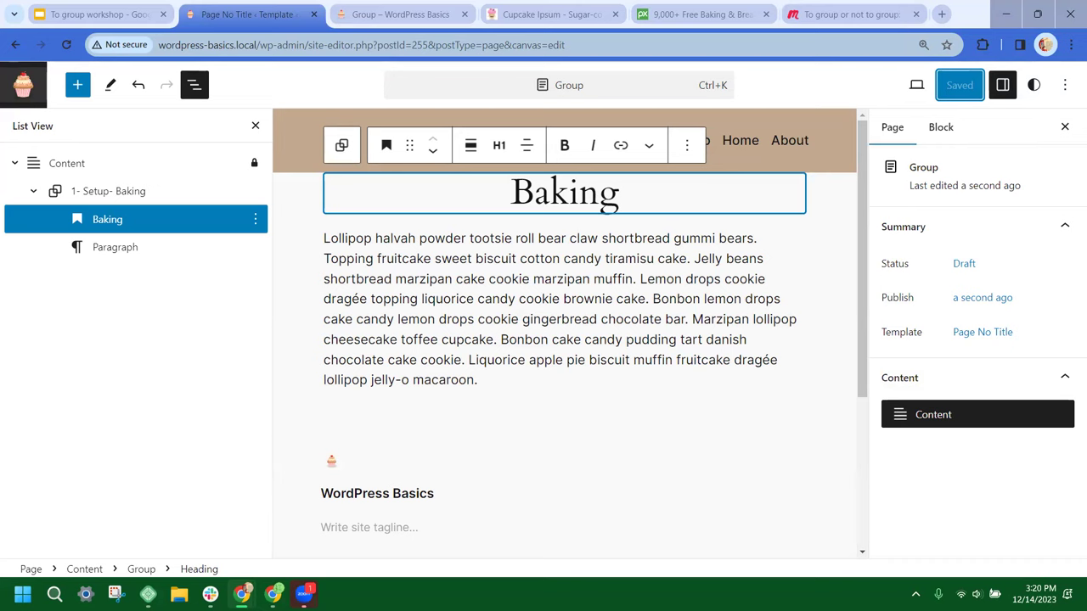
# Step: Select the 1- Setup- Baking group and examine its layout and advanced block settings
pyautogui.click(134, 195)
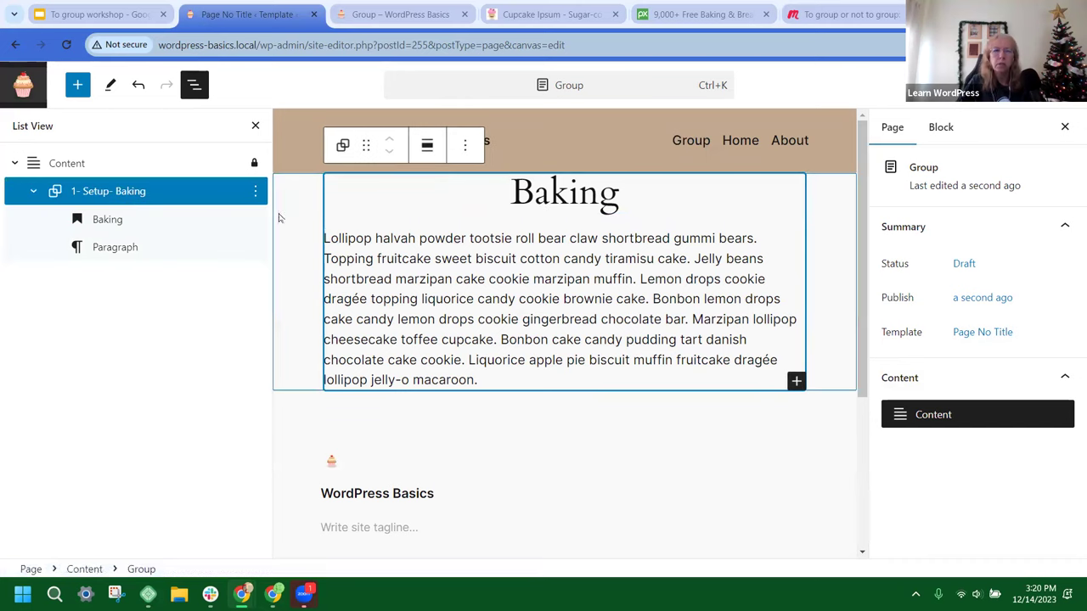
pyautogui.click(953, 140)
pyautogui.scroll(-3, 1036, 344)
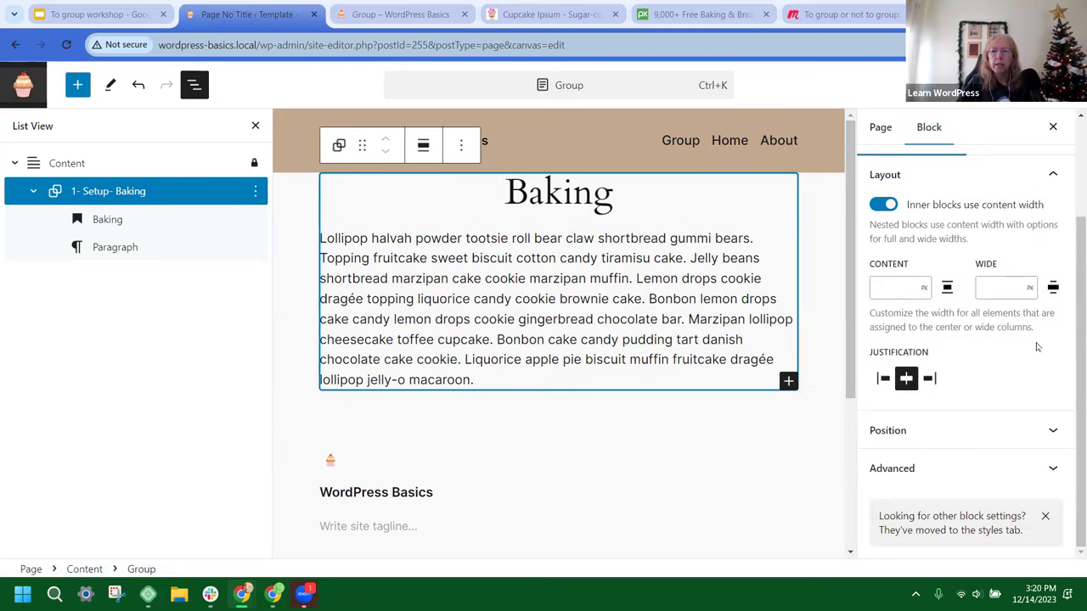
pyautogui.click(1051, 469)
pyautogui.scroll(-4, 992, 468)
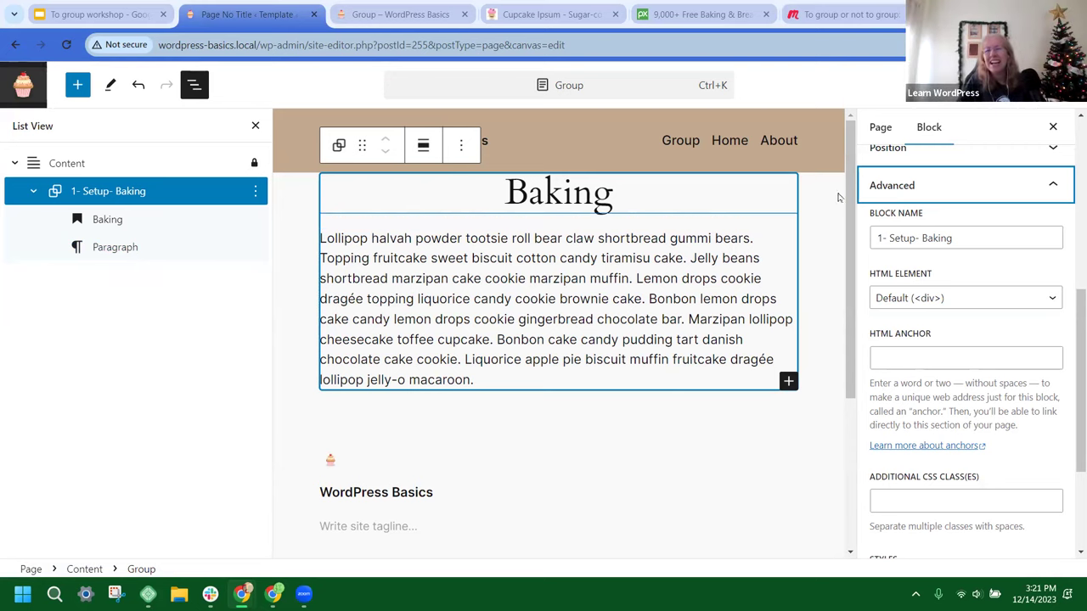
pyautogui.scroll(3, 966, 255)
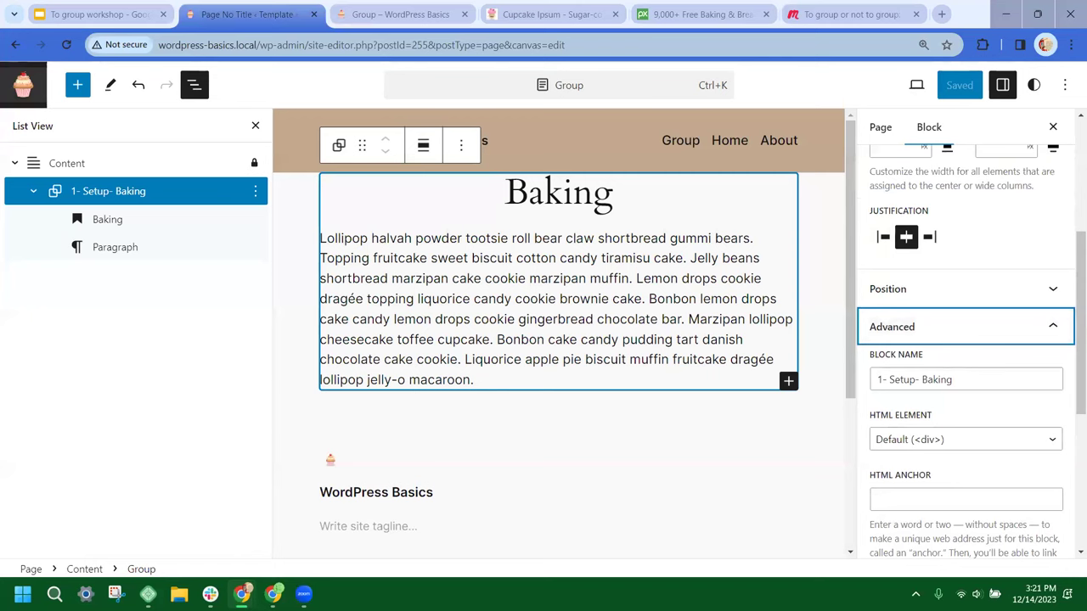
pyautogui.scroll(5, 985, 311)
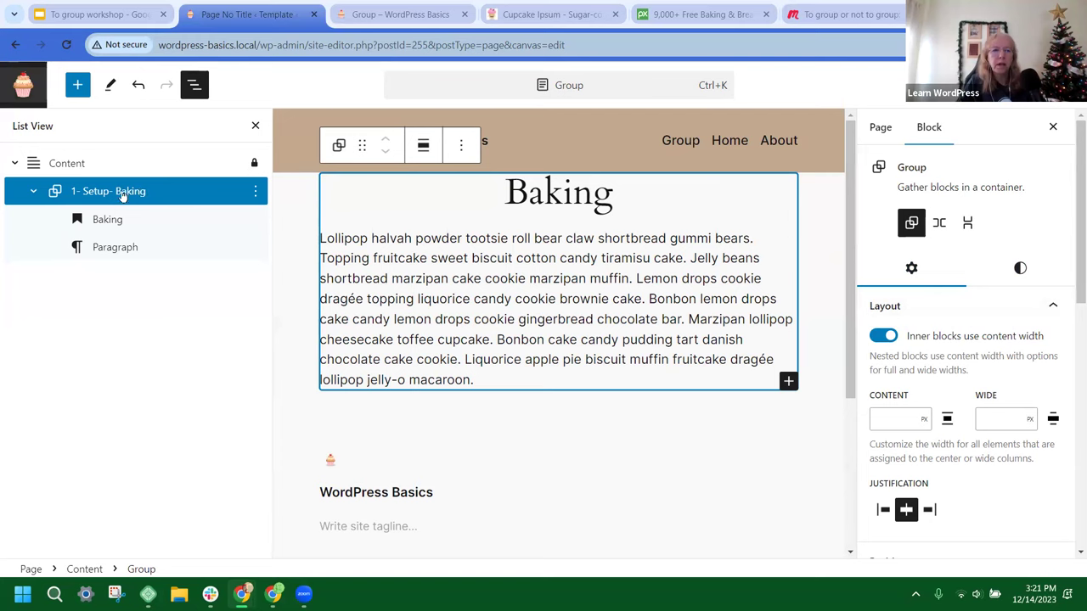
# Step: Collapse the 1- Setup- Baking group in the block outline and set its vertical and horizontal padding to 2
pyautogui.click(34, 196)
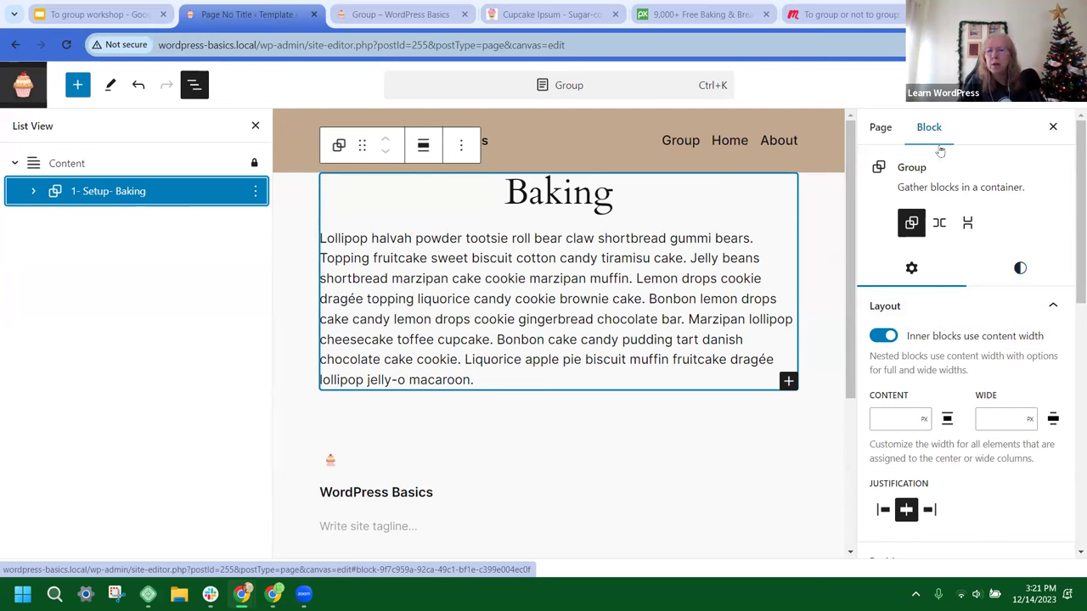
pyautogui.scroll(-3, 977, 315)
pyautogui.scroll(2, 985, 310)
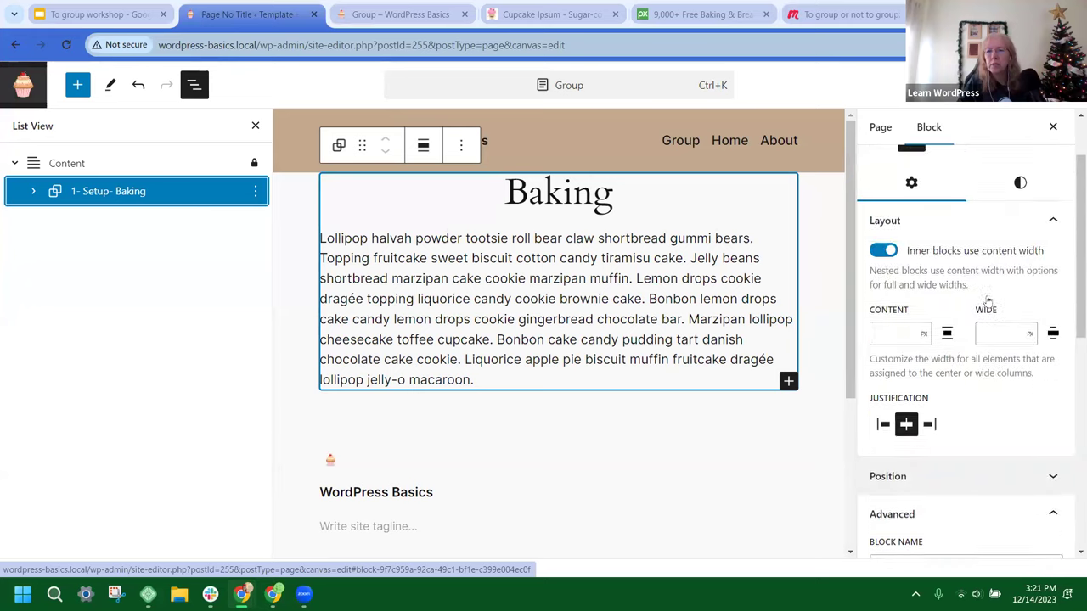
pyautogui.click(1020, 201)
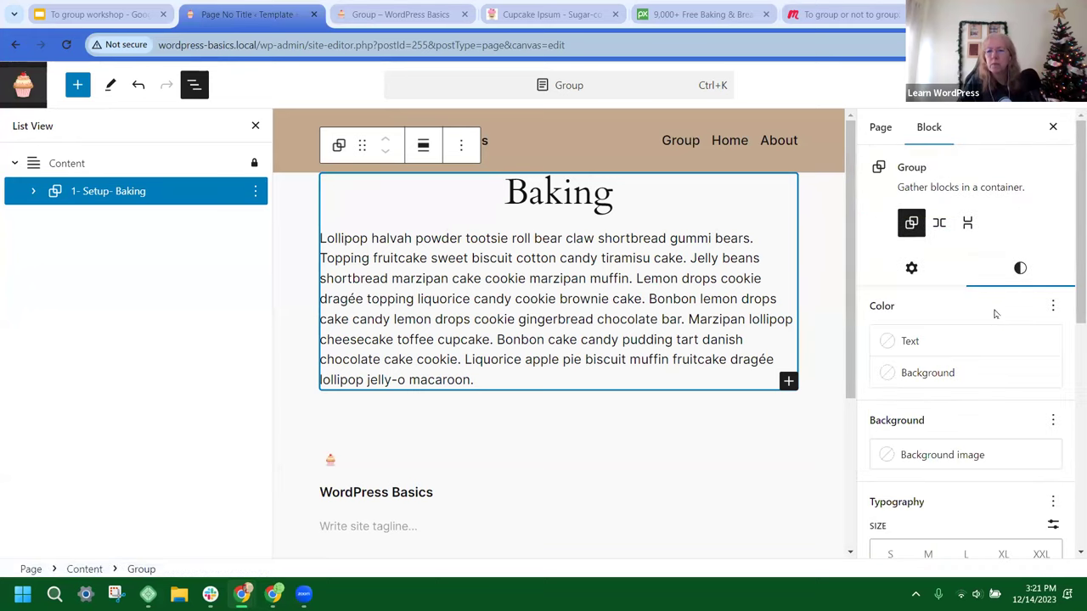
pyautogui.scroll(-4, 992, 311)
pyautogui.scroll(-2, 976, 318)
pyautogui.scroll(1, 970, 320)
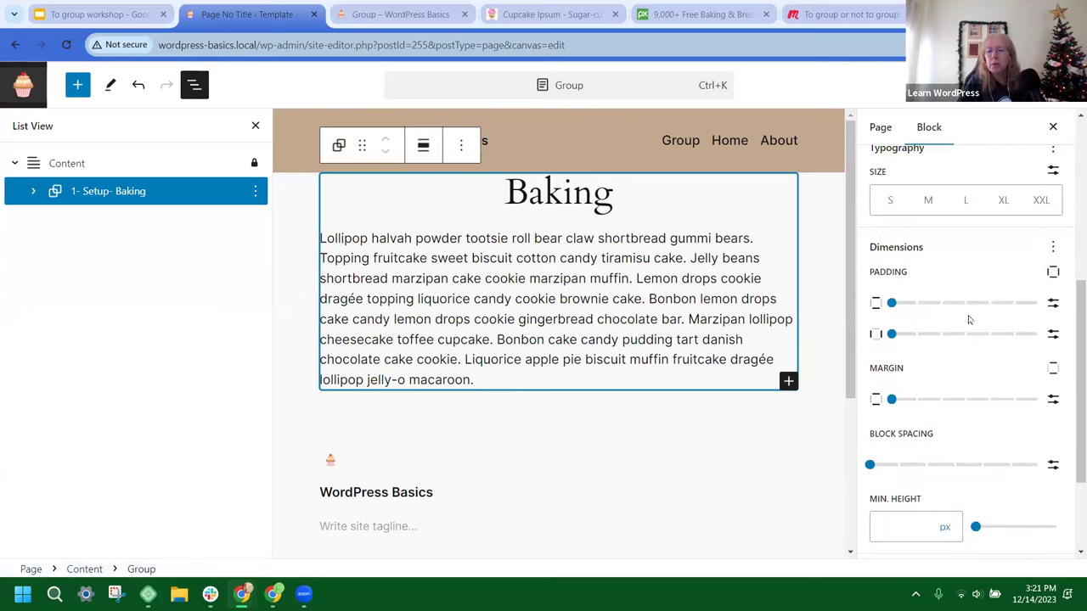
pyautogui.click(915, 305)
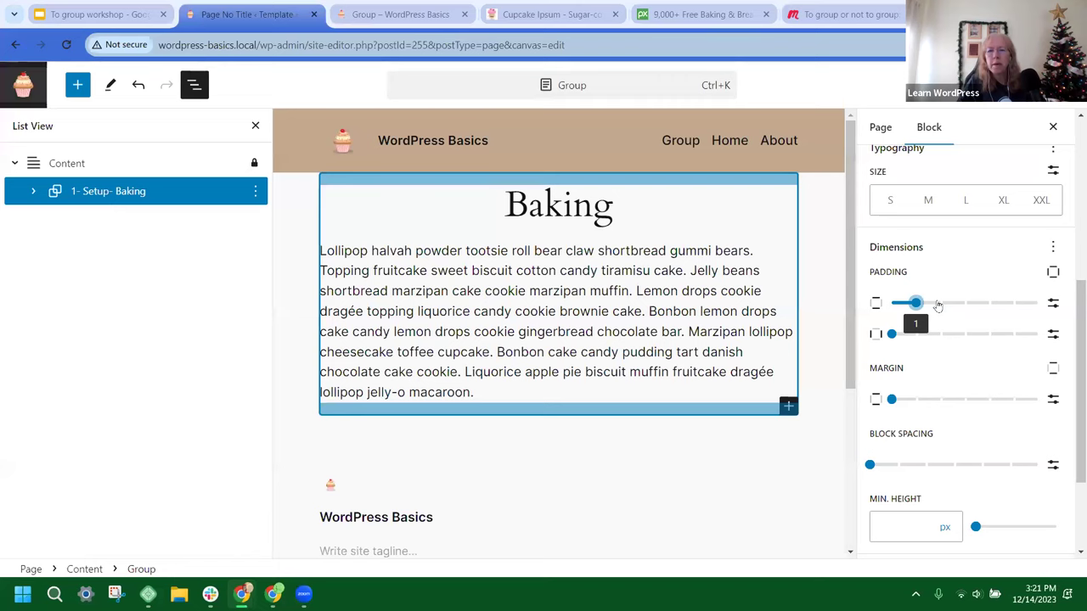
pyautogui.click(939, 304)
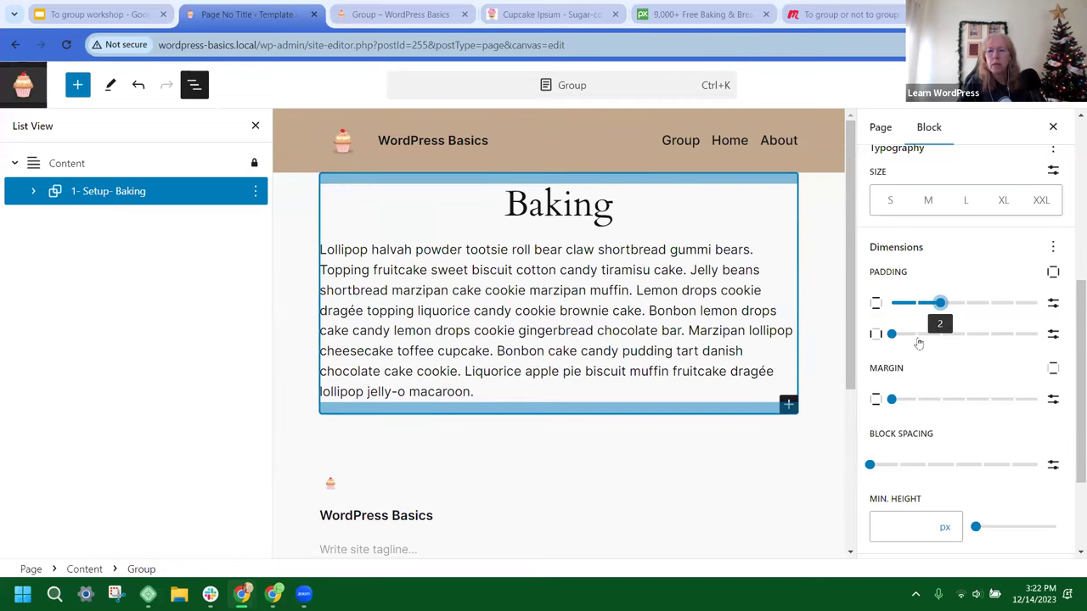
pyautogui.moveTo(916, 334); pyautogui.dragTo(940, 335)
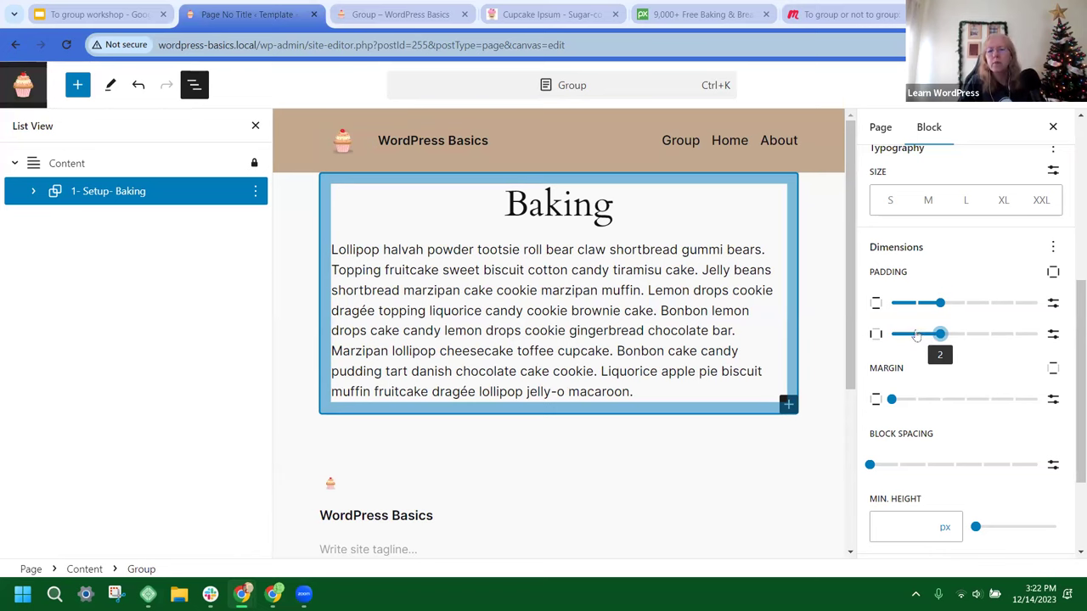
# Step: Give the Baking group a 5 px border in the green Accent / Four theme color and save the page
pyautogui.scroll(-2, 915, 358)
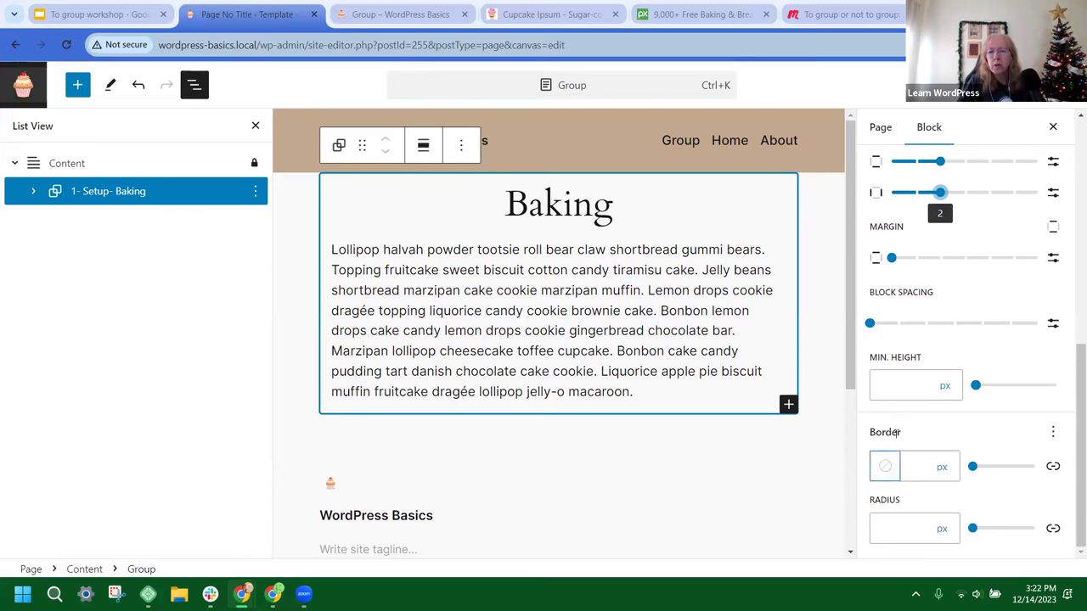
pyautogui.click(886, 467)
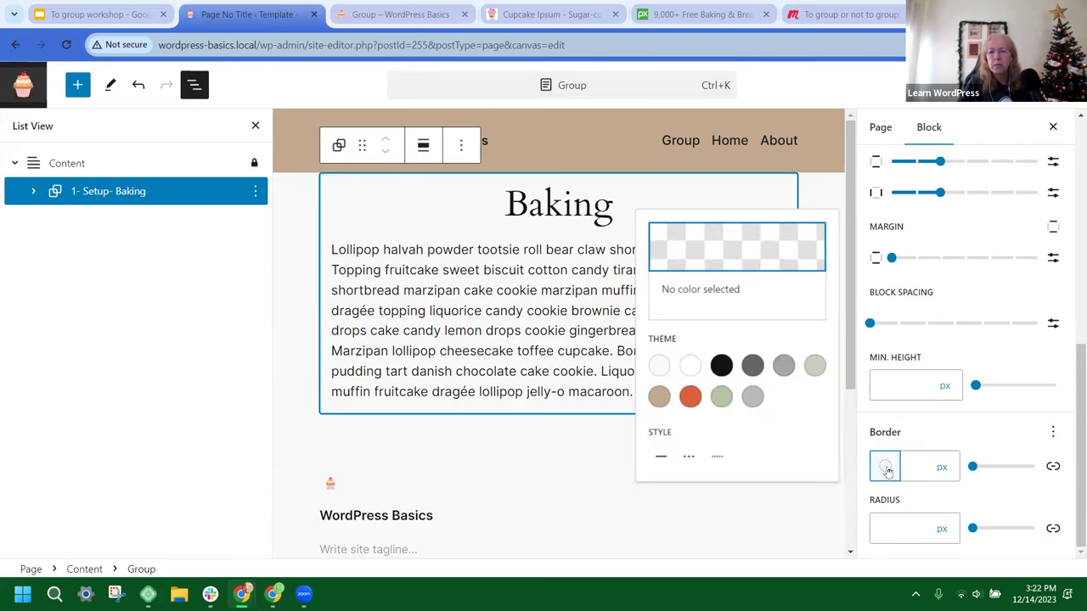
pyautogui.click(722, 396)
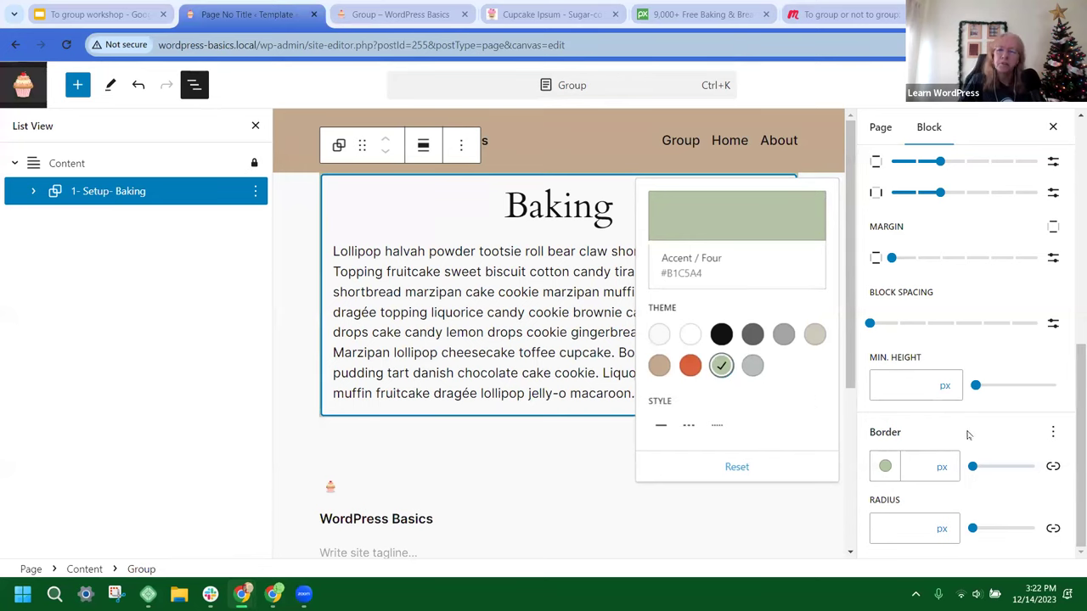
pyautogui.click(908, 459)
pyautogui.write('5')
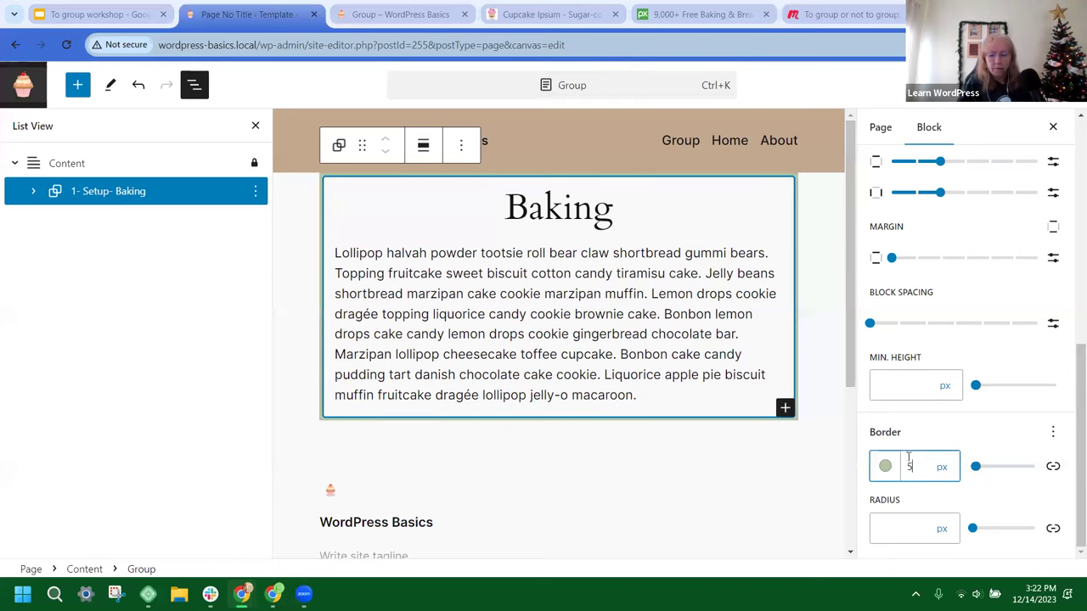
pyautogui.click(948, 425)
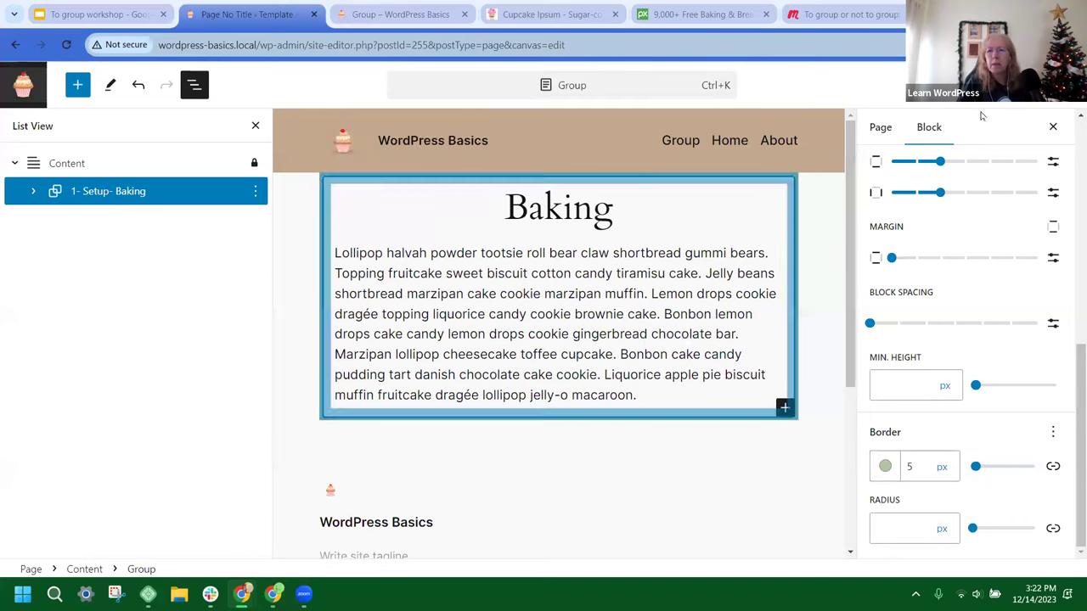
pyautogui.click(963, 85)
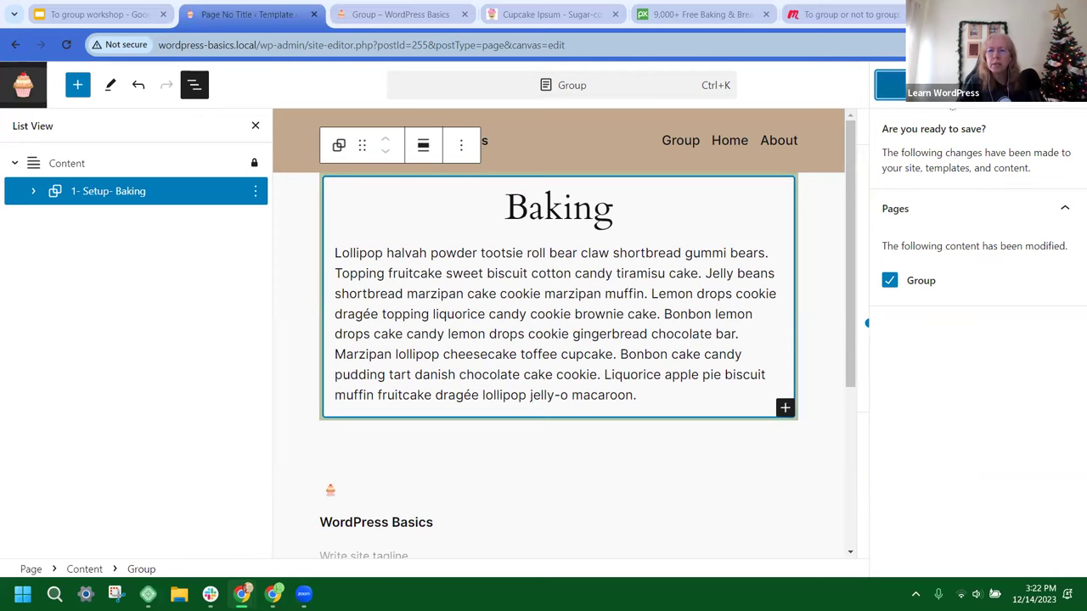
pyautogui.click(891, 85)
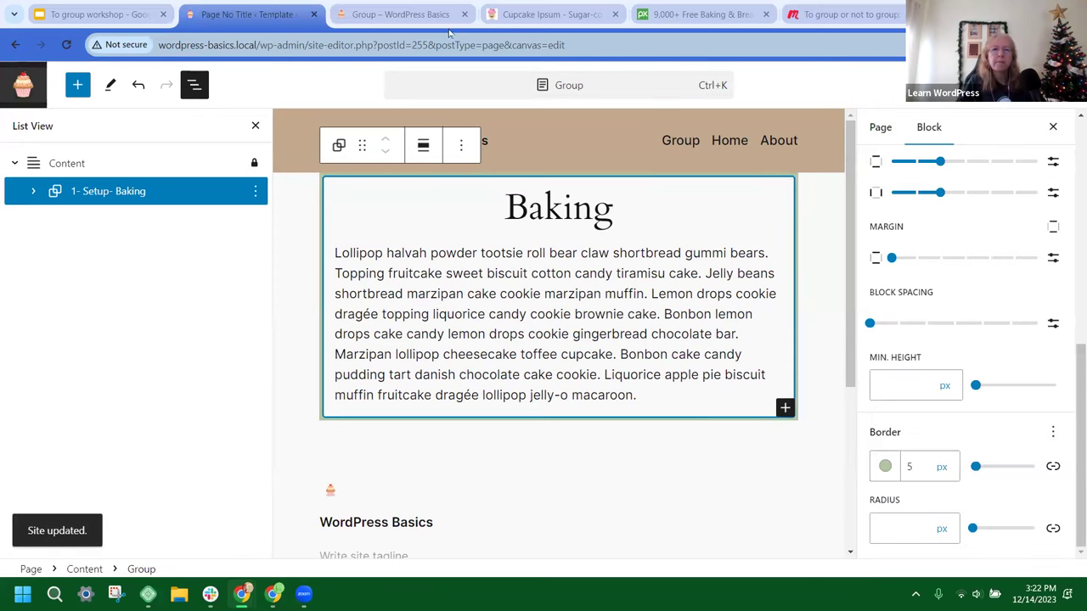
# Step: Reload the live Group page to check the Baking group's border and padding, and return to the site editor
pyautogui.click(395, 15)
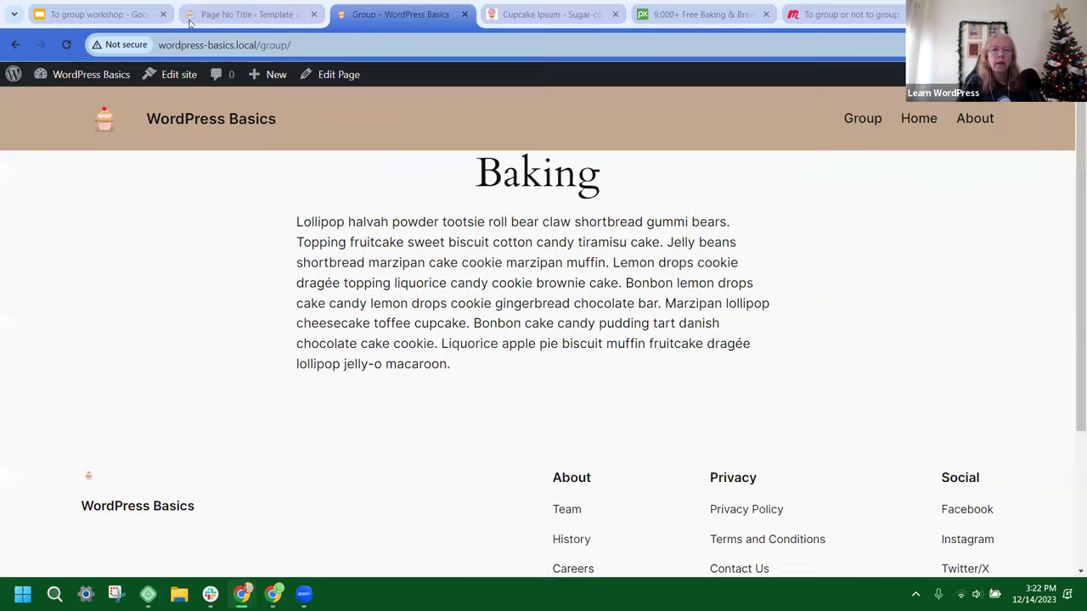
pyautogui.click(68, 47)
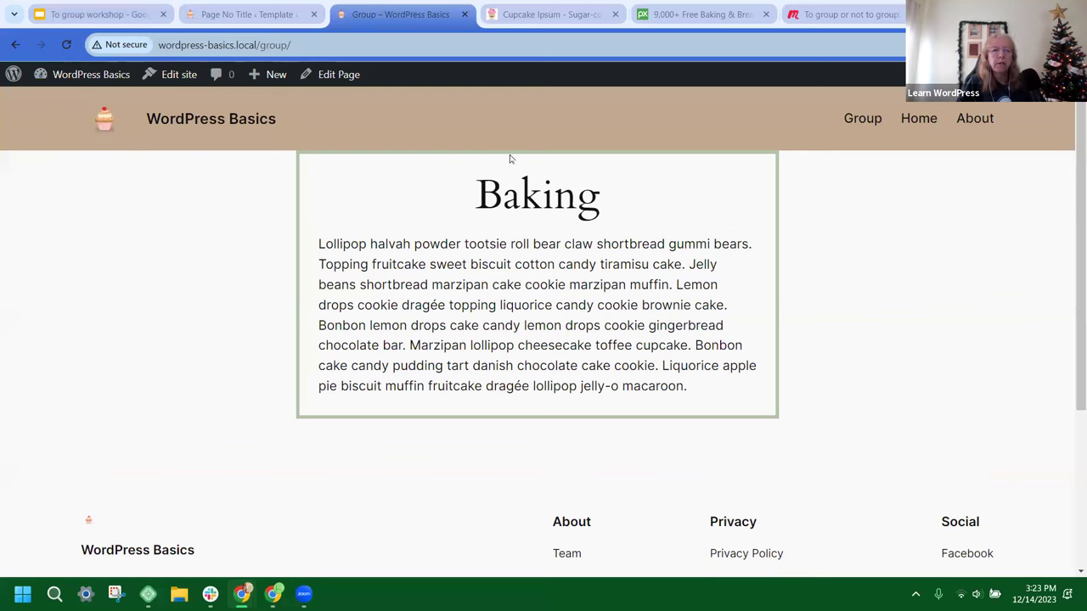
pyautogui.click(254, 14)
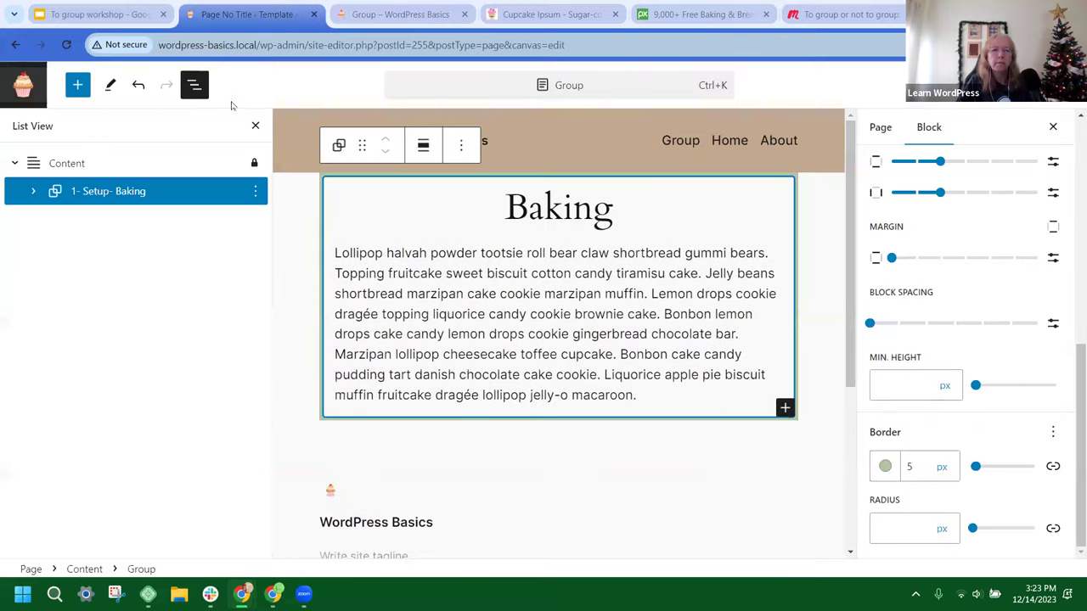
# Step: Insert a Spacer block directly above the 1- Setup- Baking group
pyautogui.click(256, 192)
pyautogui.click(283, 314)
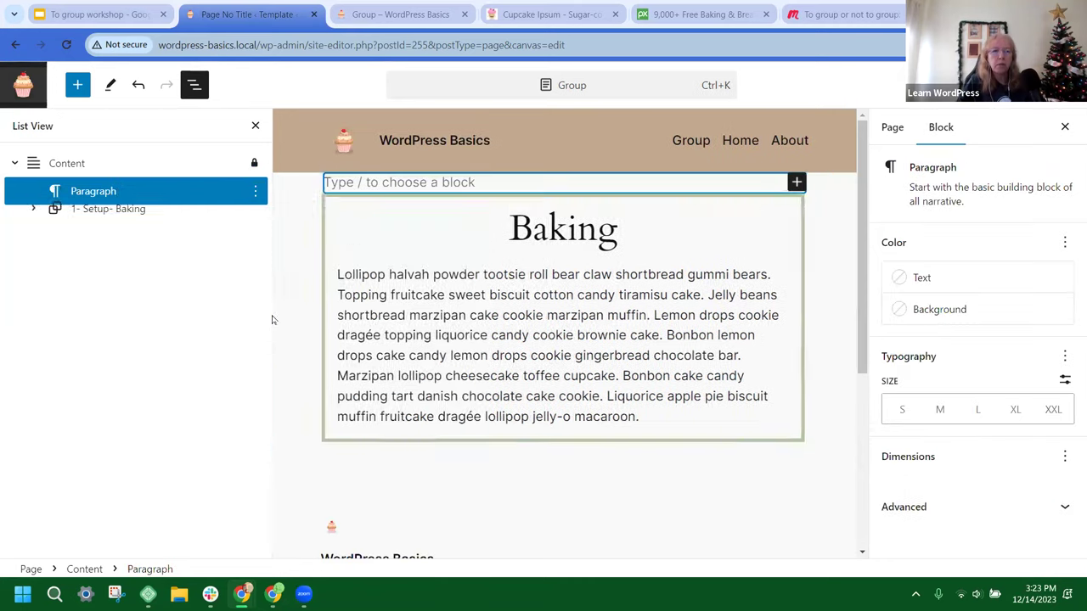
pyautogui.write('/')
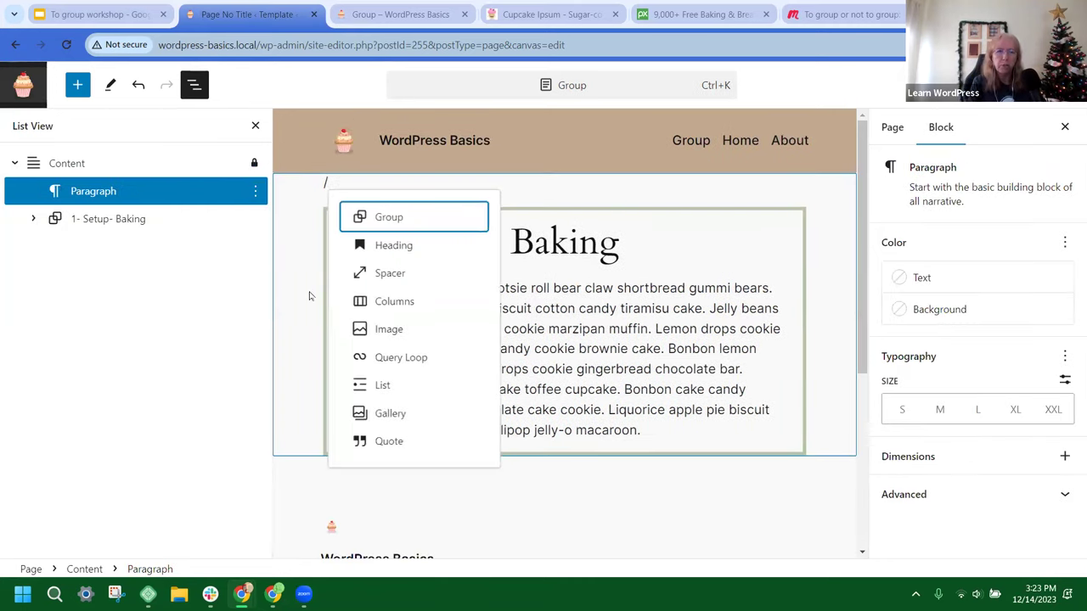
pyautogui.write('spacer')
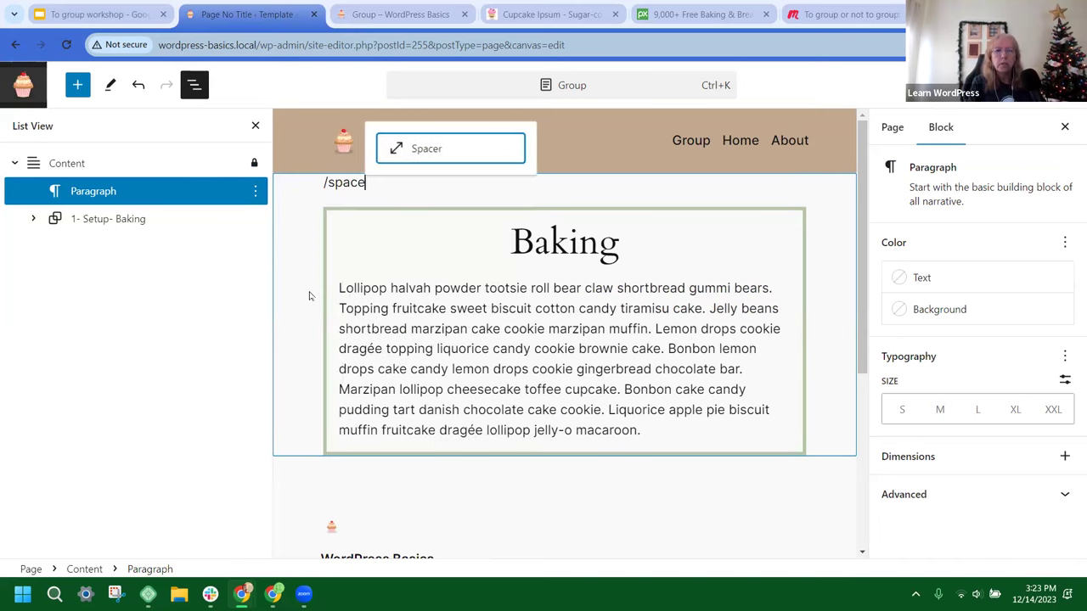
pyautogui.click(418, 148)
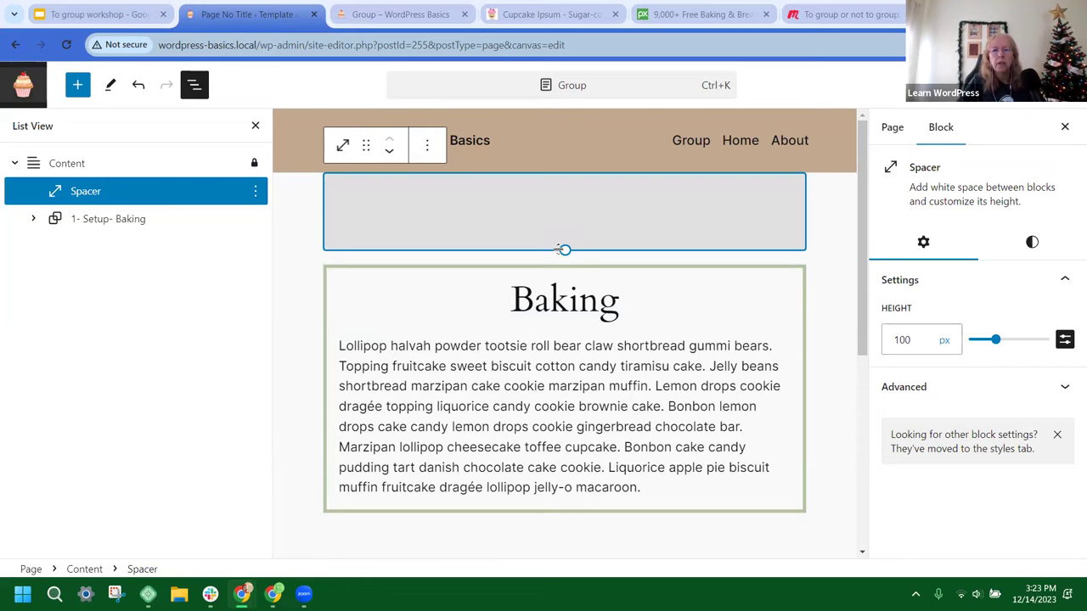
# Step: Reduce the spacer's height to 40 px, keep its unit in pixels, and save the page
pyautogui.moveTo(560, 248); pyautogui.dragTo(560, 205)
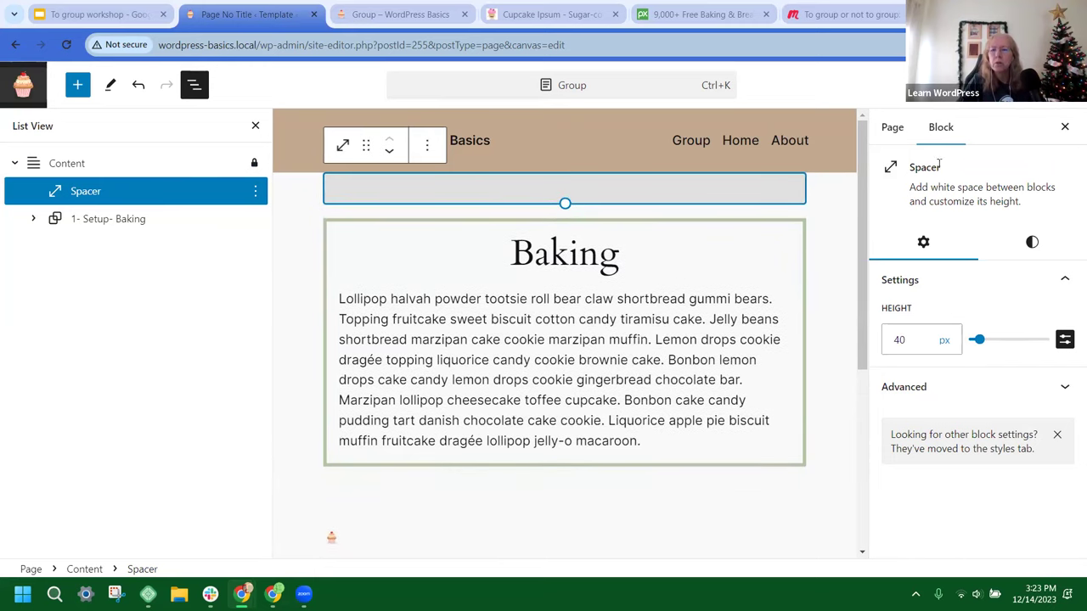
pyautogui.click(945, 342)
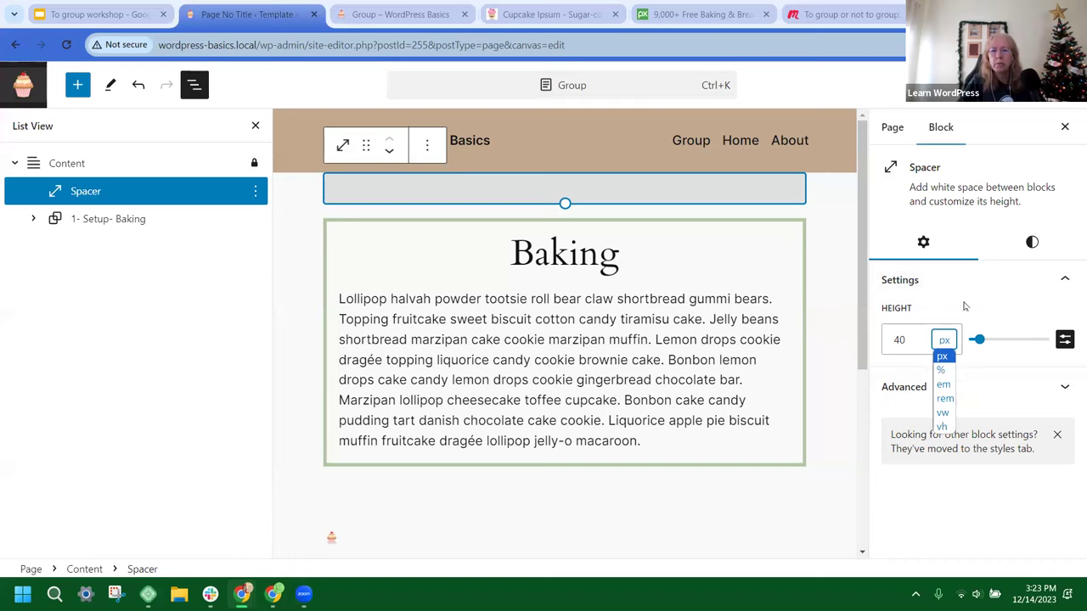
pyautogui.click(964, 306)
pyautogui.click(1045, 85)
pyautogui.click(929, 85)
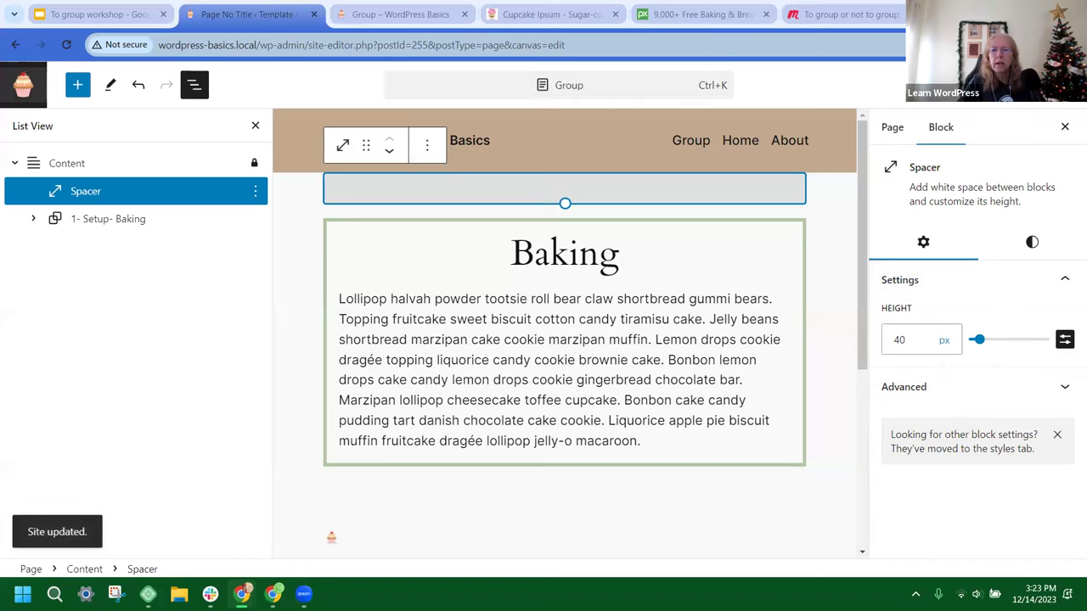
# Step: Reload the live Group page to check the spacing above the Baking group, and return to the site editor
pyautogui.click(369, 17)
pyautogui.click(68, 45)
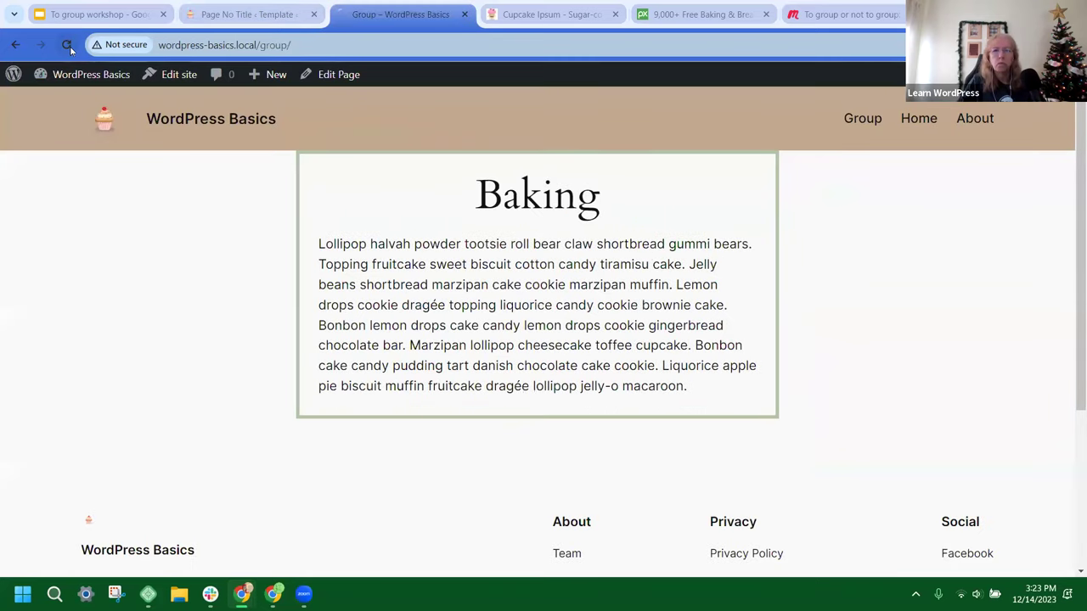
pyautogui.click(250, 17)
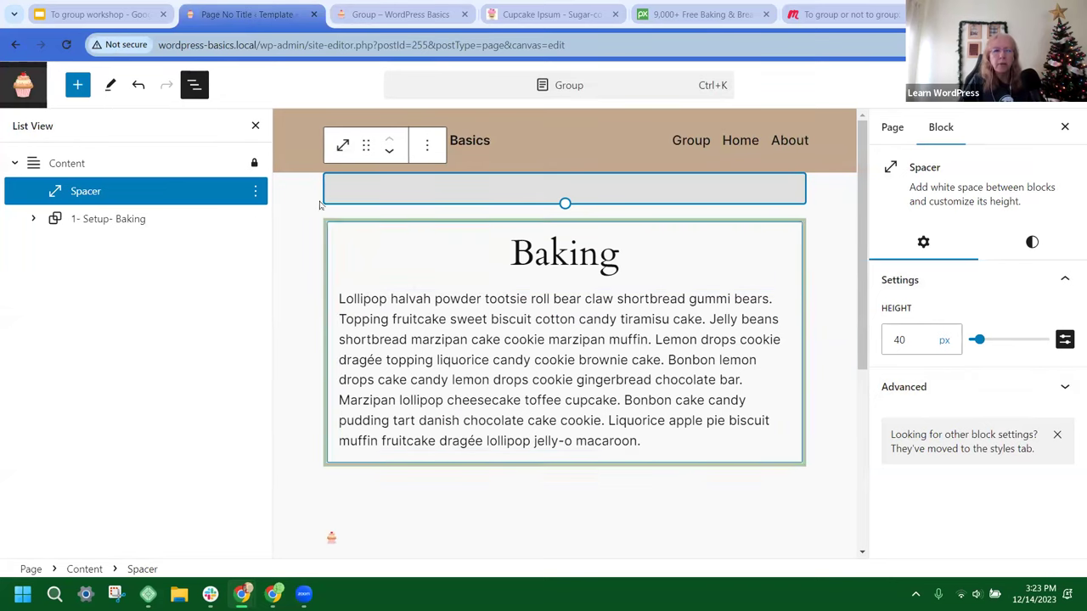
# Step: Give the 1- Setup- Baking group a solid orange Accent / Three (#D8613C) background and save the page
pyautogui.click(102, 219)
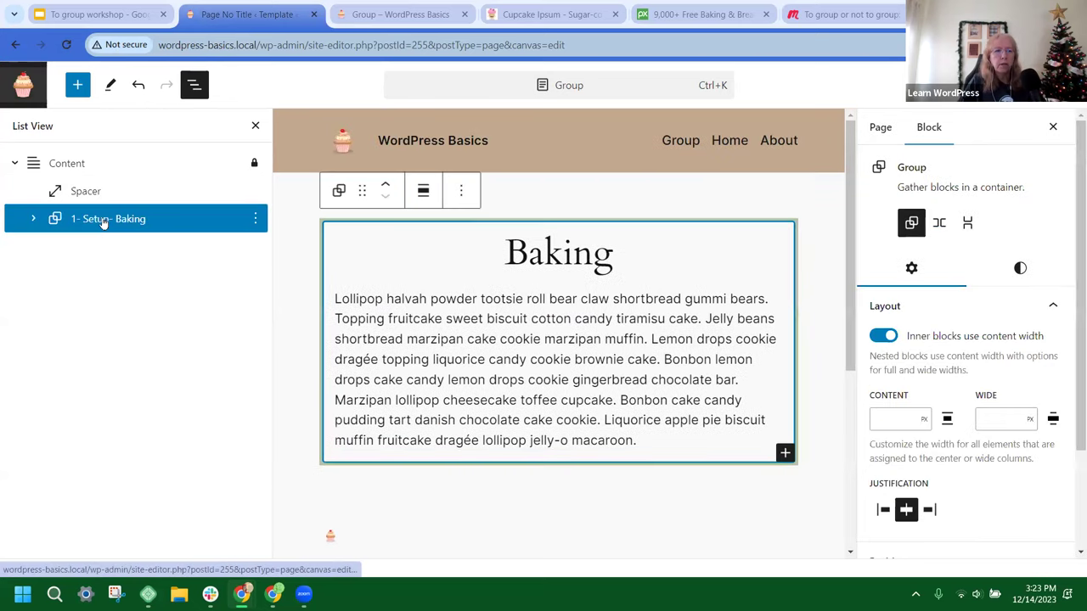
pyautogui.click(1021, 268)
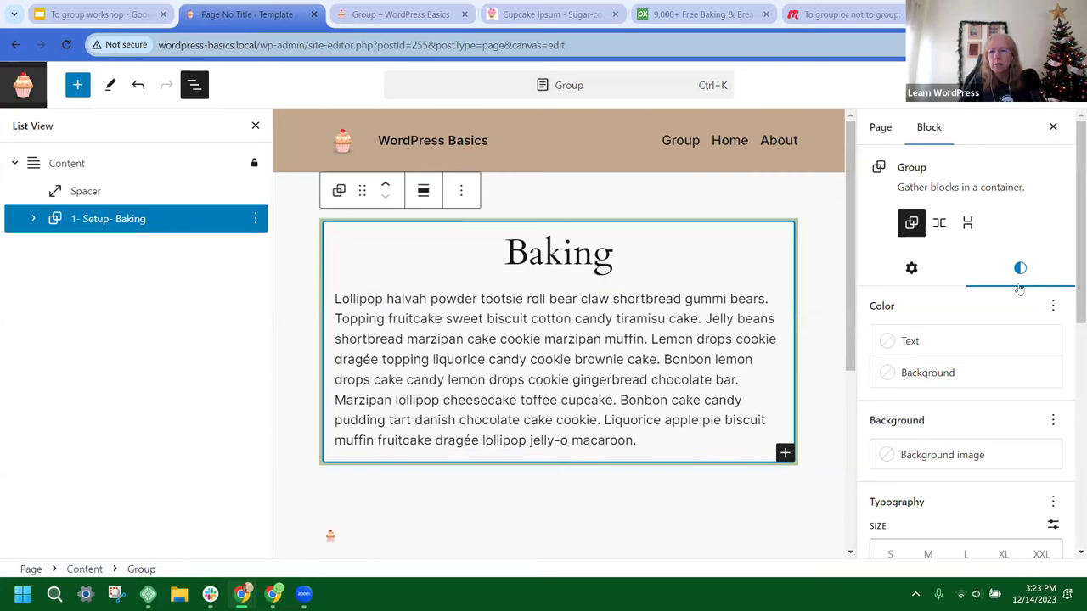
pyautogui.scroll(-1, 1002, 293)
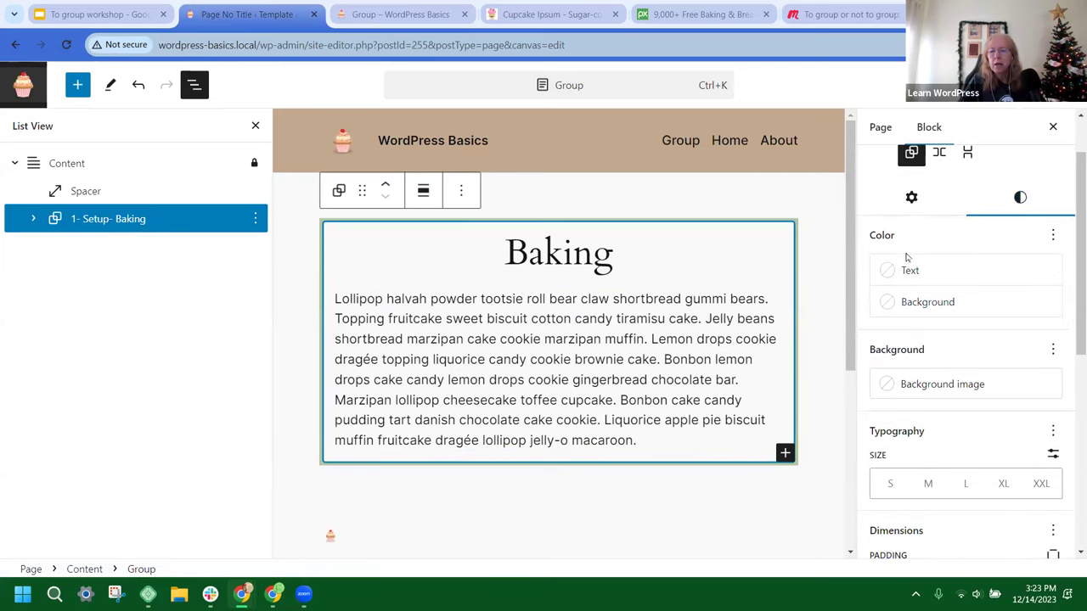
pyautogui.click(893, 306)
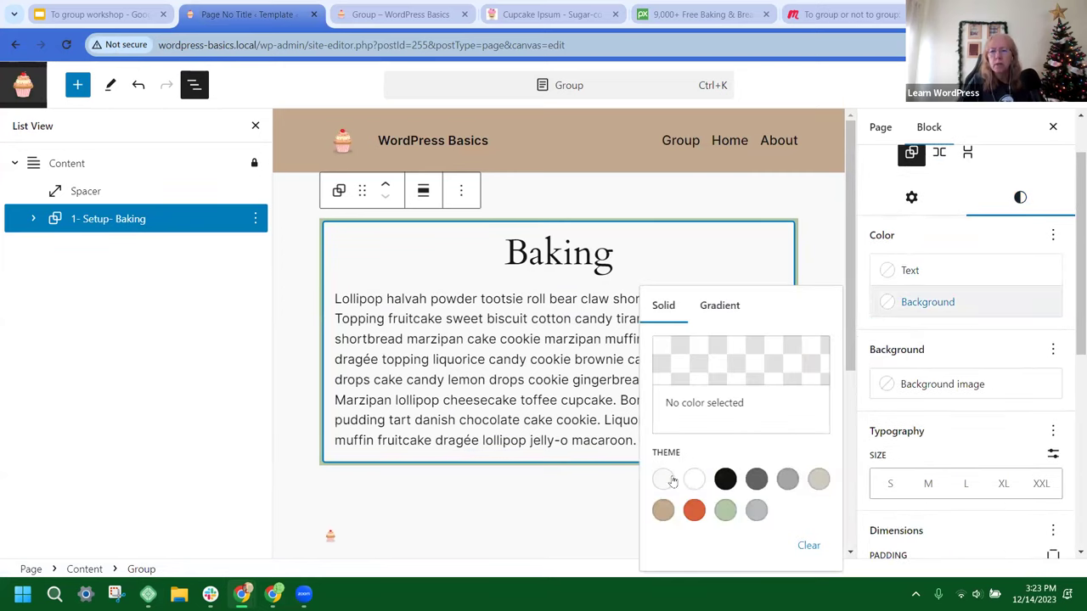
pyautogui.click(694, 510)
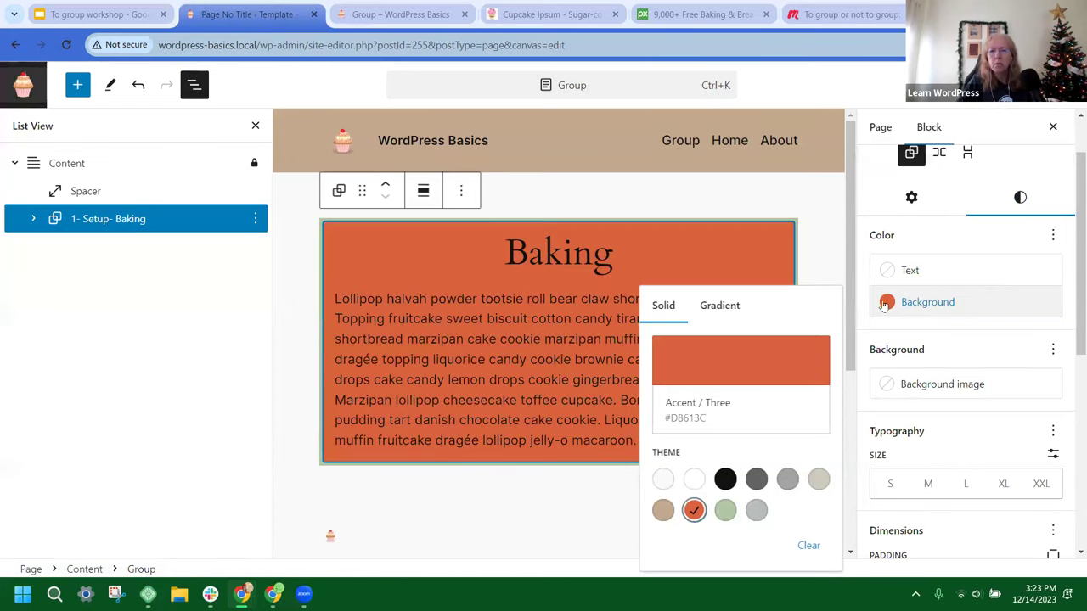
pyautogui.click(955, 85)
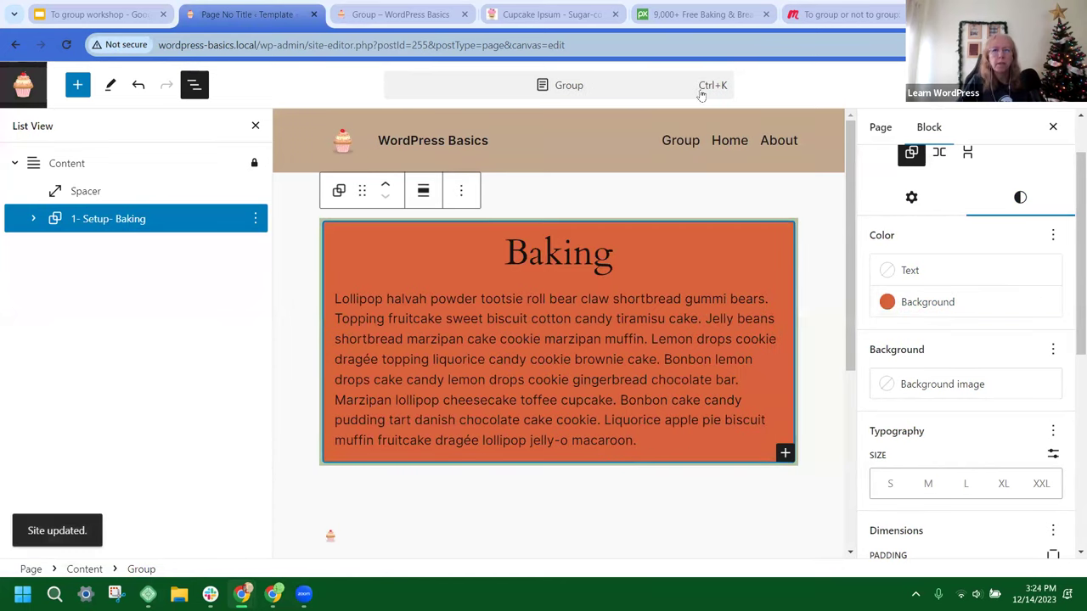
# Step: Reload the live Group page to check the Baking group's orange background, and return to the site editor
pyautogui.click(404, 15)
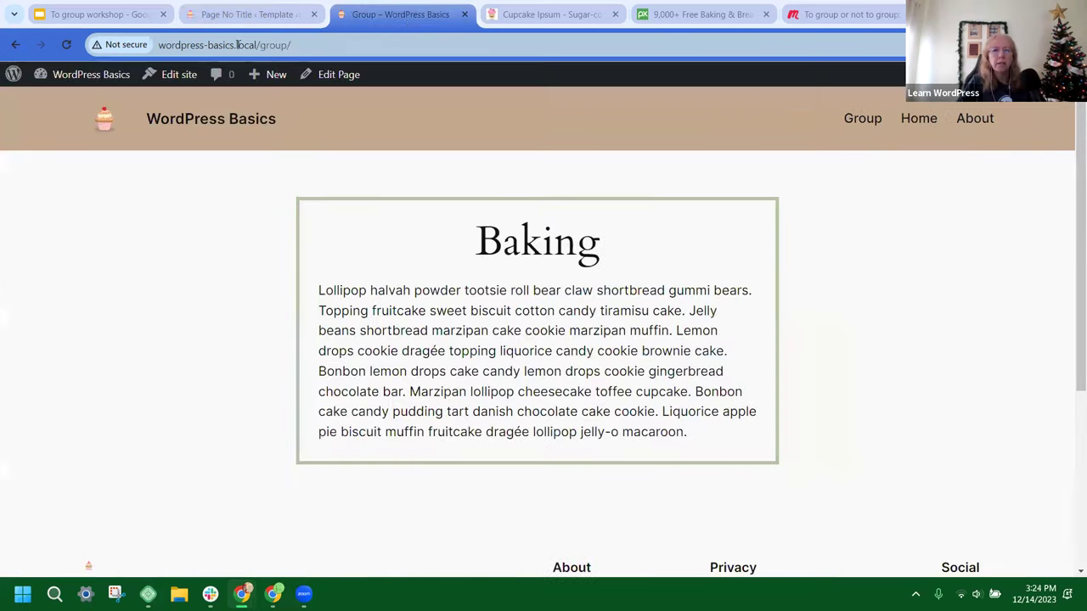
pyautogui.click(66, 45)
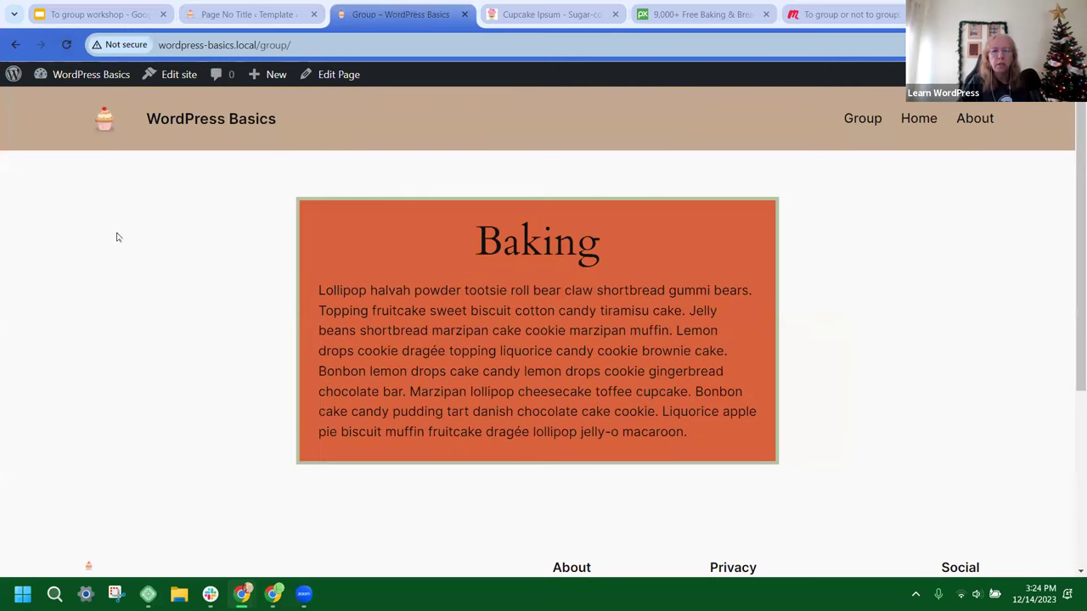
pyautogui.click(251, 14)
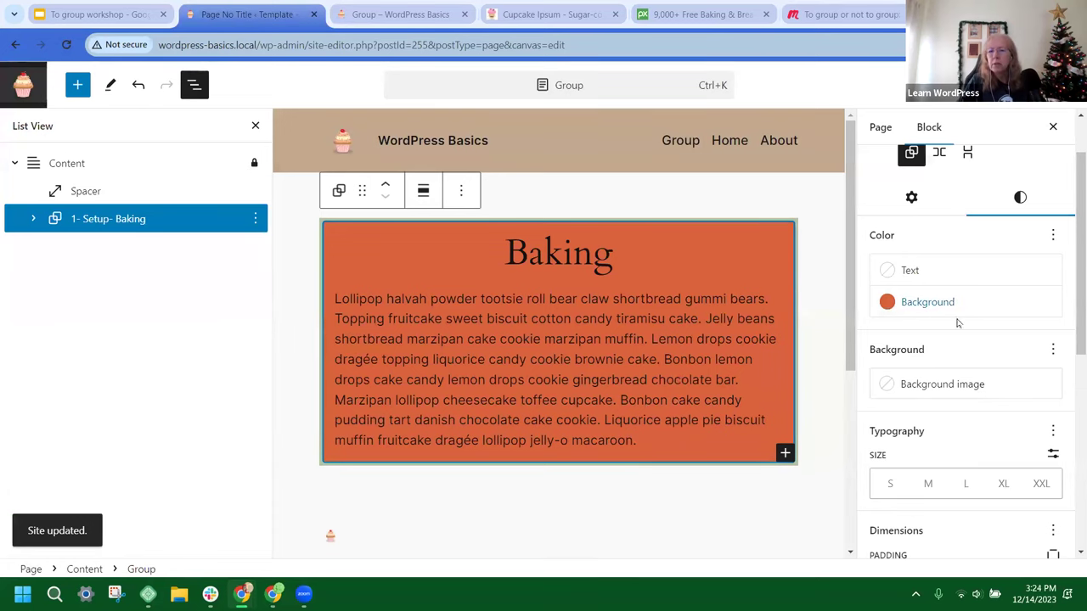
# Step: Try the theme's soft green gradient as the Baking group's background and settle on the soft orange-to-white linear gradient
pyautogui.click(885, 301)
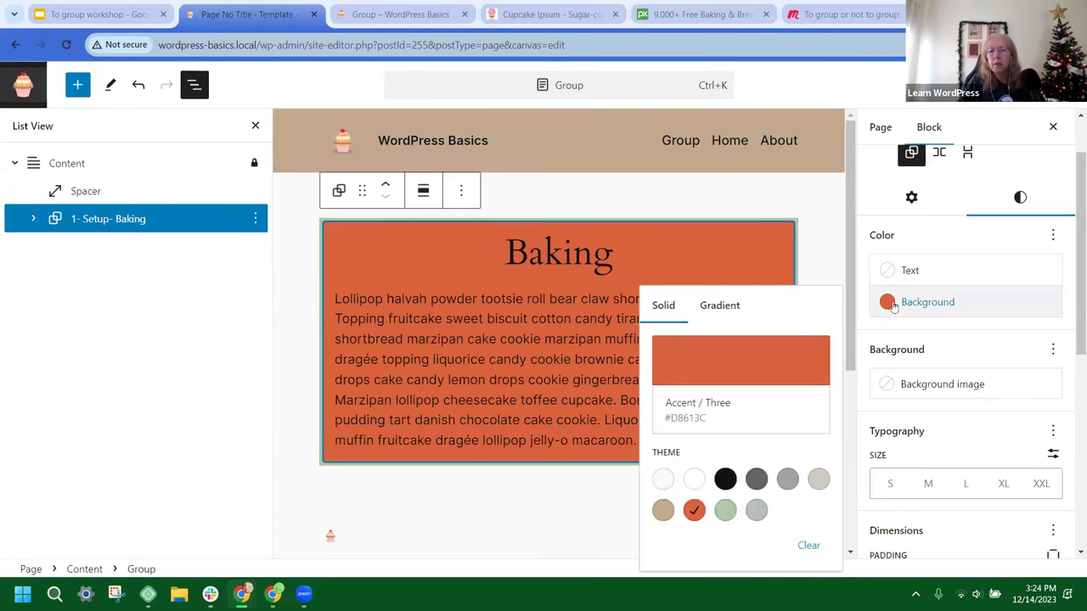
pyautogui.click(717, 307)
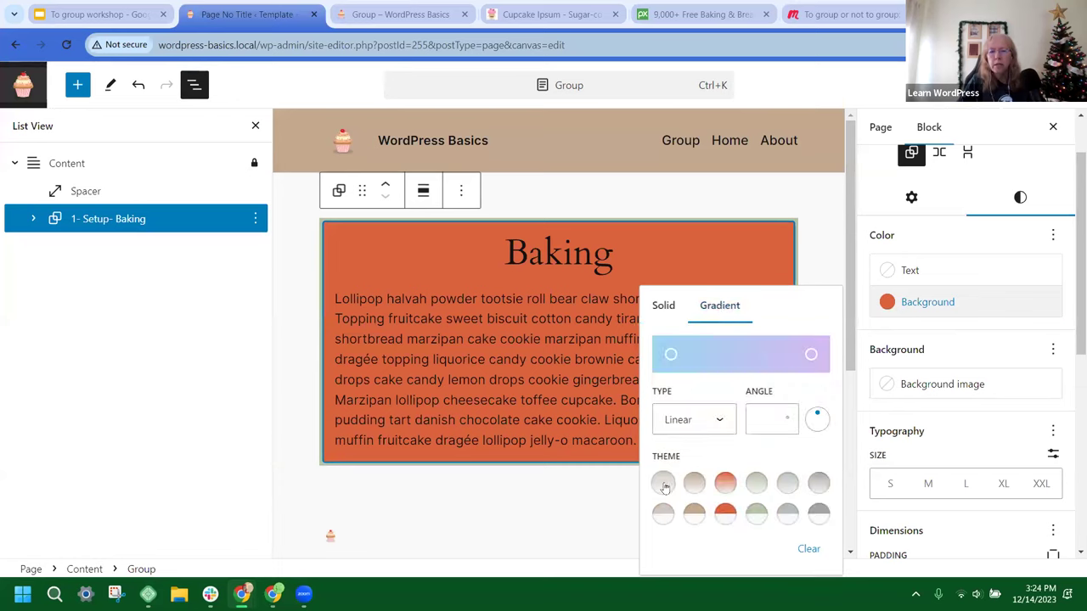
pyautogui.click(727, 492)
pyautogui.click(758, 489)
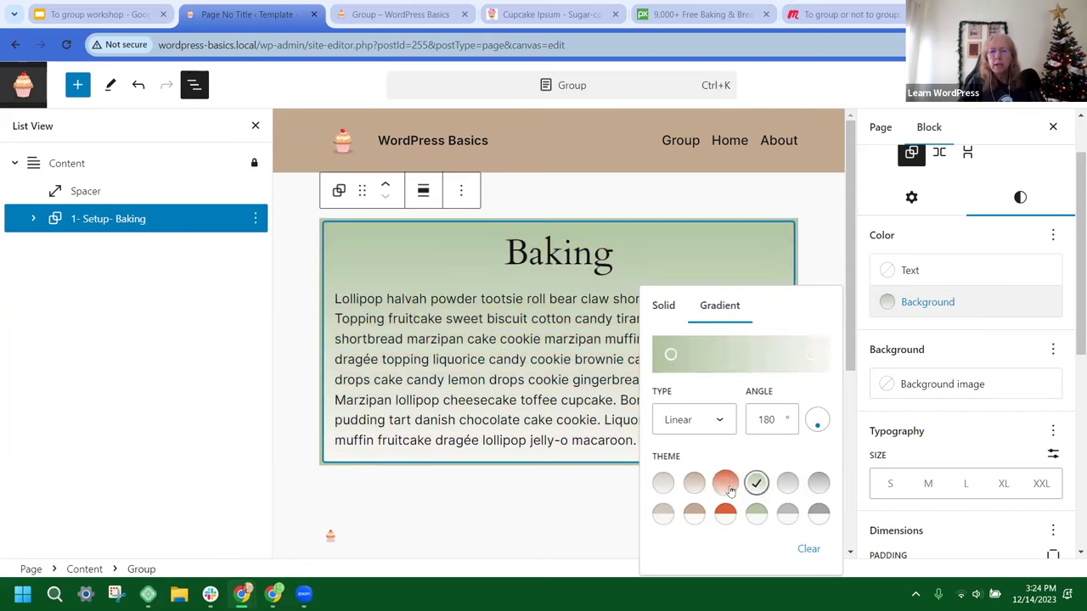
pyautogui.click(725, 484)
pyautogui.click(599, 511)
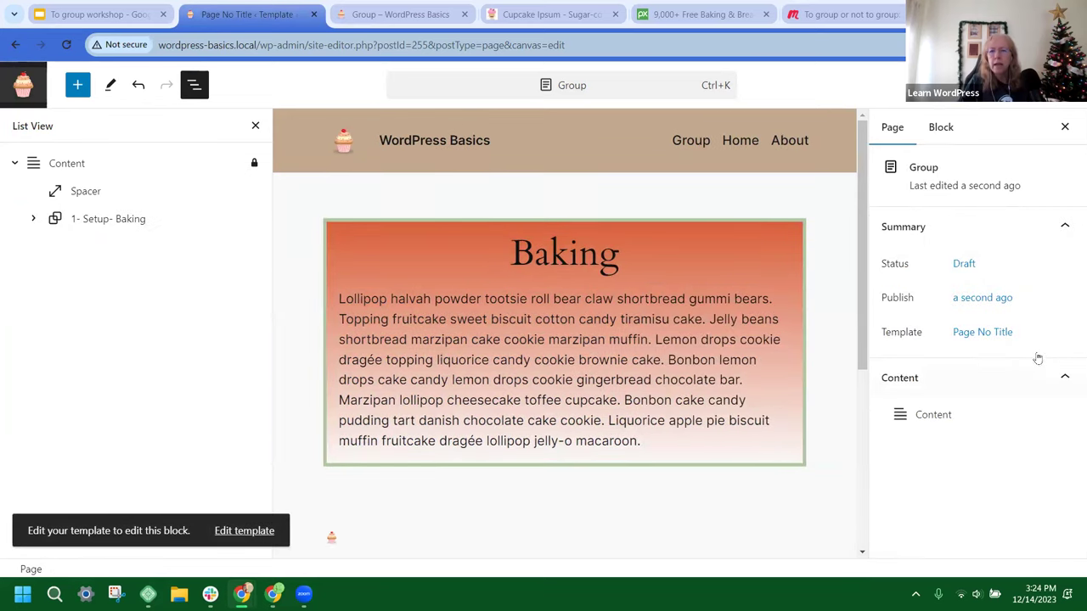
# Step: Reselect the Baking group and shift the white stop of its orange background gradient inward to slightly before the middle
pyautogui.click(943, 129)
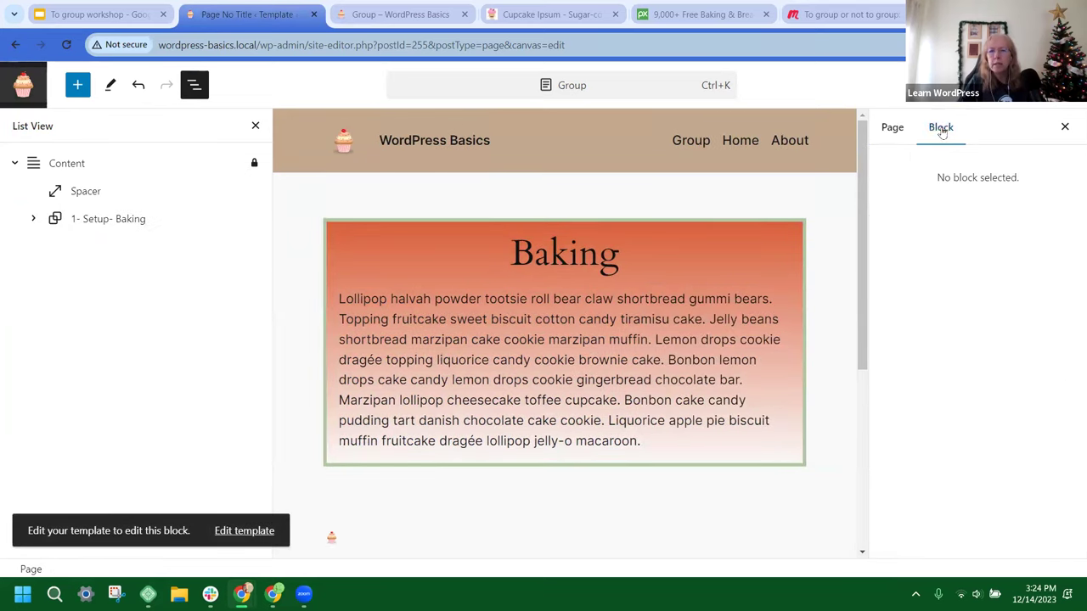
pyautogui.click(145, 219)
pyautogui.click(1019, 269)
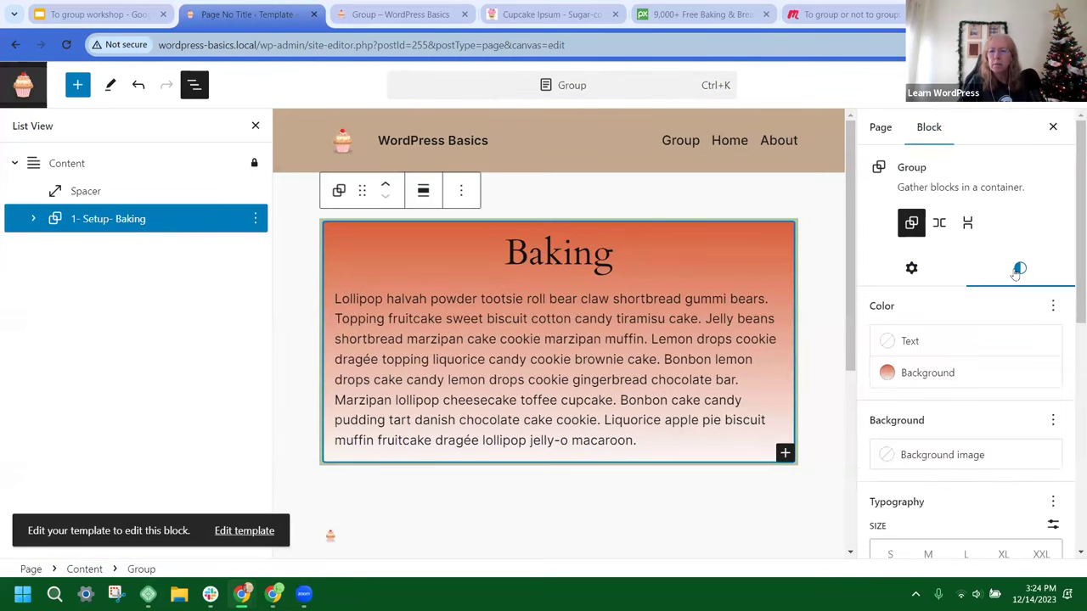
pyautogui.click(887, 376)
pyautogui.click(727, 124)
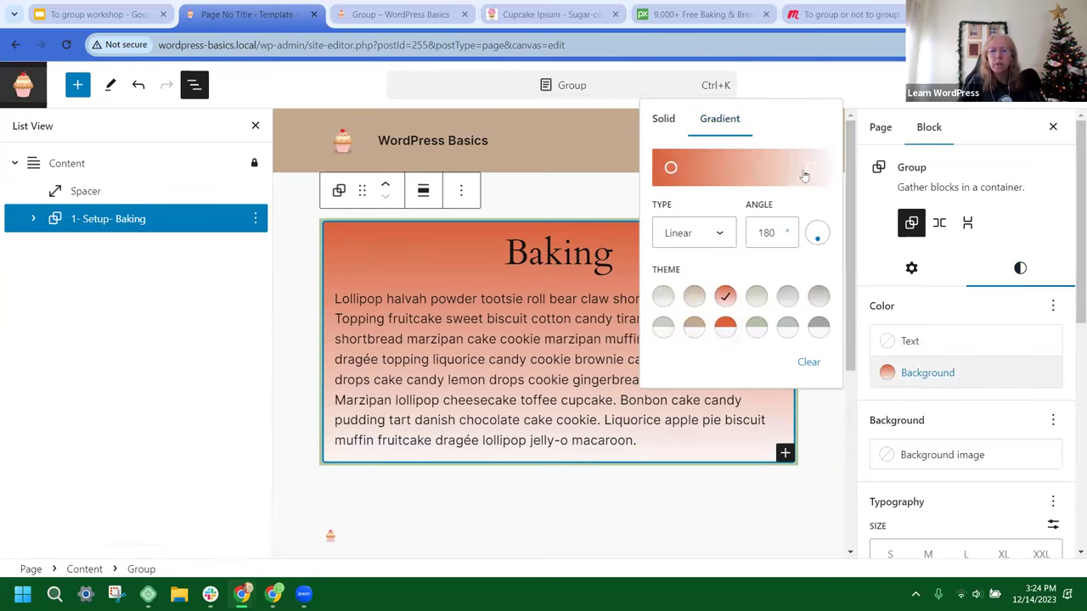
pyautogui.moveTo(813, 174); pyautogui.dragTo(727, 171)
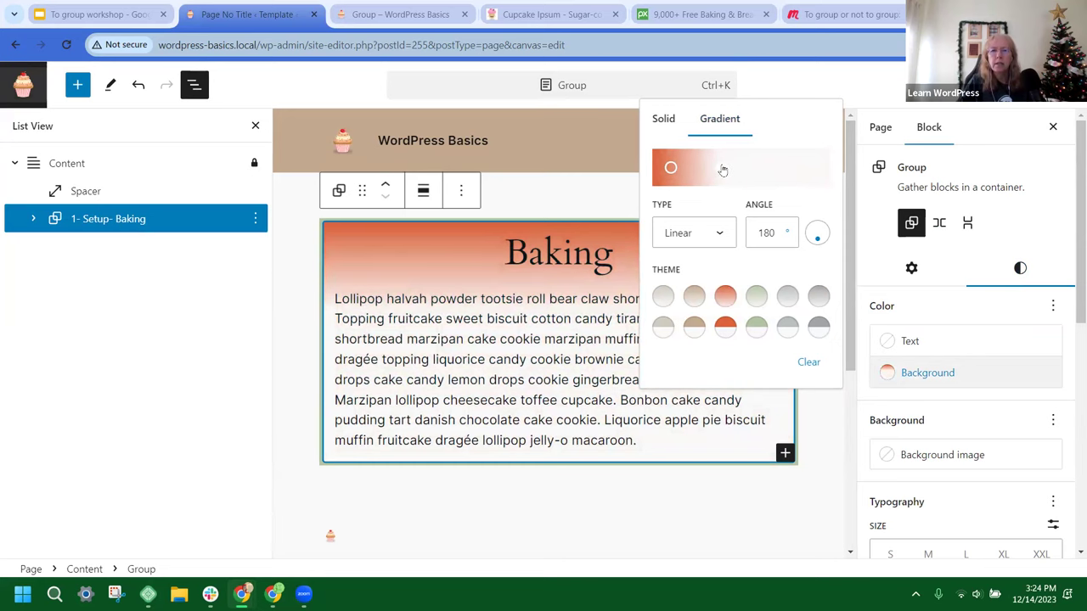
pyautogui.click(829, 430)
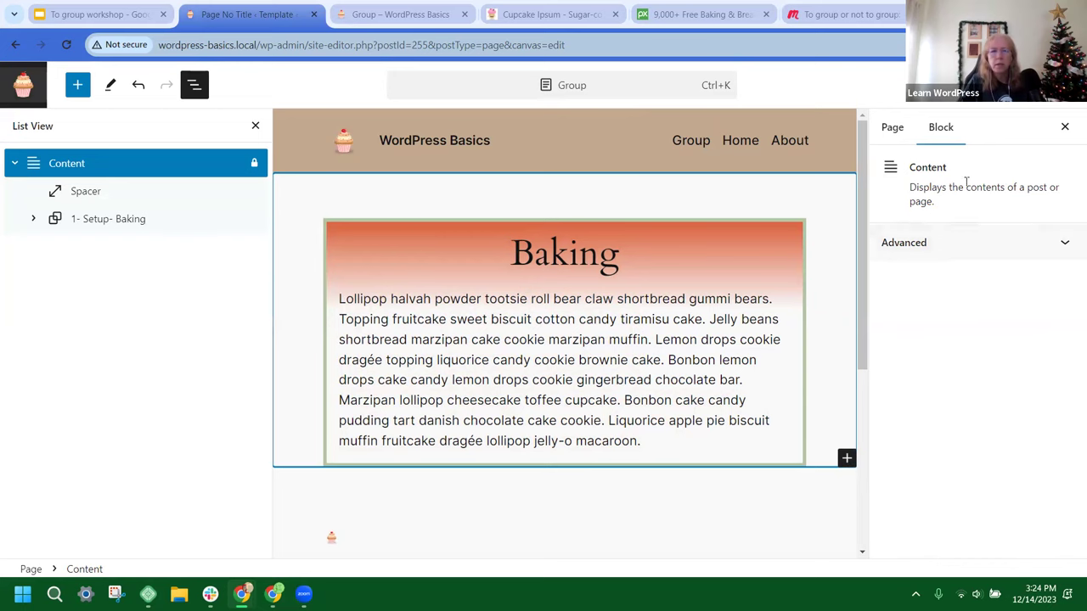
# Step: Clear the gradient background from the 1- Setup- Baking group
pyautogui.click(157, 216)
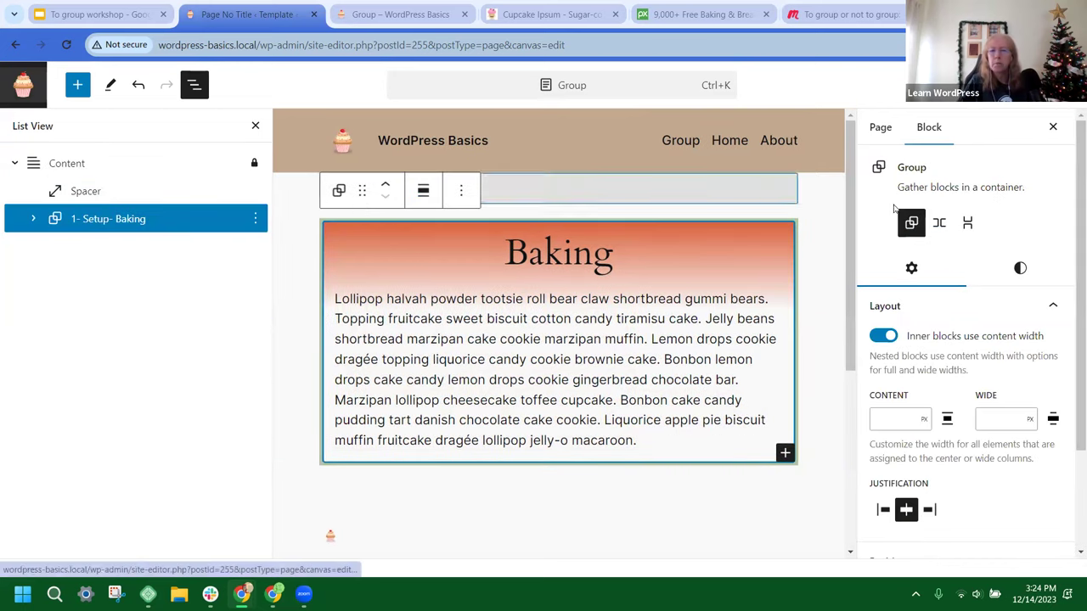
pyautogui.click(1019, 270)
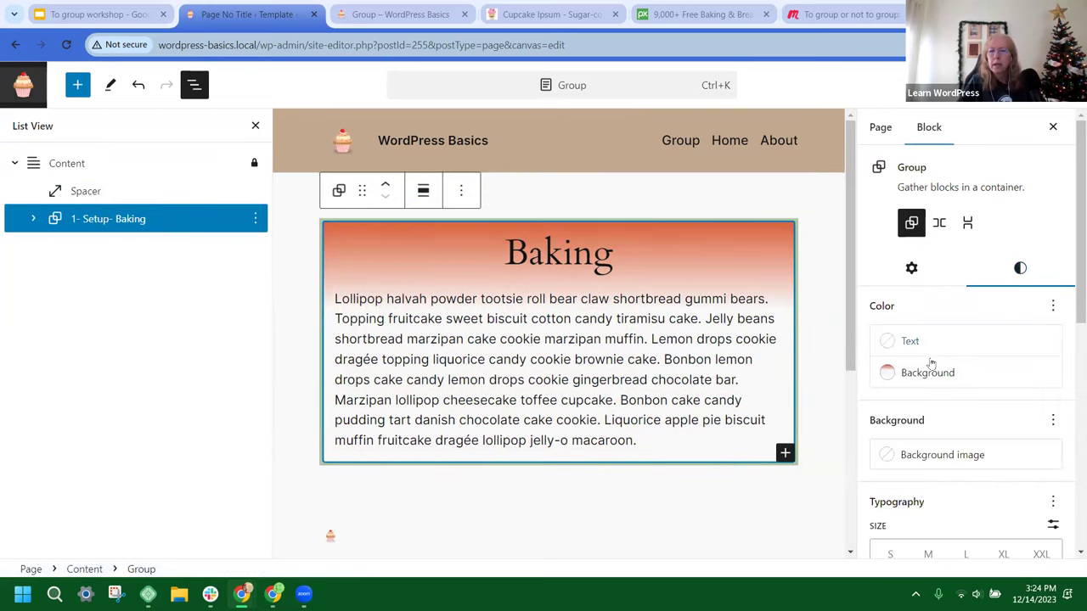
pyautogui.click(888, 375)
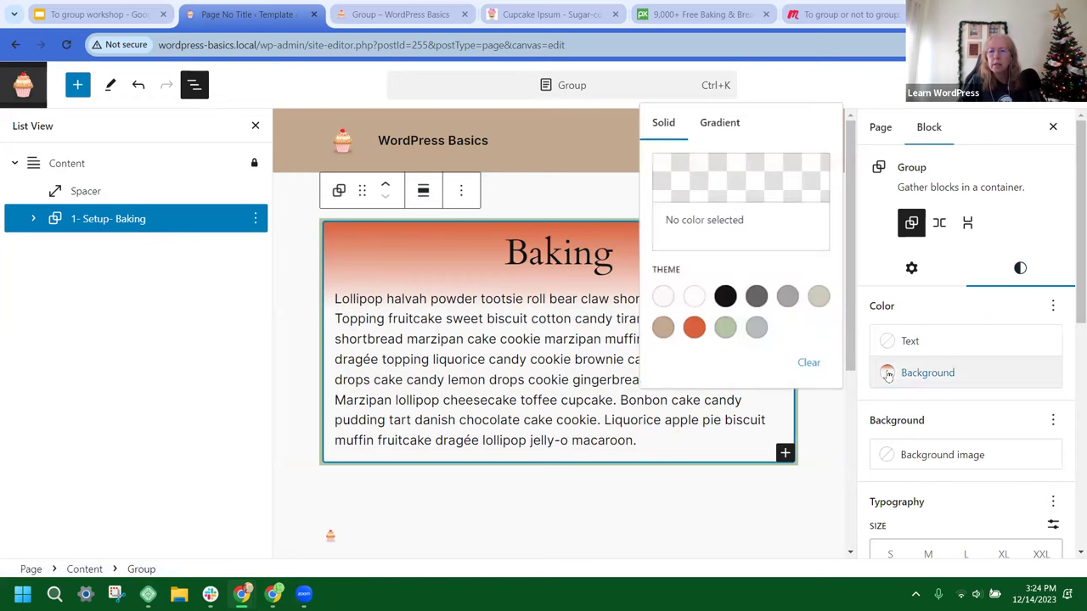
pyautogui.click(809, 364)
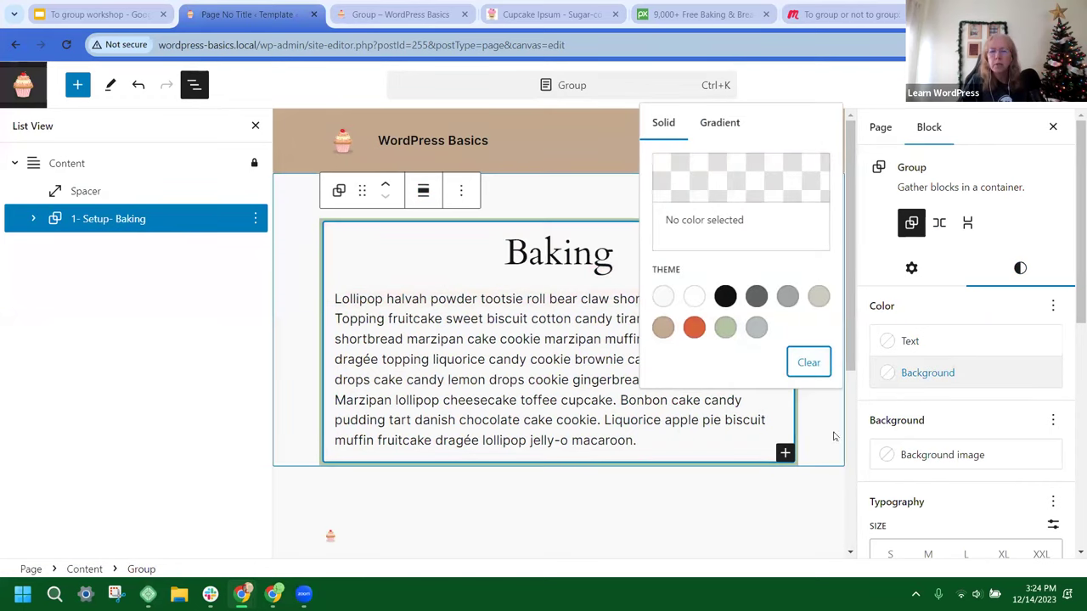
pyautogui.click(807, 506)
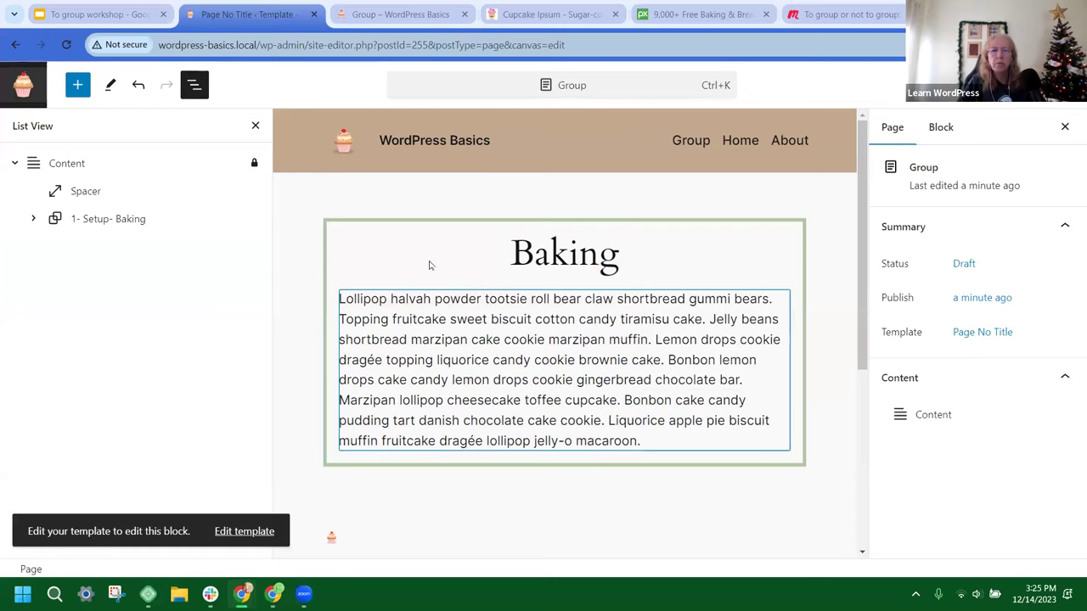
# Step: Set the dough-kneading photo image.jpeg from the Media Library as the background image of the 1- Setup- Baking group
pyautogui.click(169, 226)
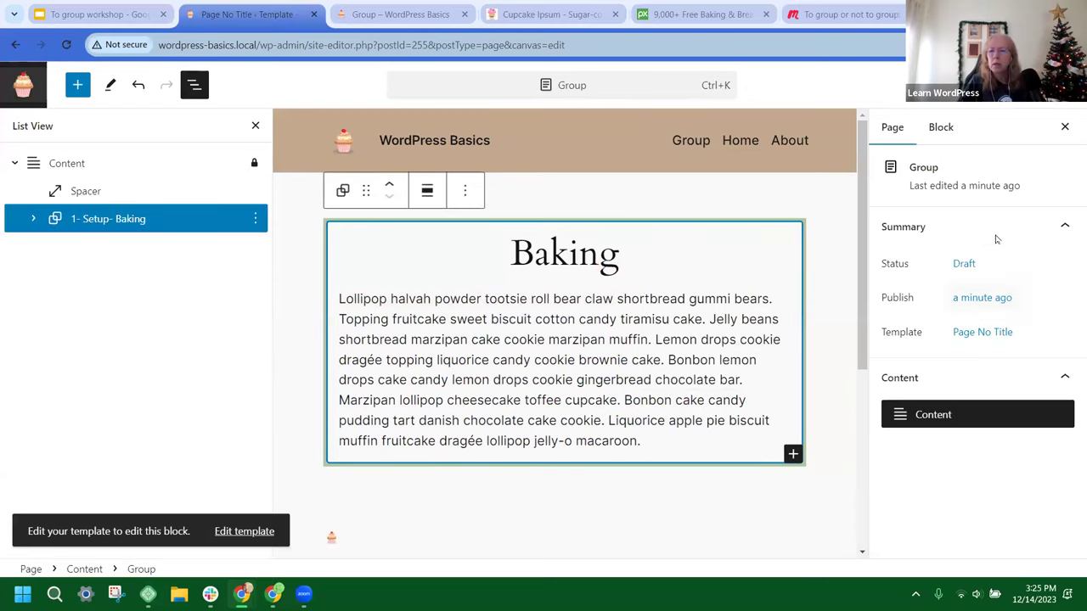
pyautogui.click(947, 136)
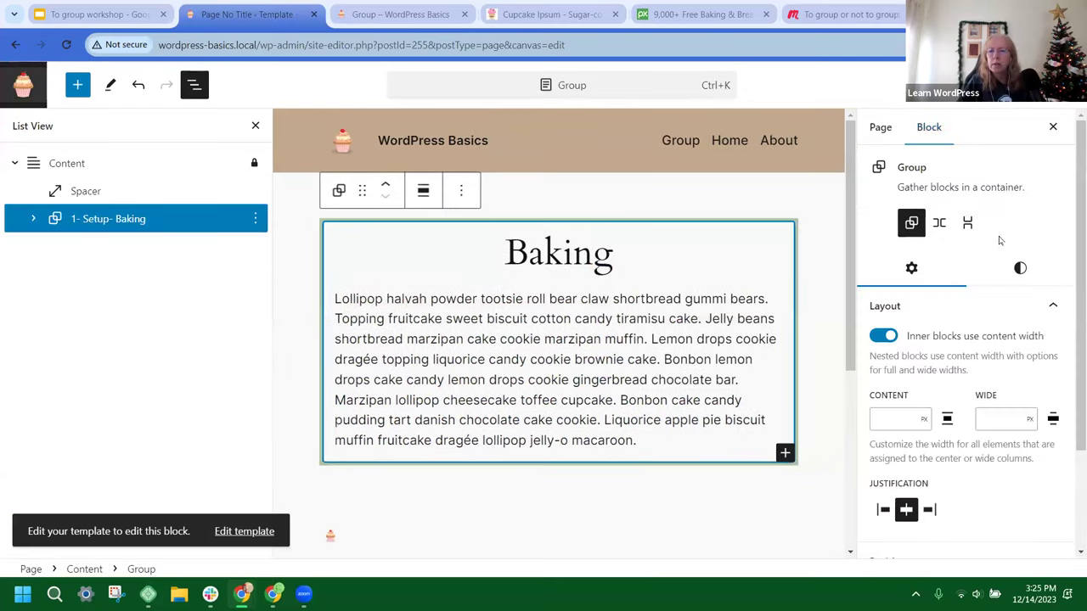
pyautogui.click(1020, 270)
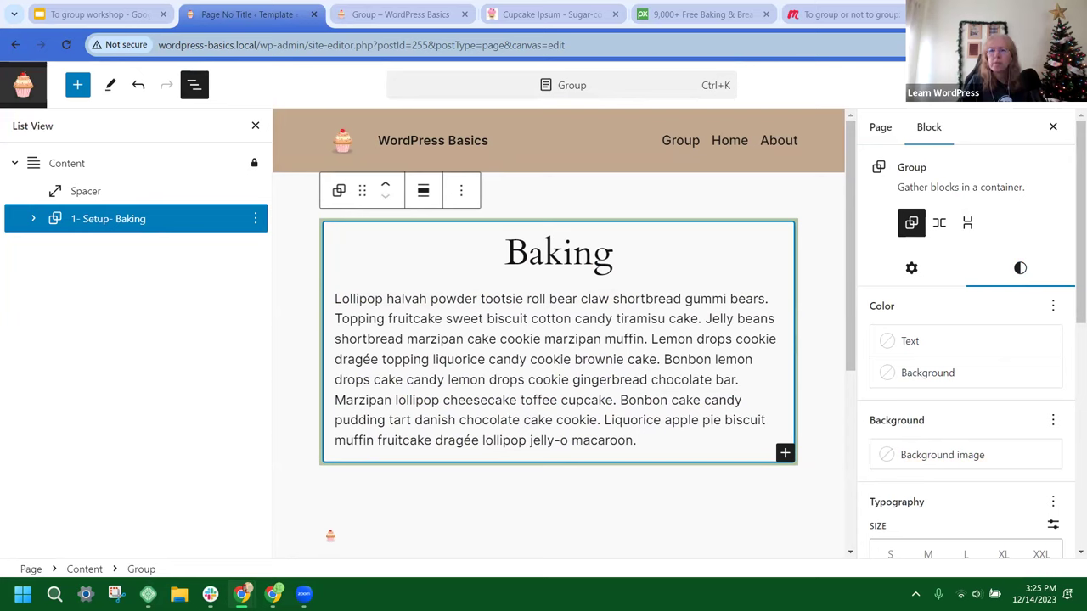
pyautogui.click(890, 455)
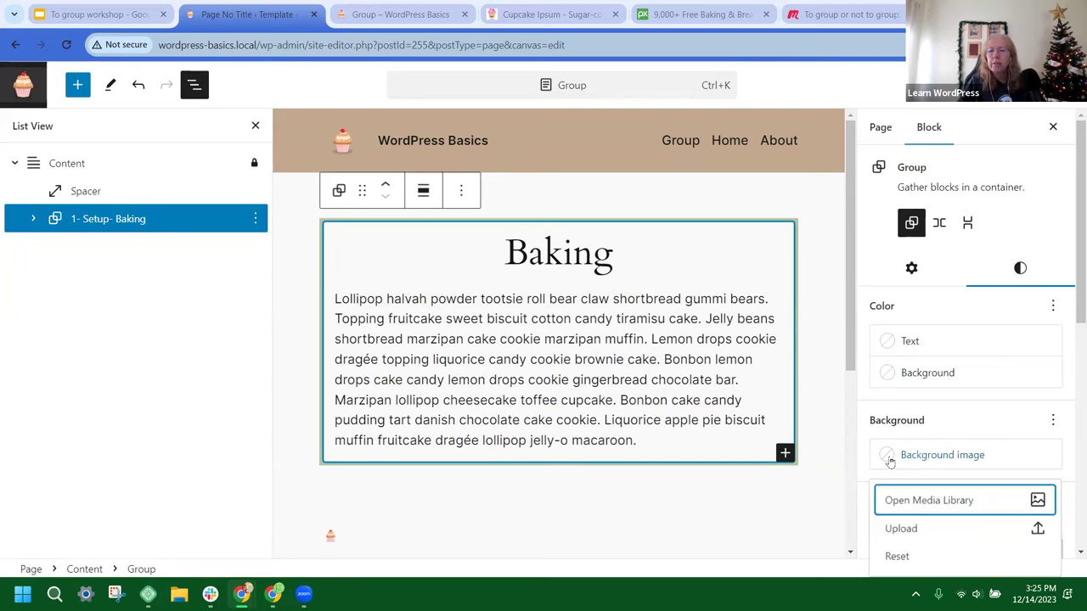
pyautogui.scroll(-1, 1018, 449)
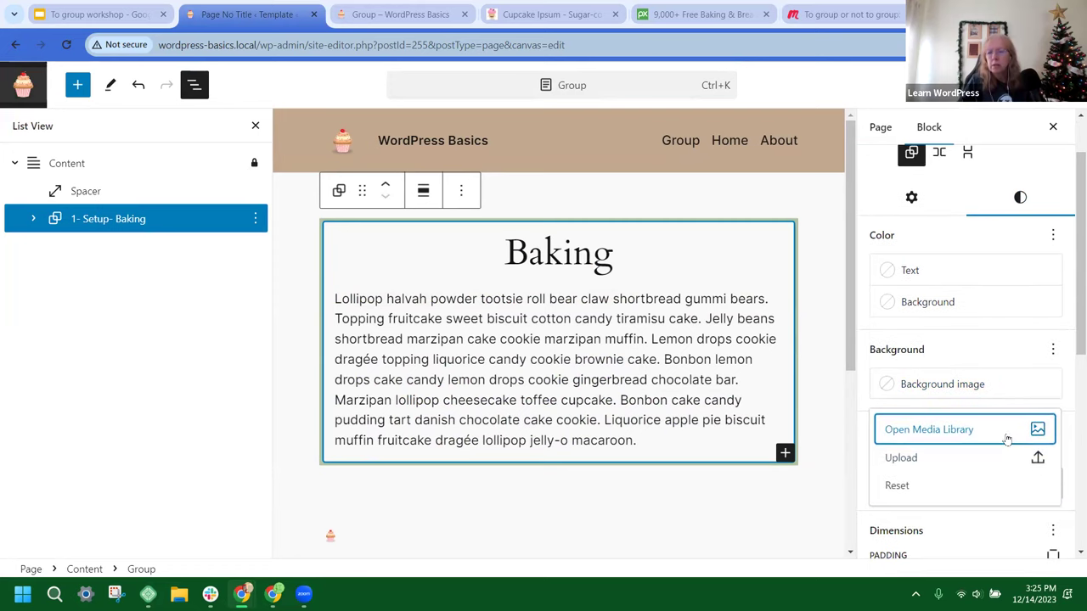
pyautogui.click(962, 431)
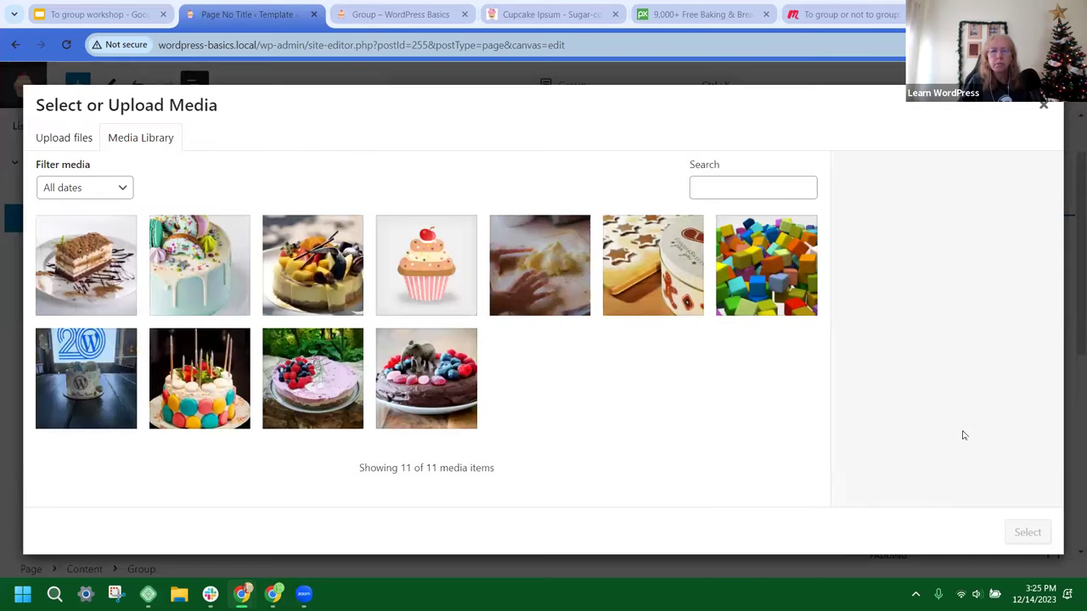
pyautogui.click(550, 255)
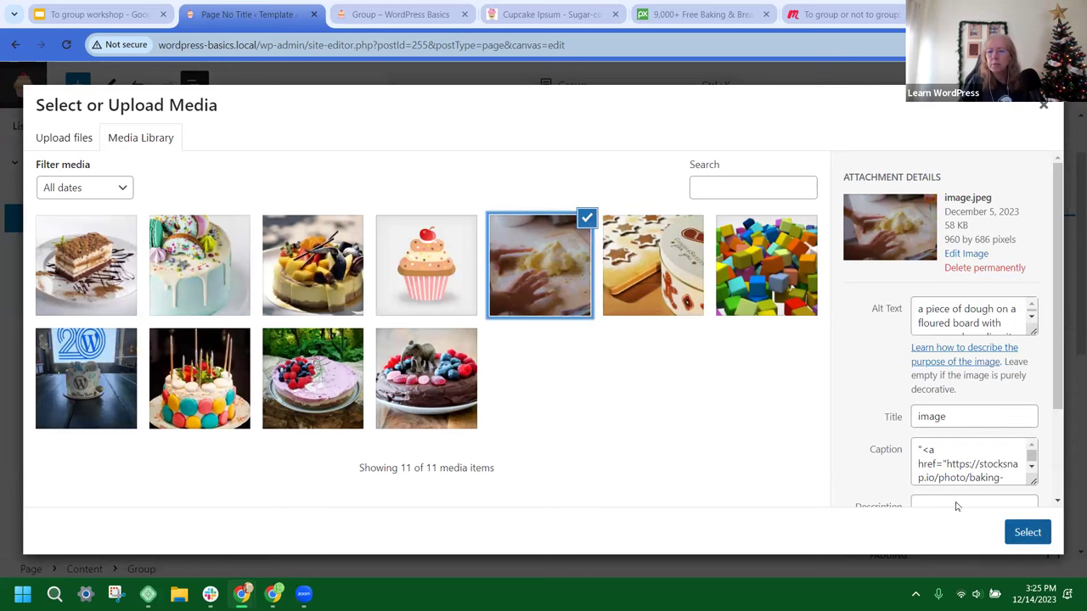
pyautogui.press('Return')
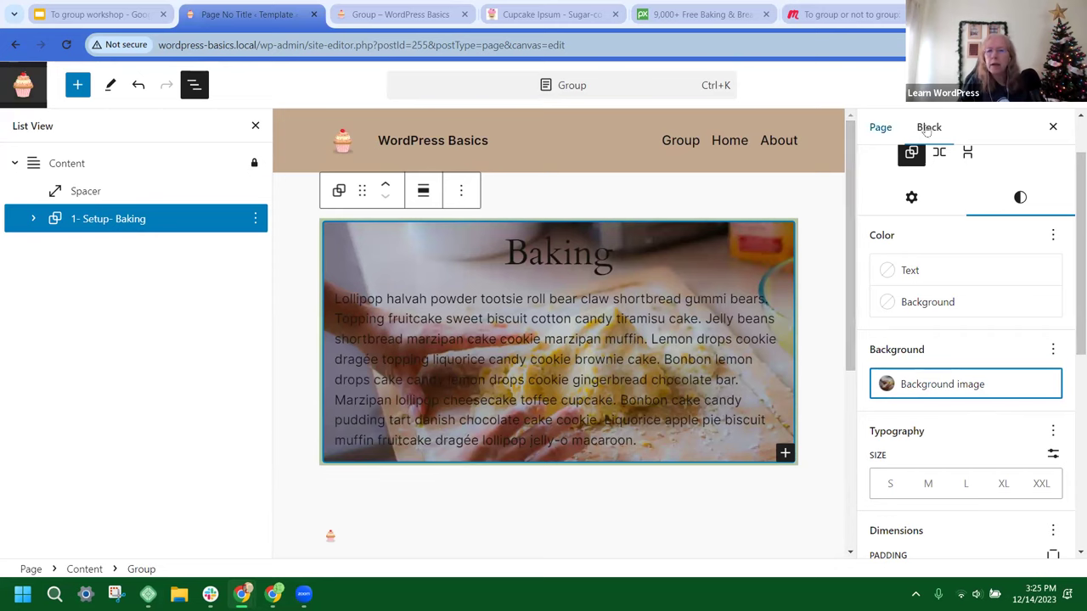
# Step: Save the page, reload the live Group page to check the Baking group's background image, and return to the site editor
pyautogui.hotkey('ctrl', 's')
pyautogui.press('Return')
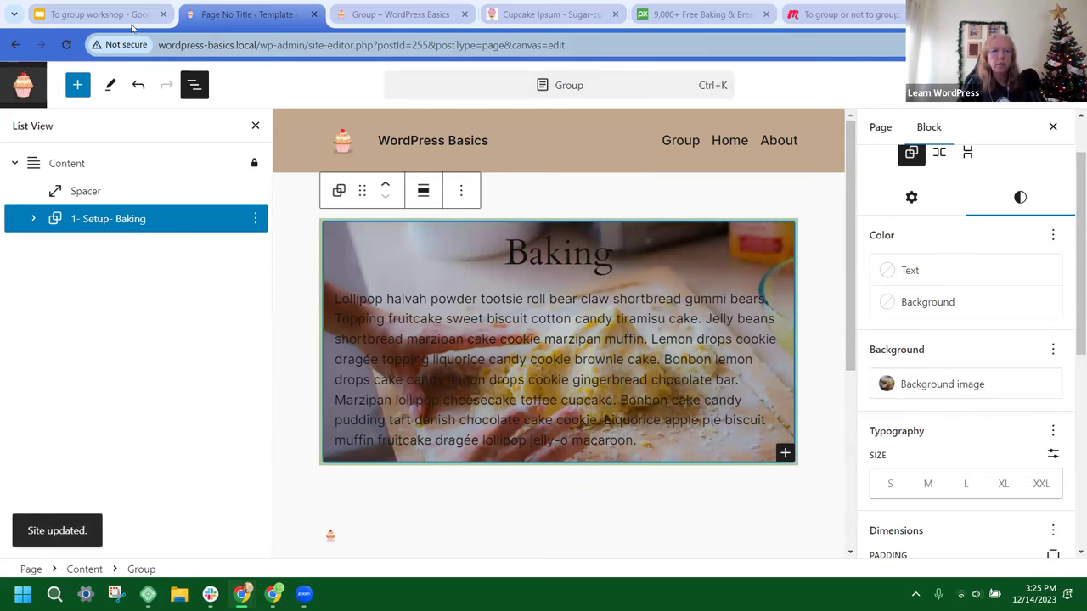
pyautogui.hotkey('ctrl', 'Tab')
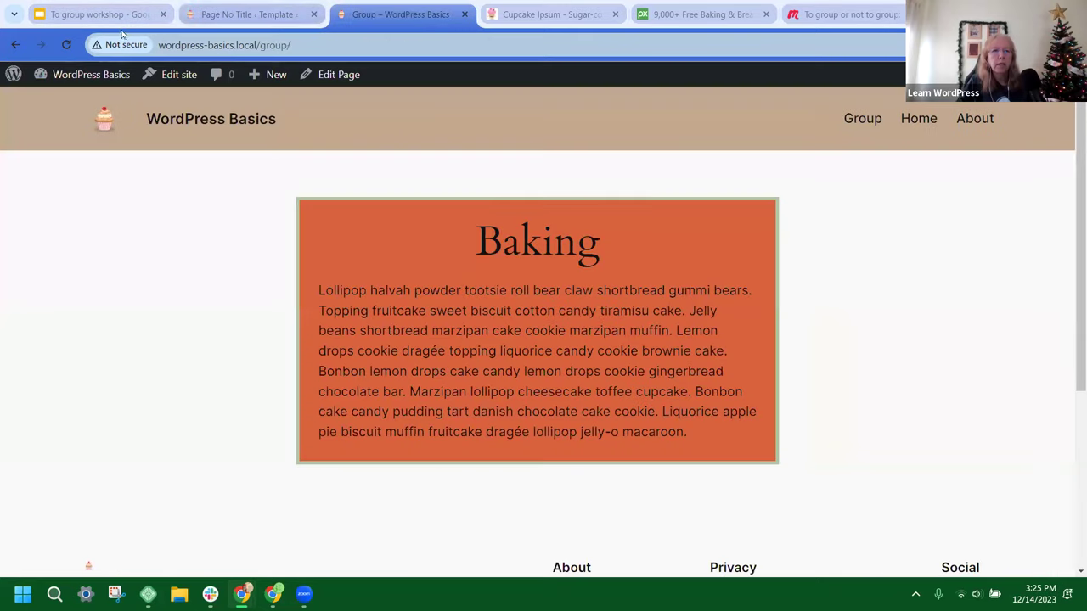
pyautogui.click(69, 45)
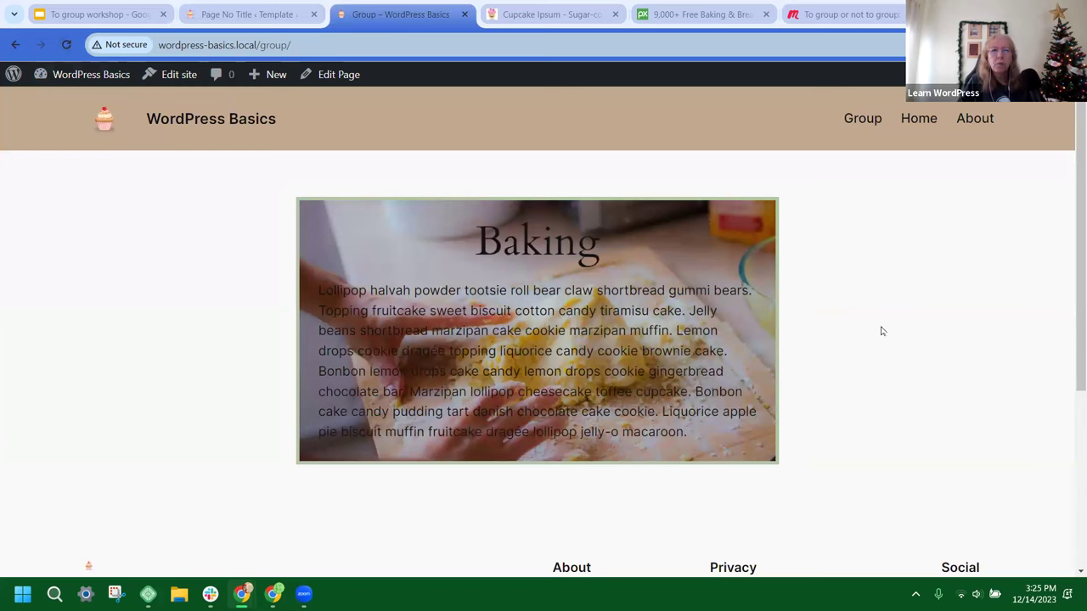
pyautogui.click(248, 15)
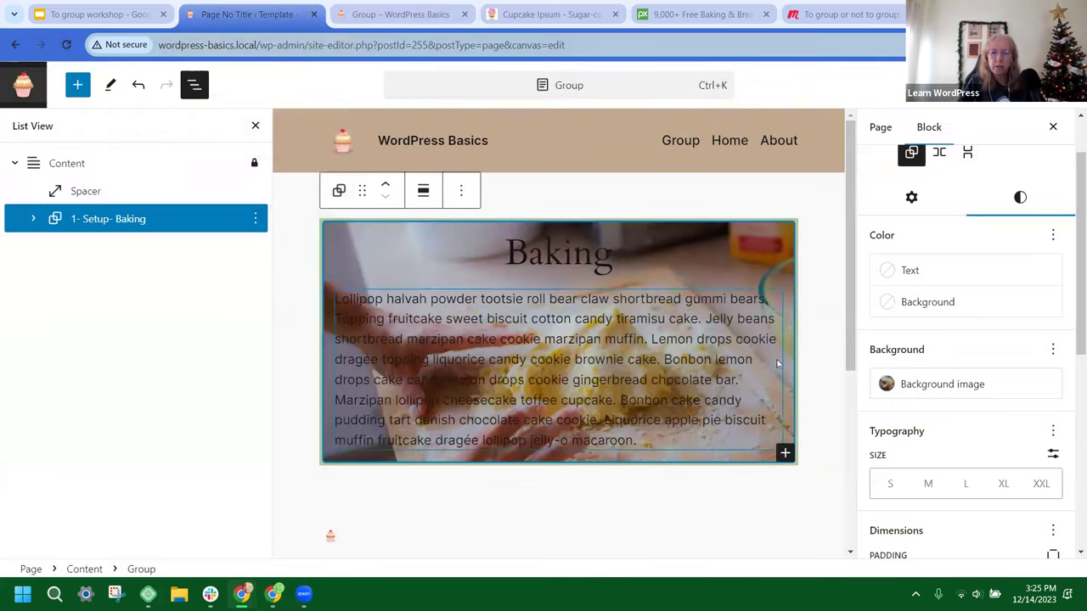
# Step: Show the reset options for the Baking group's background image without applying any of them
pyautogui.click(1053, 350)
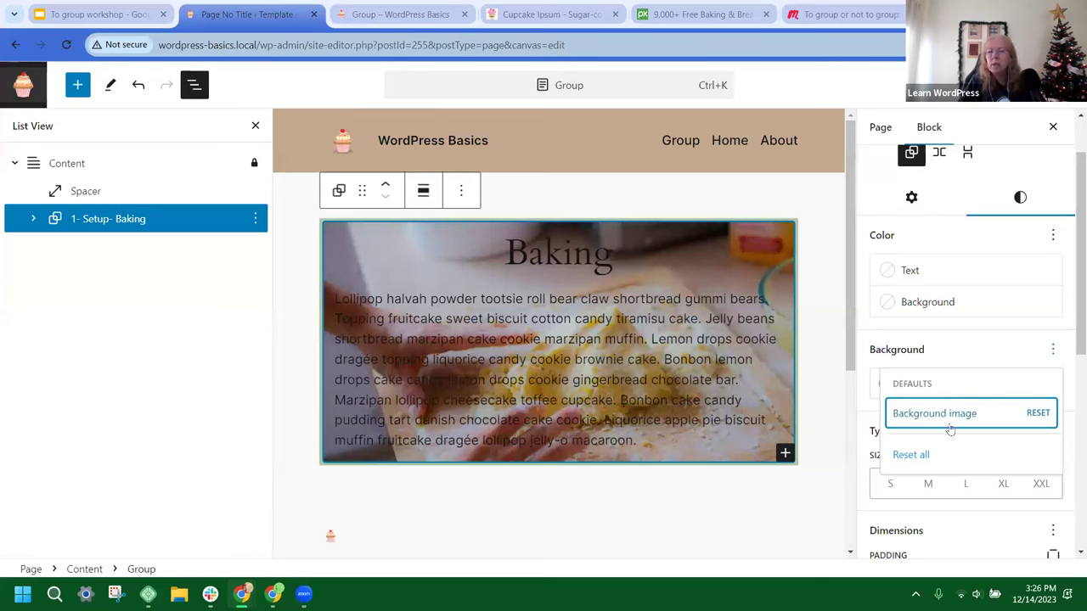
pyautogui.click(969, 353)
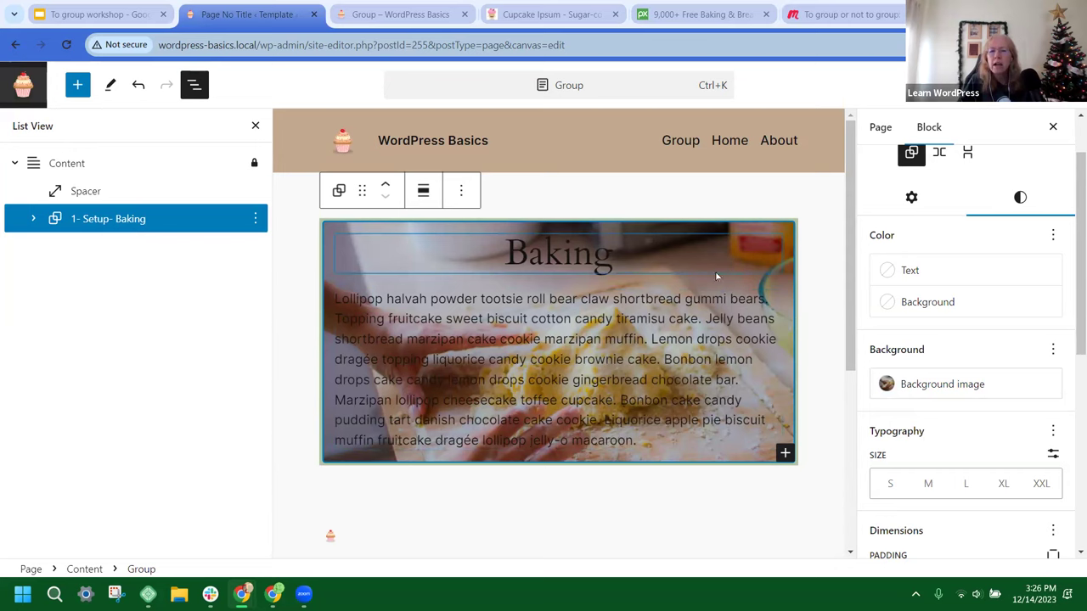
pyautogui.moveTo(711, 280)
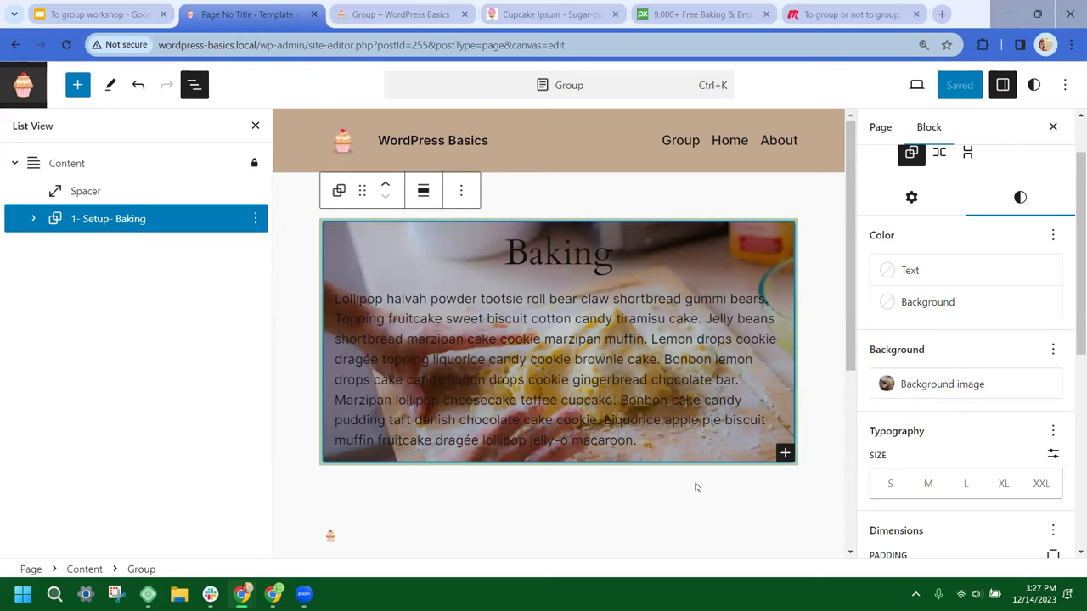
# Step: Try the theme's white Base / Two color as the background of the paragraph inside the Baking group
pyautogui.click(342, 309)
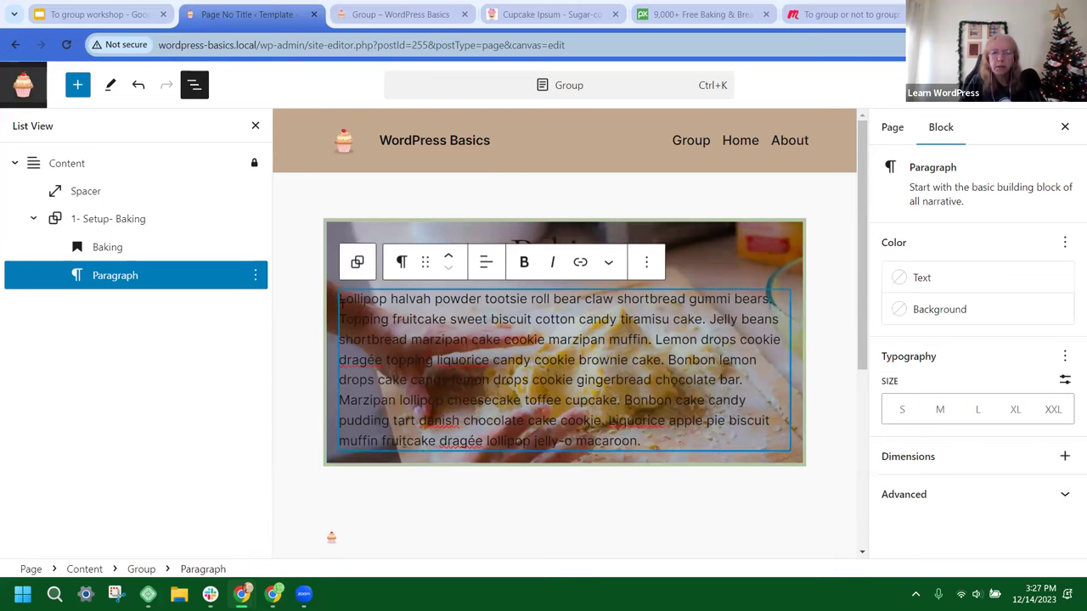
pyautogui.click(902, 314)
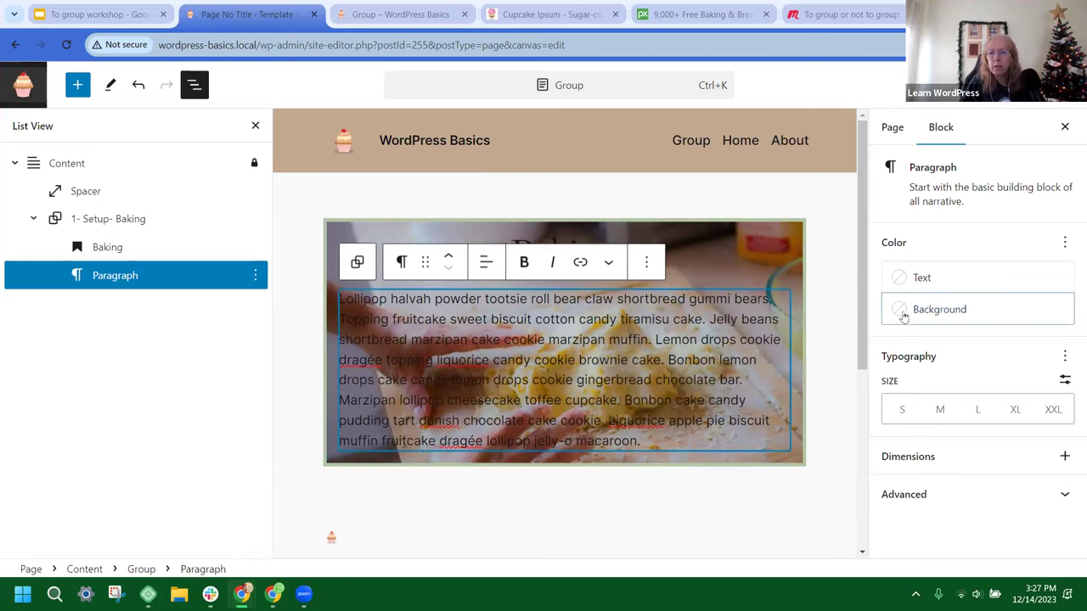
pyautogui.click(693, 488)
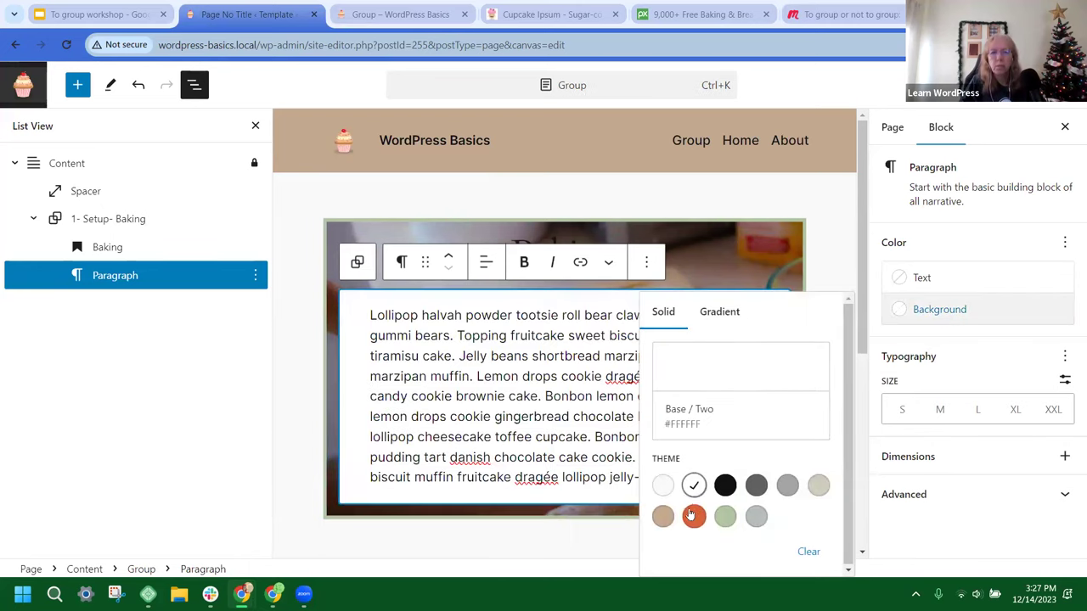
pyautogui.click(832, 238)
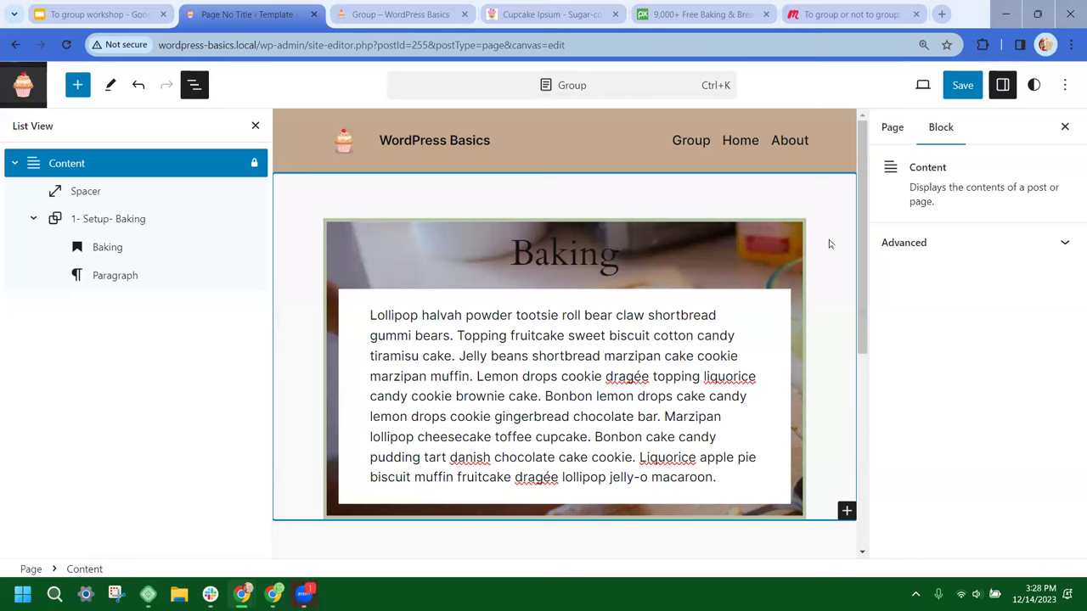
# Step: Remove the white background from the paragraph in the Baking group and save the page
pyautogui.click(761, 312)
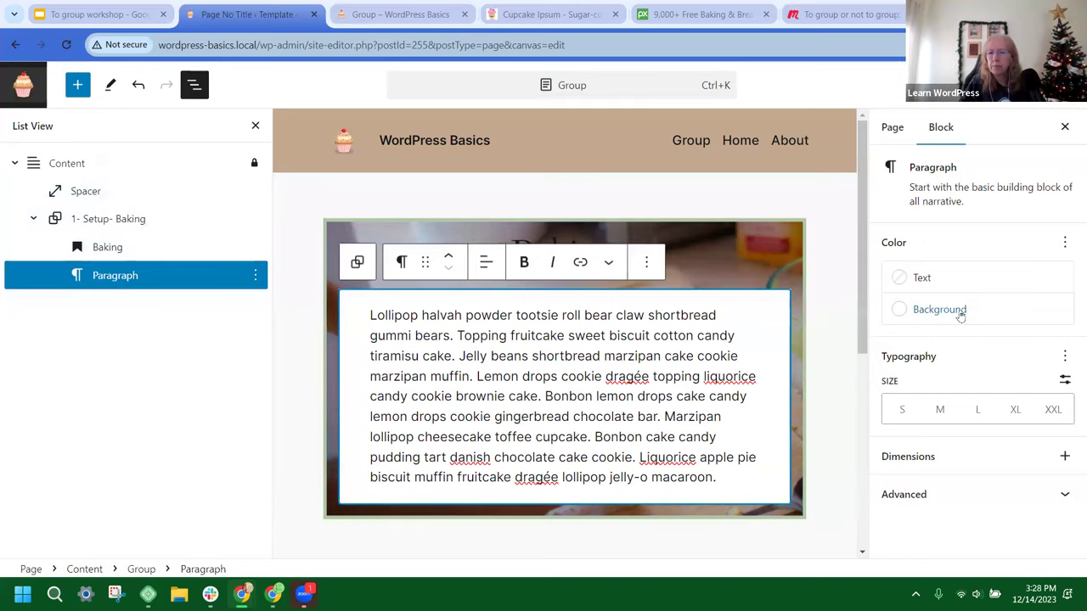
pyautogui.click(1065, 244)
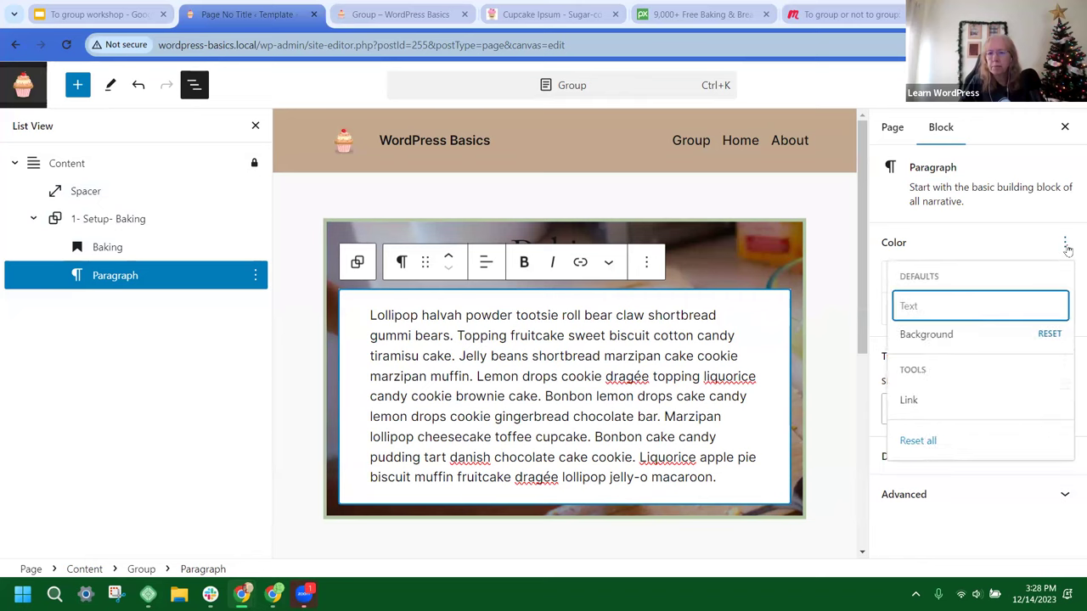
pyautogui.click(1066, 244)
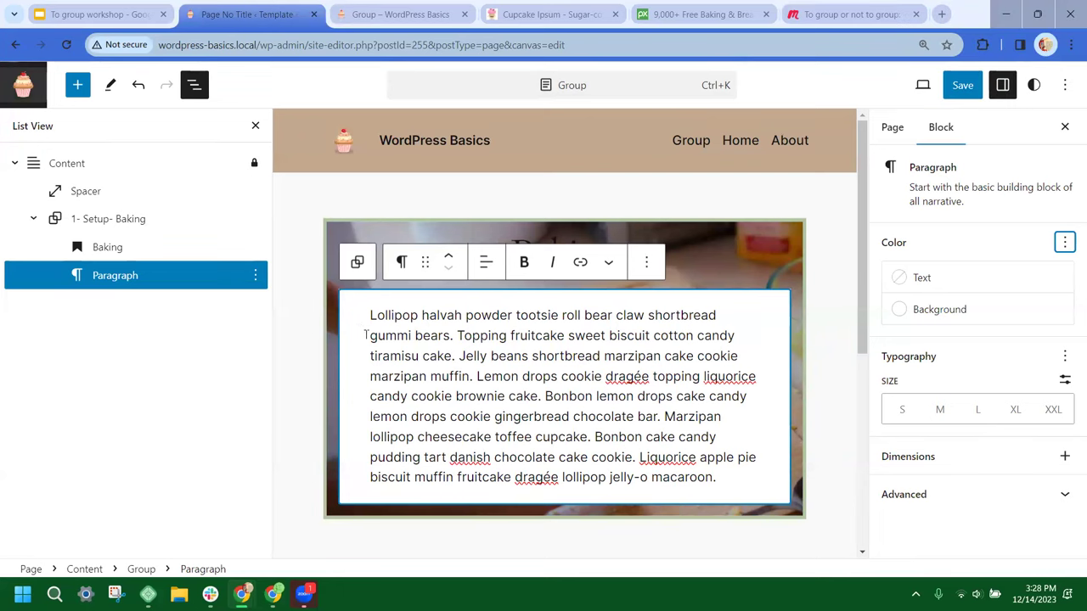
pyautogui.click(908, 312)
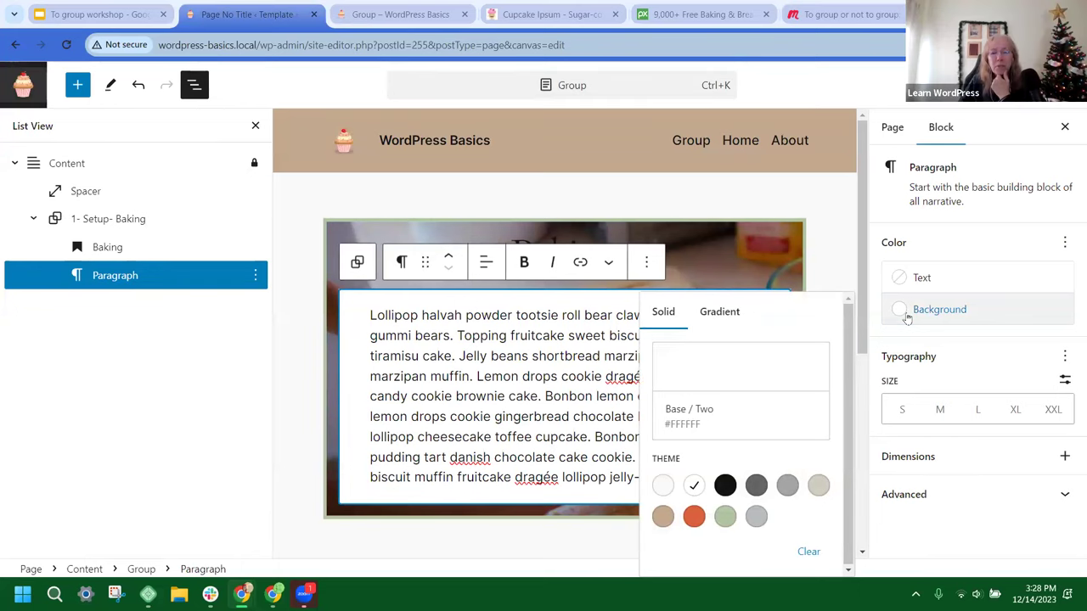
pyautogui.click(694, 486)
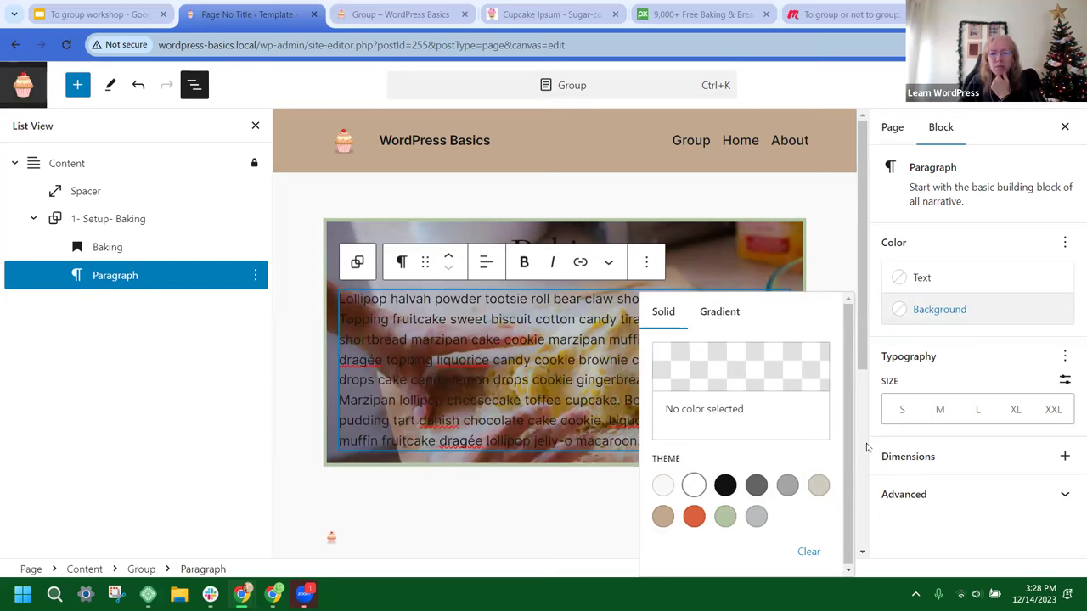
pyautogui.click(841, 235)
pyautogui.click(922, 85)
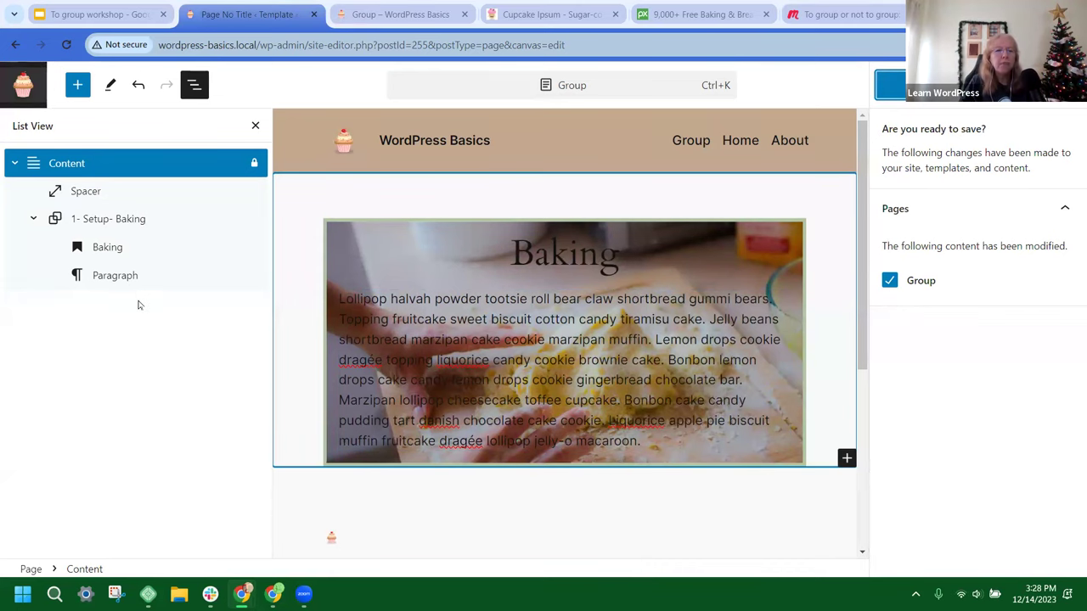
# Step: Collapse the 1- Setup- Baking group in the block list and add an empty block after it
pyautogui.click(34, 223)
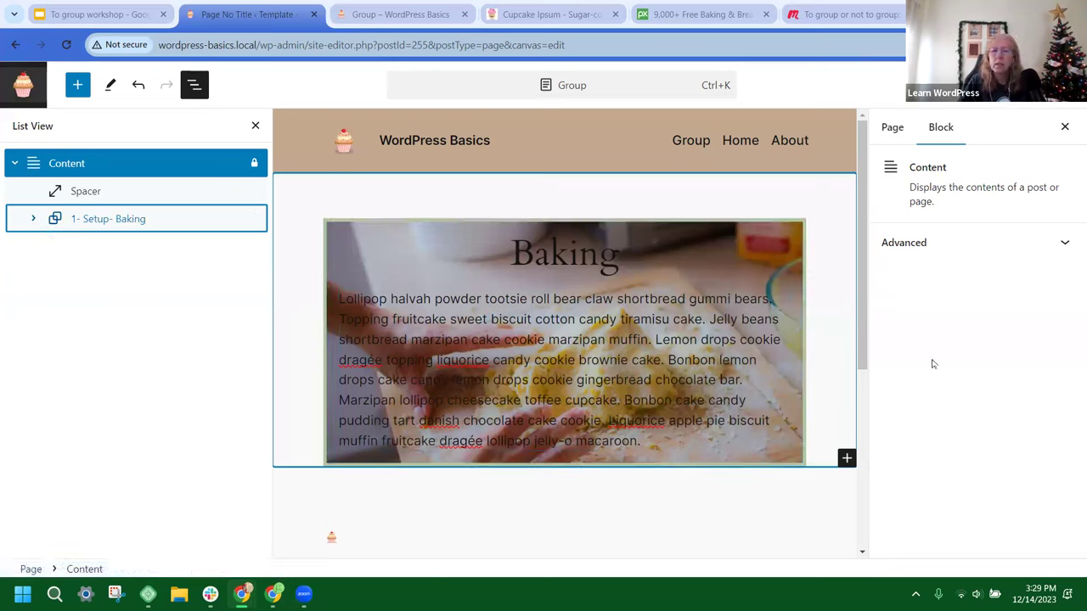
pyautogui.click(109, 222)
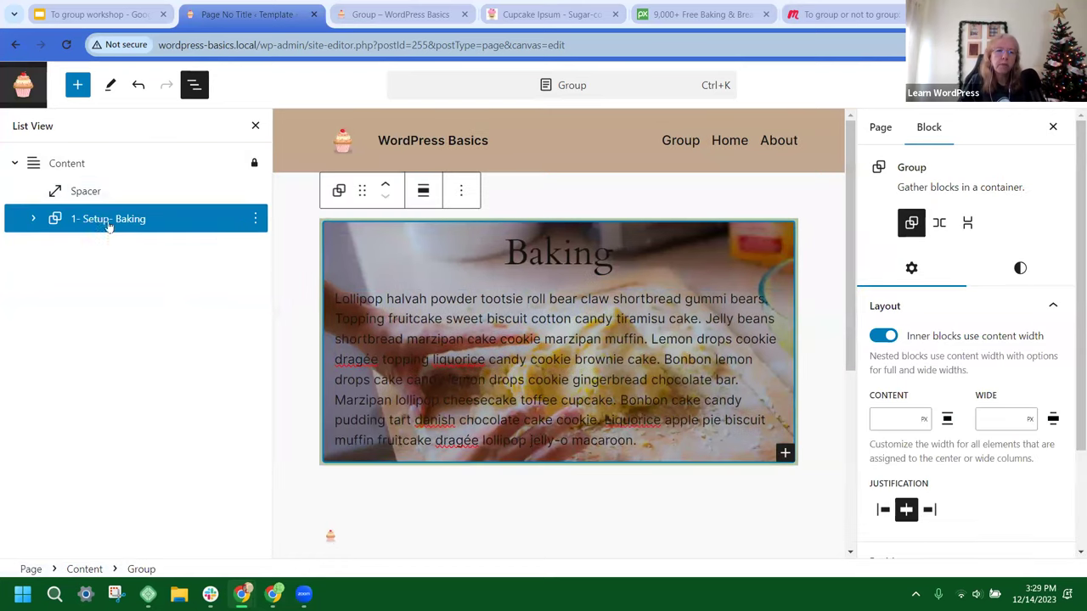
pyautogui.click(256, 220)
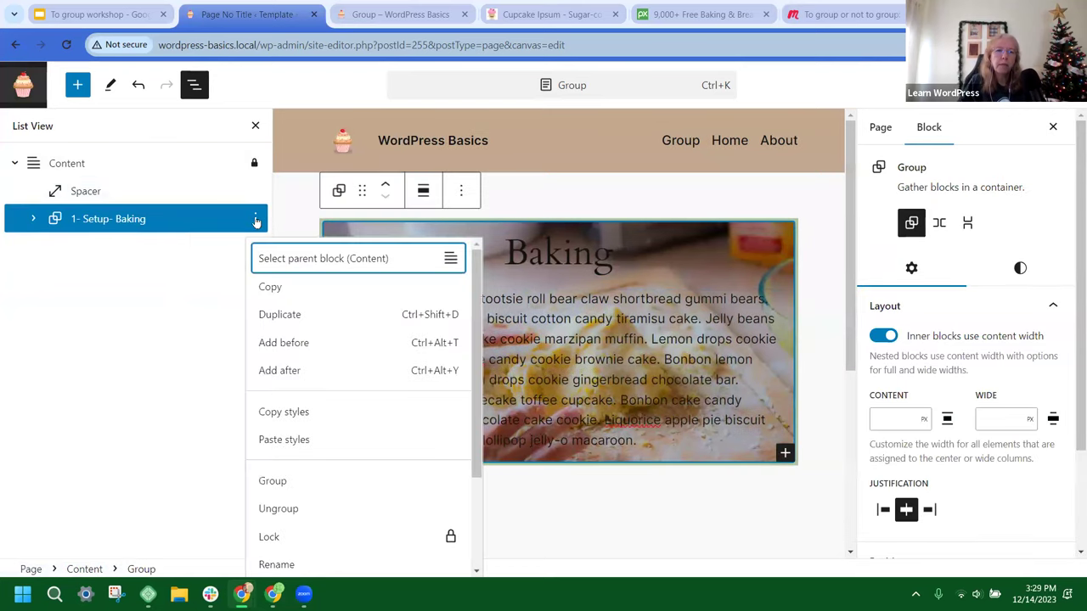
pyautogui.click(266, 370)
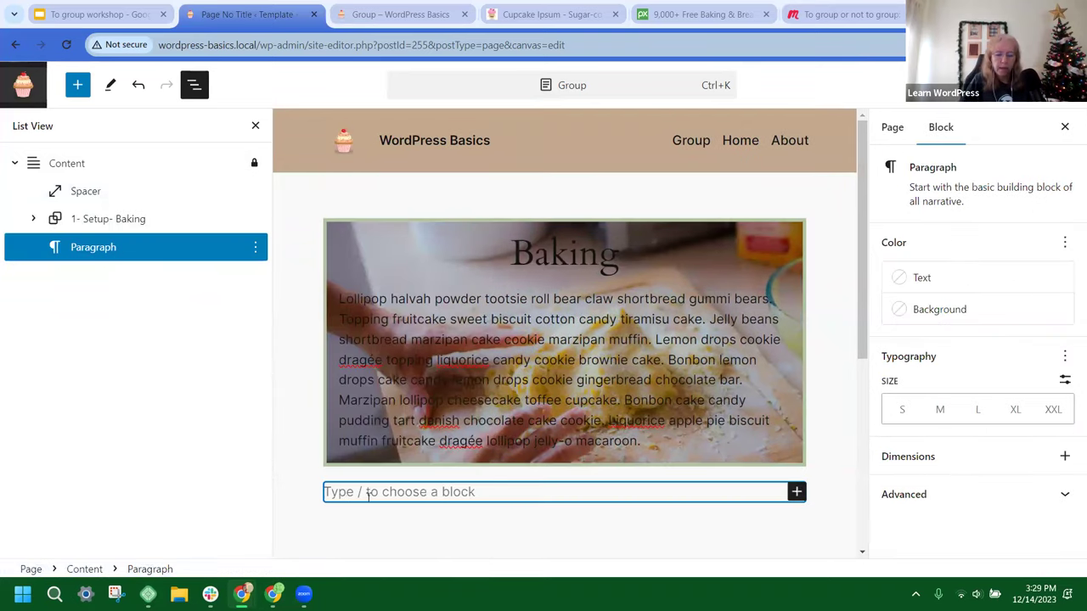
pyautogui.write('Head')
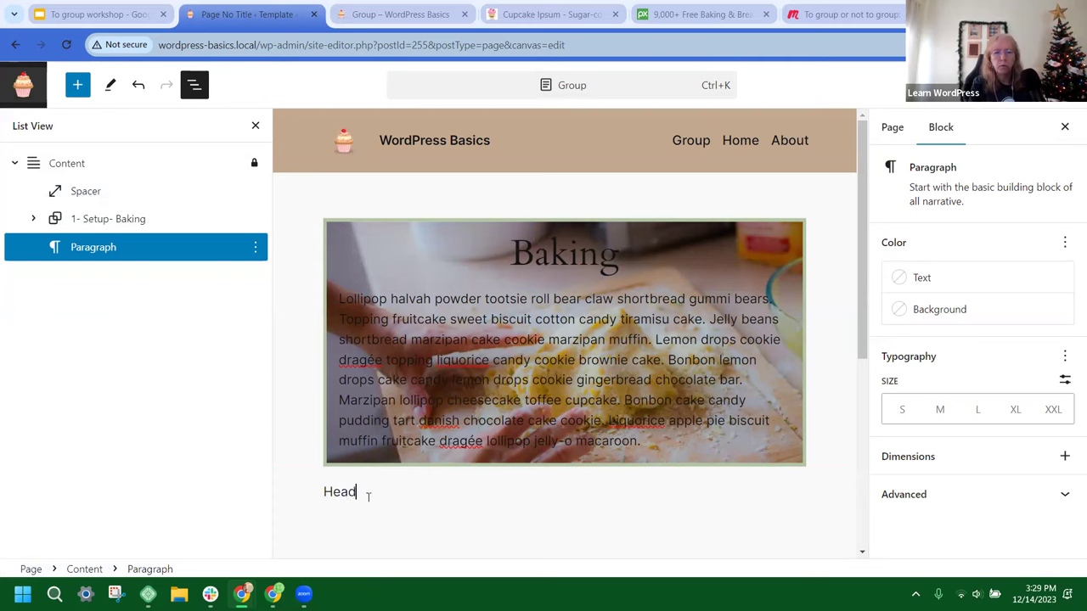
pyautogui.press('BackSpace')
pyautogui.press('BackSpace')
pyautogui.press('BackSpace')
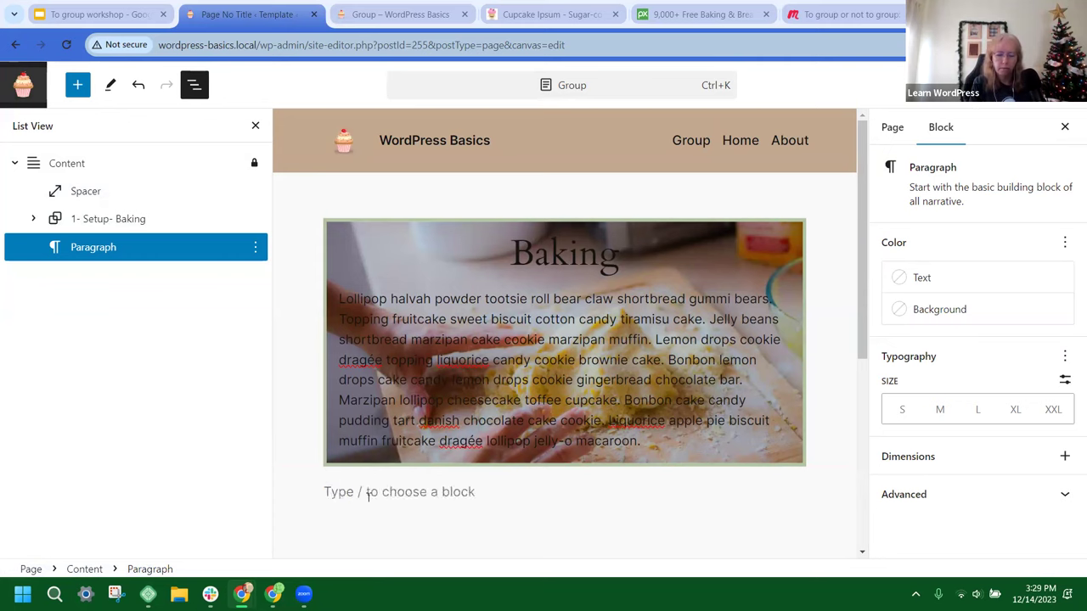
# Step: Turn the empty block below the Baking group into a Heading block reading "Cookies"
pyautogui.write('/hea')
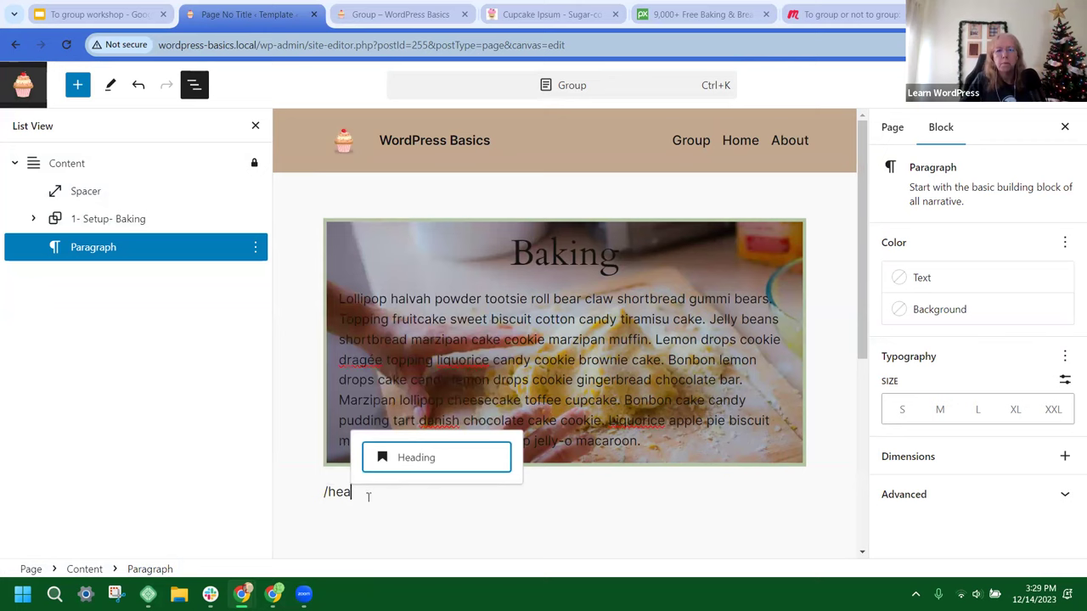
pyautogui.click(416, 456)
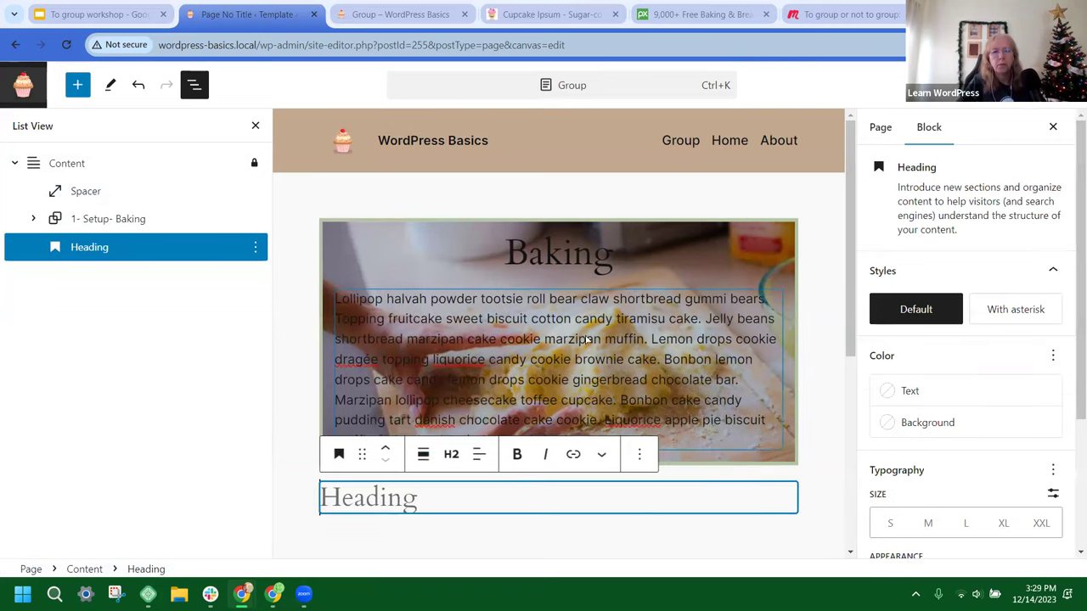
pyautogui.scroll(-3, 586, 339)
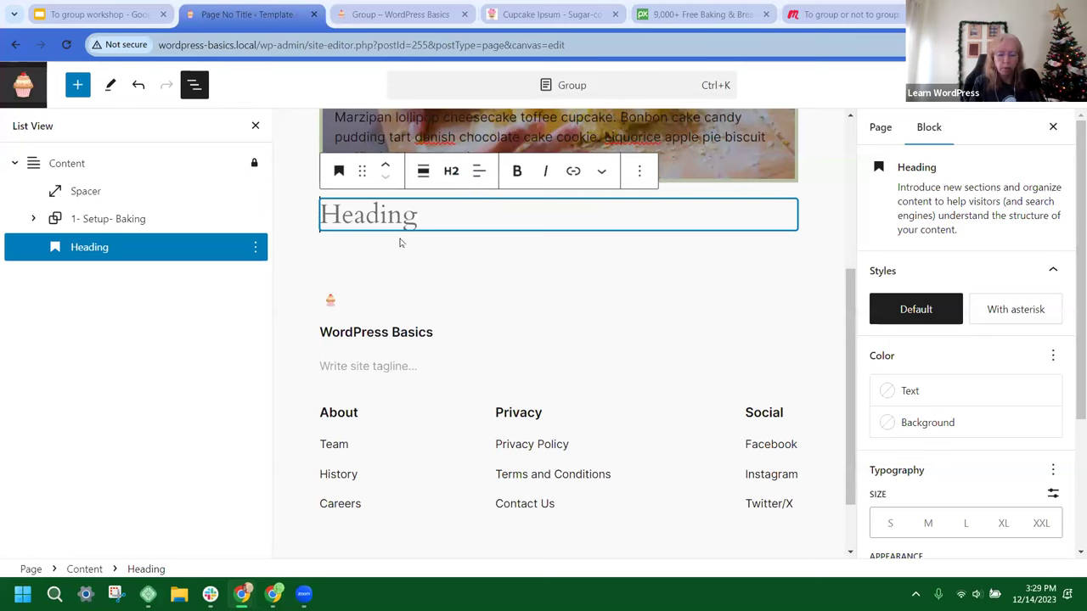
pyautogui.write('Cookies')
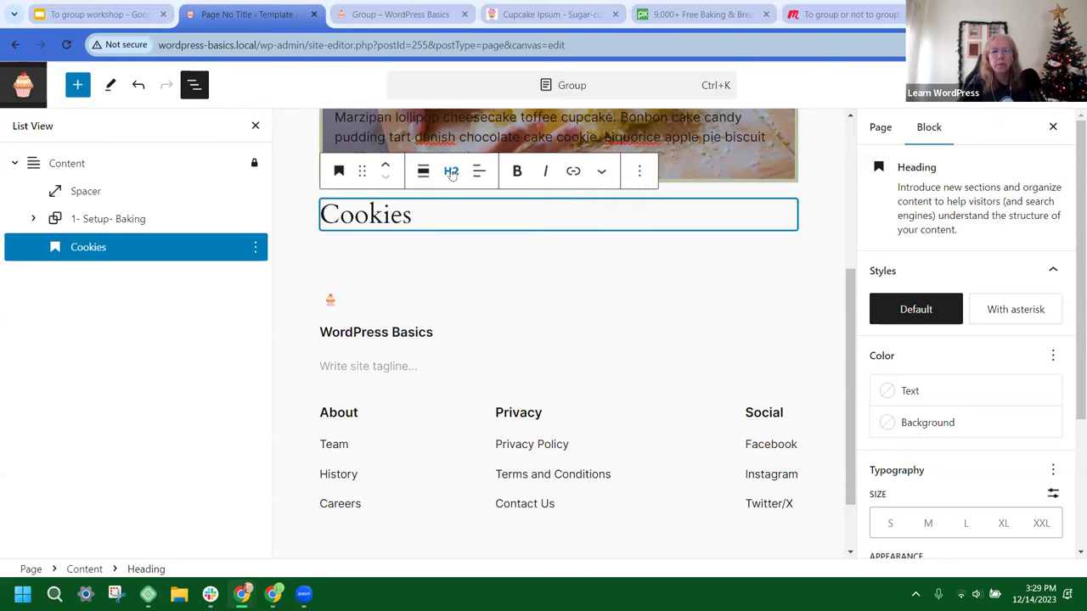
# Step: Center the text of the Cookies heading and add an empty block after it
pyautogui.click(478, 173)
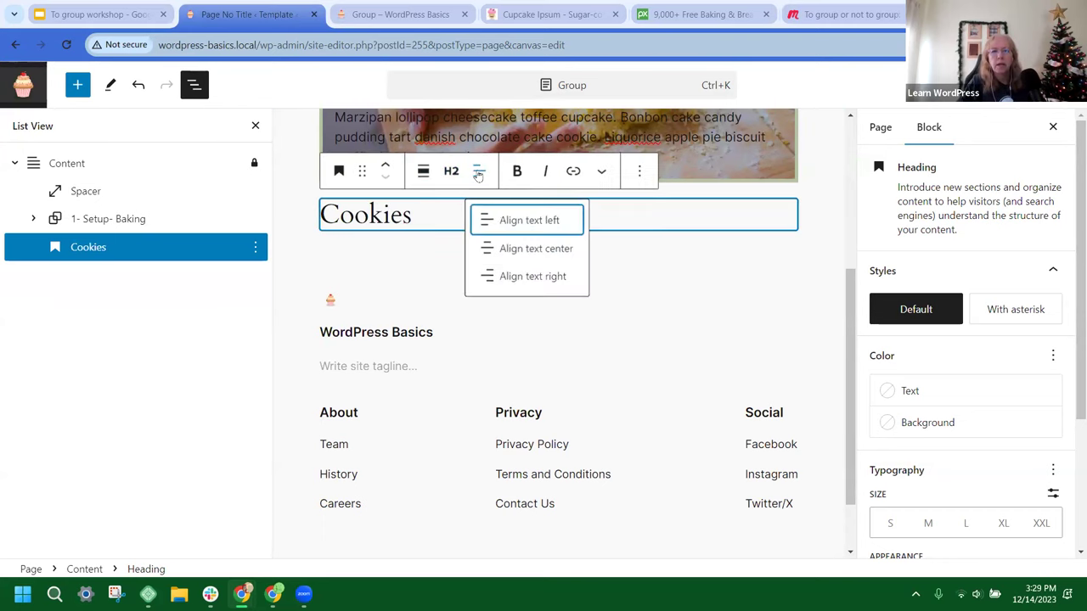
pyautogui.click(523, 253)
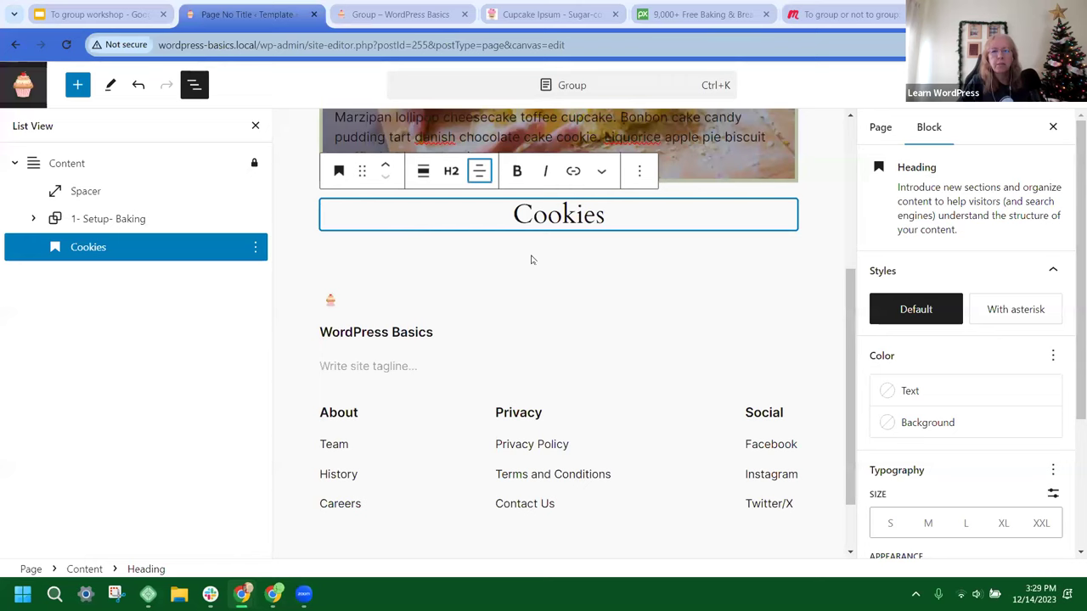
pyautogui.click(424, 172)
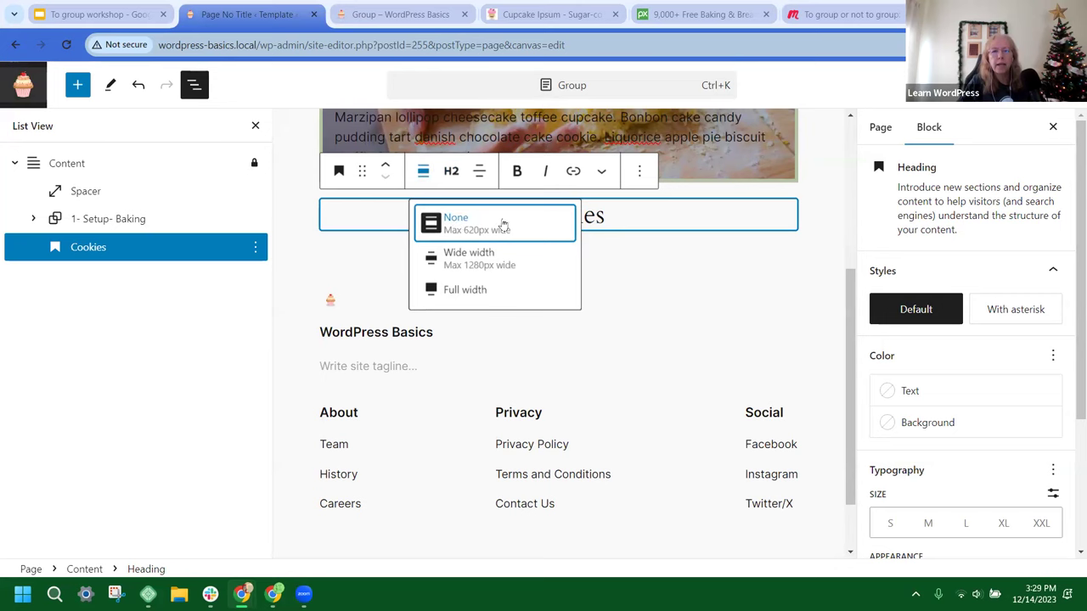
pyautogui.click(649, 213)
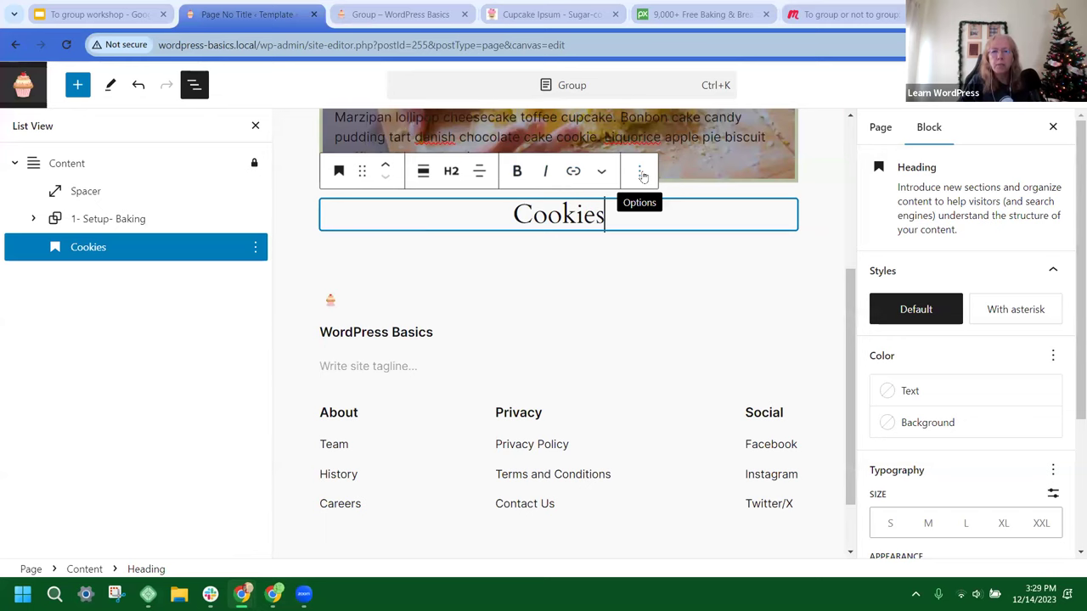
pyautogui.click(641, 173)
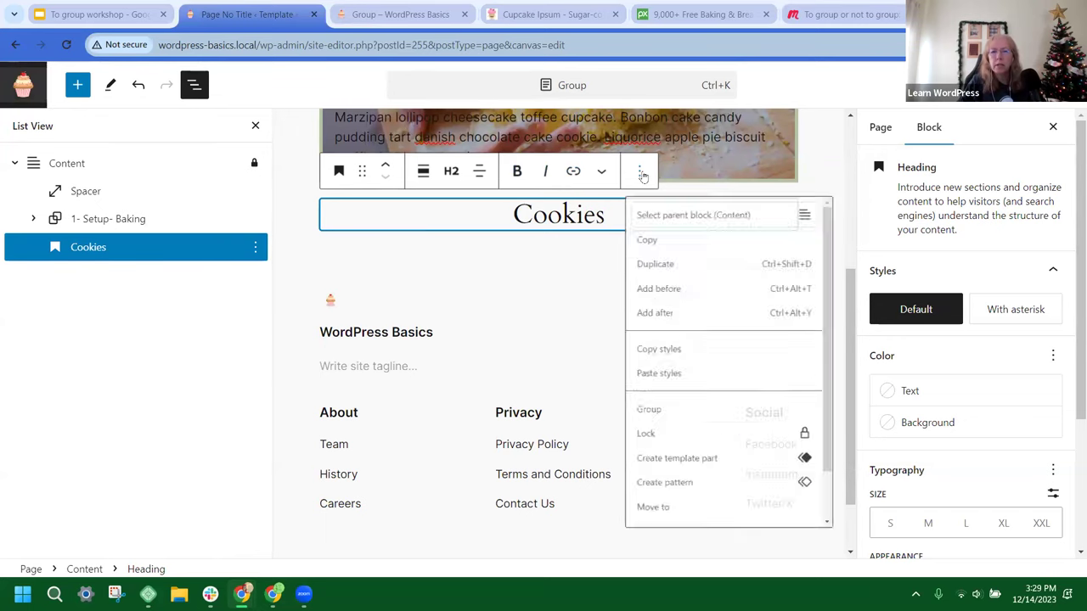
pyautogui.click(672, 332)
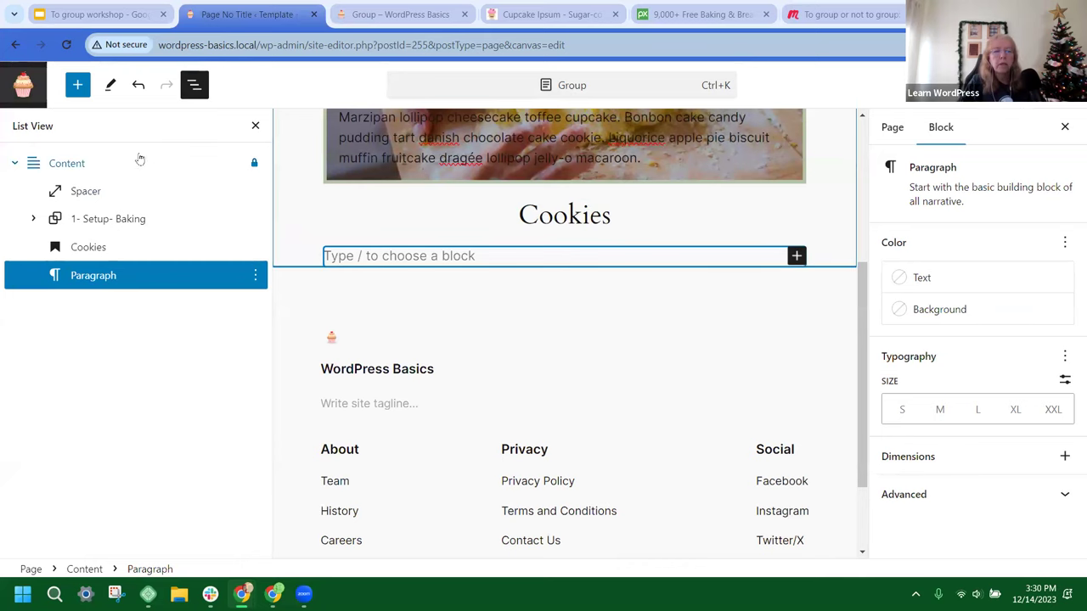
# Step: Look through the site's own uploaded images in the block inserter's media collection
pyautogui.click(78, 84)
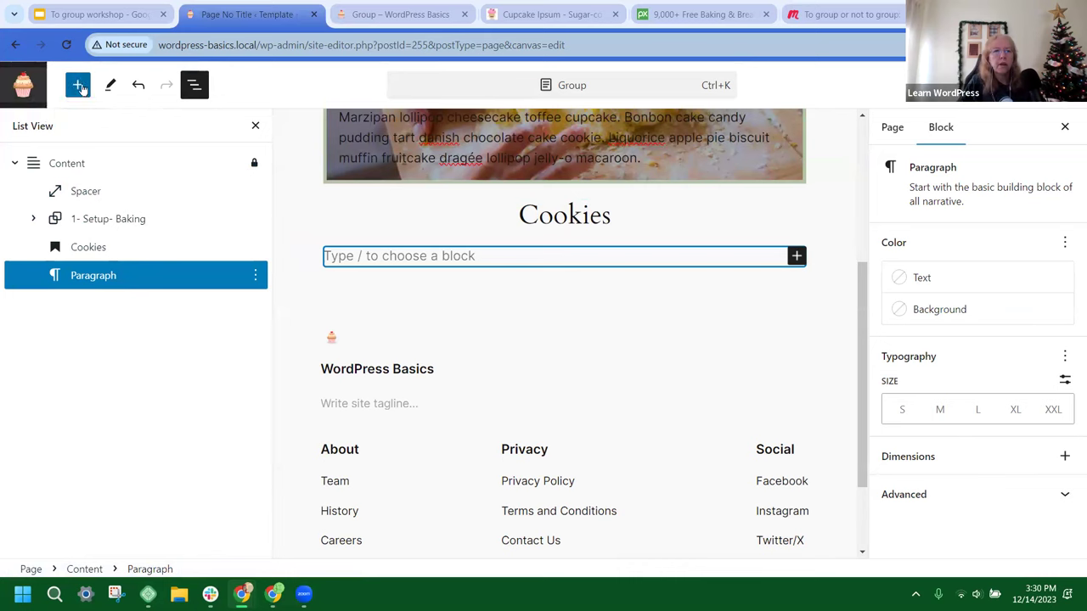
pyautogui.click(78, 85)
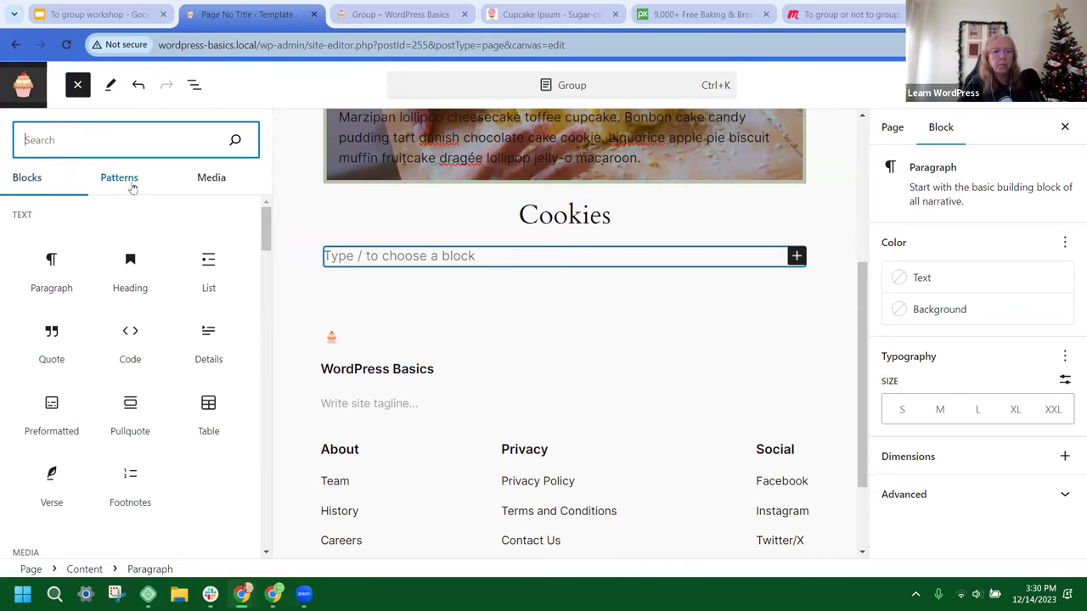
pyautogui.click(211, 180)
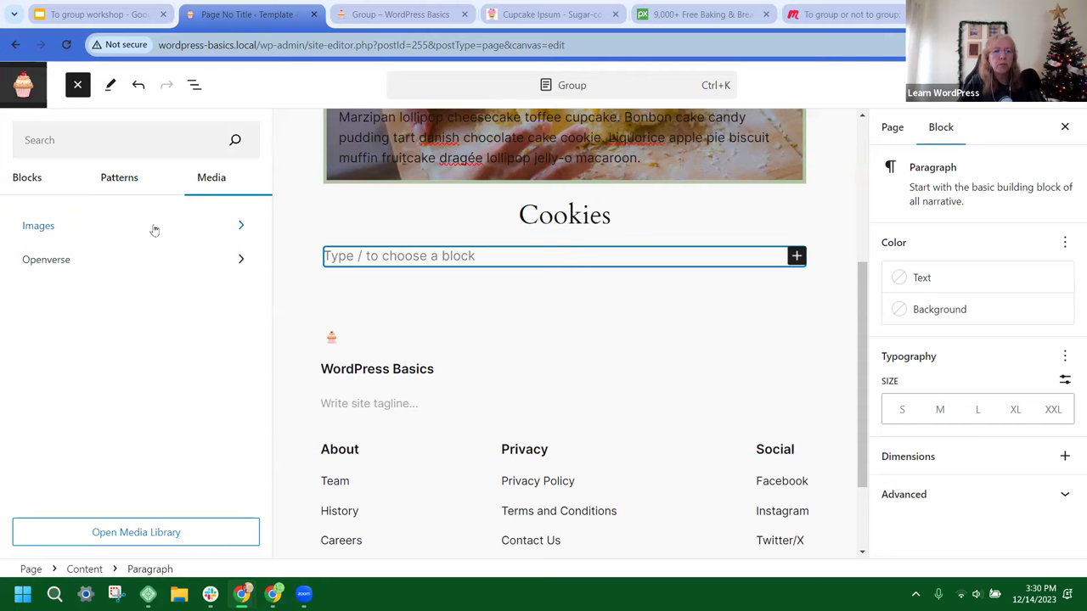
pyautogui.click(242, 227)
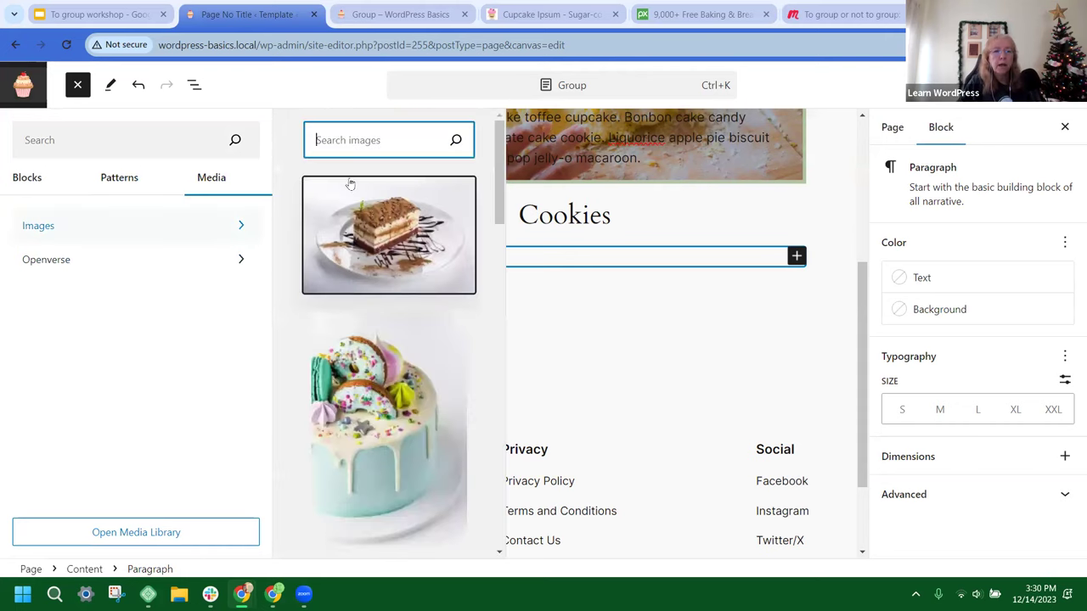
pyautogui.scroll(-10, 340, 229)
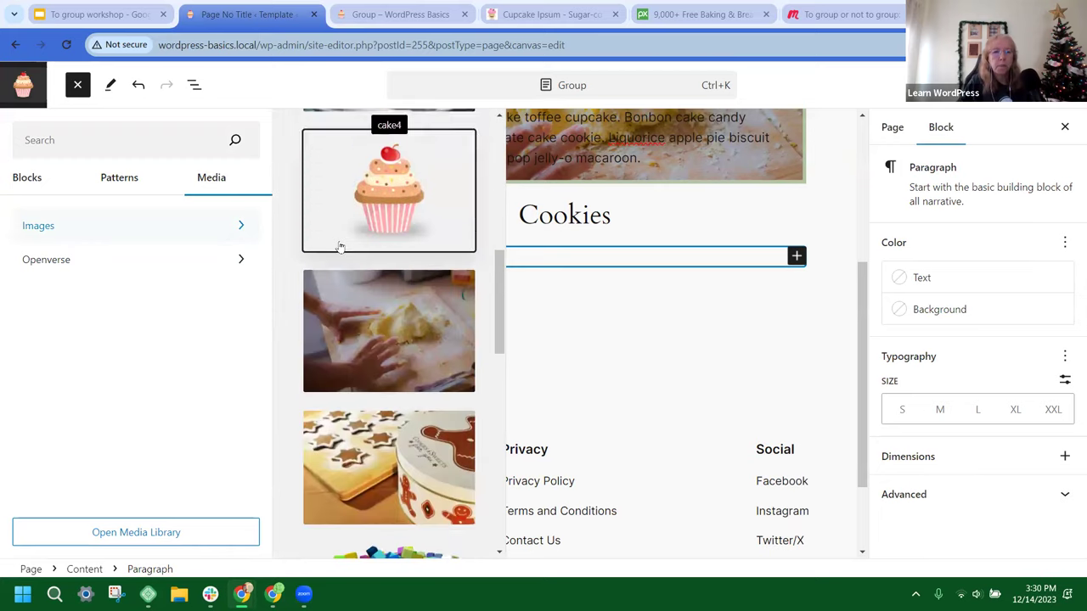
pyautogui.scroll(-3, 340, 246)
pyautogui.scroll(8, 339, 246)
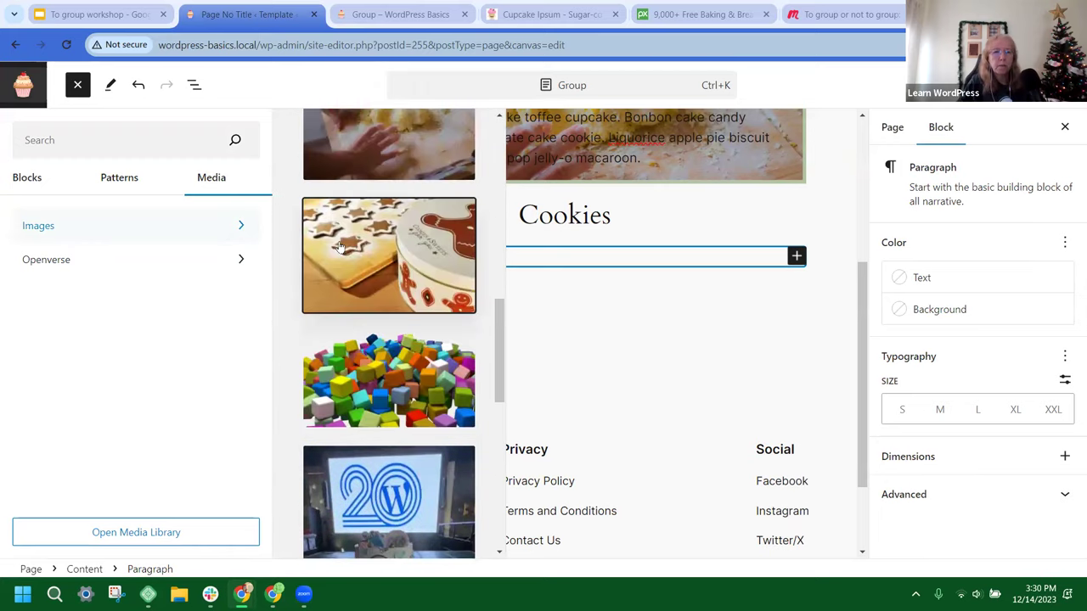
pyautogui.scroll(5, 339, 247)
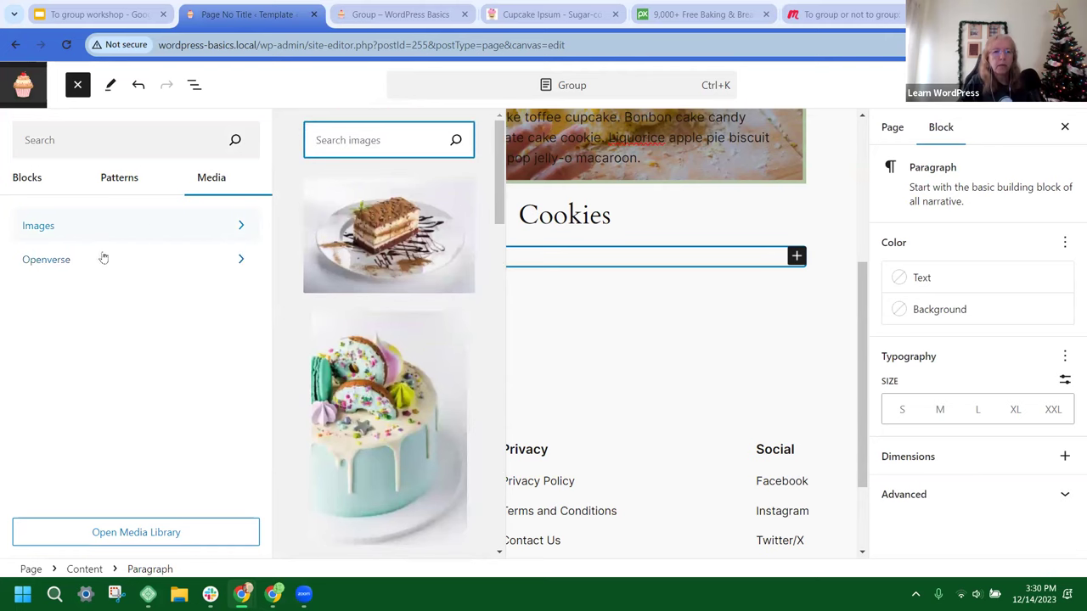
# Step: Search Openverse for "Cookies" and insert the photo of star cookies and a gingerbread tin as an external image below the Cookies heading
pyautogui.click(59, 261)
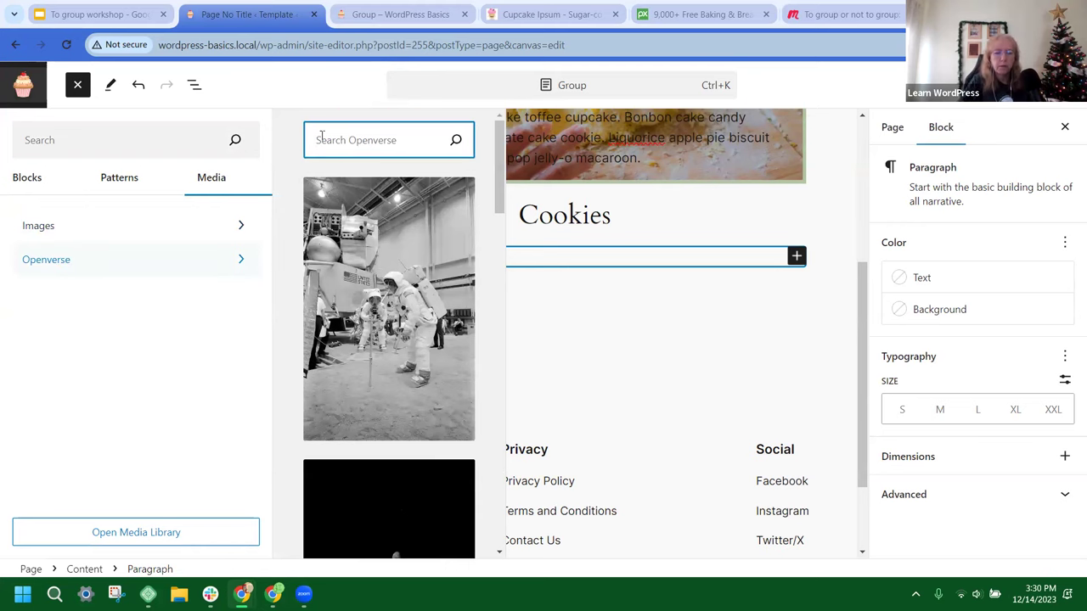
pyautogui.write('Cookies')
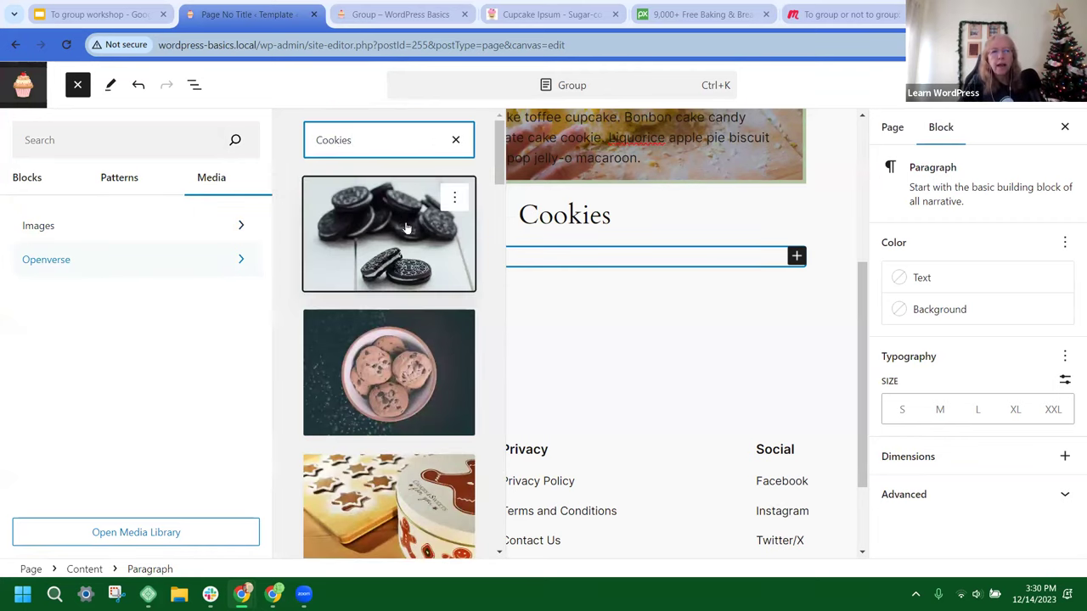
pyautogui.scroll(-10, 391, 242)
pyautogui.scroll(-10, 396, 239)
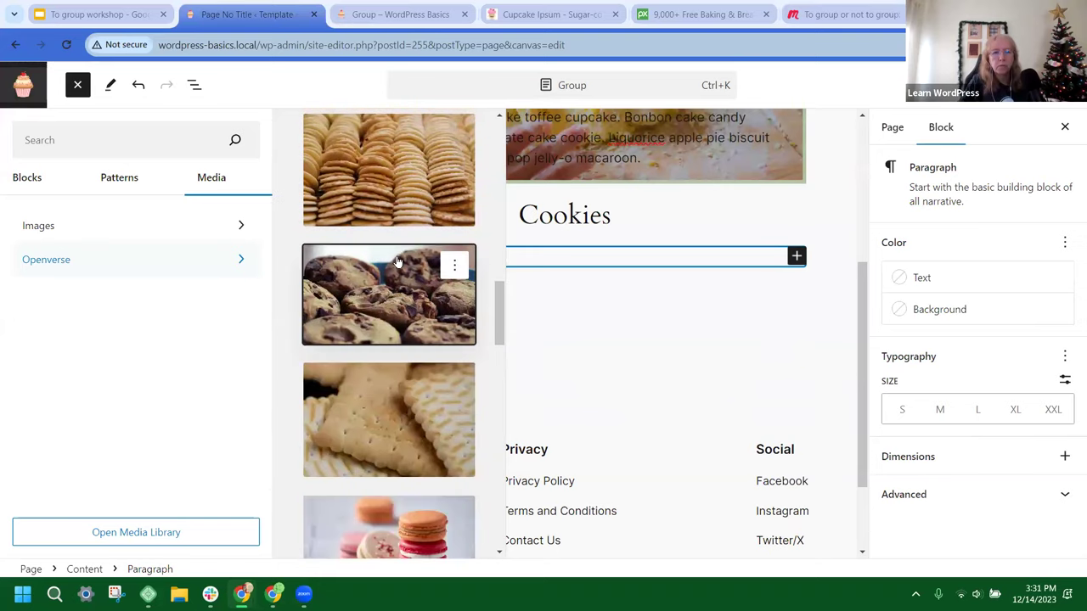
pyautogui.scroll(-10, 396, 262)
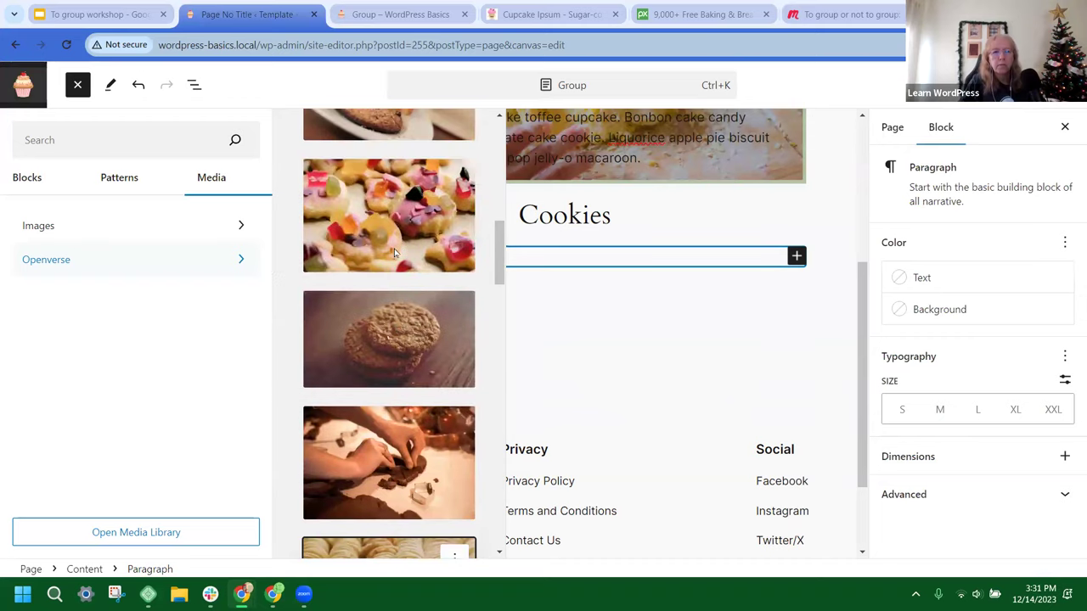
pyautogui.scroll(10, 394, 252)
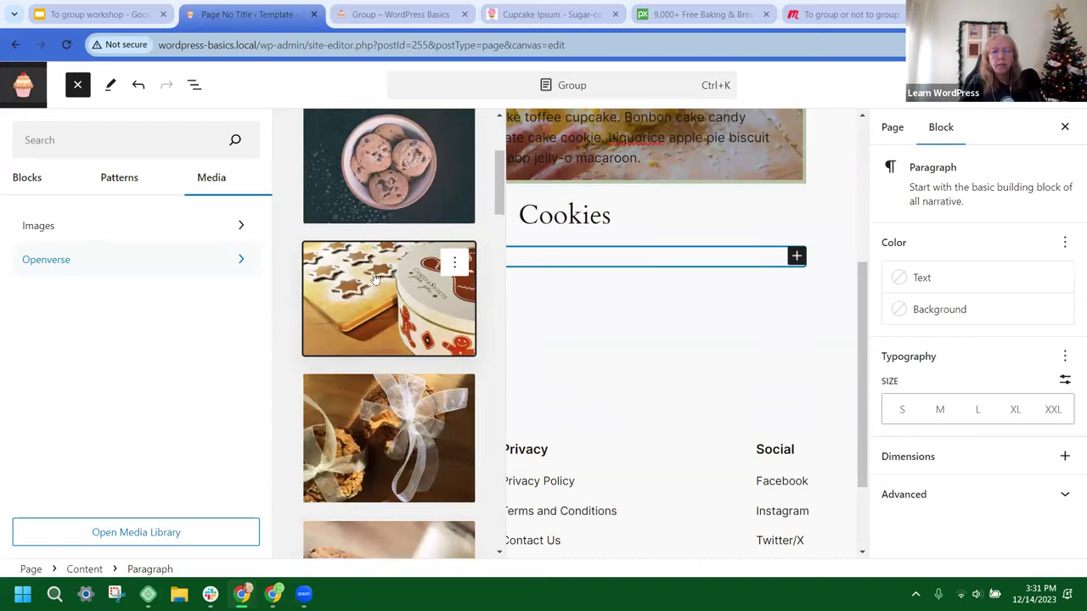
pyautogui.click(370, 284)
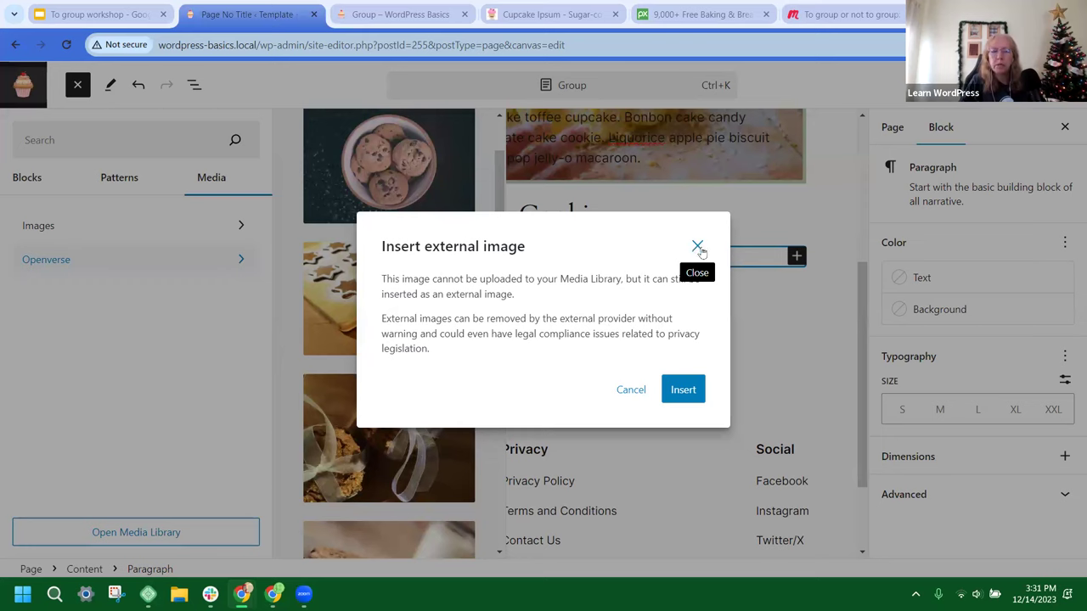
pyautogui.click(684, 392)
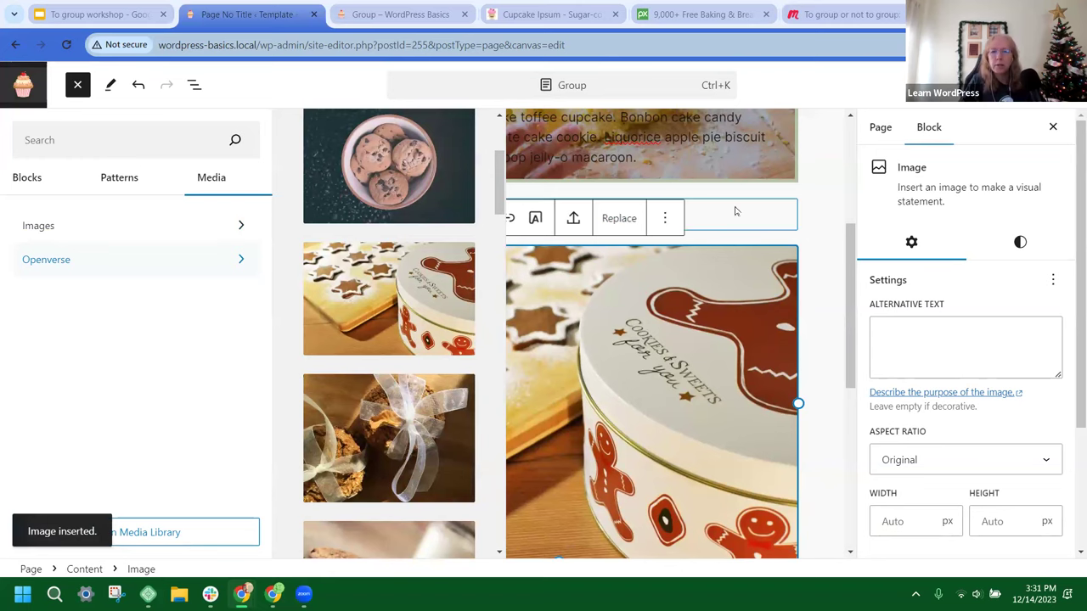
pyautogui.click(812, 165)
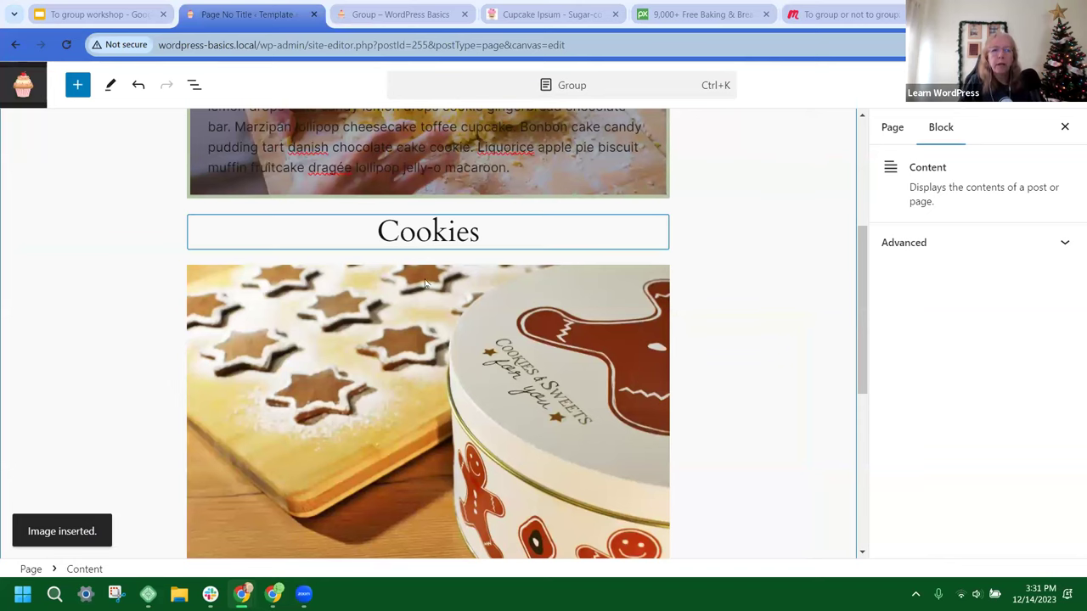
# Step: Show the page's block list with Content expanded and add an empty block after the cookie image
pyautogui.scroll(-3, 316, 304)
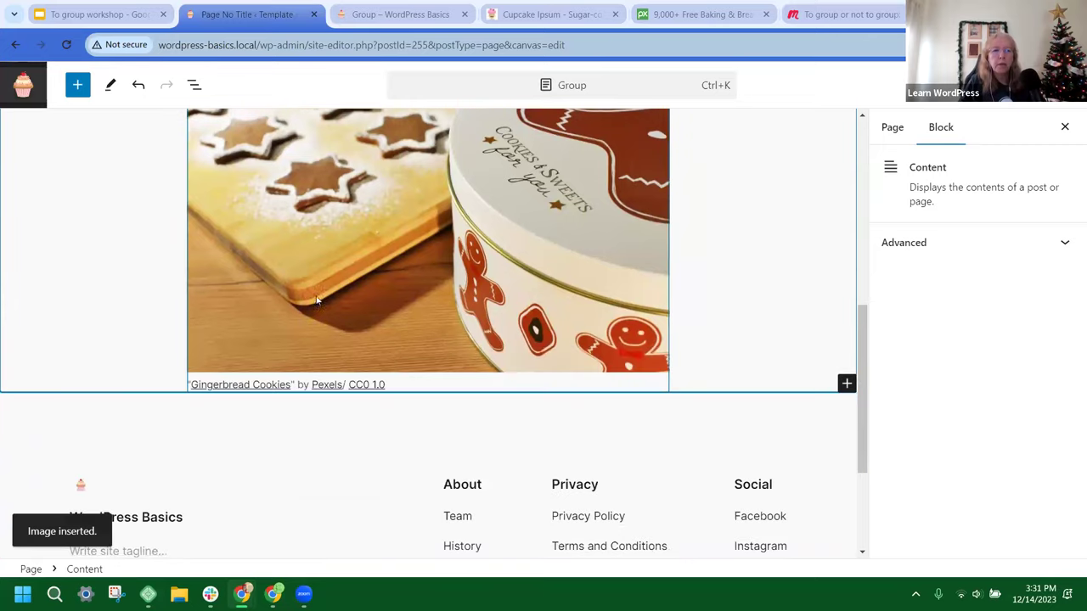
pyautogui.click(194, 85)
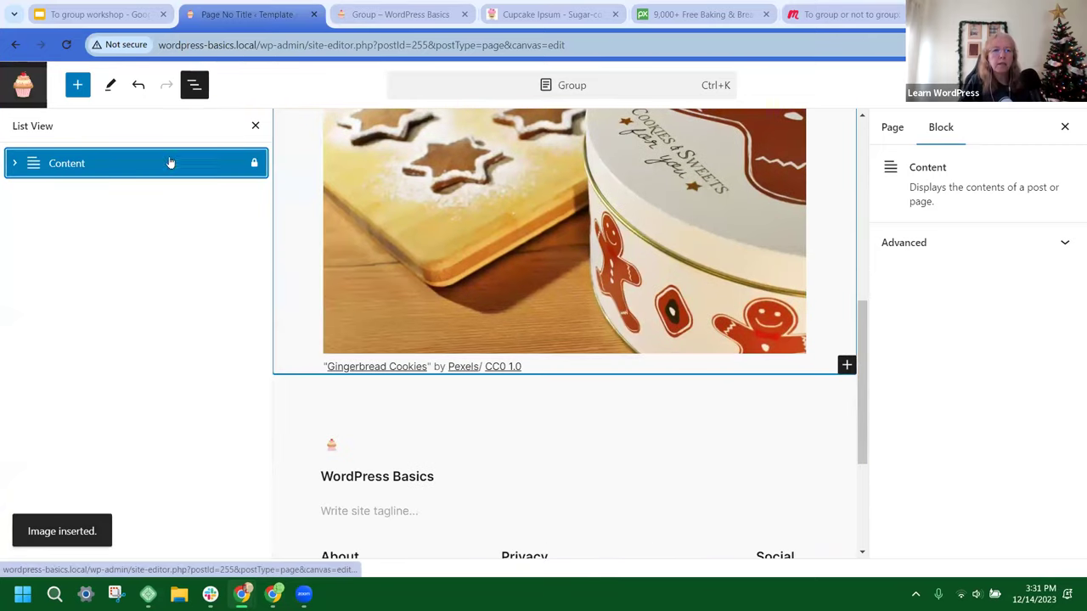
pyautogui.click(14, 163)
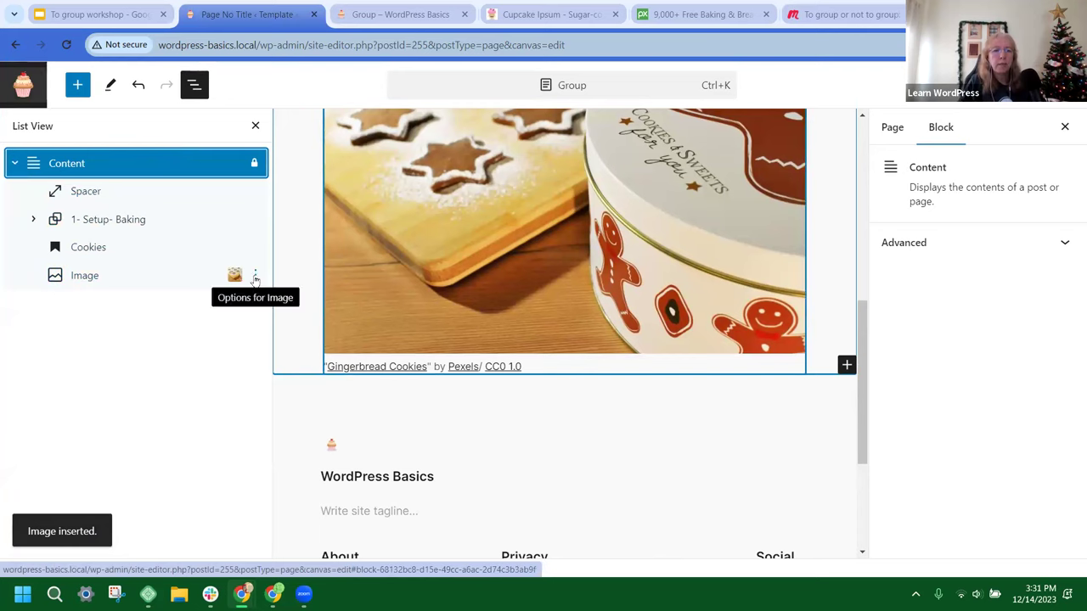
pyautogui.click(87, 276)
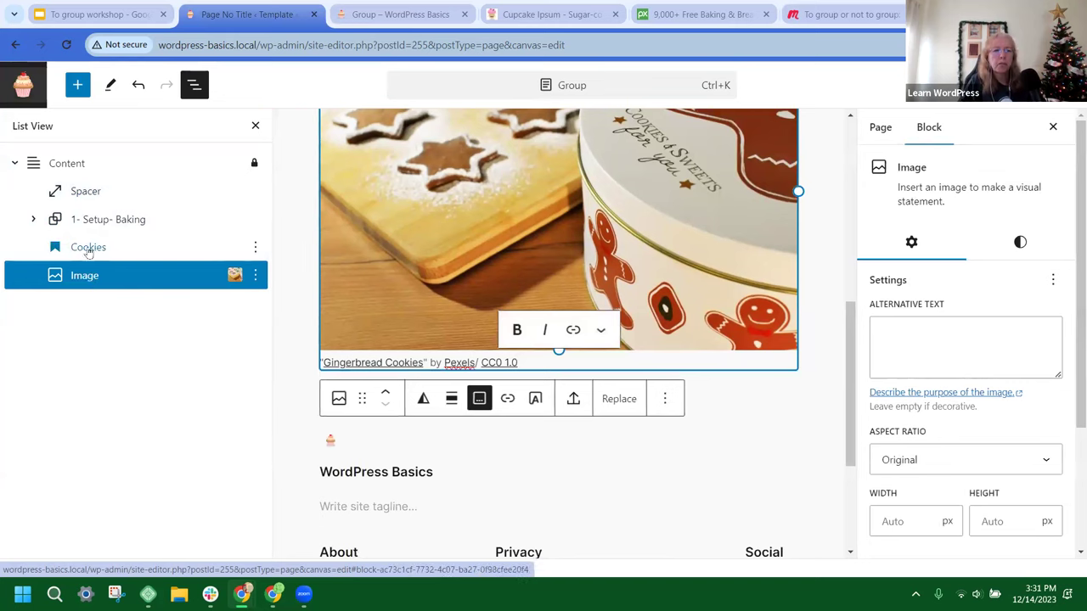
pyautogui.click(257, 276)
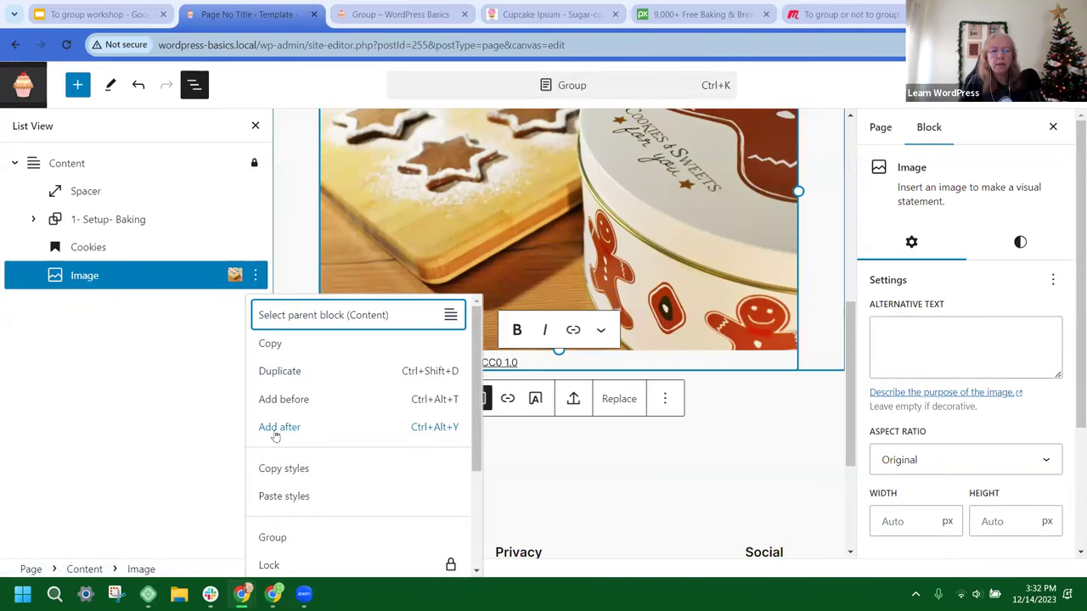
pyautogui.click(272, 429)
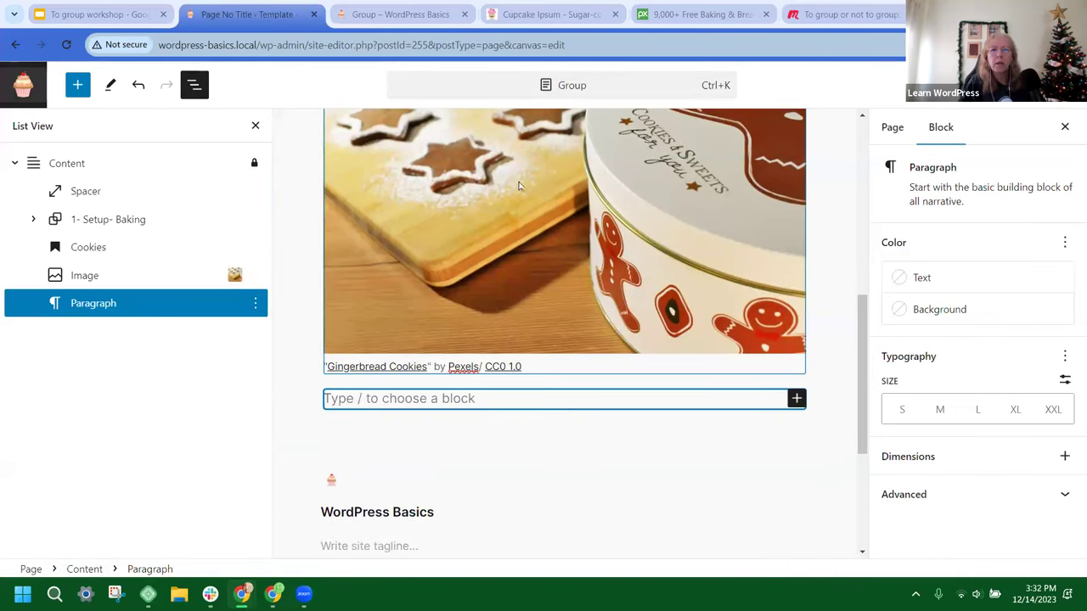
# Step: Switch to the Cupcake Ipsum page and copy its second paragraph, starting "Lemon drops cookie sweet roll"
pyautogui.click(556, 15)
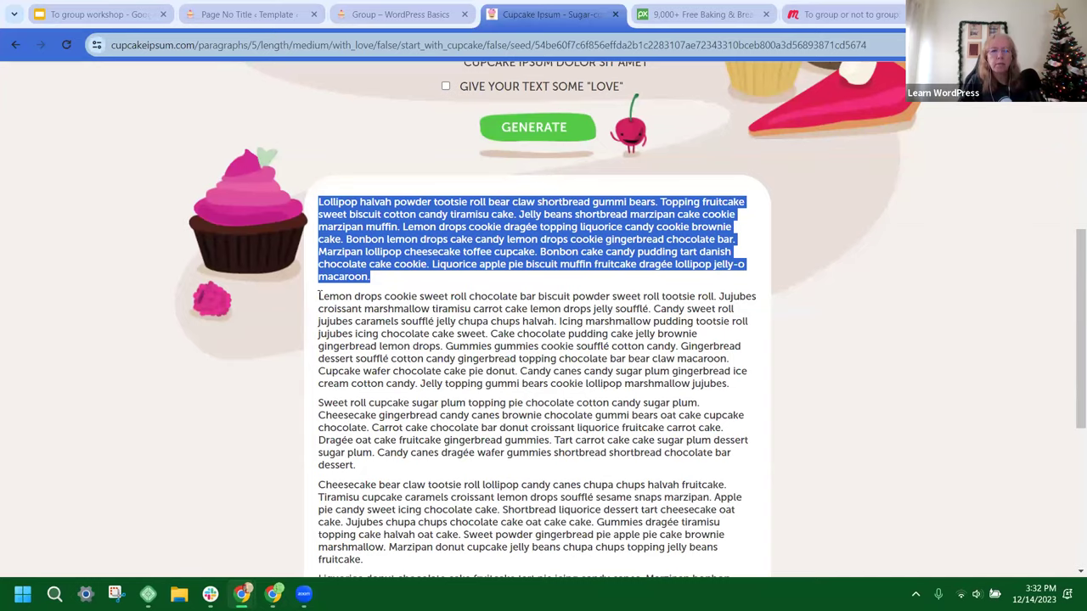
pyautogui.click(318, 295)
pyautogui.moveTo(357, 293); pyautogui.dragTo(728, 384)
pyautogui.hotkey('ctrl', 'c')
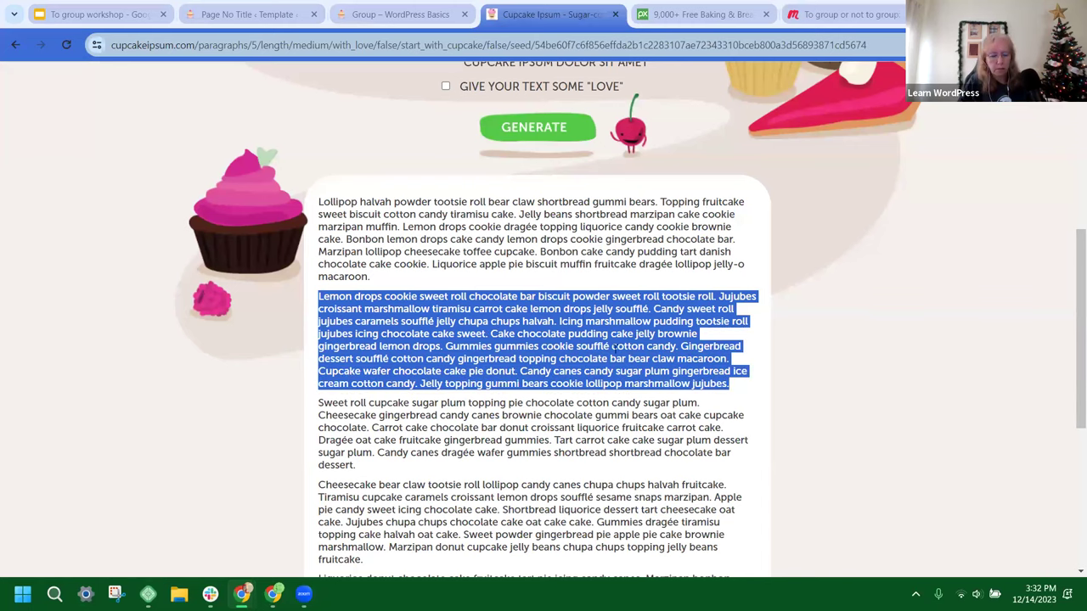
# Step: Return to the page editor, paste the copied text into the empty paragraph below the cookie image and save
pyautogui.click(293, 15)
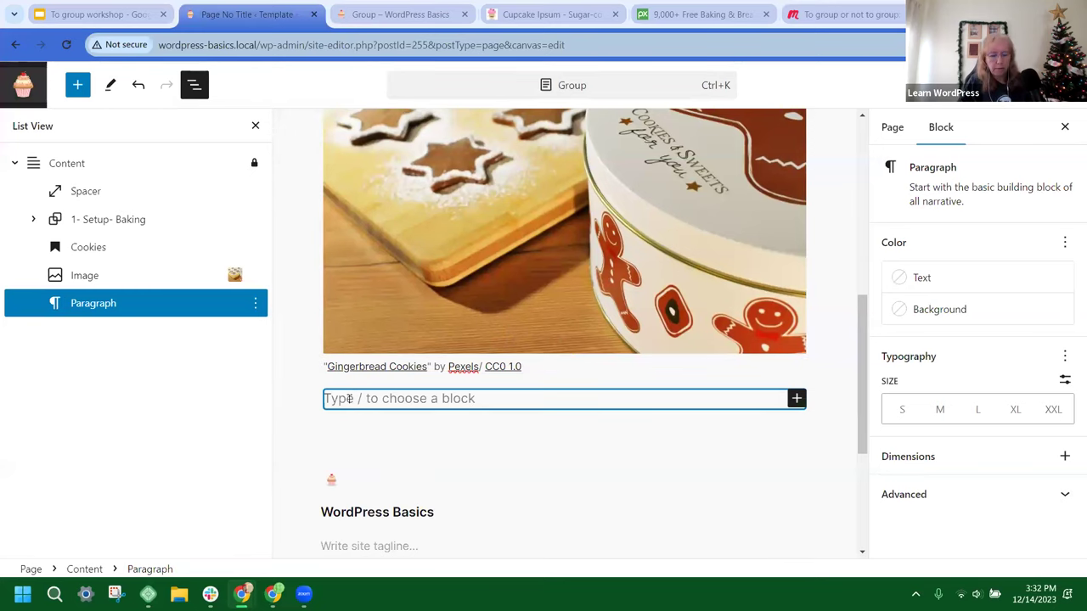
pyautogui.hotkey('ctrl', 'v')
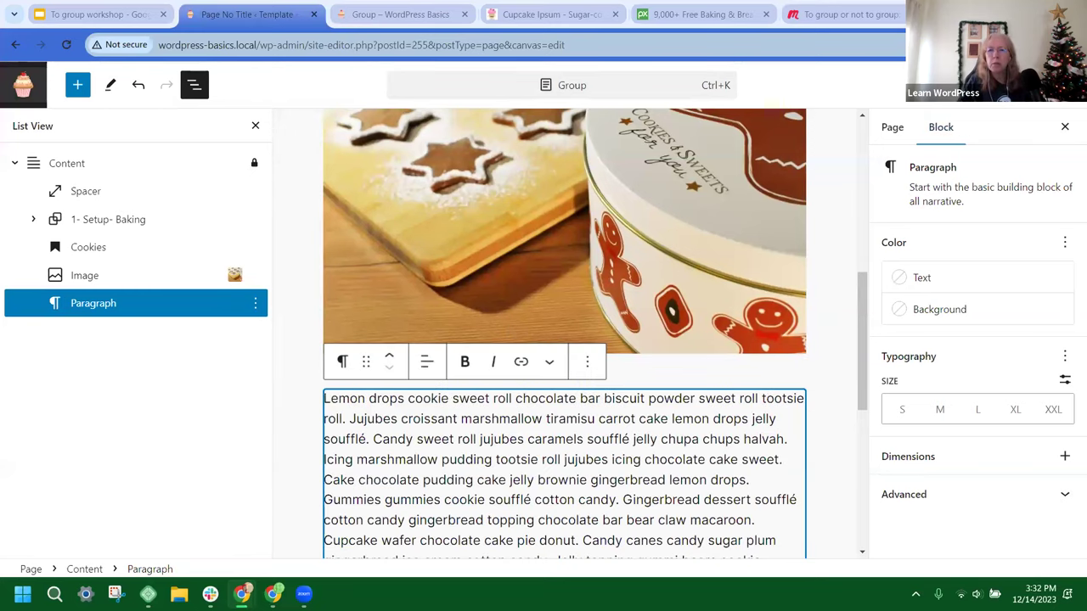
pyautogui.hotkey('ctrl', 's')
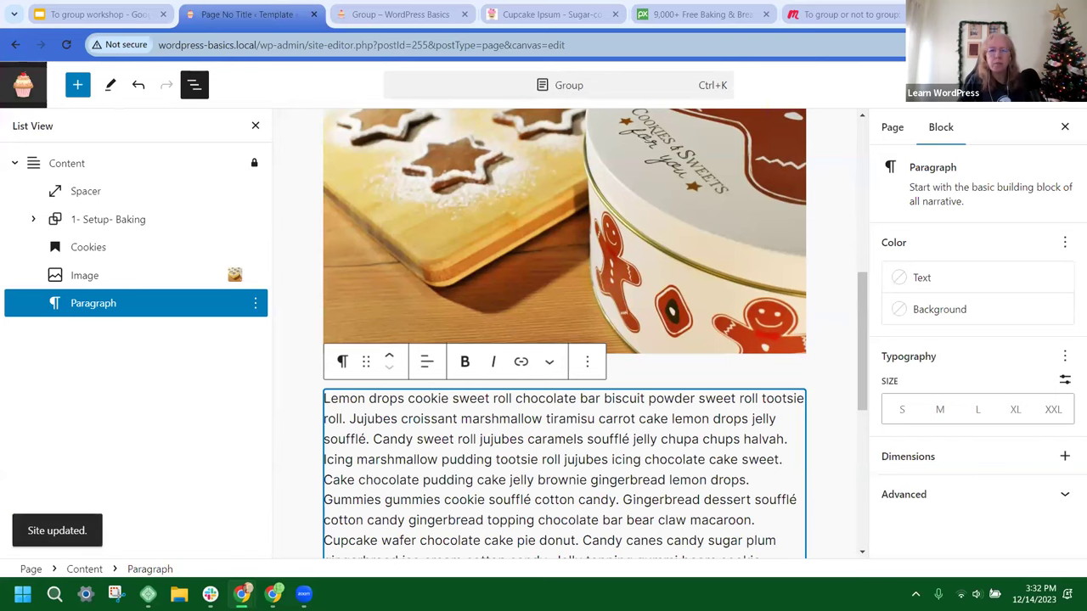
# Step: Reload the published Group page and view its Cookies section with the heading, image and paragraph
pyautogui.click(397, 17)
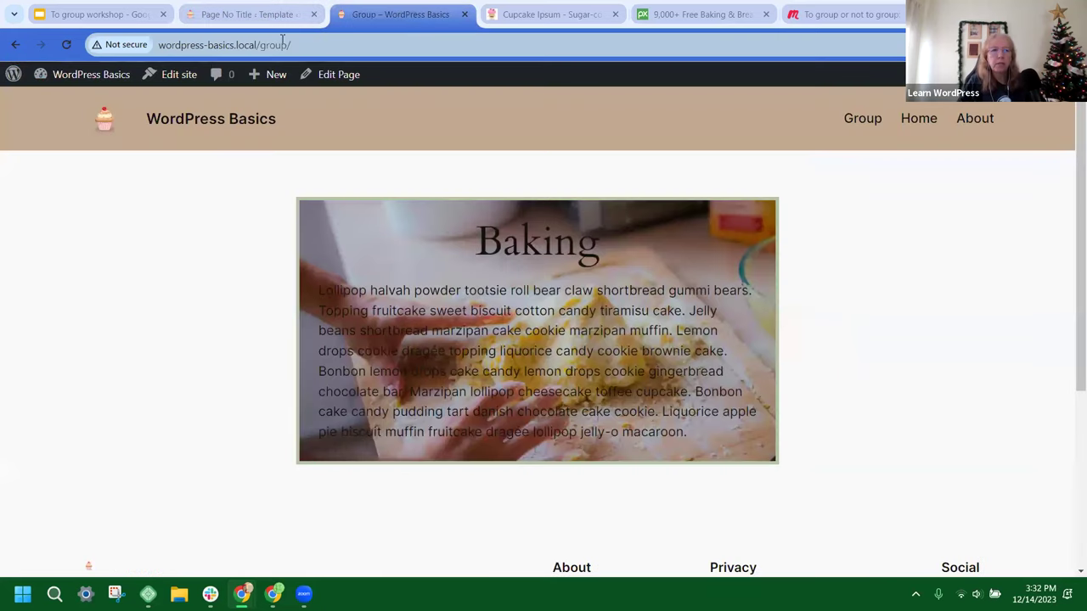
pyautogui.click(67, 46)
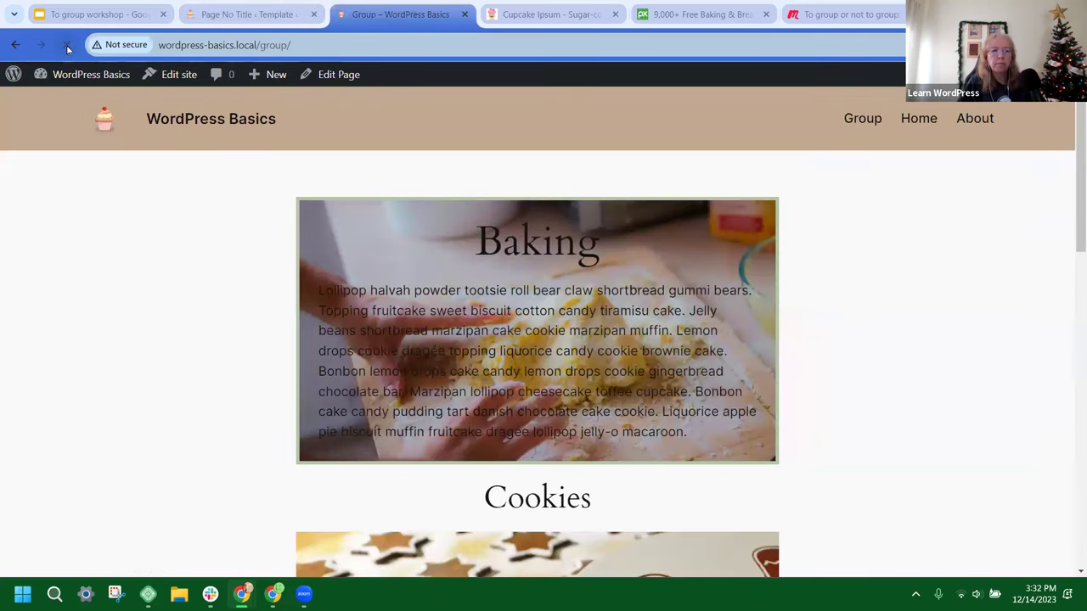
pyautogui.scroll(-5, 835, 243)
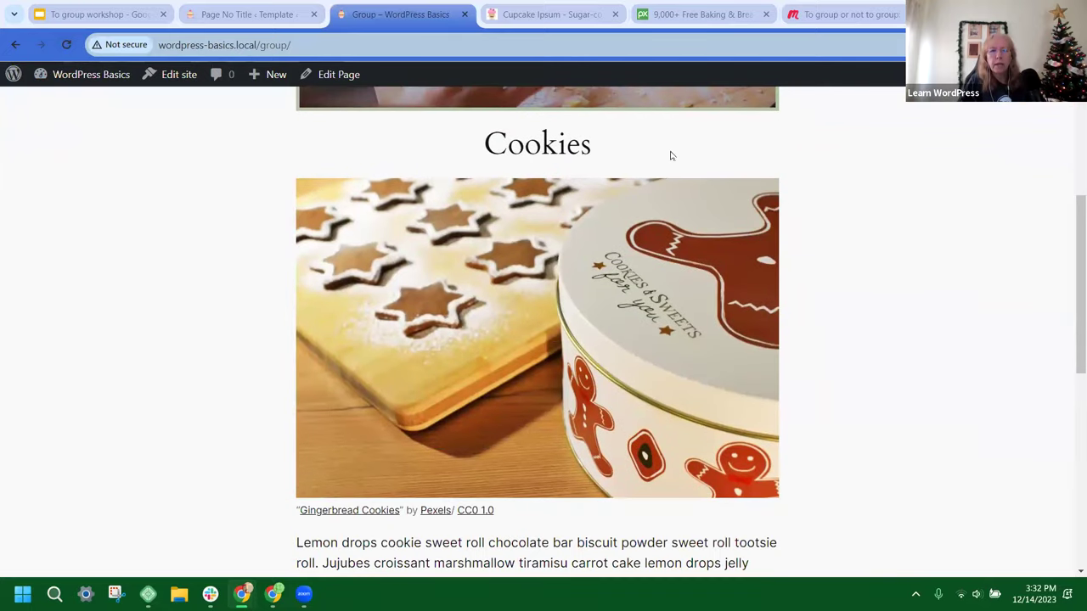
# Step: Look over the published Group page from the Baking section down to the end of the Cookies paragraph
pyautogui.scroll(-5, 853, 162)
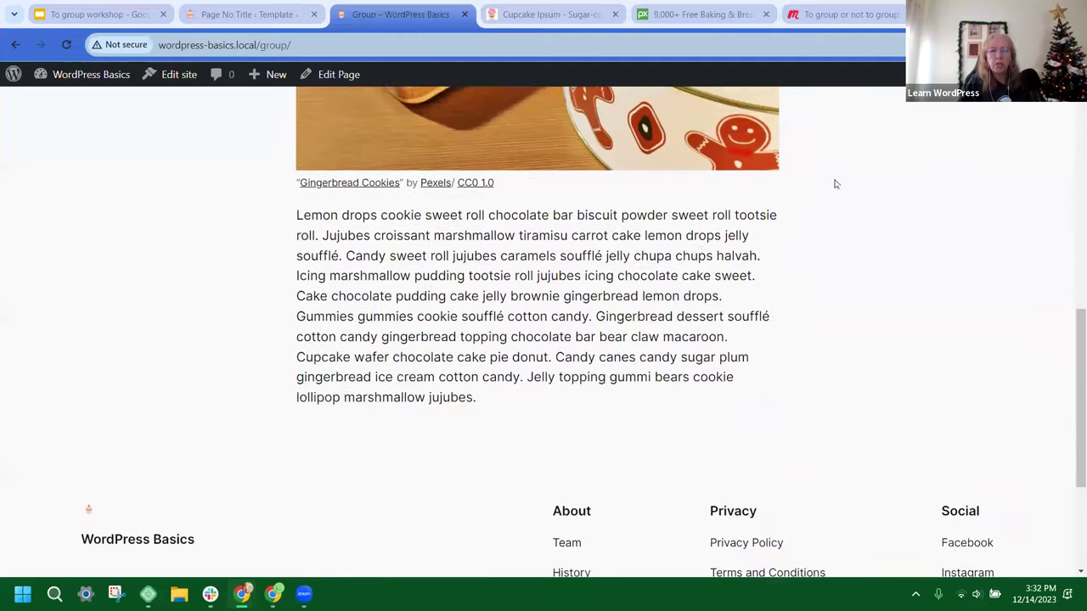
pyautogui.scroll(8, 574, 363)
pyautogui.scroll(-2, 531, 241)
pyautogui.scroll(2, 530, 240)
pyautogui.scroll(-4, 531, 240)
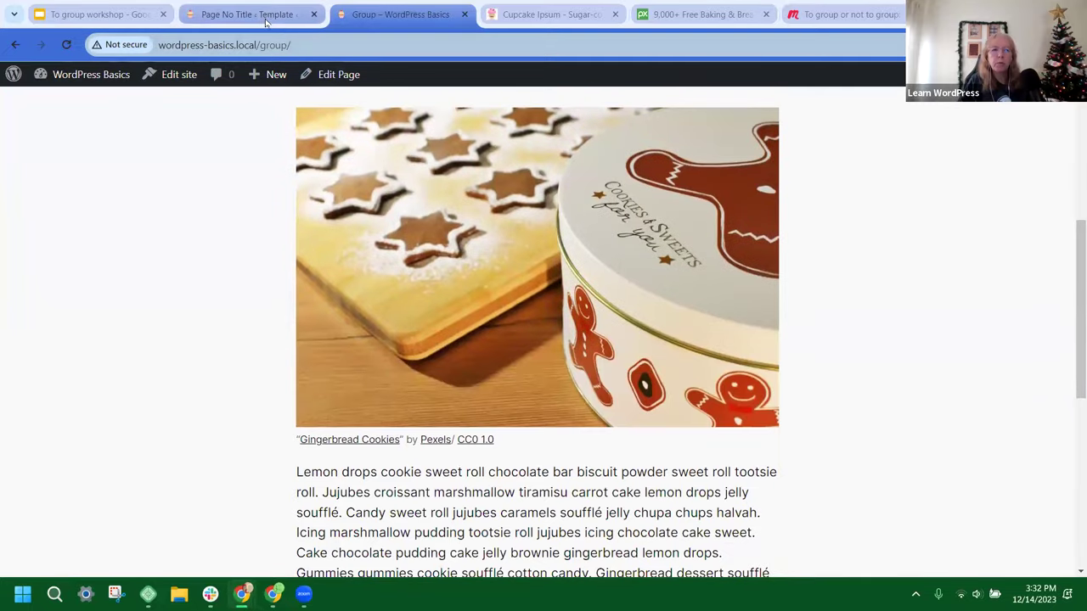
# Step: Return to the page editor and combine the Cookies heading, cookie image and paragraph into one Group block
pyautogui.click(264, 17)
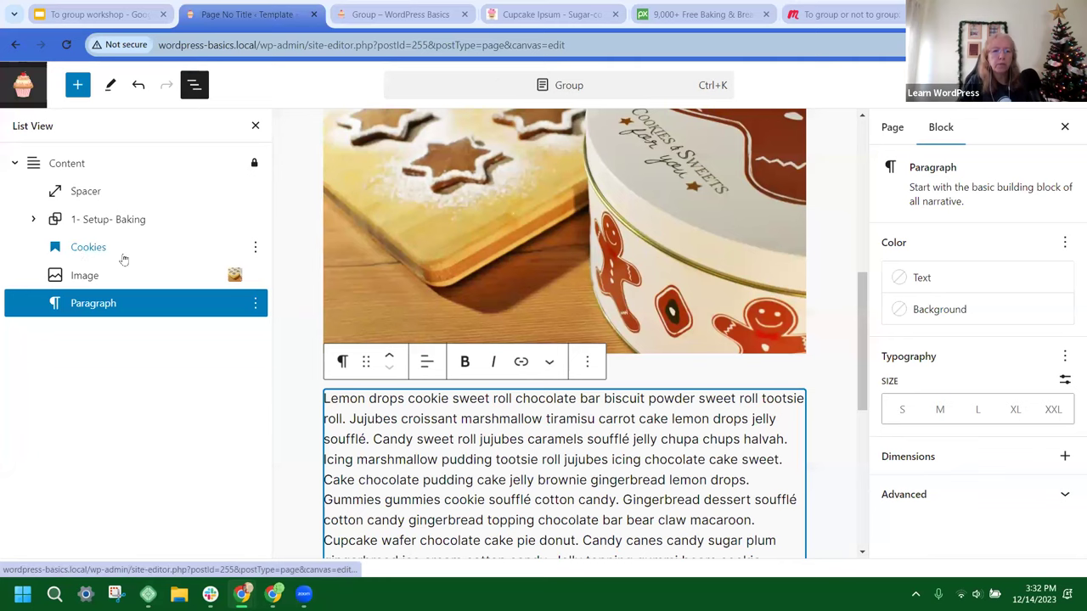
pyautogui.click(91, 248)
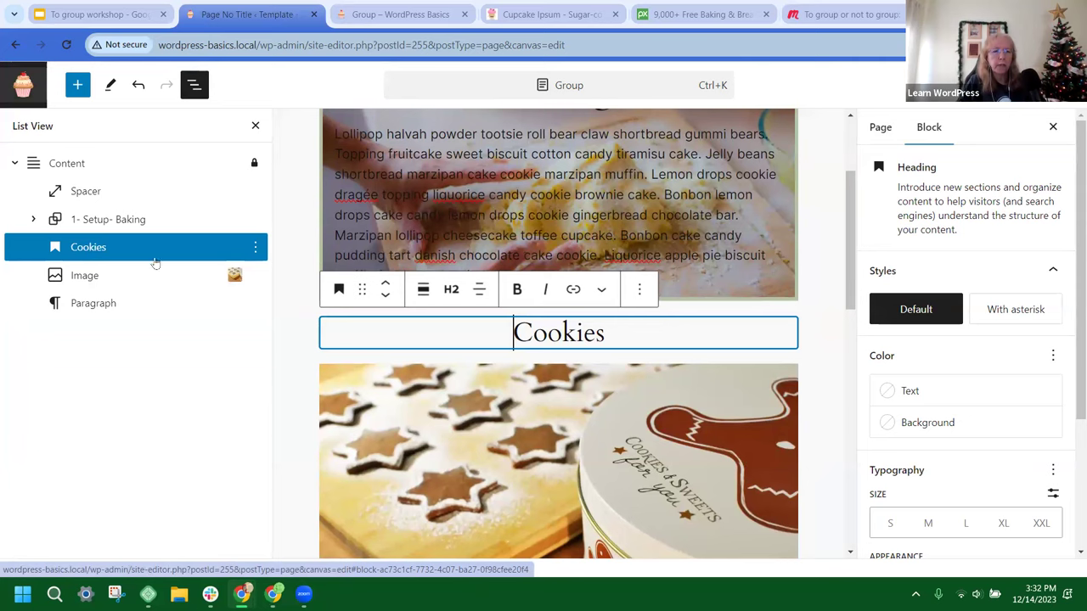
pyautogui.keyDown('shift'); pyautogui.click(99, 308); pyautogui.keyUp('shift')
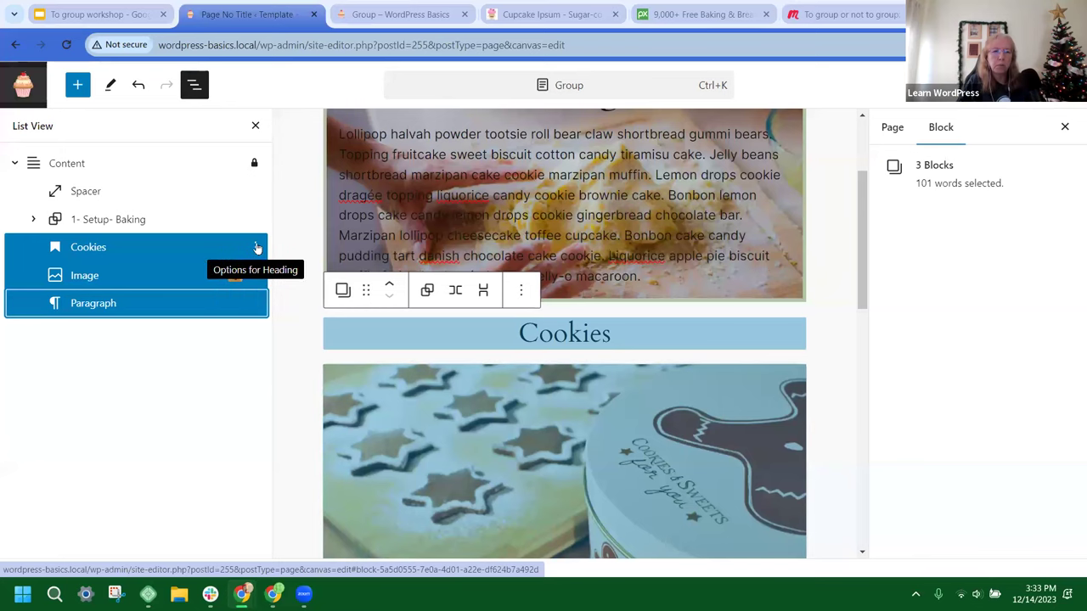
pyautogui.click(256, 247)
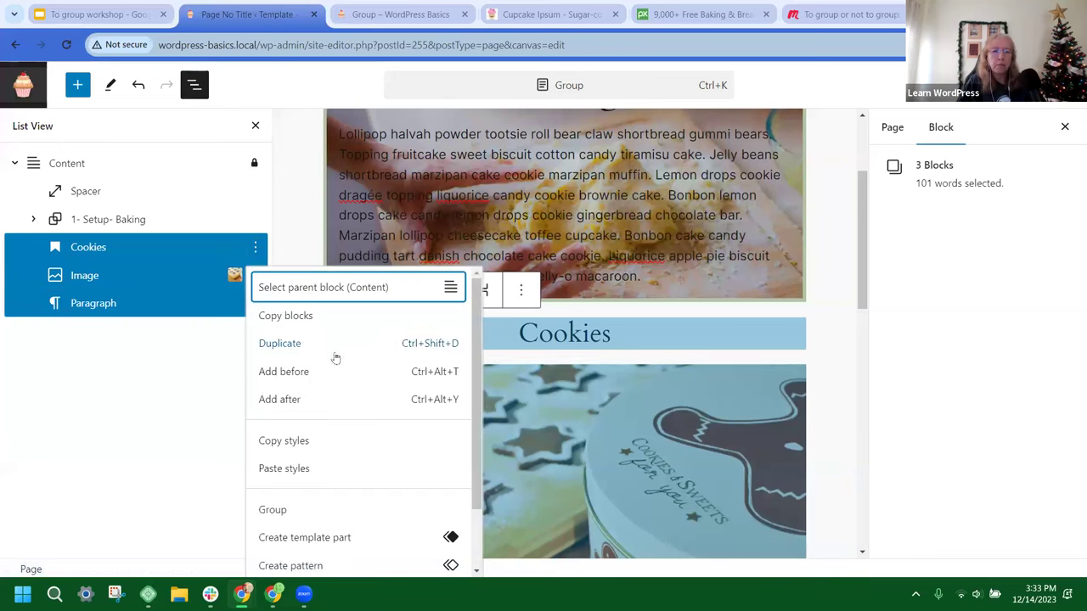
pyautogui.scroll(-1, 311, 442)
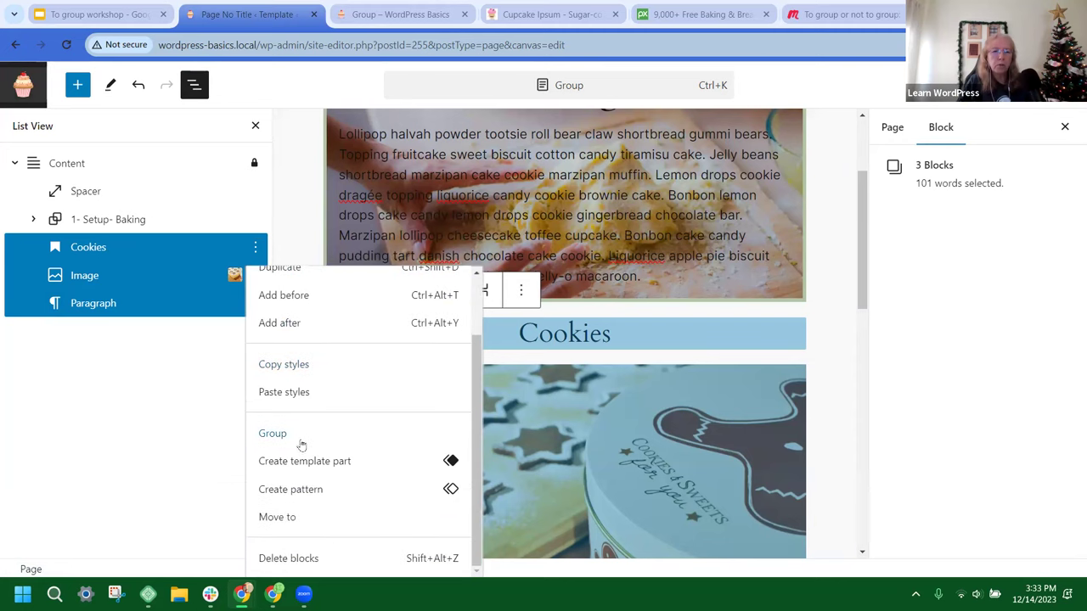
pyautogui.click(273, 434)
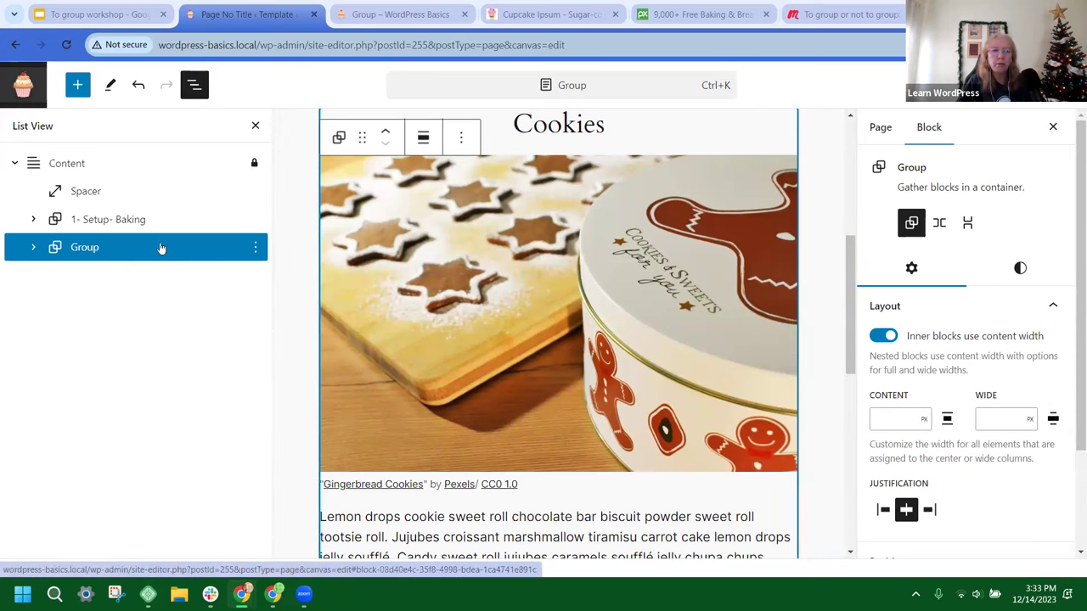
# Step: Rename the new group around the Cookies content as "2-Group-Cookies"
pyautogui.click(258, 245)
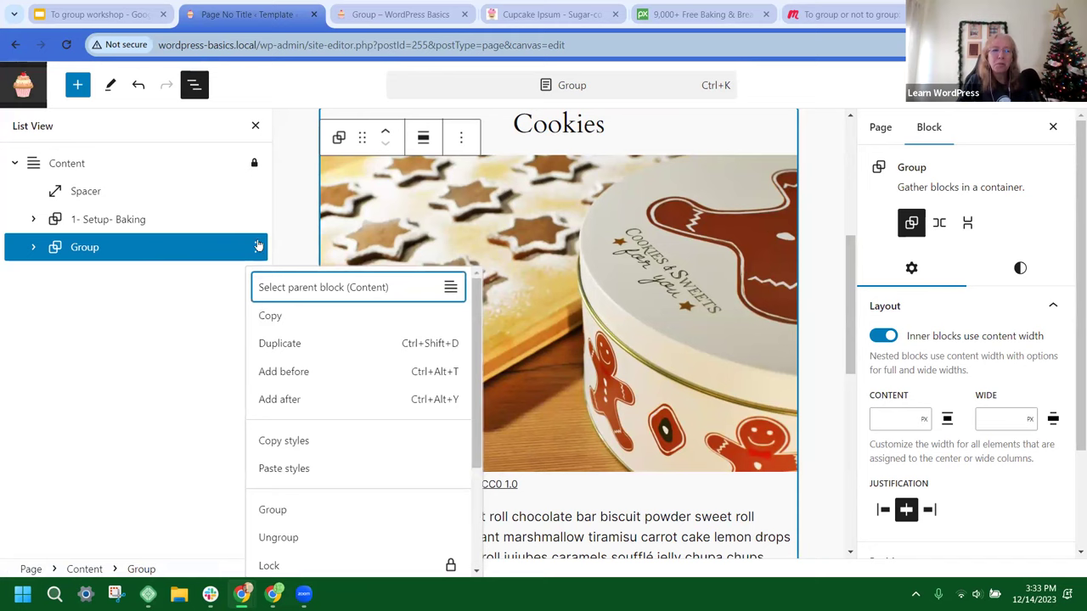
pyautogui.scroll(-3, 328, 340)
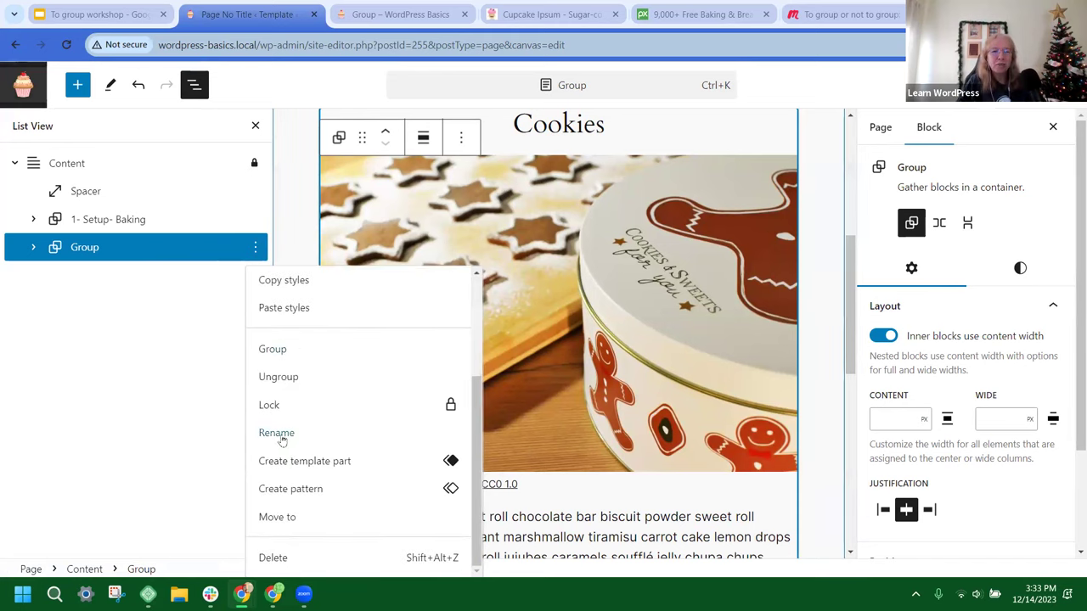
pyautogui.click(277, 433)
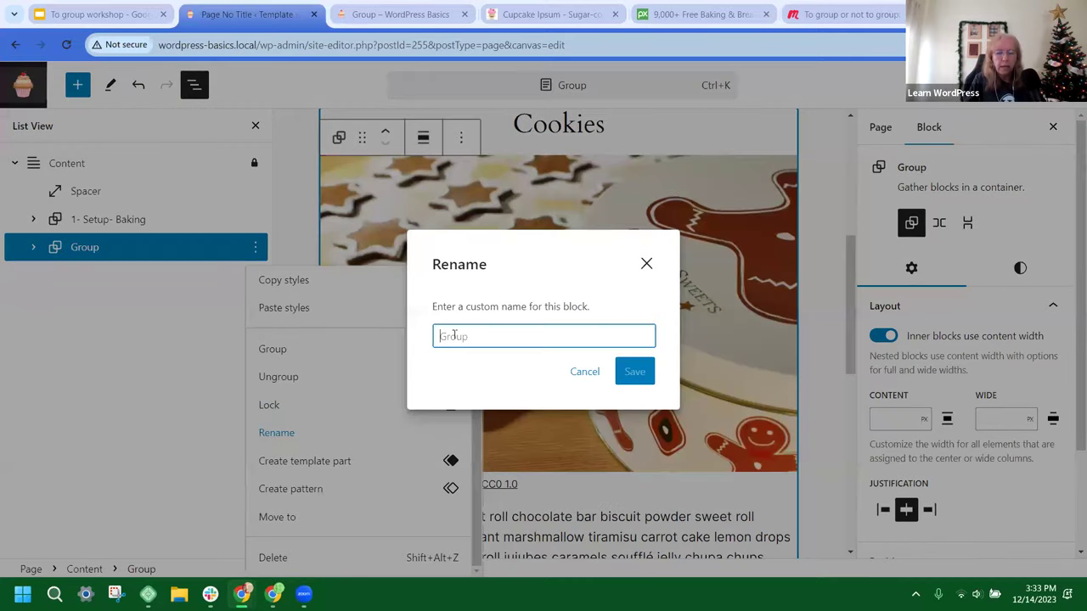
pyautogui.write('2')
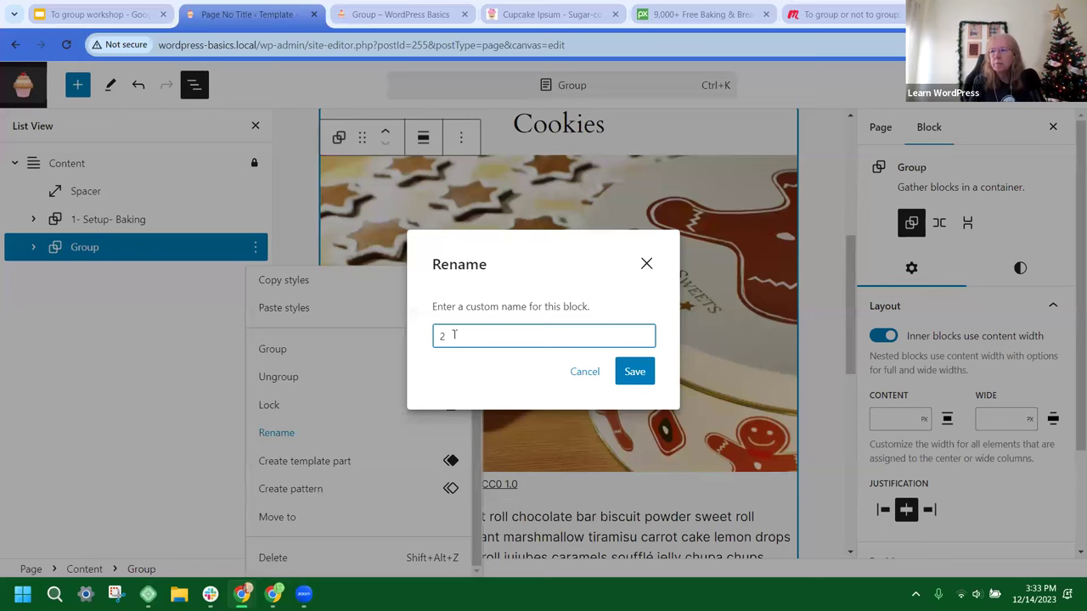
pyautogui.write('-Gro')
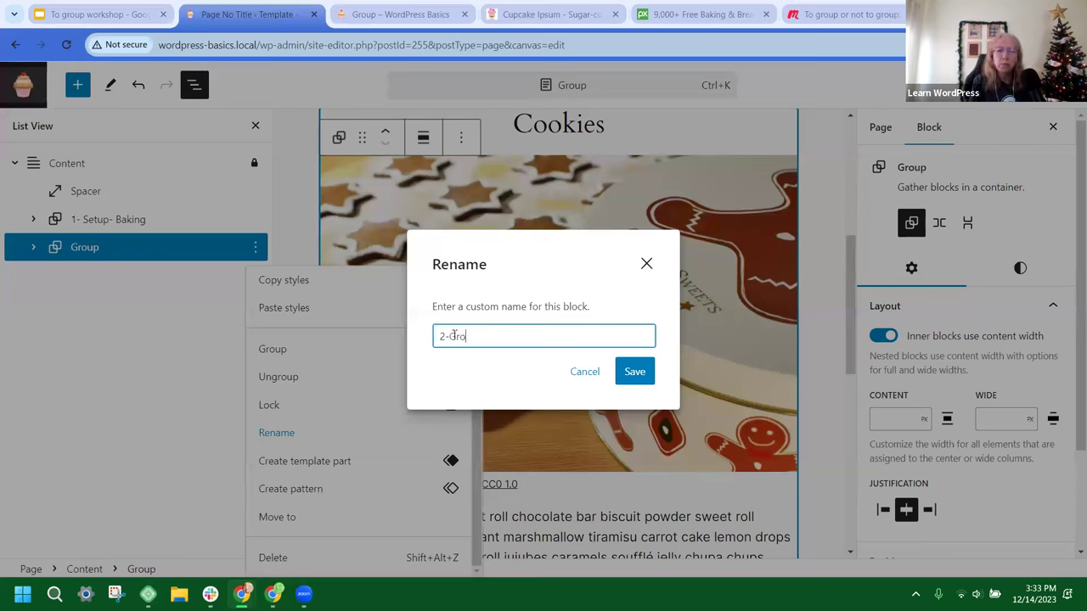
pyautogui.write('pup-Cookies')
pyautogui.click(644, 377)
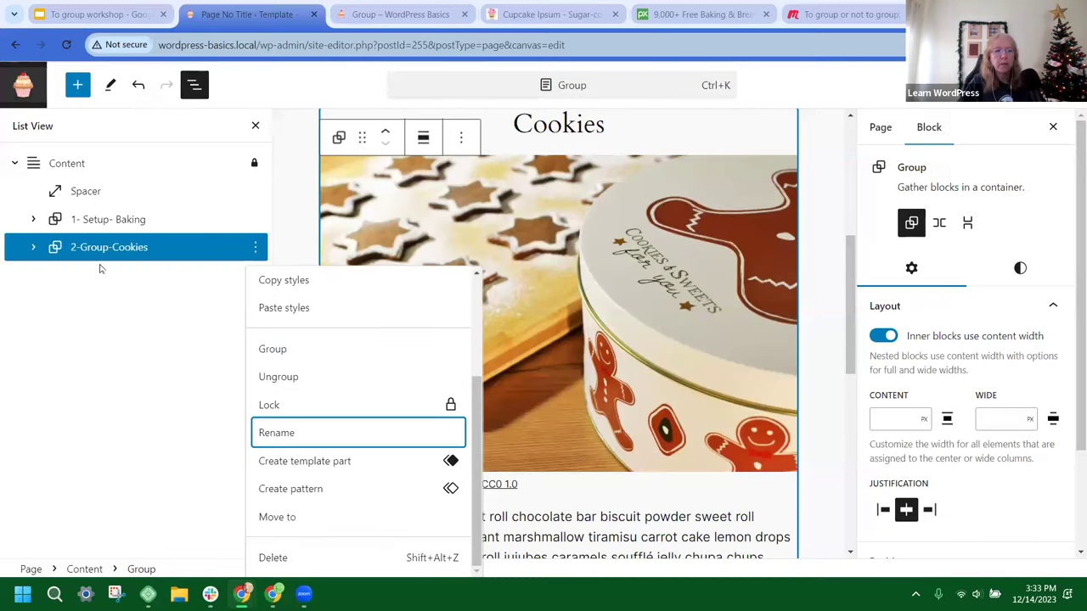
pyautogui.click(99, 277)
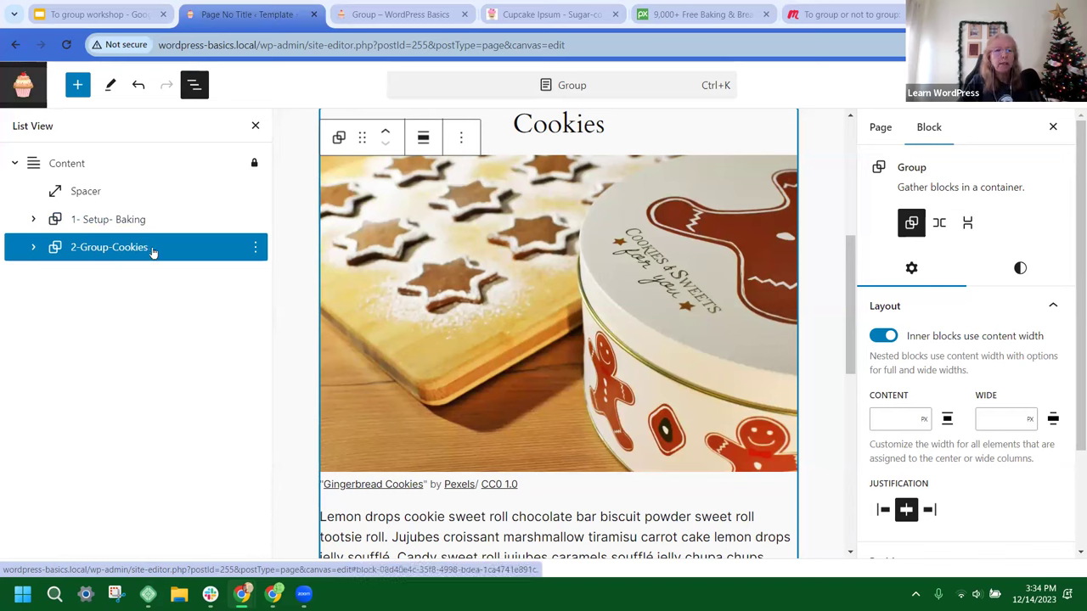
# Step: Set both the 2-Group-Cookies group and the cookie image inside it to wide width, with the block list hidden
pyautogui.click(424, 136)
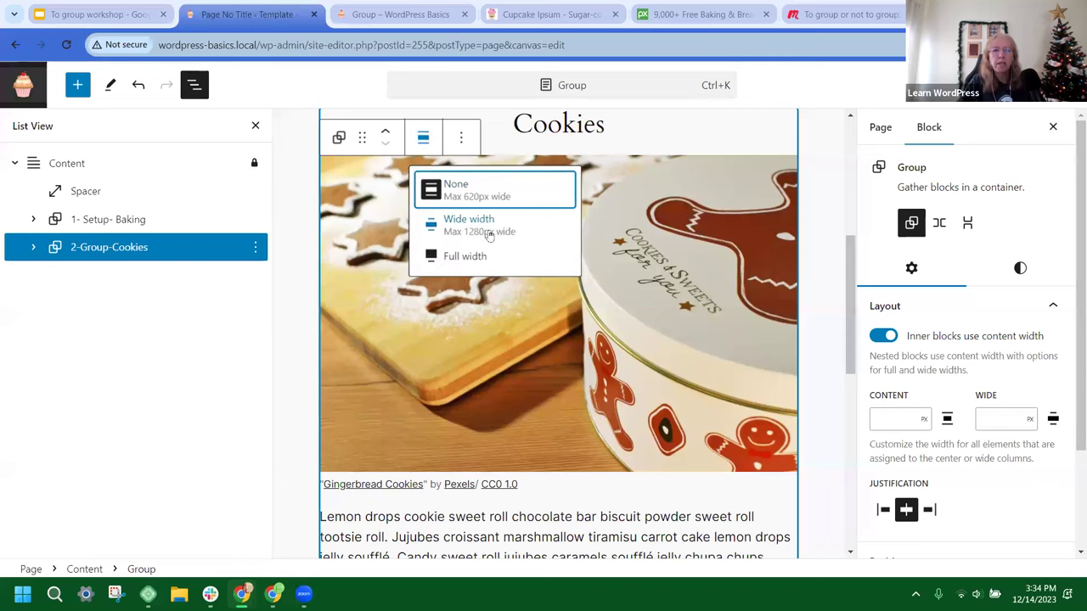
pyautogui.click(489, 225)
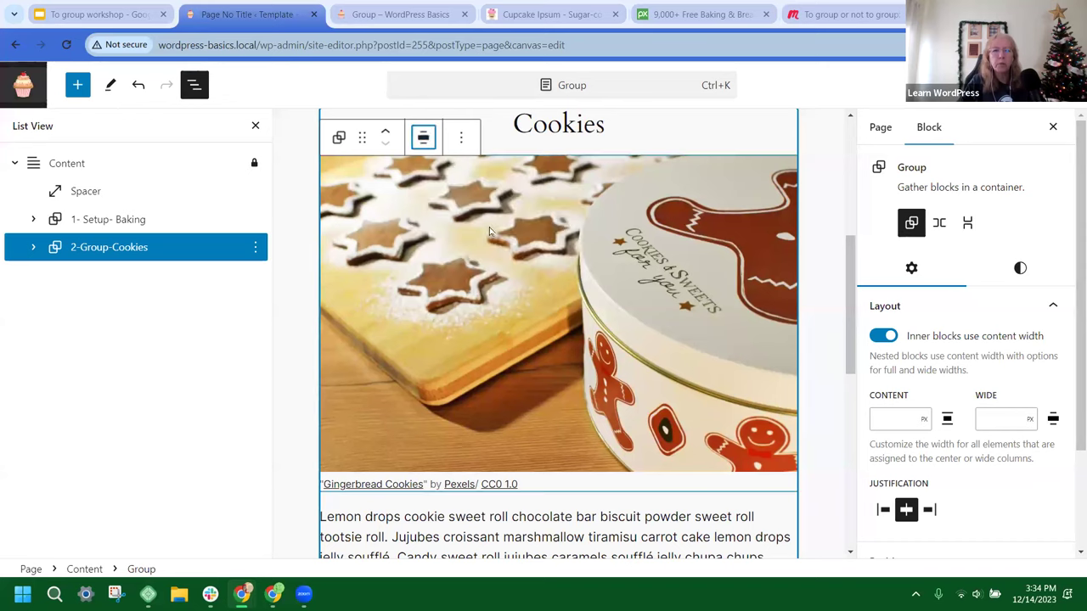
pyautogui.click(253, 127)
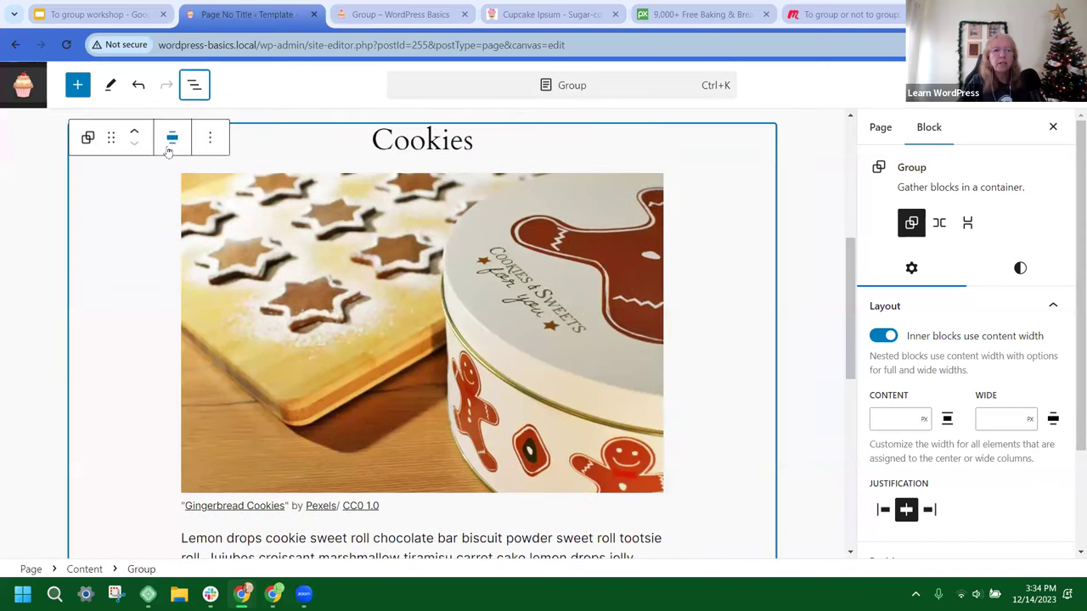
pyautogui.click(173, 137)
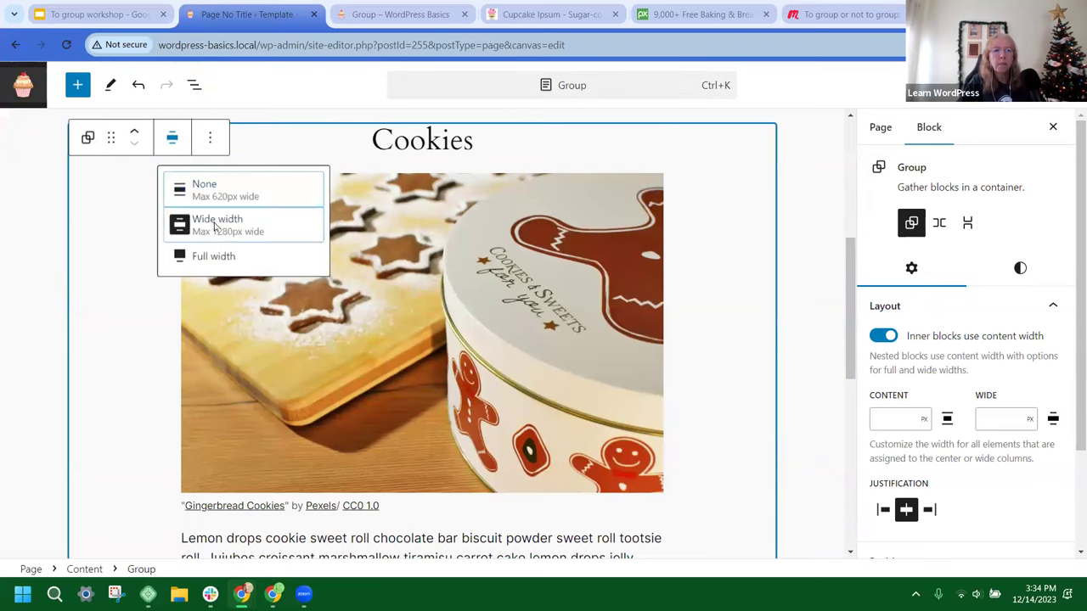
pyautogui.click(216, 225)
pyautogui.click(287, 142)
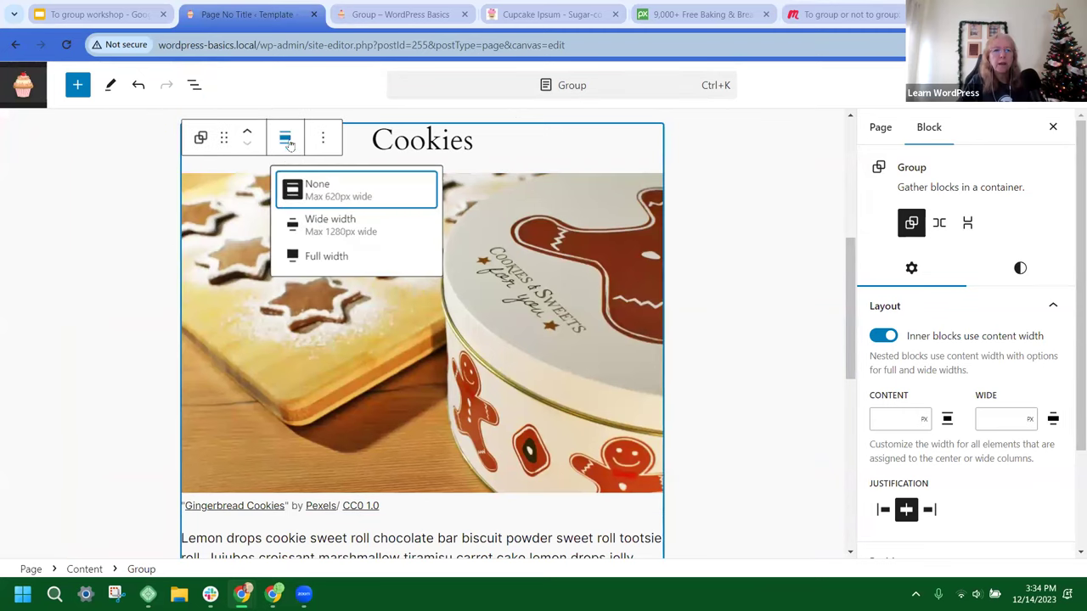
pyautogui.click(324, 231)
pyautogui.click(357, 146)
pyautogui.click(381, 238)
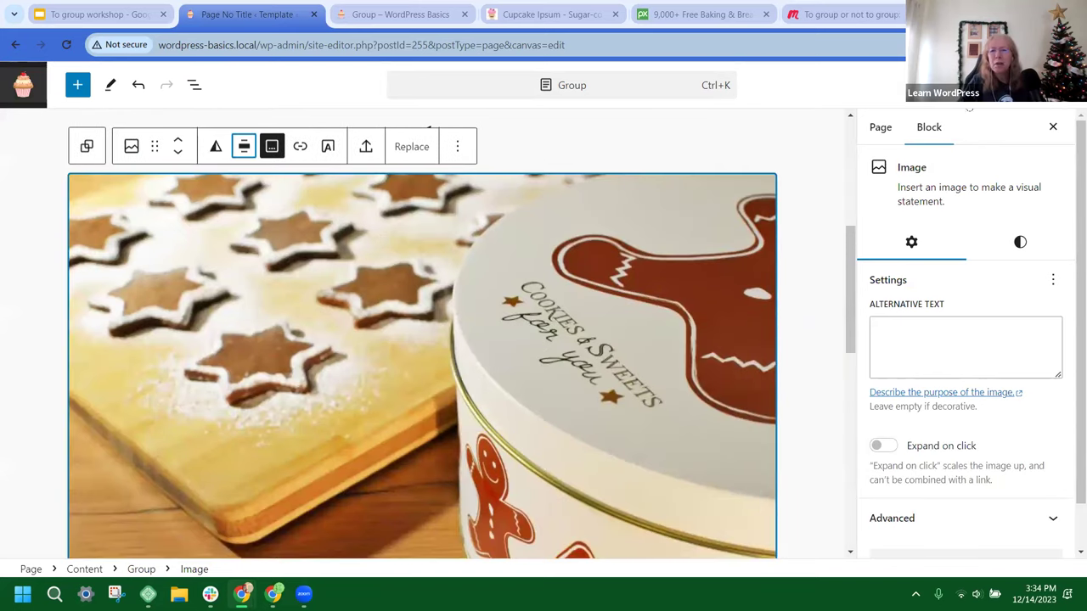
# Step: Save the page and reload the published Group page to check the width of the cookie image
pyautogui.click(934, 85)
pyautogui.click(892, 85)
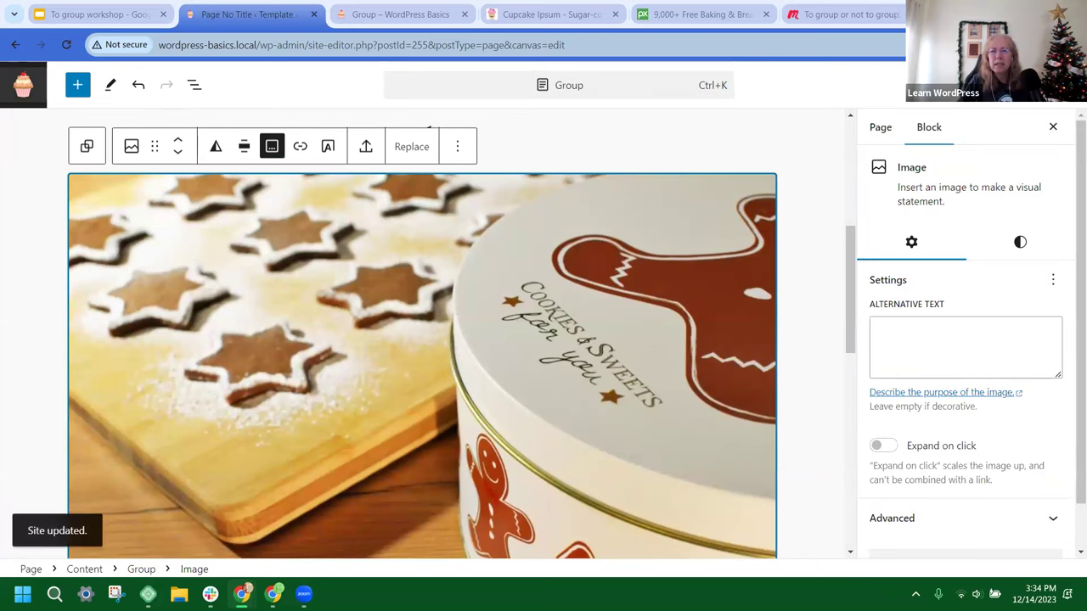
pyautogui.click(411, 14)
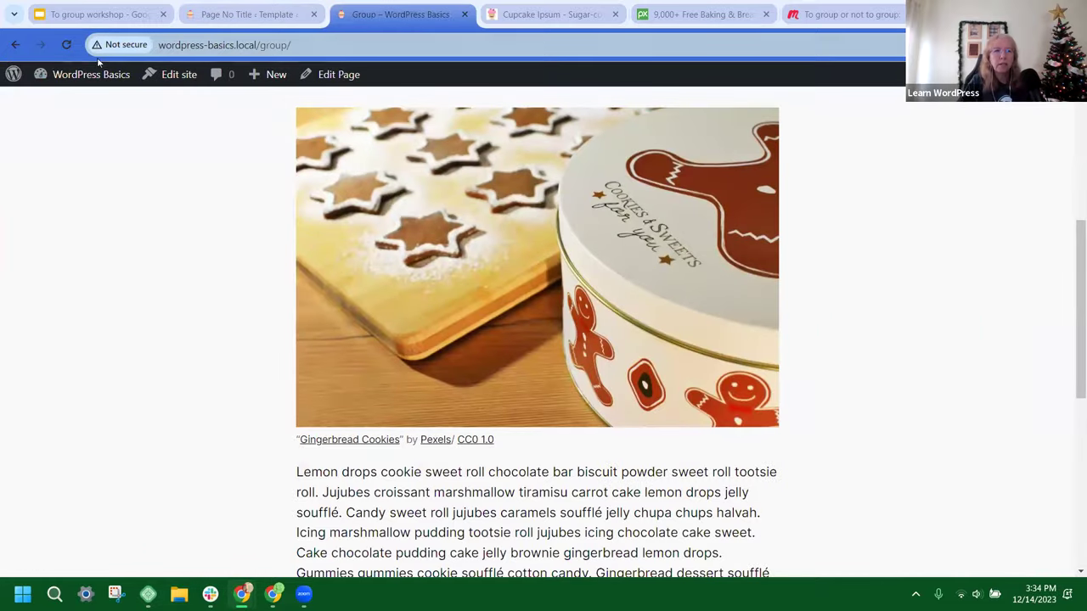
pyautogui.click(65, 45)
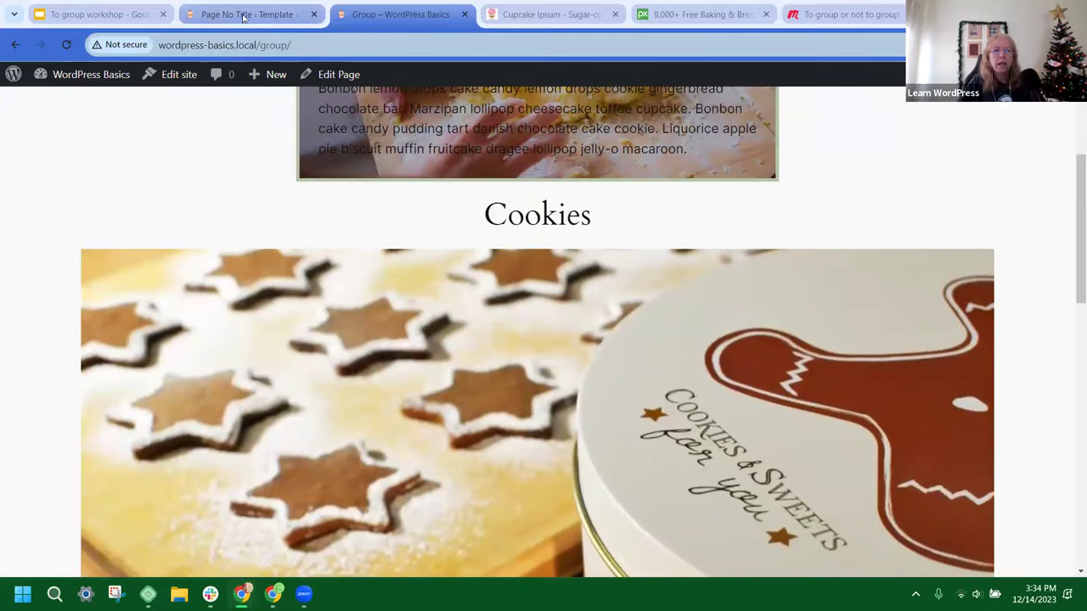
# Step: Return to the page editor, show the block list and check the alignment option of the image in 2-Group-Cookies
pyautogui.click(244, 15)
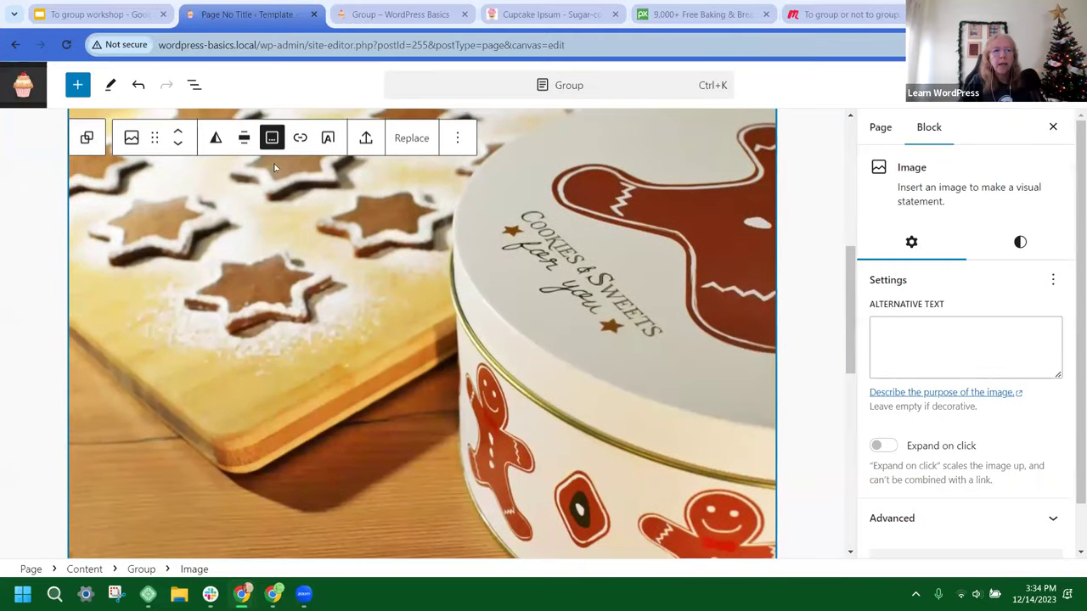
pyautogui.click(195, 85)
pyautogui.click(102, 247)
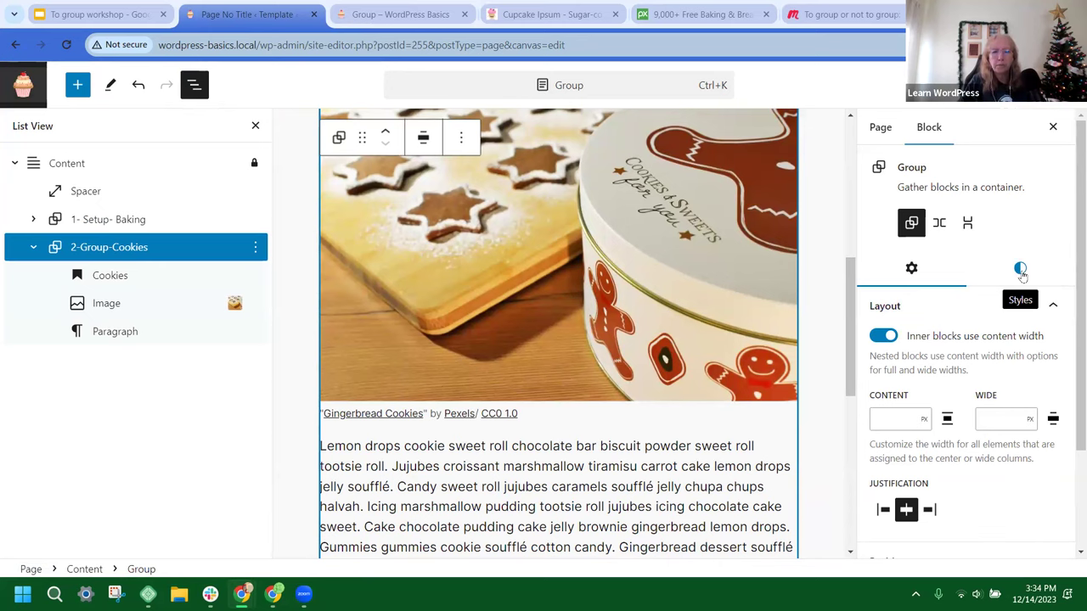
pyautogui.click(115, 308)
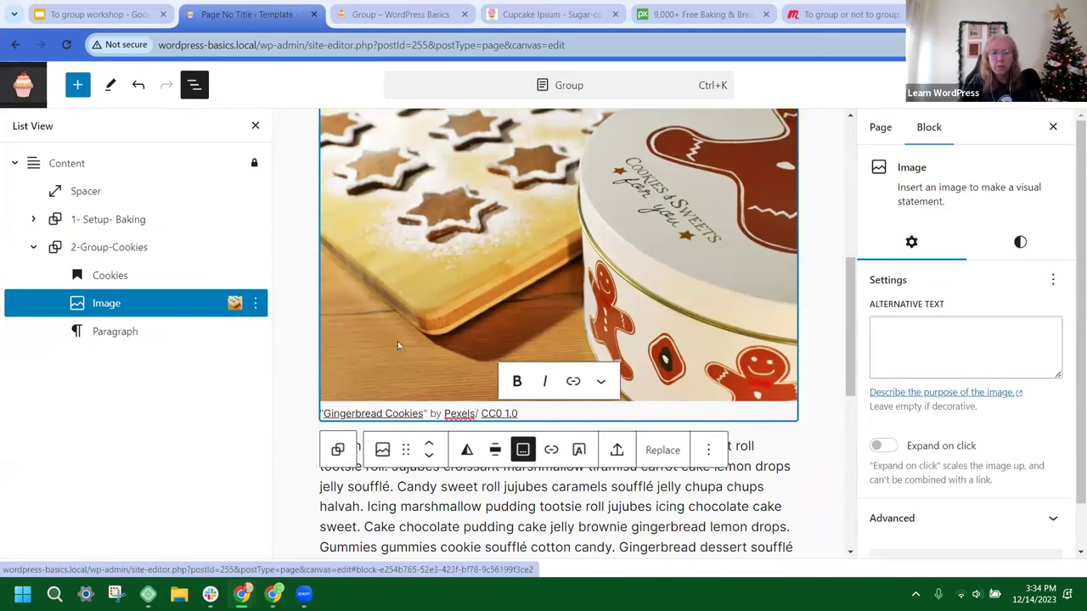
pyautogui.click(496, 450)
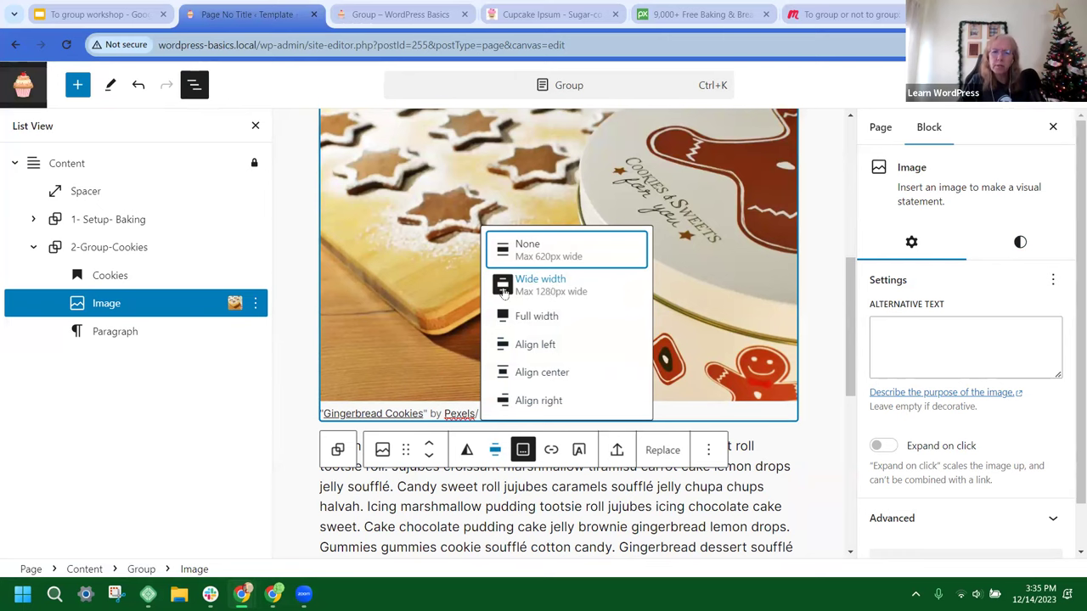
pyautogui.click(574, 293)
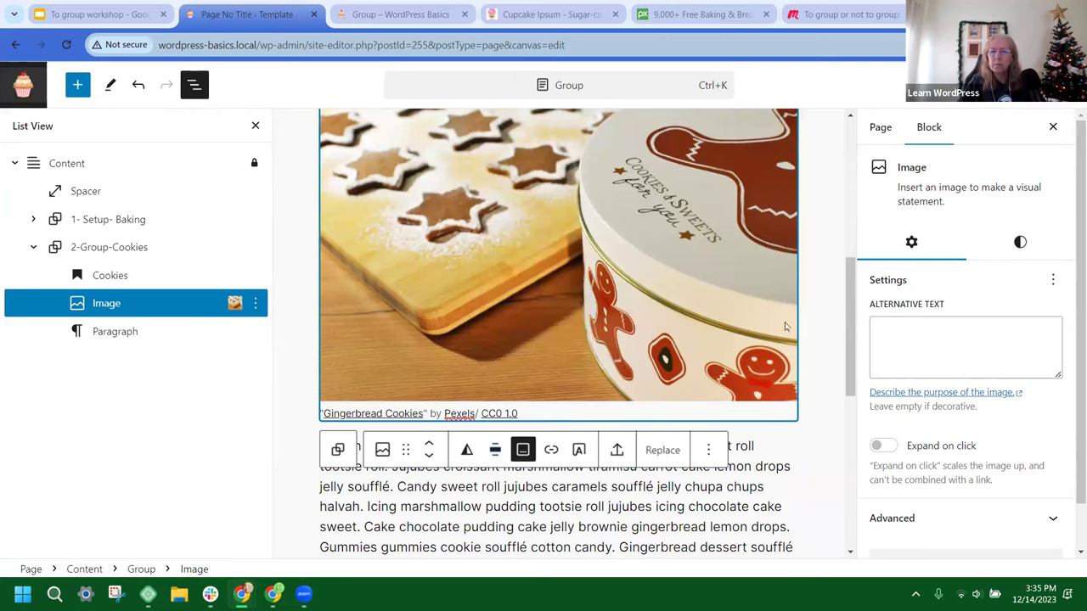
# Step: Give the 2-Group-Cookies group a 5 px border in the theme colour Accent / Three (#D8613C)
pyautogui.click(109, 247)
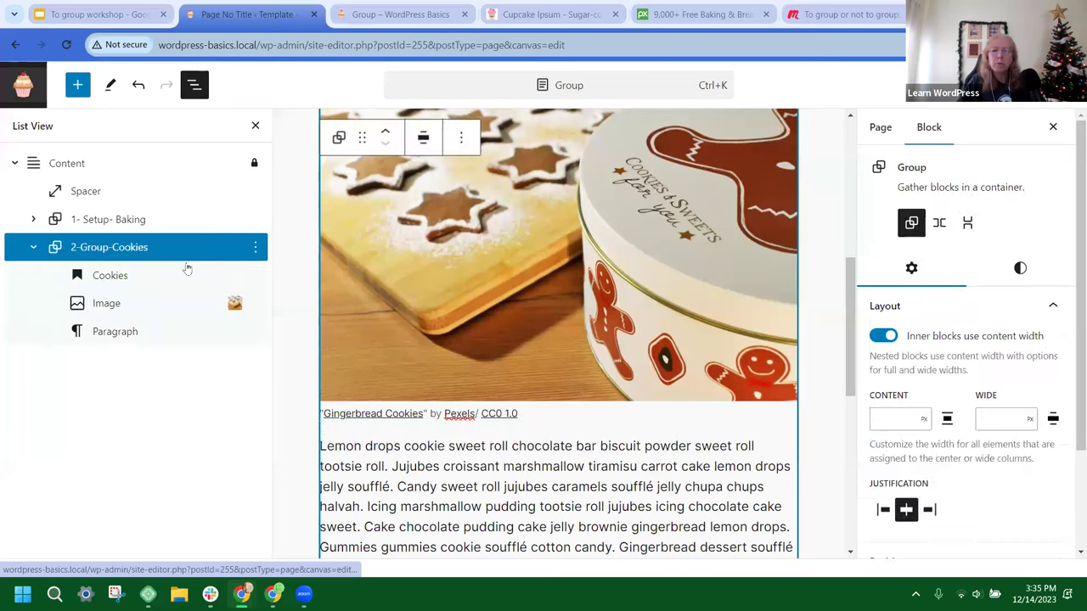
pyautogui.click(1019, 268)
pyautogui.scroll(-7, 944, 373)
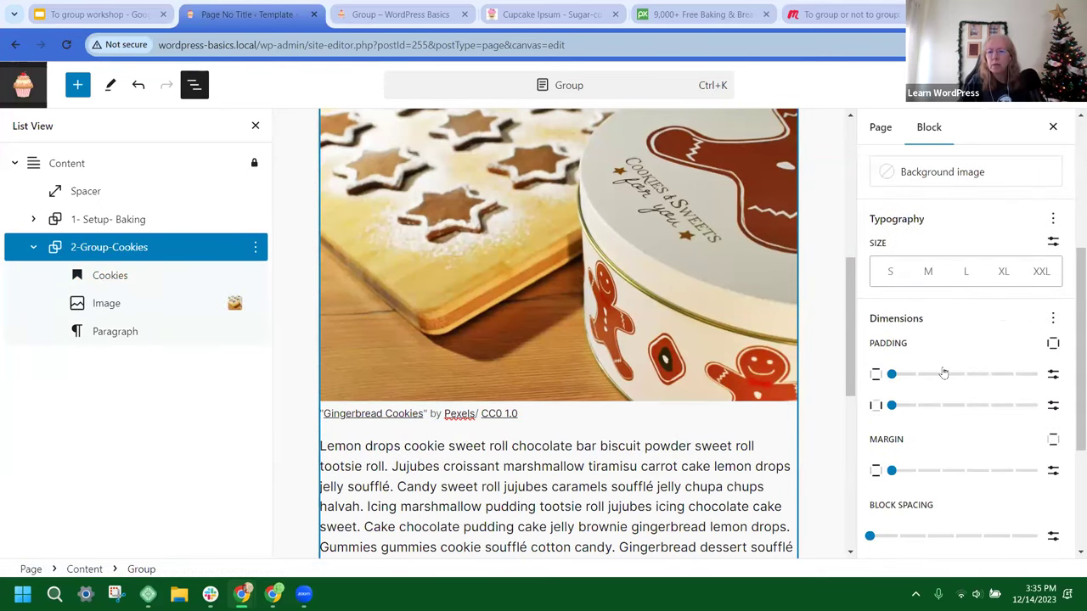
pyautogui.click(884, 466)
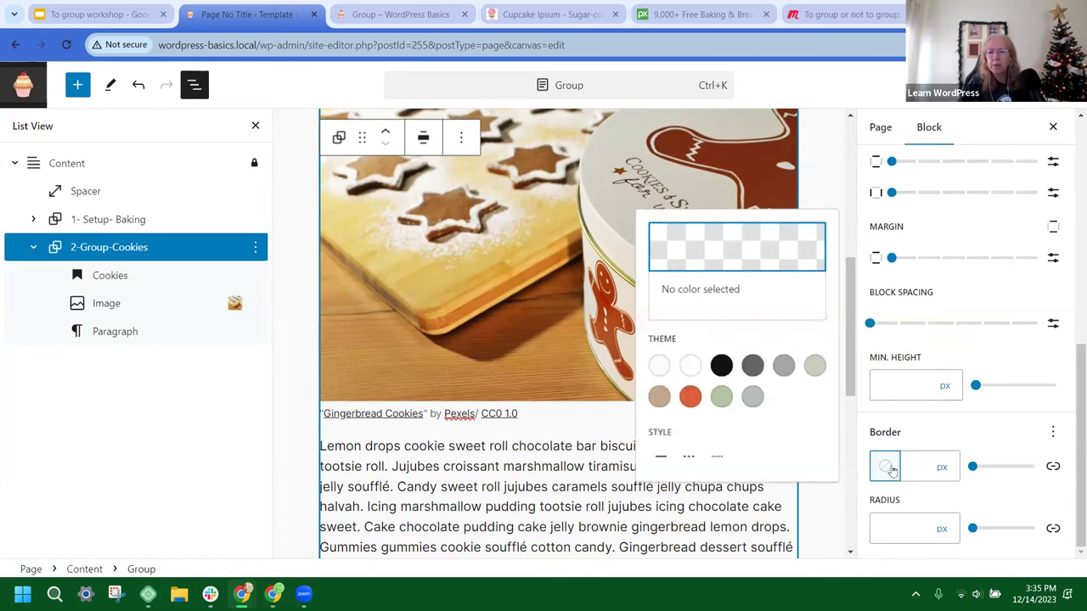
pyautogui.click(689, 397)
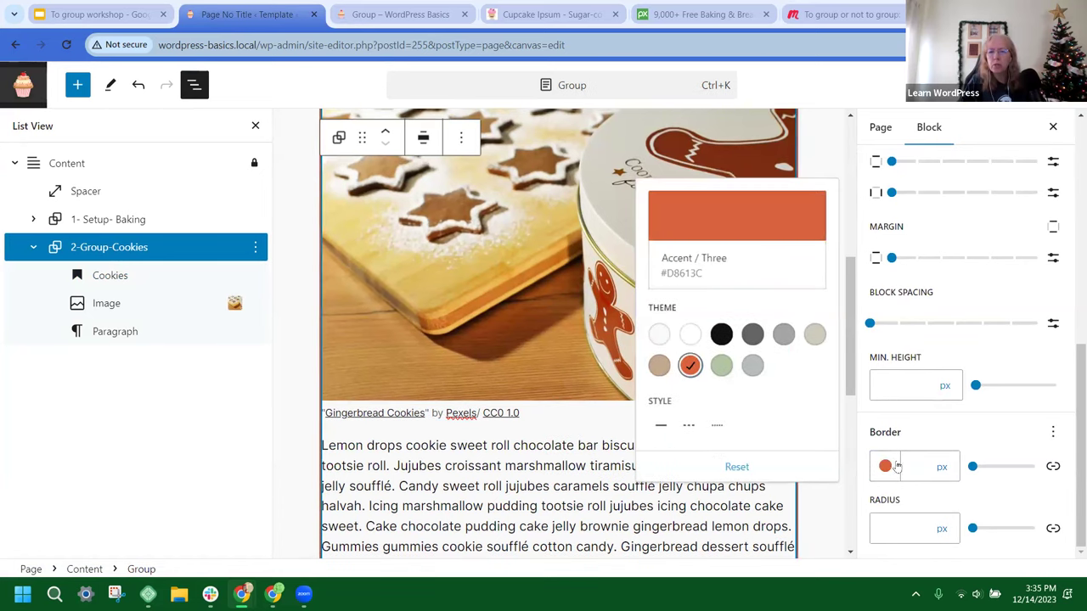
pyautogui.click(904, 459)
pyautogui.click(906, 459)
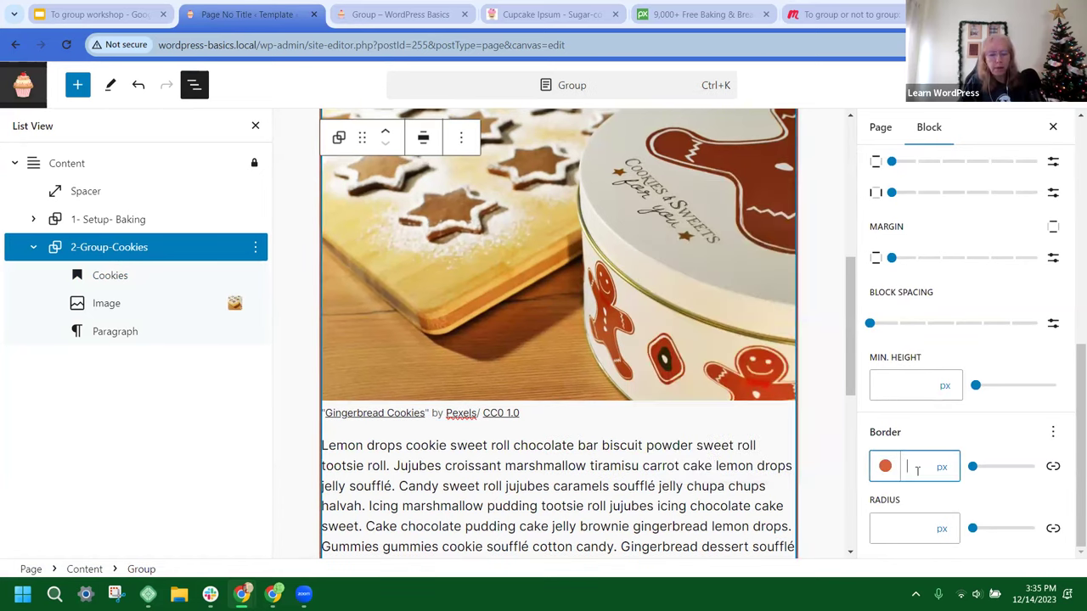
pyautogui.write('5')
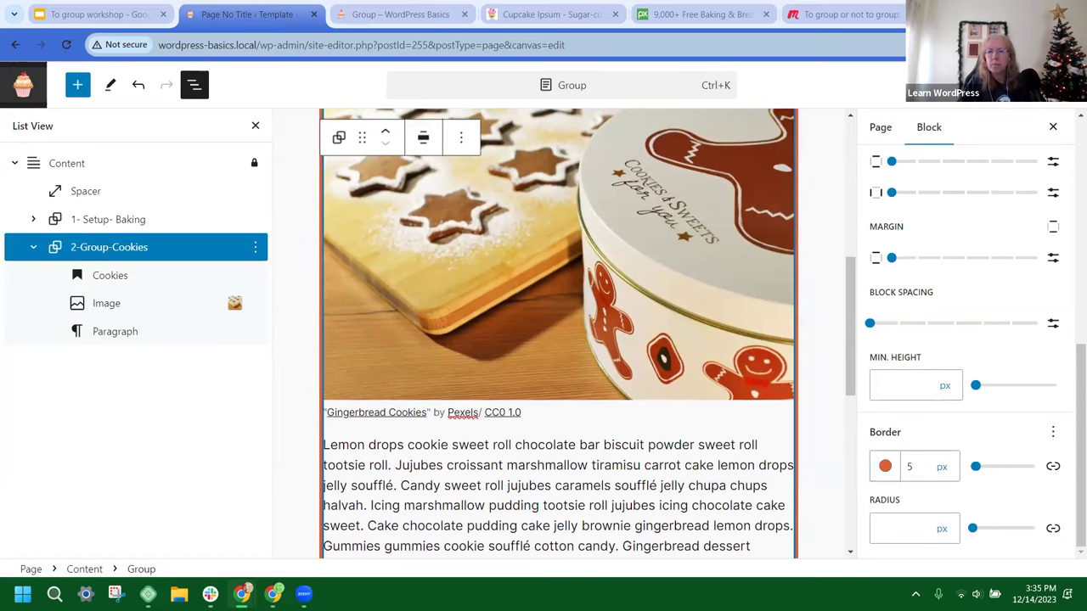
# Step: Save the page and reload the published Group page to check the border around the Cookies group
pyautogui.click(1018, 85)
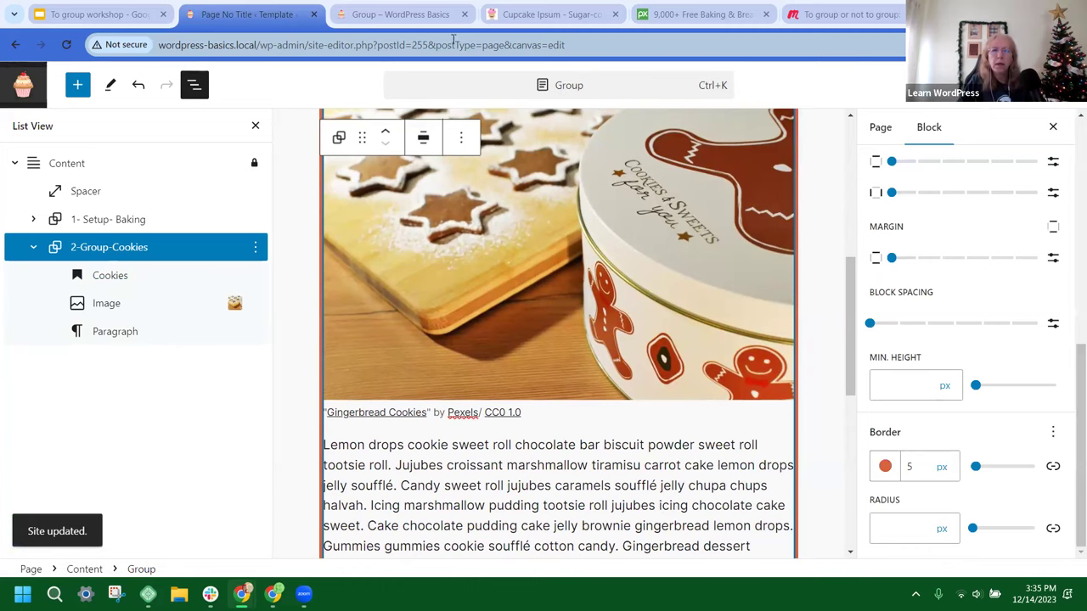
pyautogui.click(399, 14)
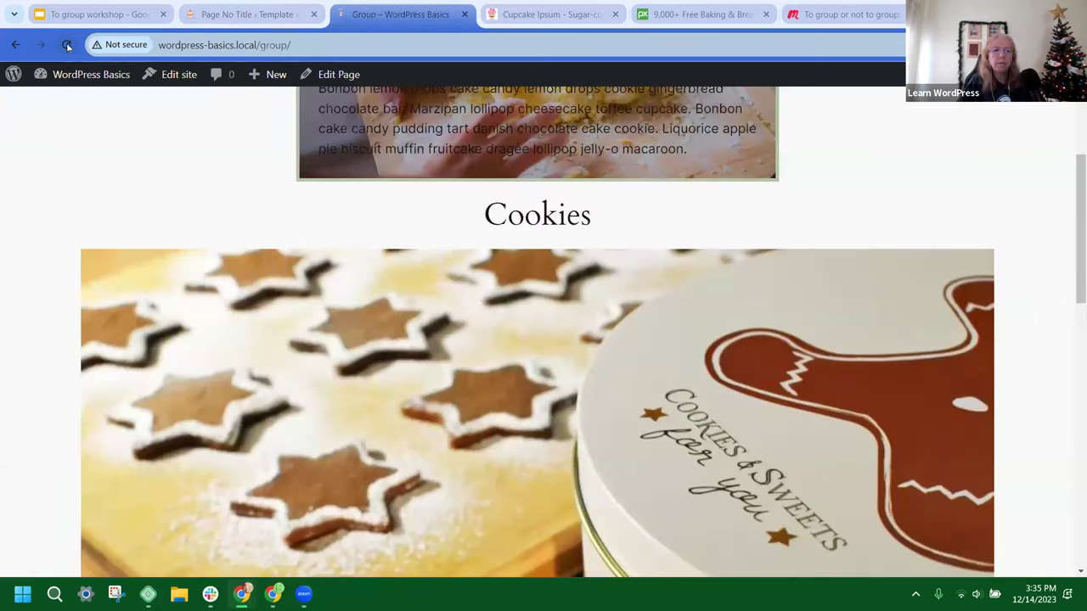
pyautogui.click(67, 45)
pyautogui.scroll(-6, 941, 264)
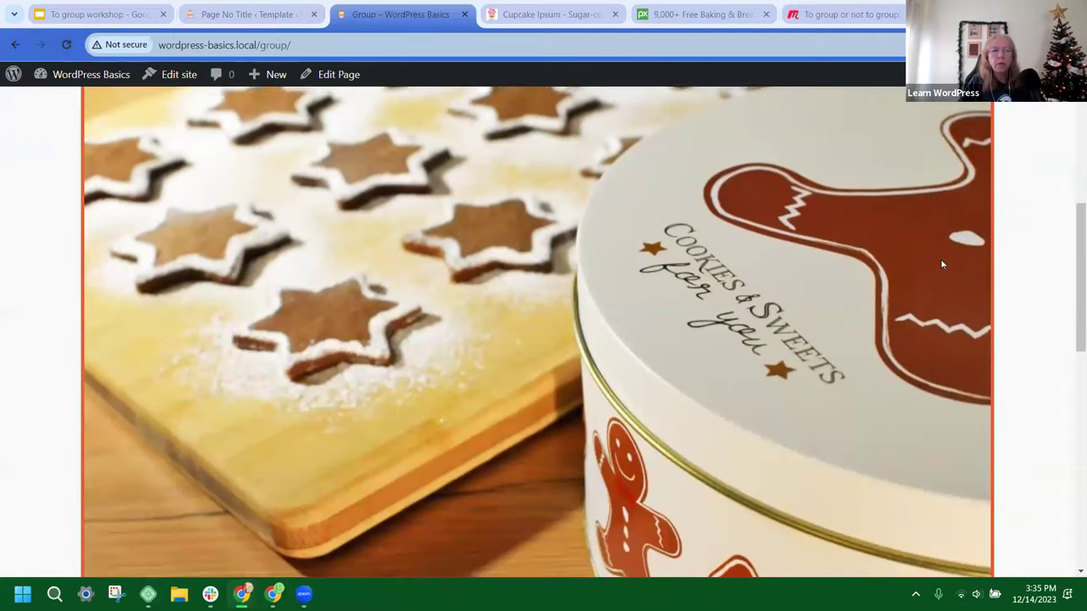
pyautogui.scroll(-1, 940, 264)
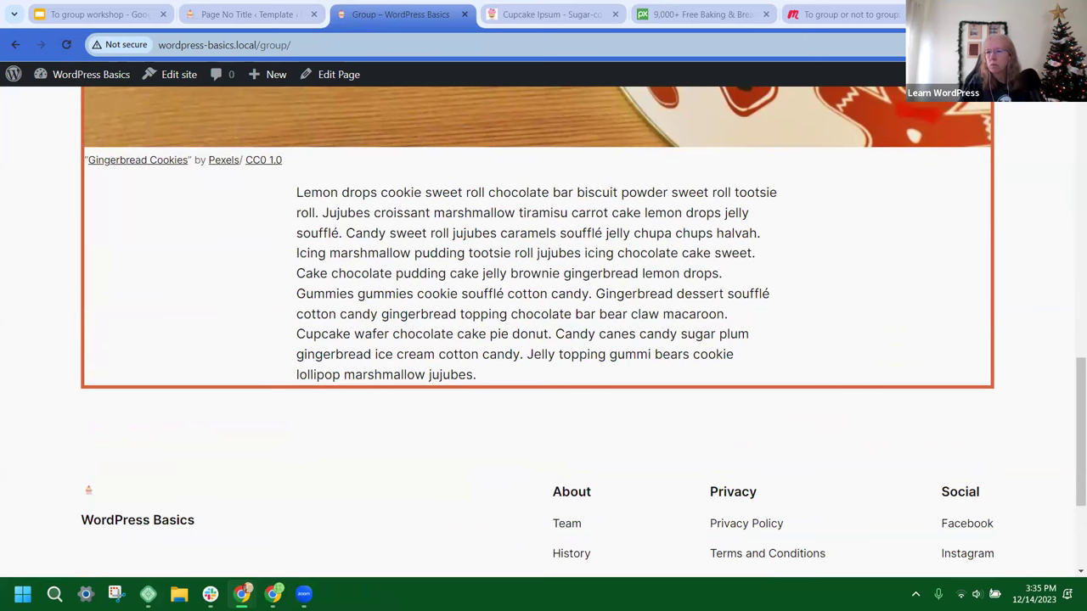
# Step: Return to the page editor and open the style settings of the image in 2-Group-Cookies
pyautogui.click(293, 15)
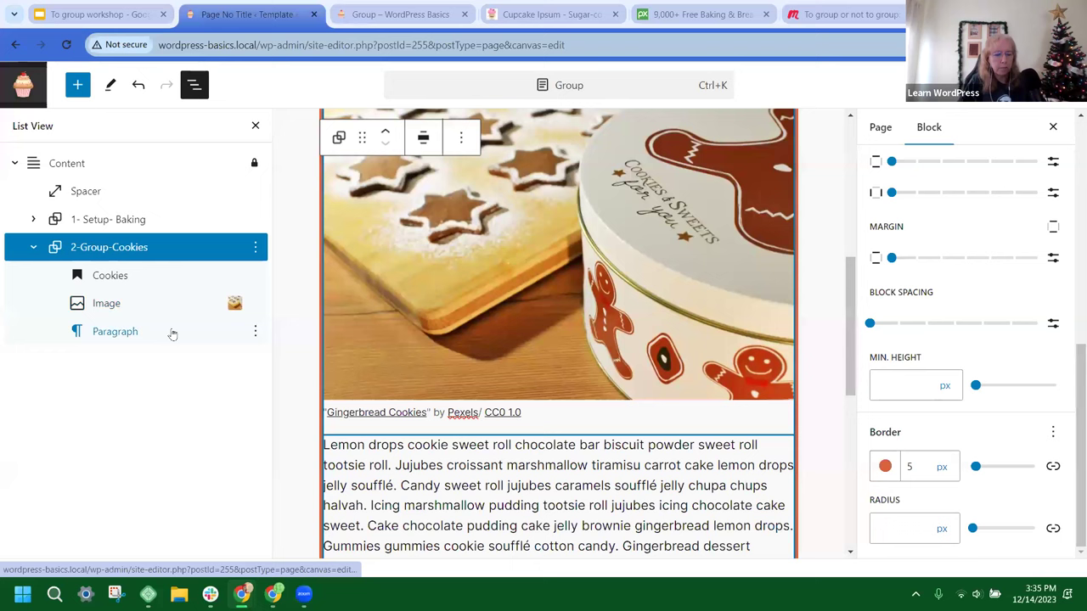
pyautogui.hotkey('ctrl', '+')
pyautogui.hotkey('ctrl', '+')
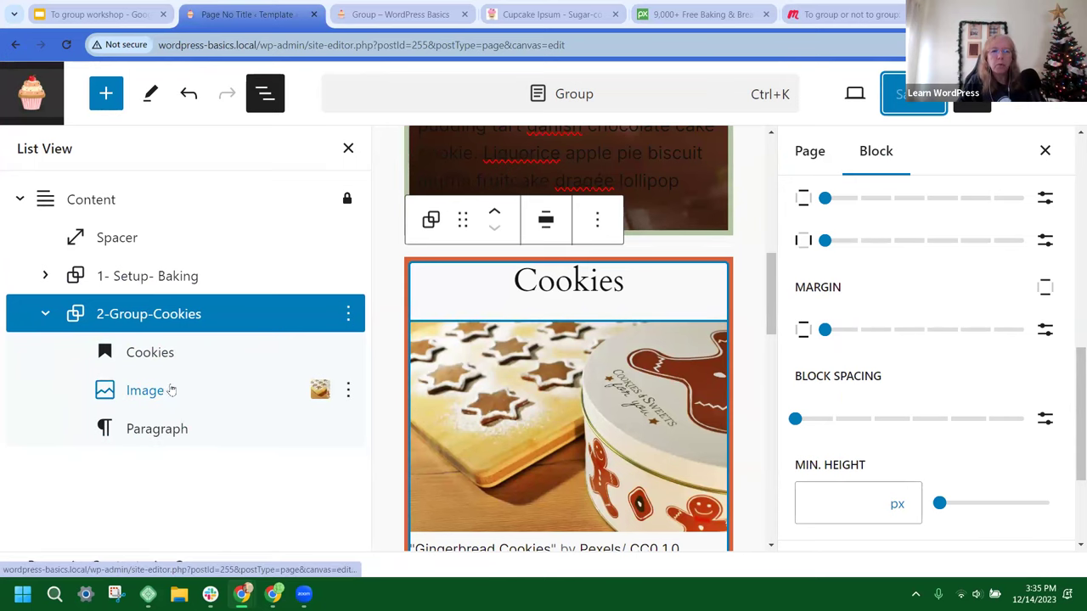
pyautogui.hotkey('ctrl', '-')
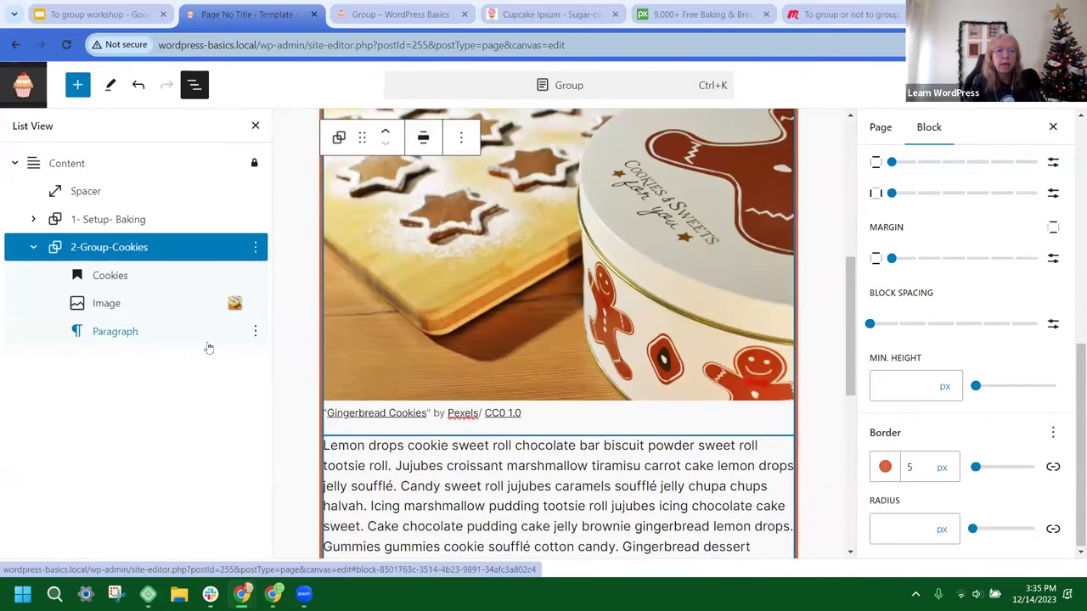
pyautogui.hotkey('ctrl', '-')
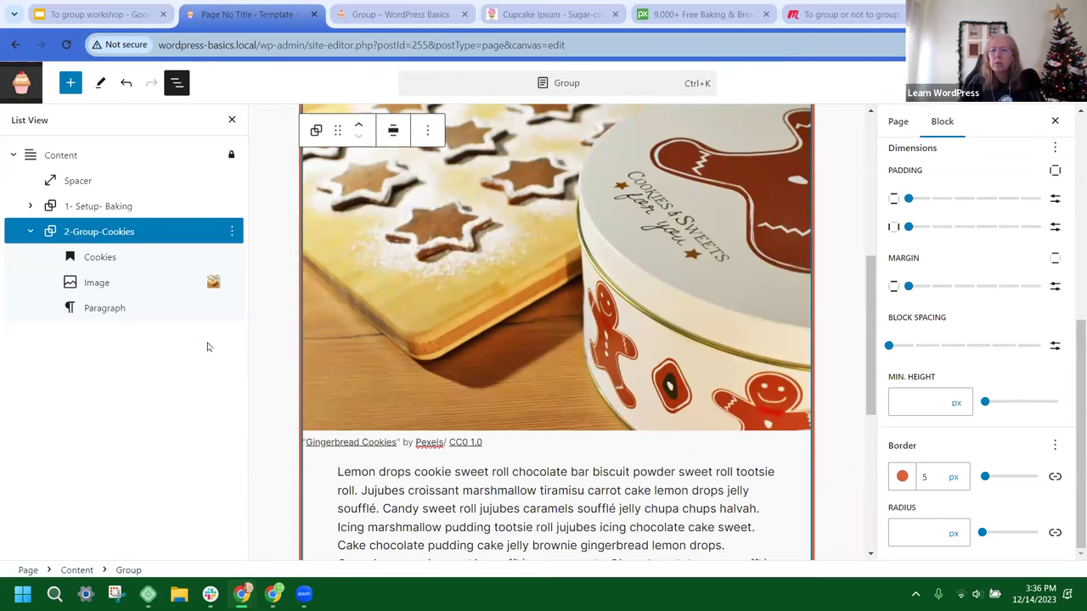
pyautogui.click(98, 283)
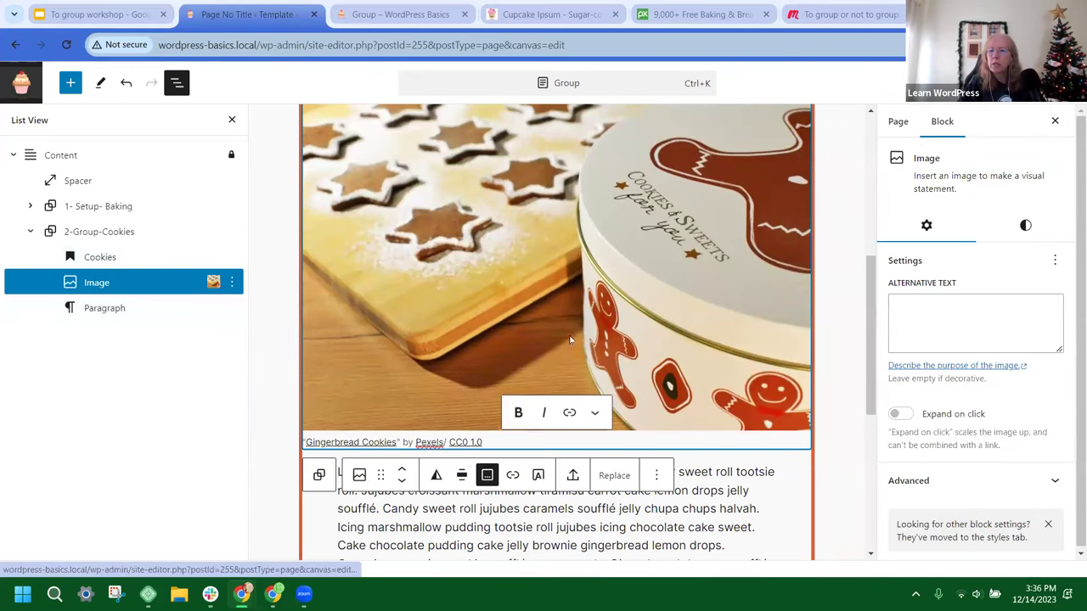
pyautogui.click(1025, 227)
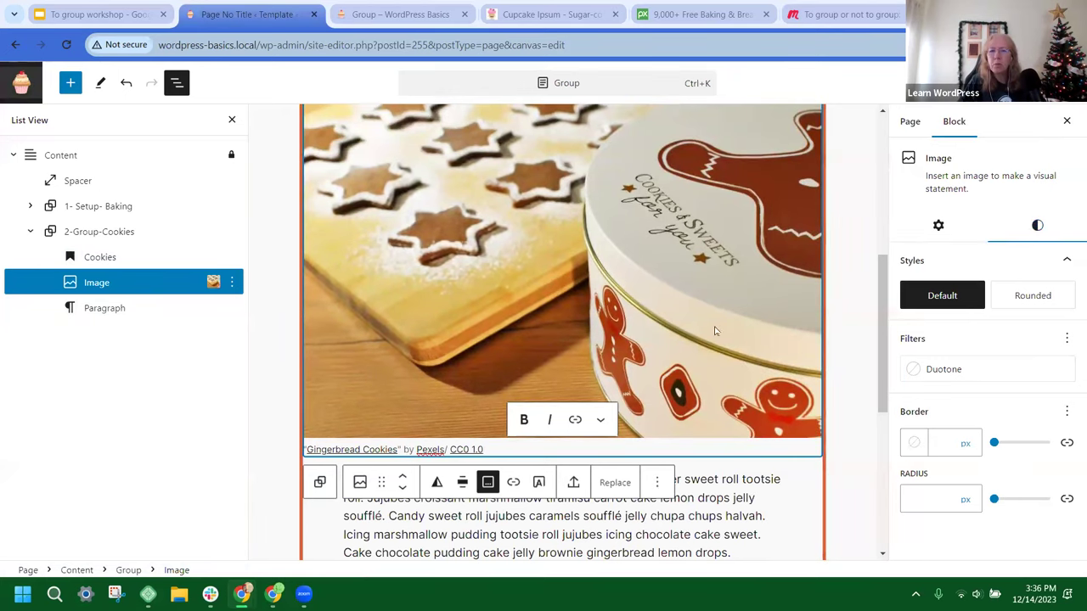
# Step: Try the black-and-white, black-and-tan and black-and-orange duotone filters on the cookie image, and clear the filter
pyautogui.click(1066, 338)
pyautogui.click(1066, 339)
pyautogui.click(922, 370)
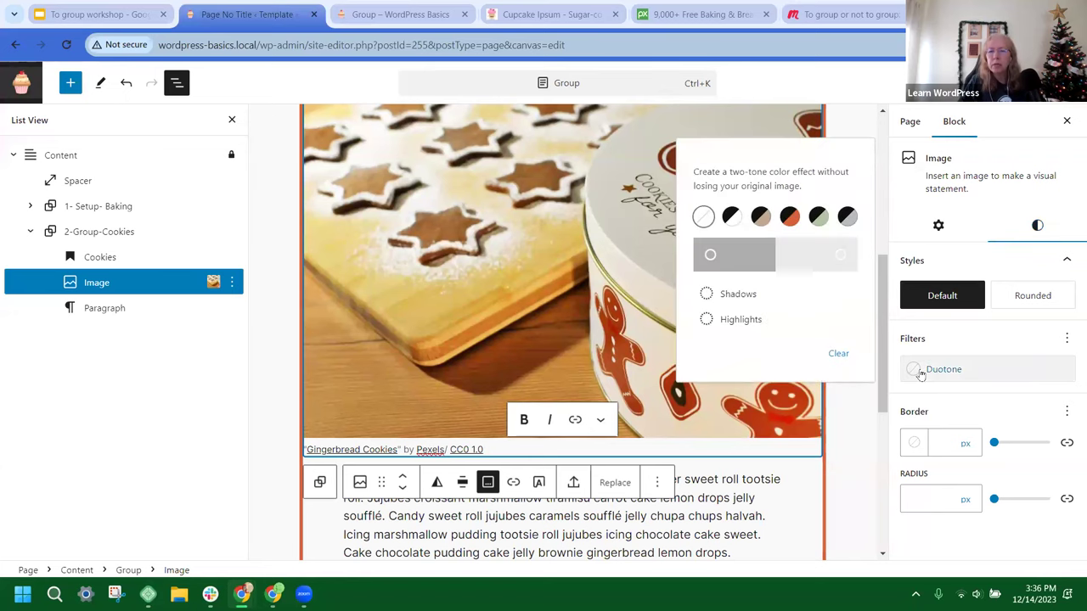
pyautogui.click(731, 215)
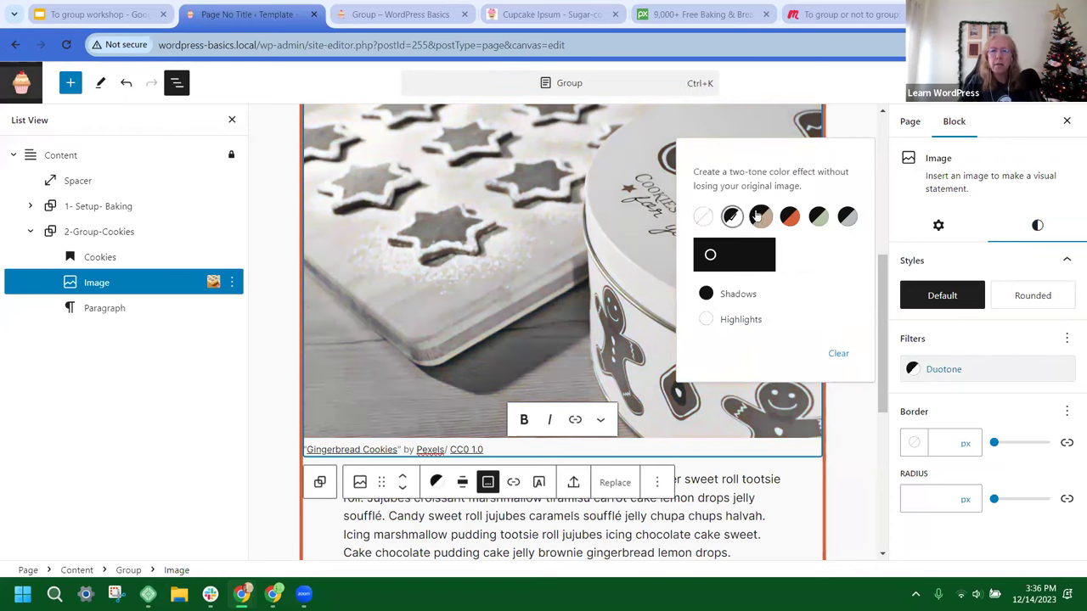
pyautogui.click(761, 215)
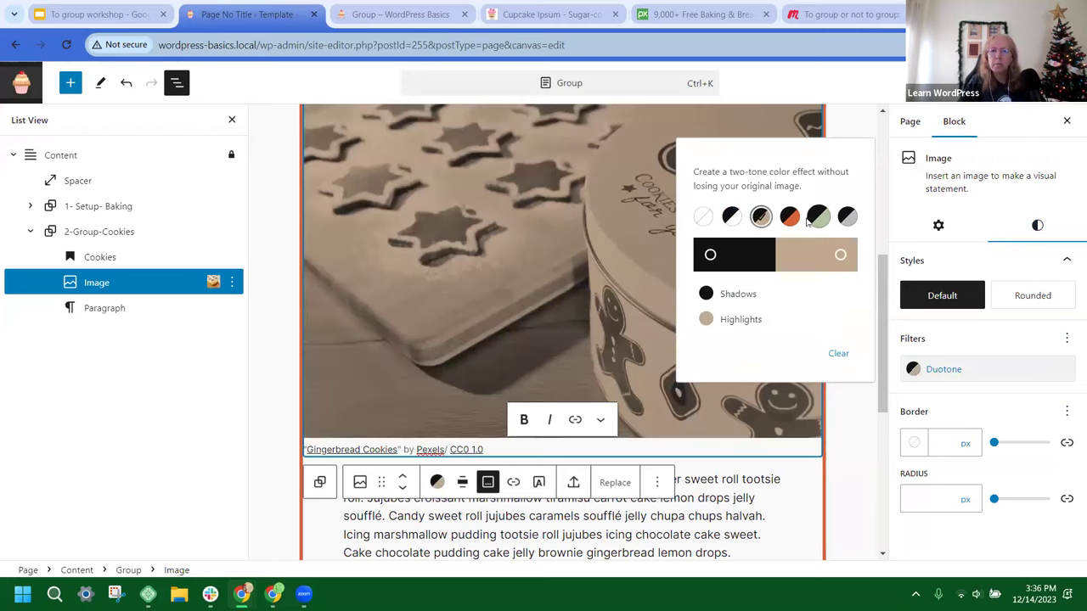
pyautogui.click(791, 217)
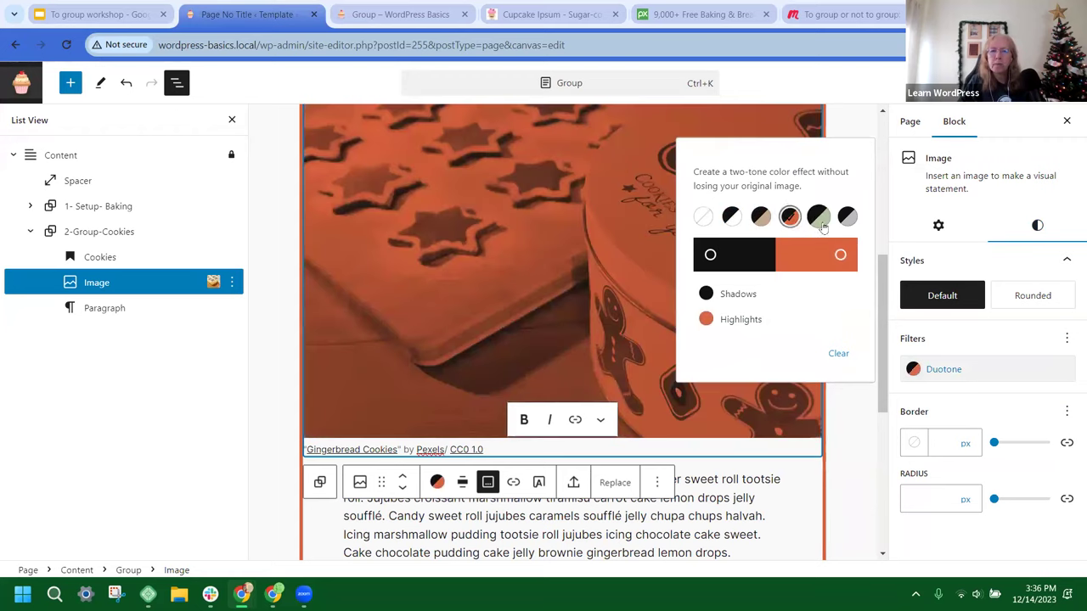
pyautogui.click(839, 361)
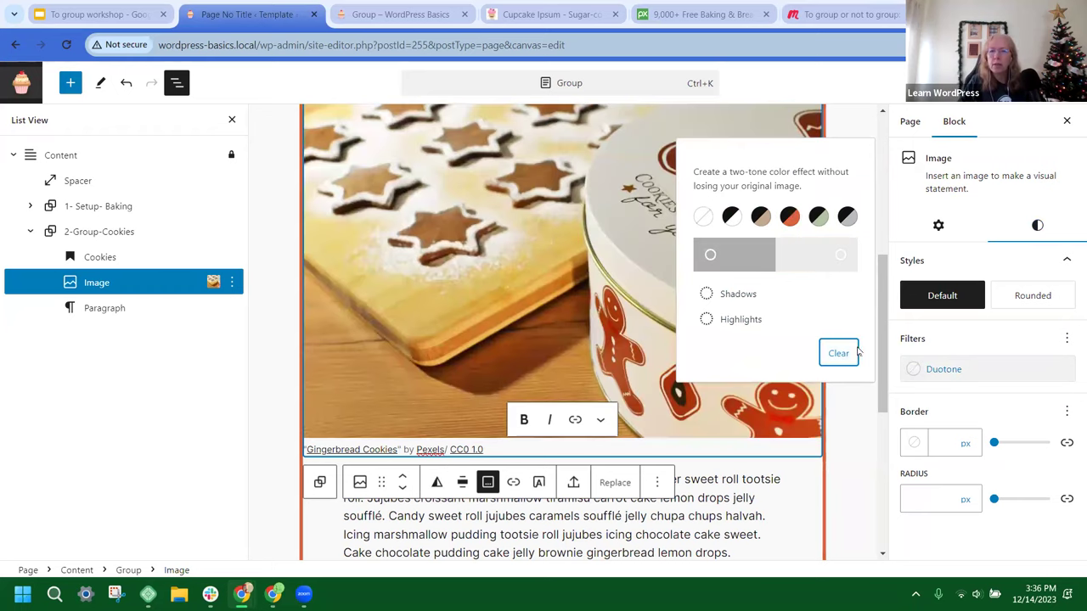
pyautogui.click(867, 93)
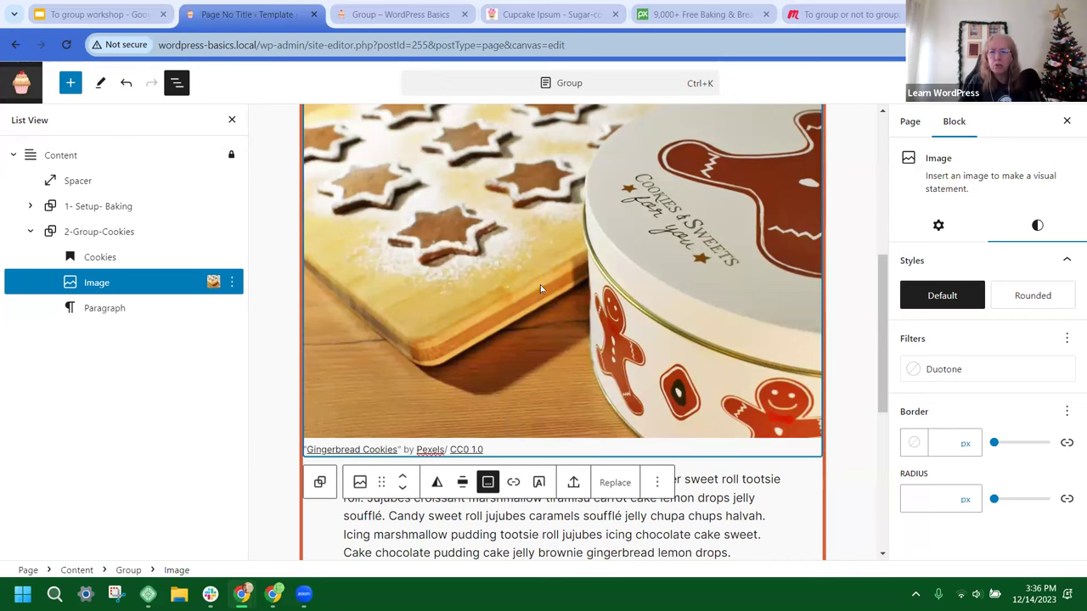
# Step: Set the alignment of the cookie image in 2-Group-Cookies to None
pyautogui.scroll(-3, 538, 289)
pyautogui.scroll(2, 538, 292)
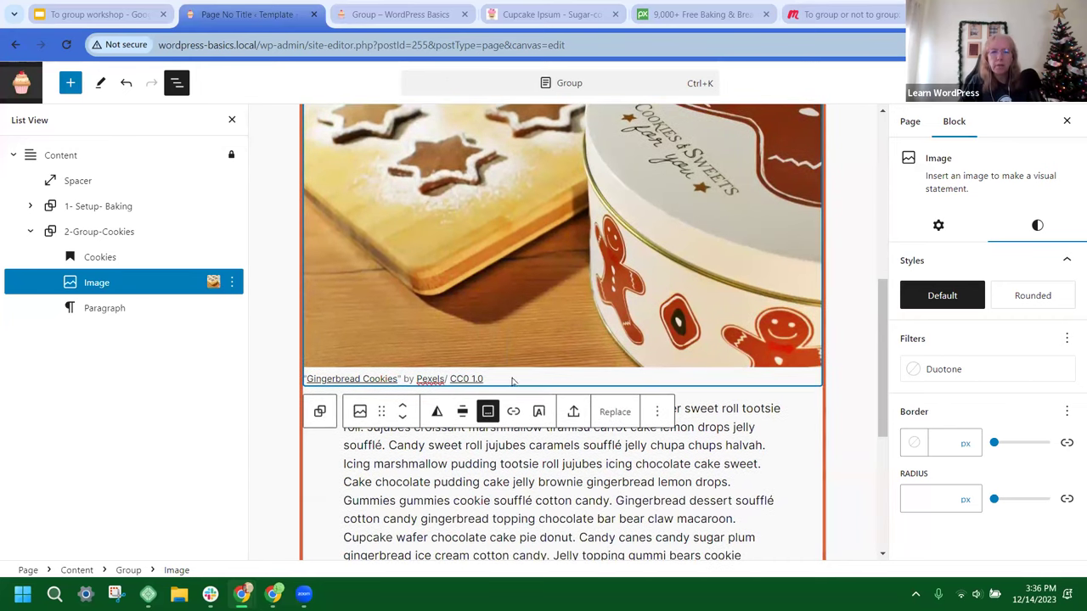
pyautogui.click(463, 412)
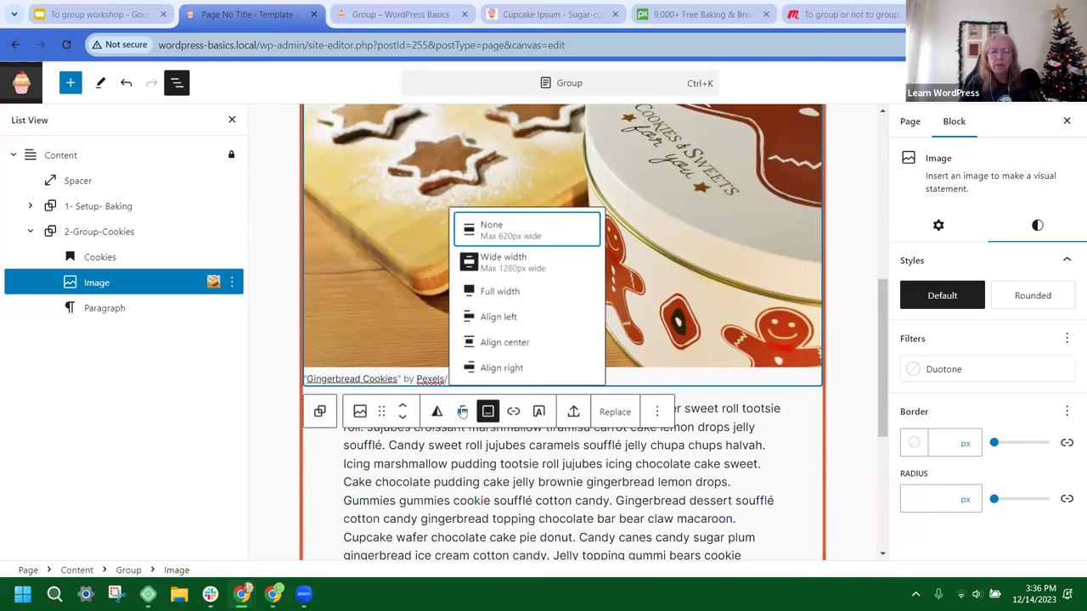
pyautogui.click(468, 230)
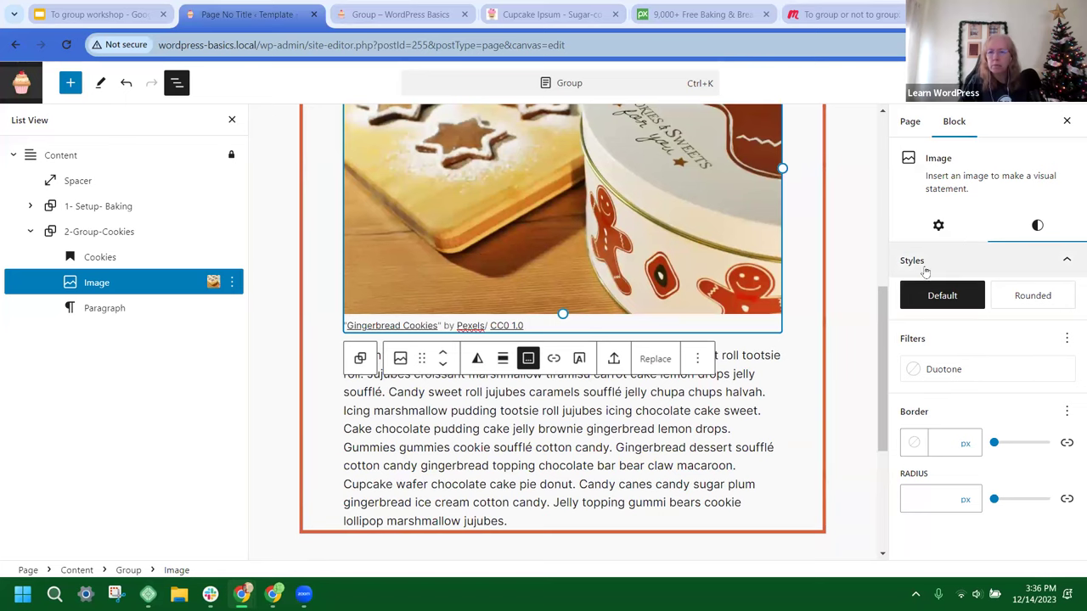
# Step: Examine the aspect ratio options in the cookie image's settings without choosing one
pyautogui.click(941, 227)
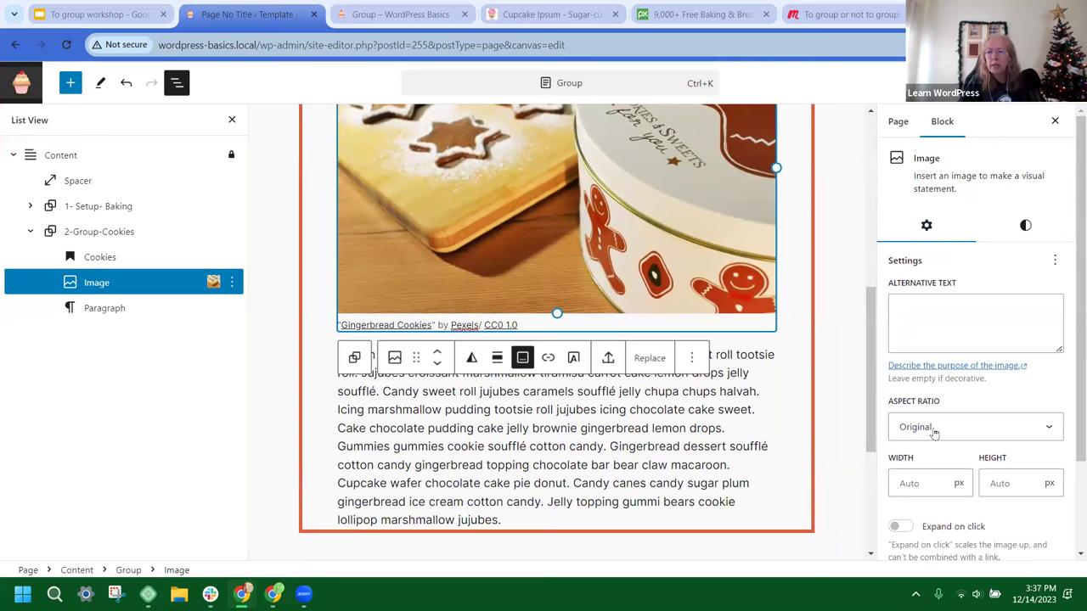
pyautogui.click(1050, 430)
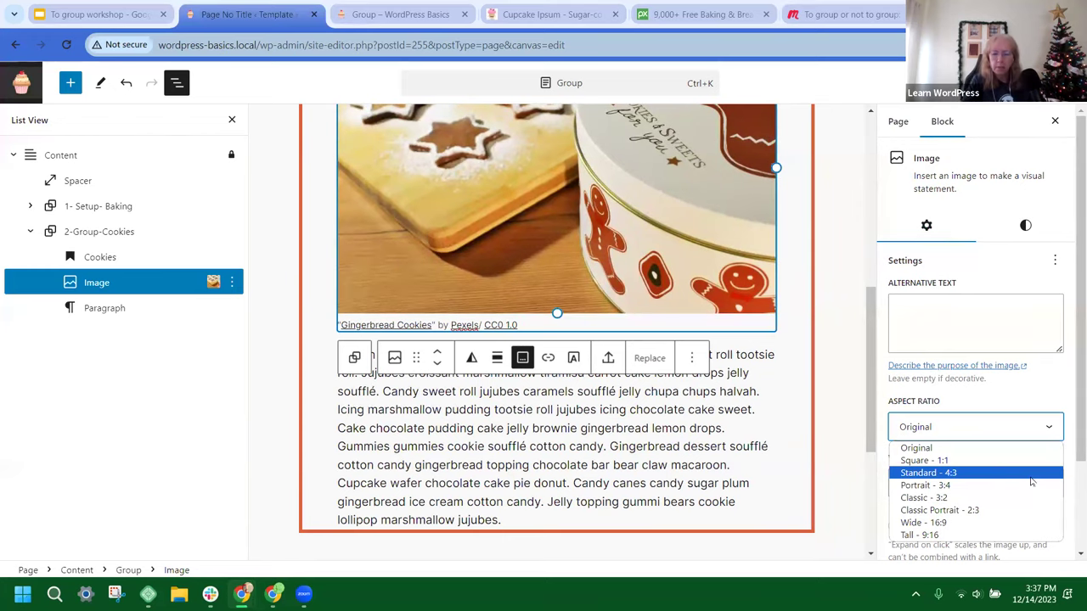
pyautogui.hotkey('ctrl', '+')
pyautogui.scroll(-2, 1028, 478)
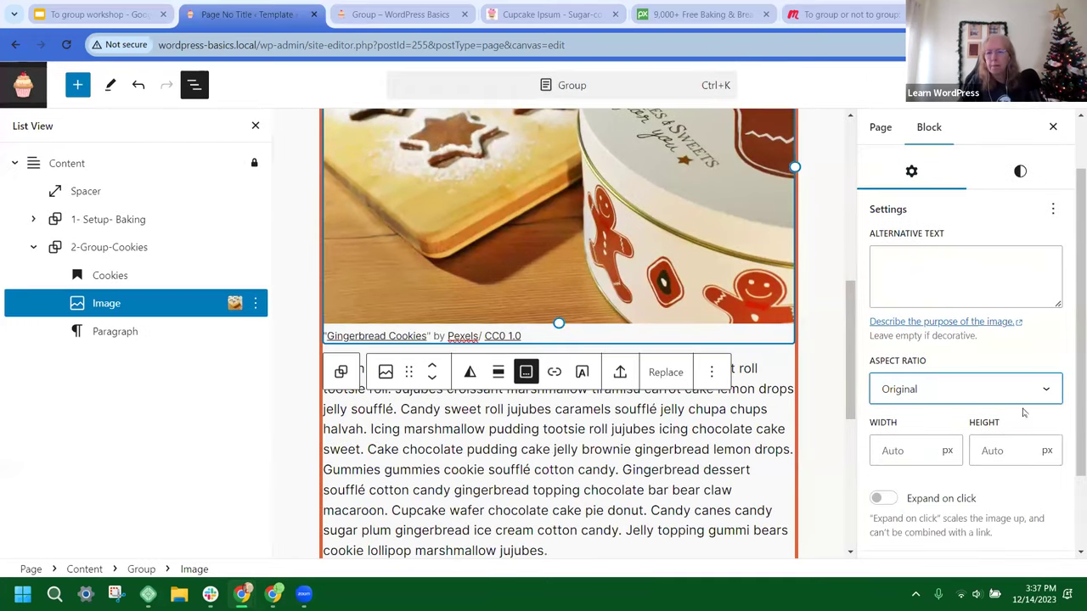
pyautogui.scroll(-1, 1046, 390)
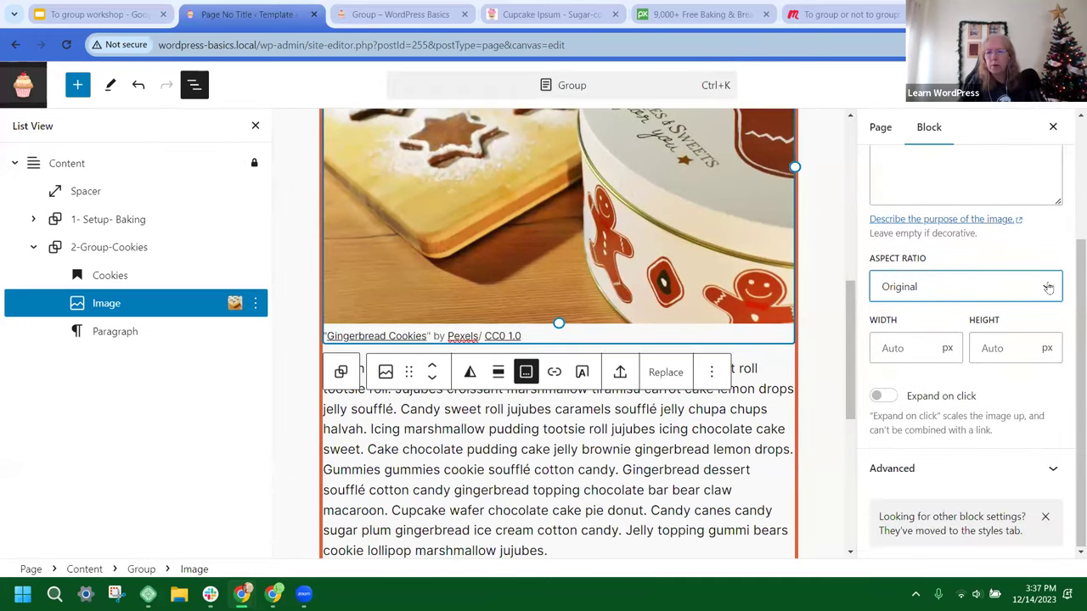
pyautogui.click(1047, 288)
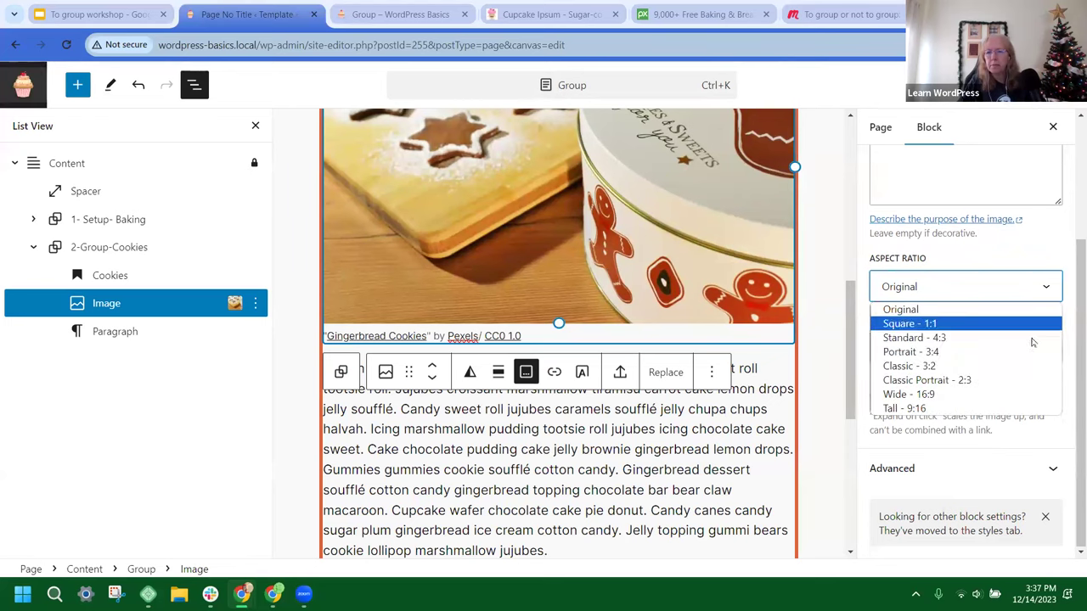
pyautogui.click(1020, 254)
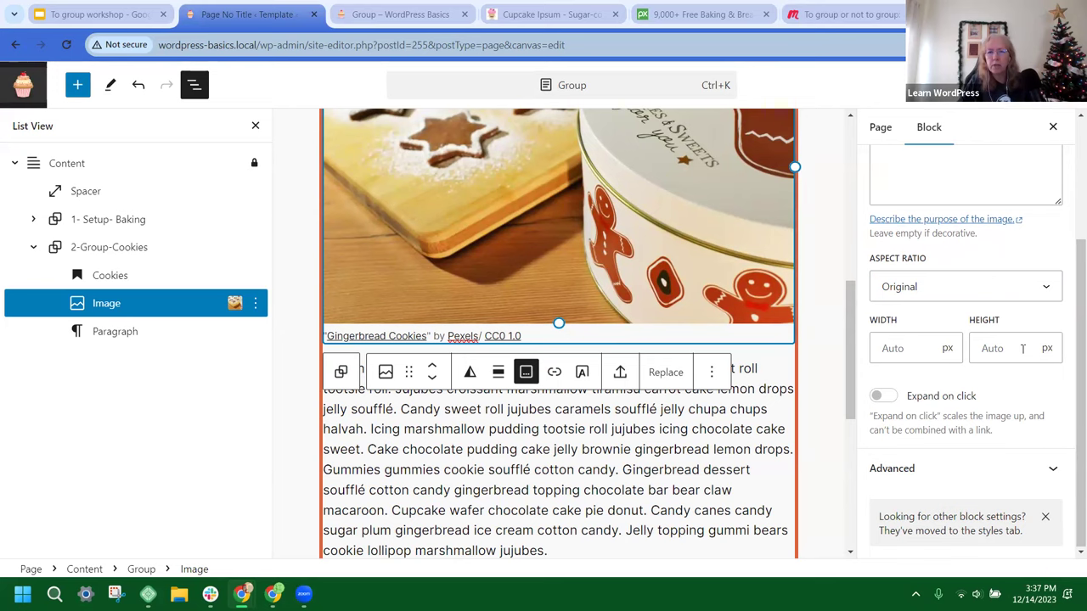
# Step: Shrink the cookie image freehand to about 510 px wide, and switch its alignment to wide width
pyautogui.moveTo(557, 323); pyautogui.dragTo(563, 247)
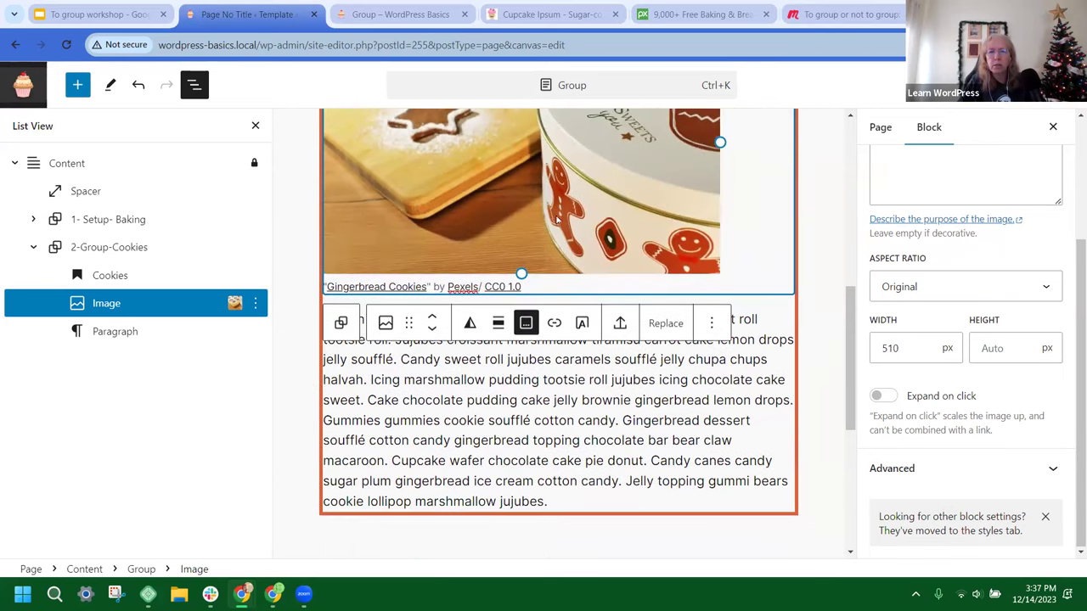
pyautogui.click(497, 323)
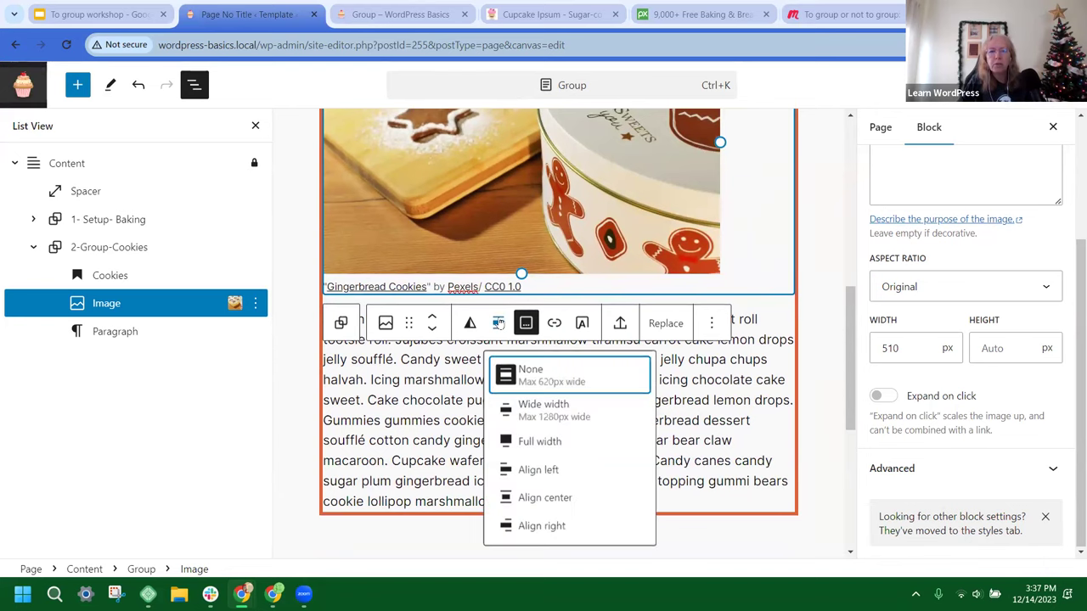
pyautogui.doubleClick(523, 416)
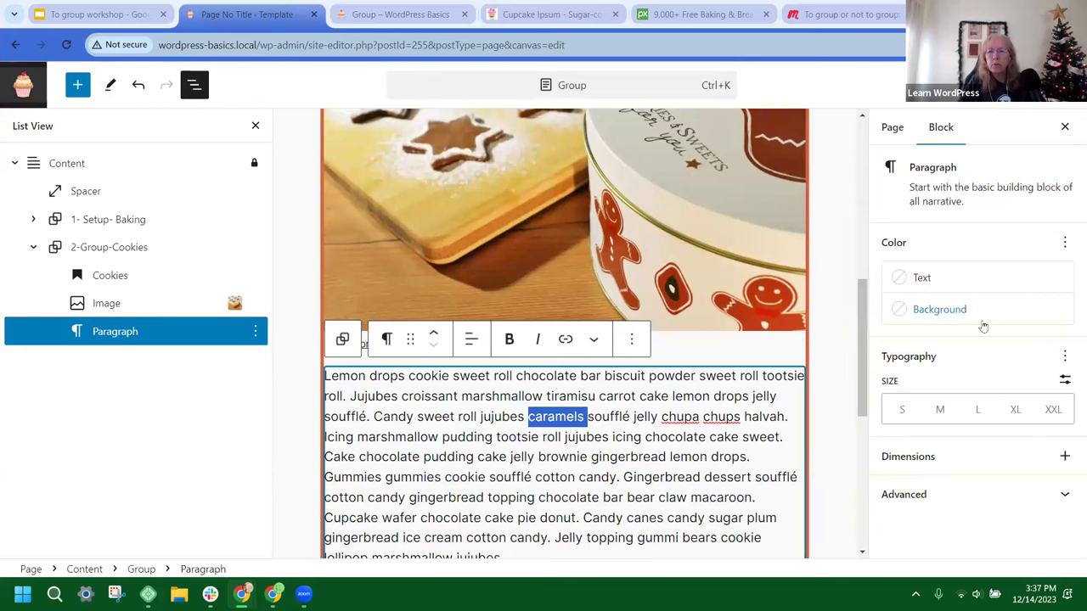
# Step: Select the cookie image and set its alignment to full width
pyautogui.click(644, 243)
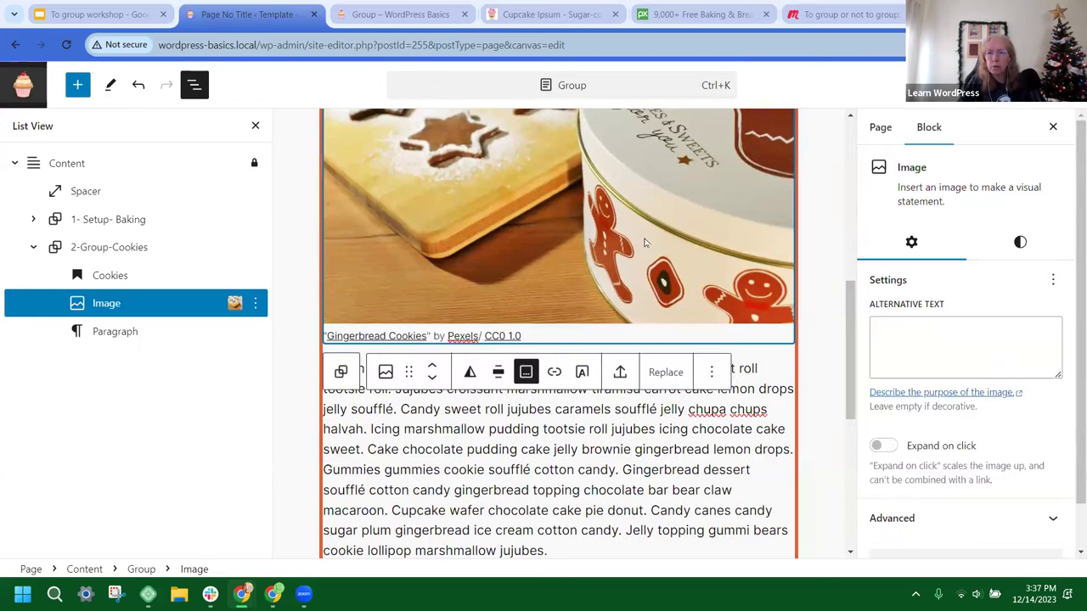
pyautogui.scroll(-1, 969, 318)
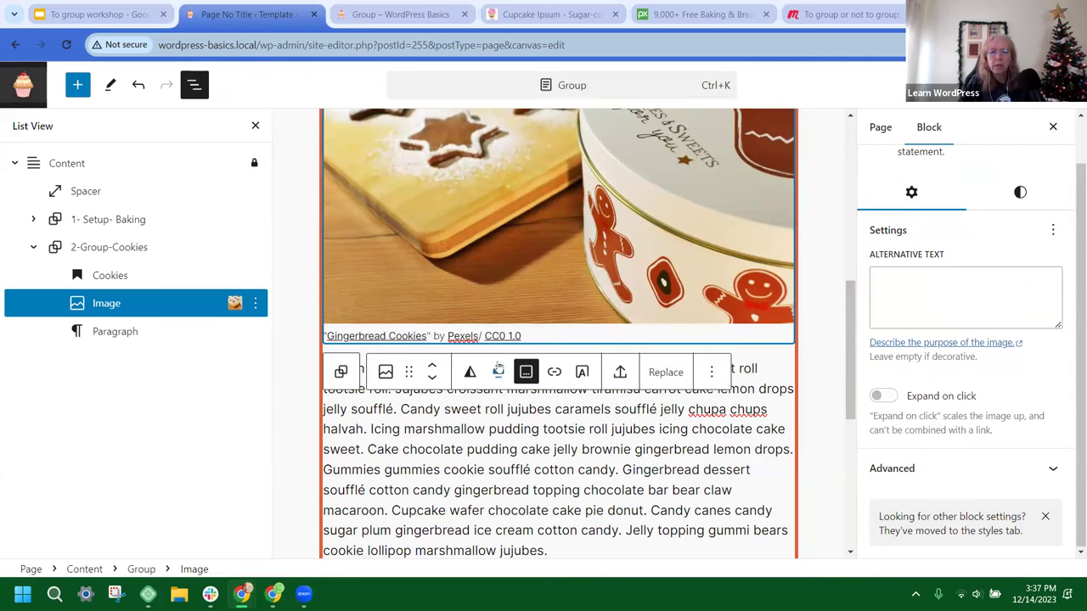
pyautogui.click(499, 372)
pyautogui.click(498, 372)
pyautogui.click(498, 372)
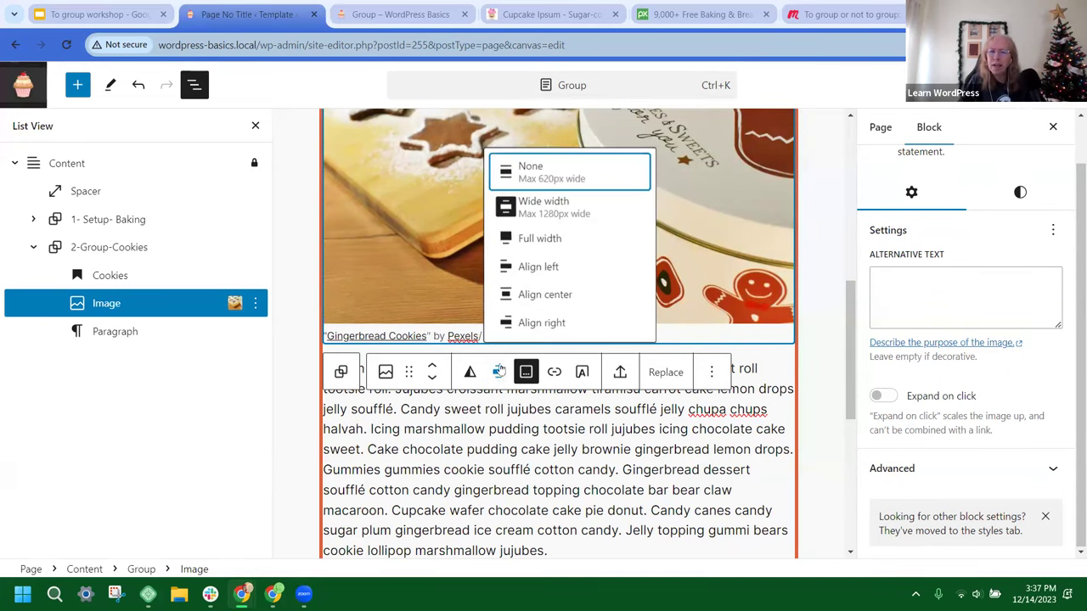
pyautogui.click(538, 241)
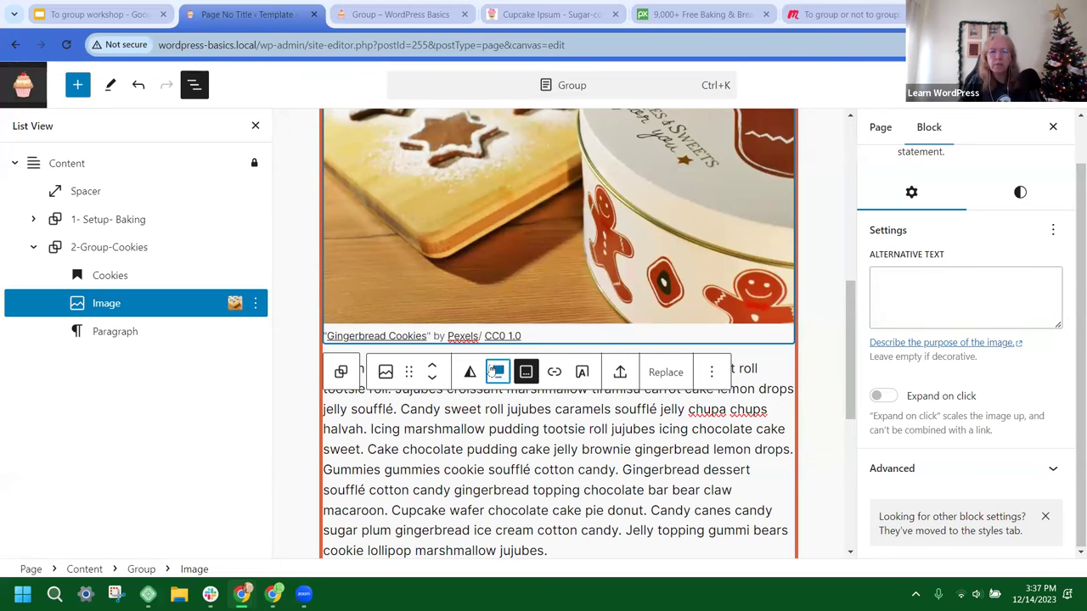
# Step: Set the cookie image's alignment to wide width and save the changes to the Group page
pyautogui.click(500, 374)
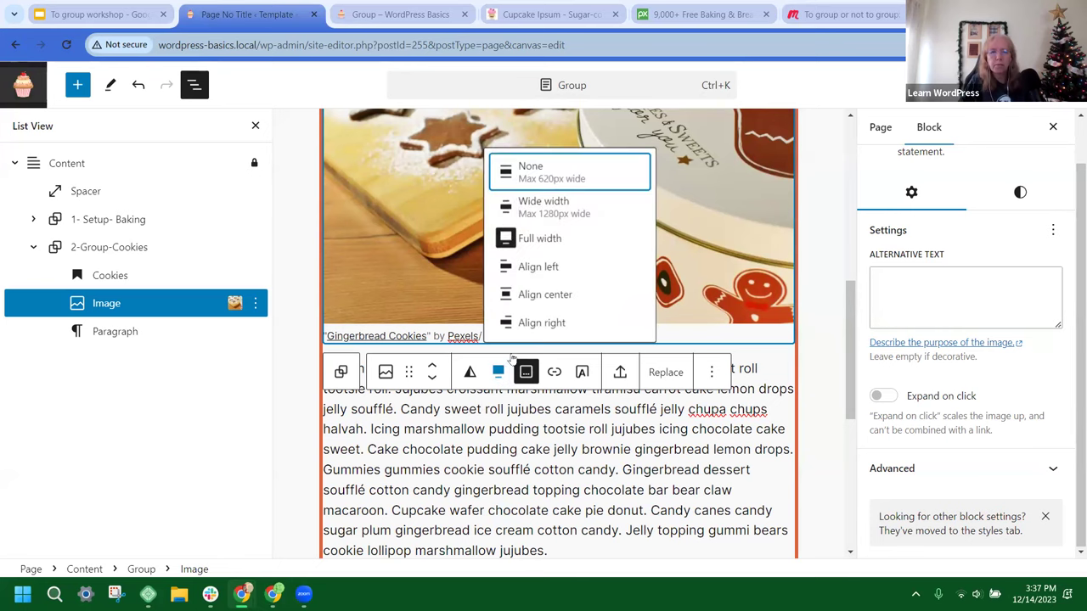
pyautogui.click(551, 206)
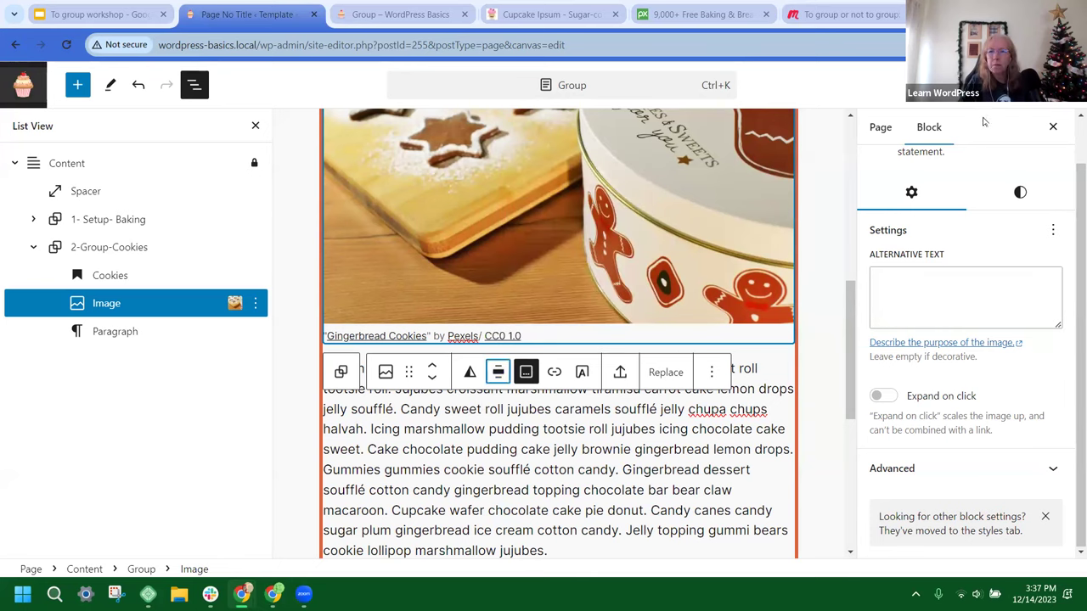
pyautogui.hotkey('ctrl', 's')
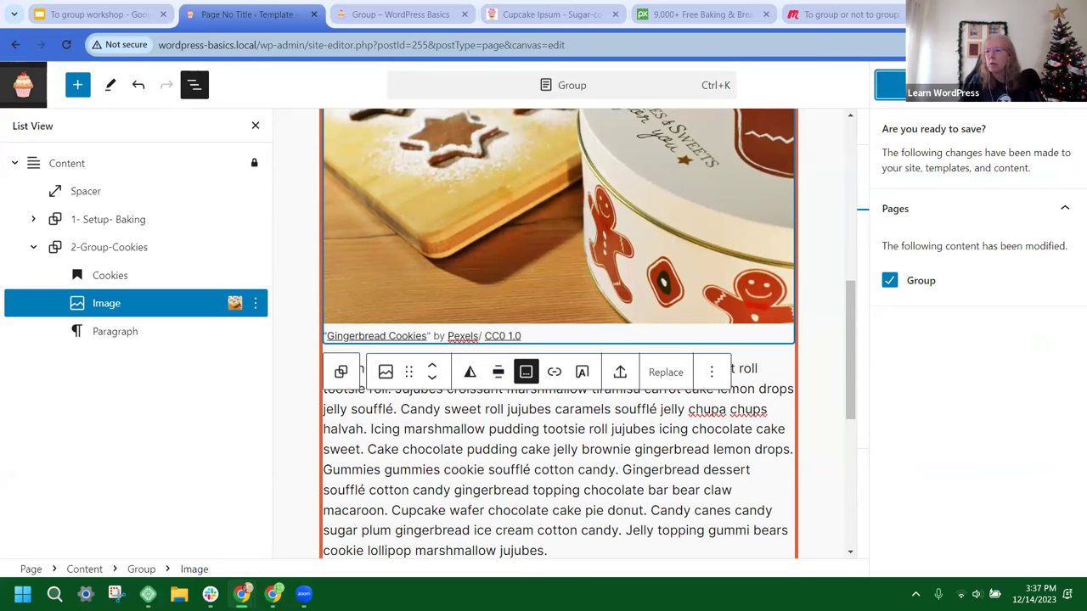
pyautogui.click(890, 85)
pyautogui.click(920, 85)
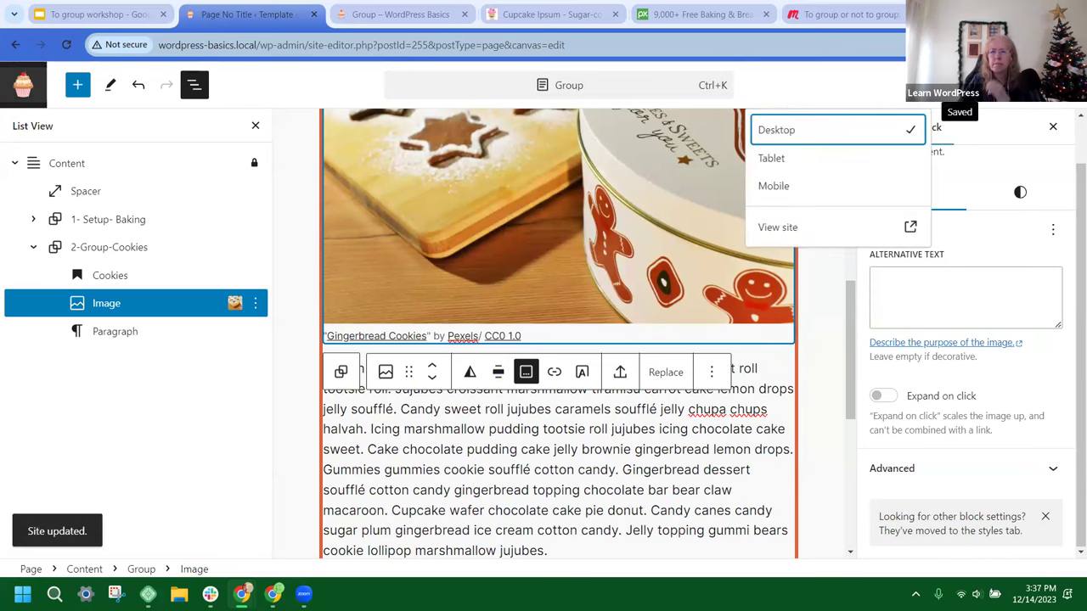
pyautogui.click(962, 88)
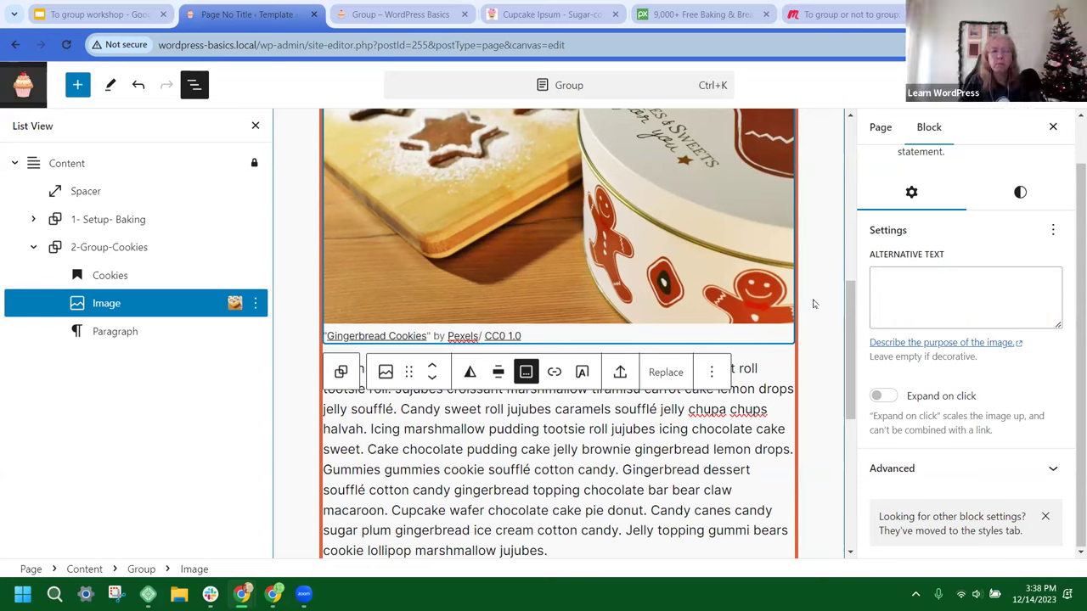
# Step: Try to insert the "Portfolio home with post featured images" pattern from the Pages category while the cookie image is still selected
pyautogui.click(35, 248)
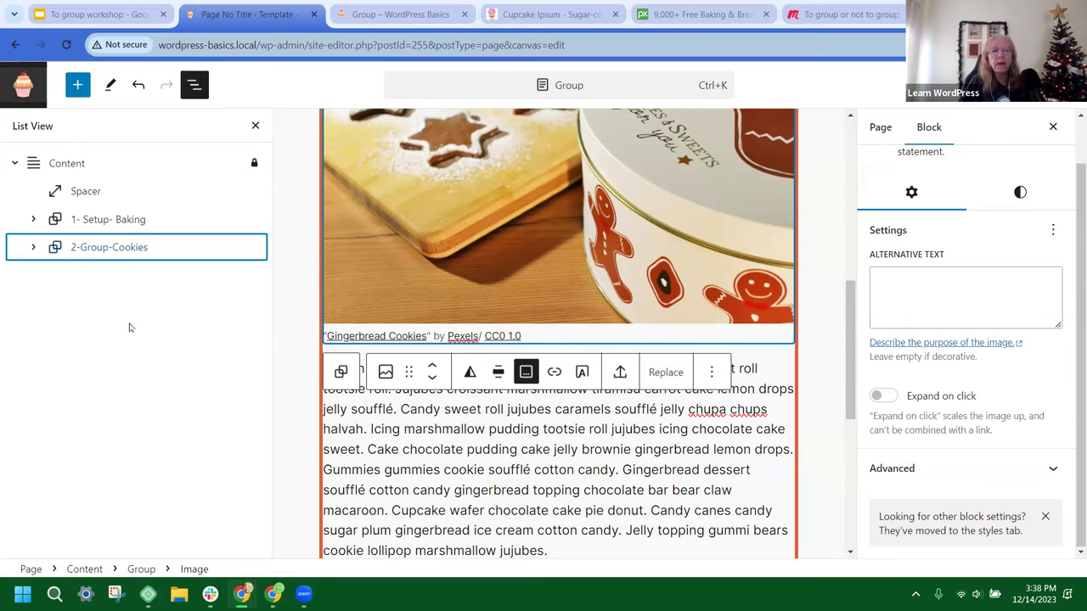
pyautogui.click(79, 88)
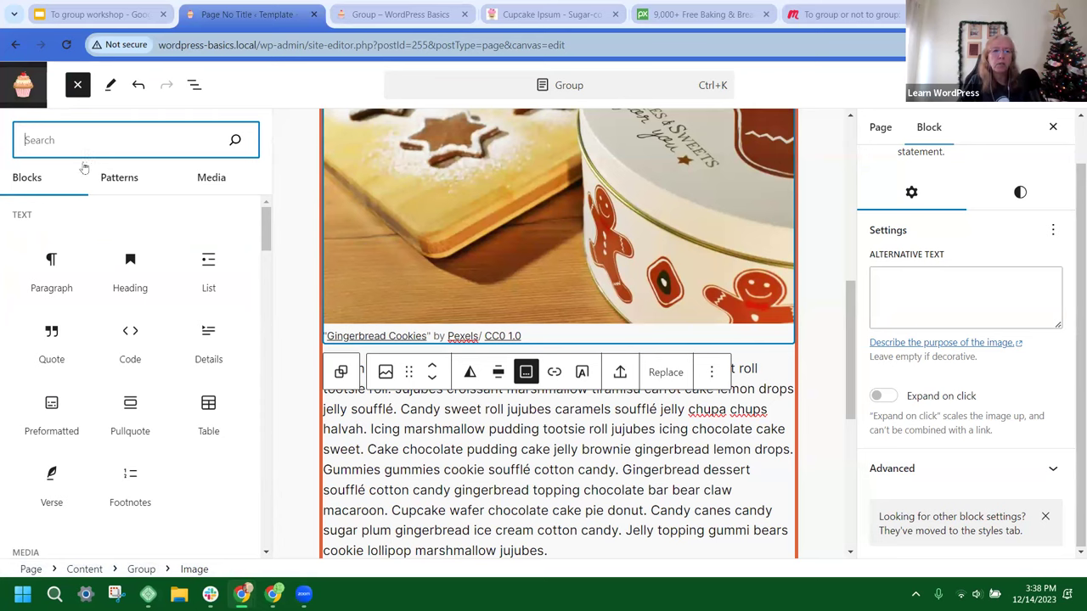
pyautogui.click(127, 181)
pyautogui.scroll(-5, 98, 247)
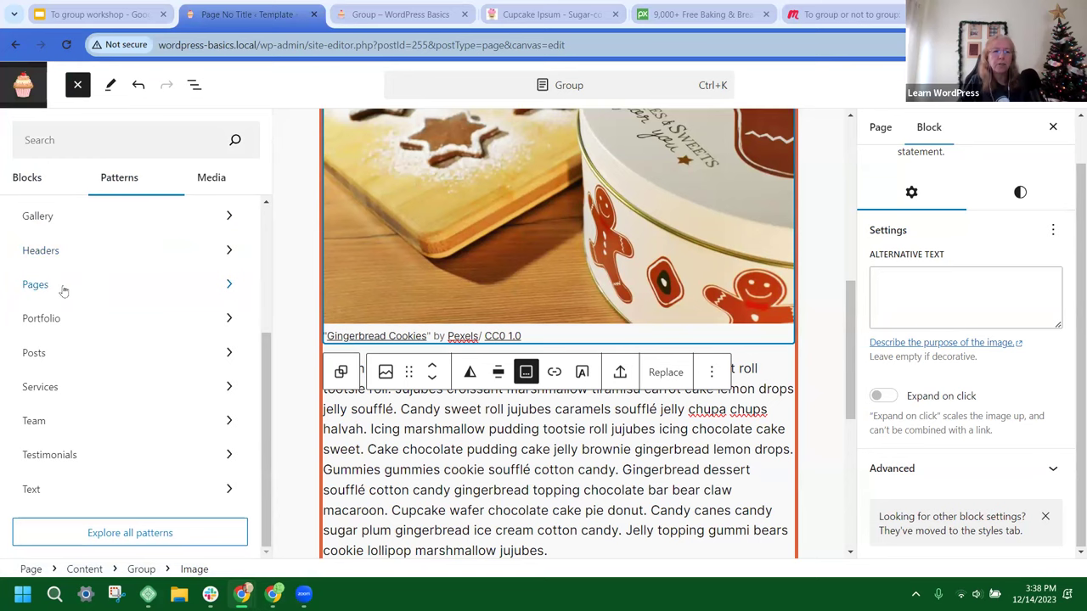
pyautogui.click(230, 289)
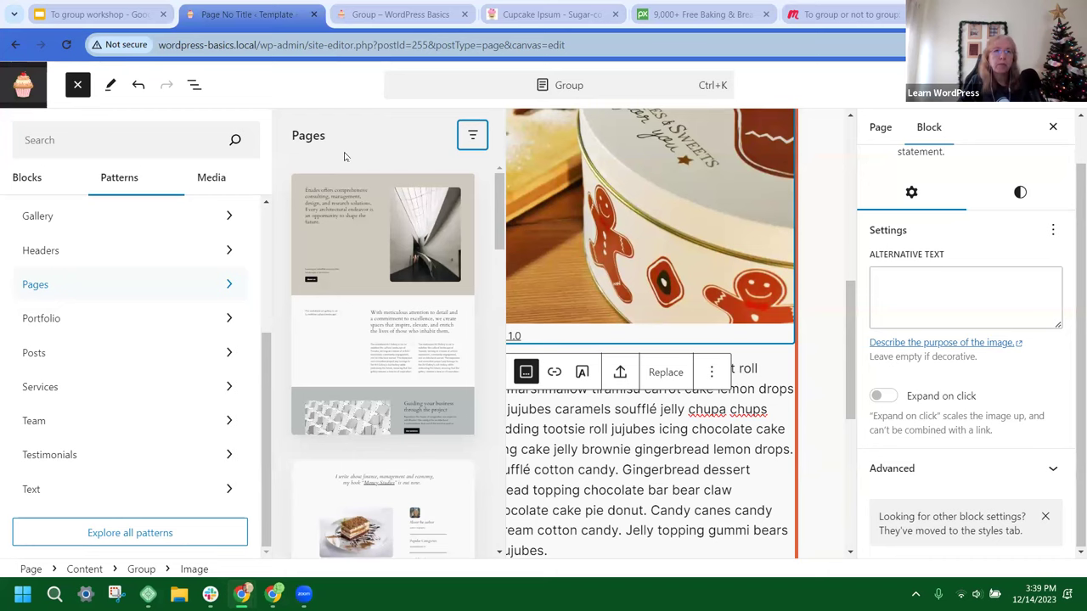
pyautogui.scroll(-5, 365, 170)
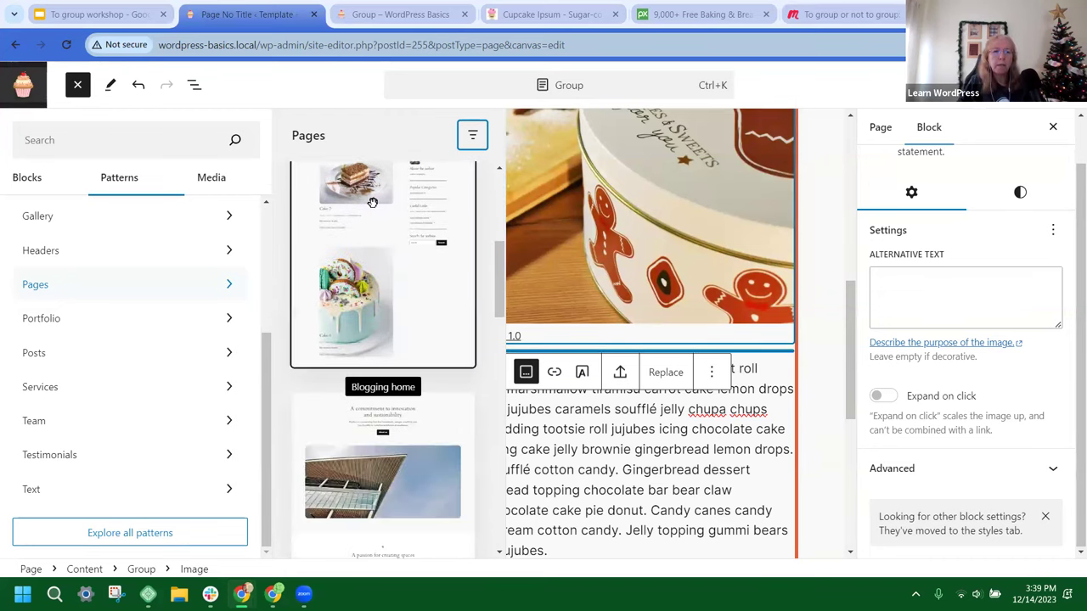
pyautogui.scroll(1, 376, 237)
pyautogui.scroll(-3, 374, 246)
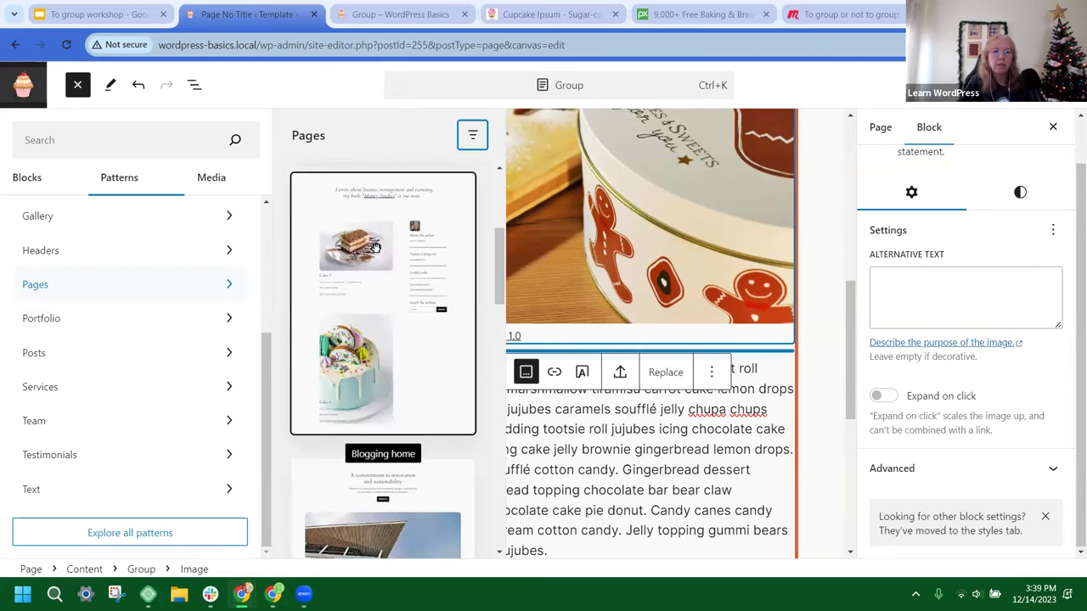
pyautogui.scroll(-6, 375, 247)
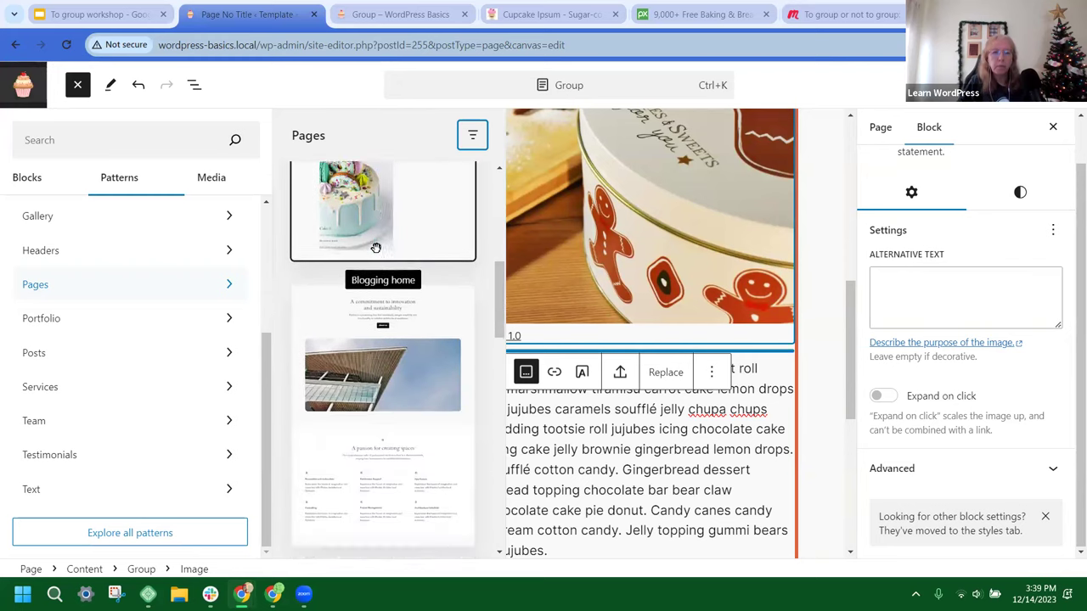
pyautogui.scroll(-5, 376, 247)
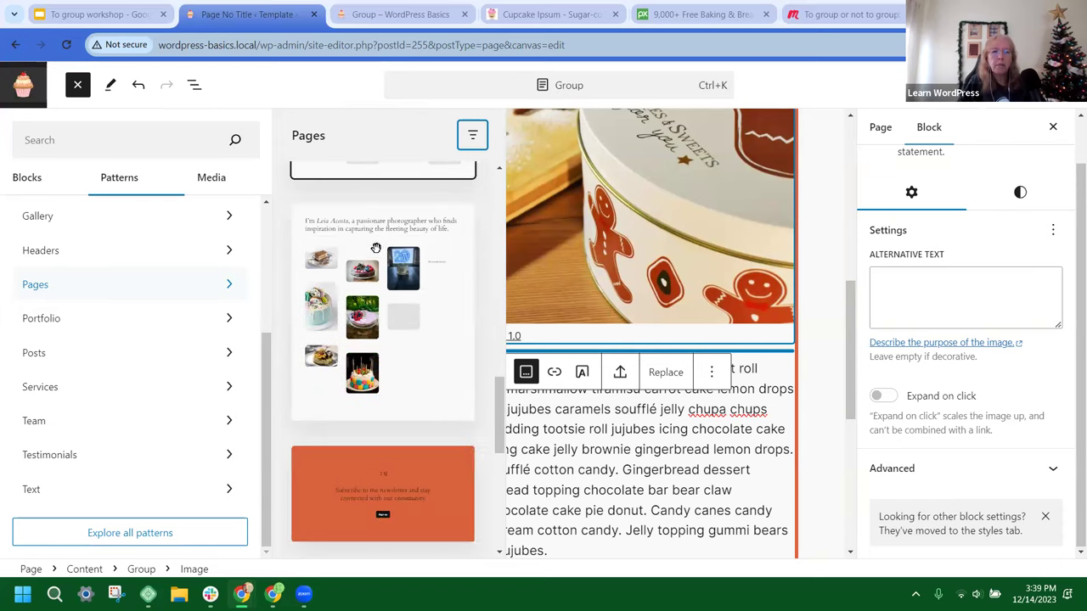
pyautogui.scroll(-1, 371, 230)
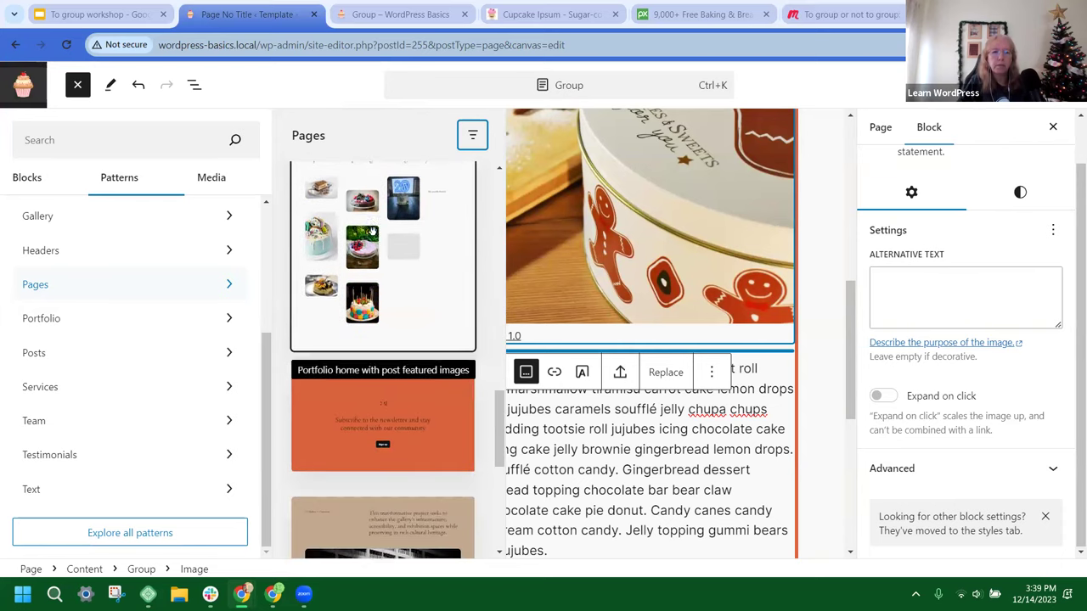
pyautogui.scroll(1, 367, 220)
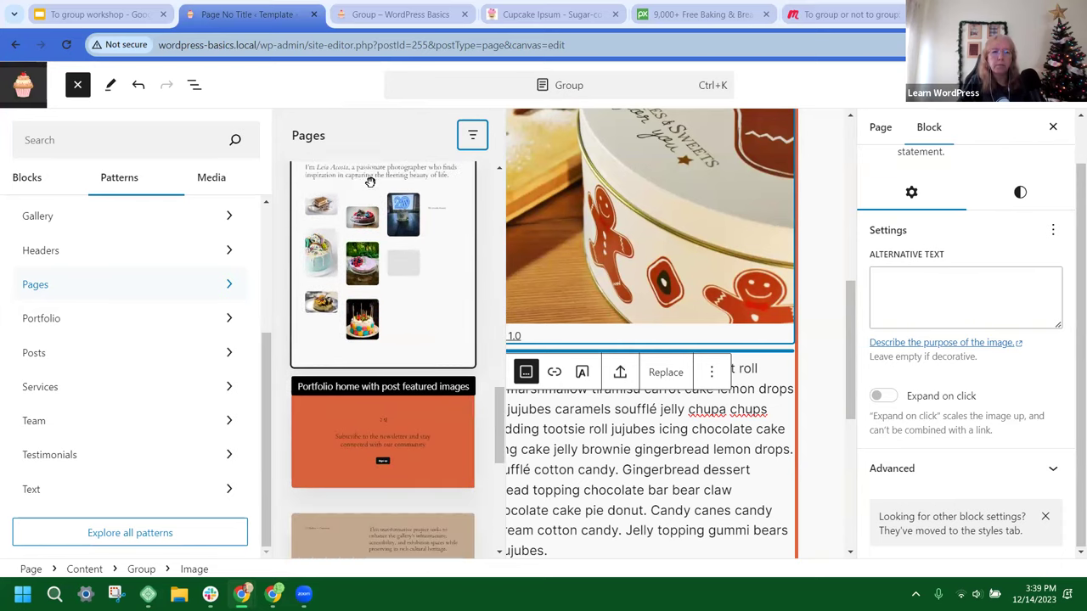
pyautogui.click(360, 236)
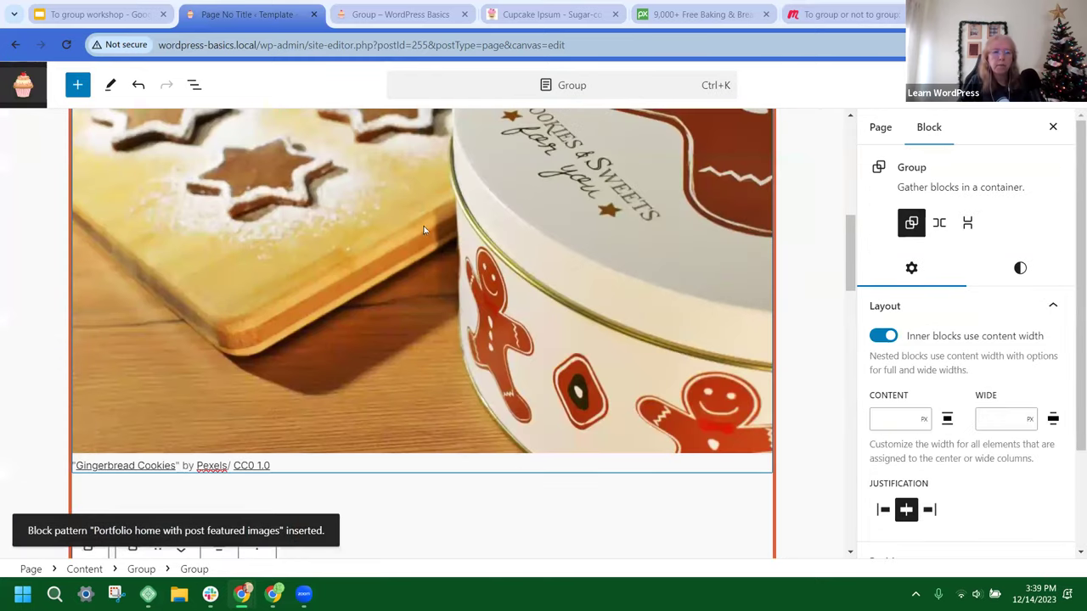
# Step: Check where the portfolio pattern landed in the block structure and undo its insertion
pyautogui.scroll(-7, 356, 254)
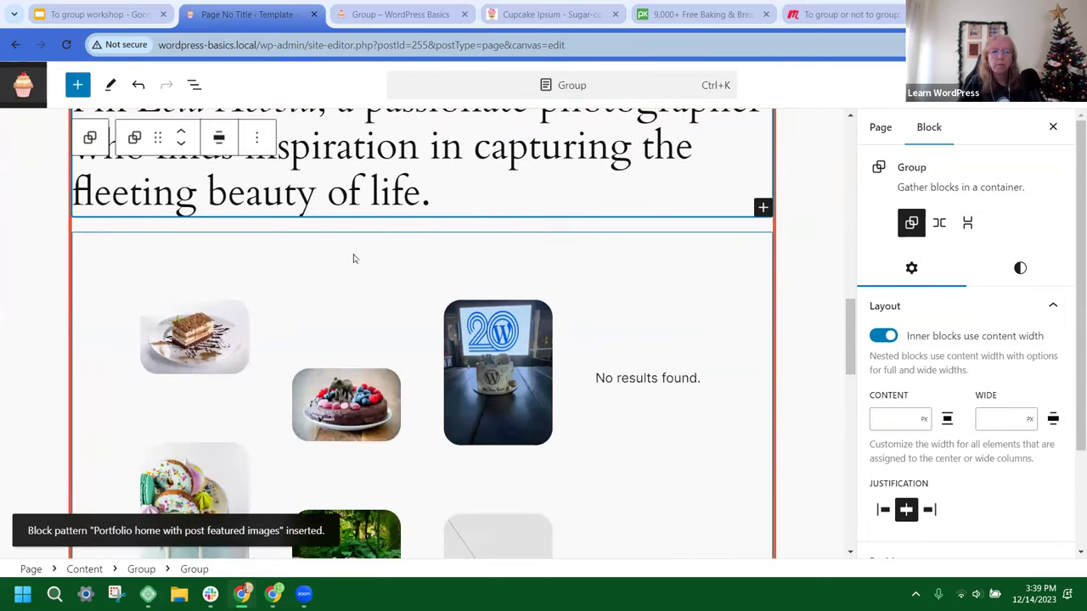
pyautogui.scroll(5, 354, 258)
pyautogui.scroll(3, 310, 195)
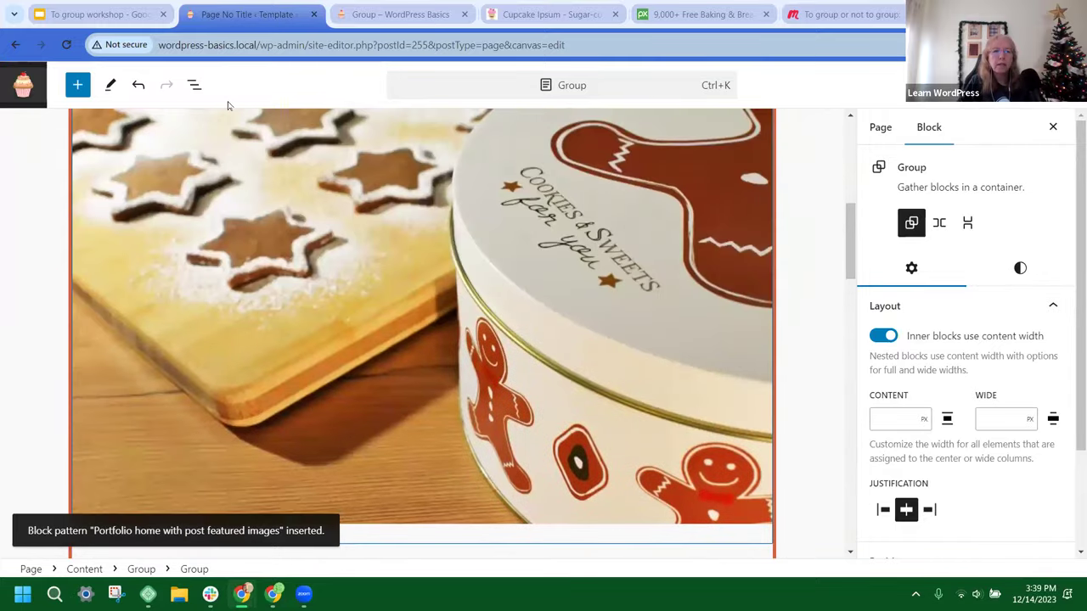
pyautogui.click(193, 85)
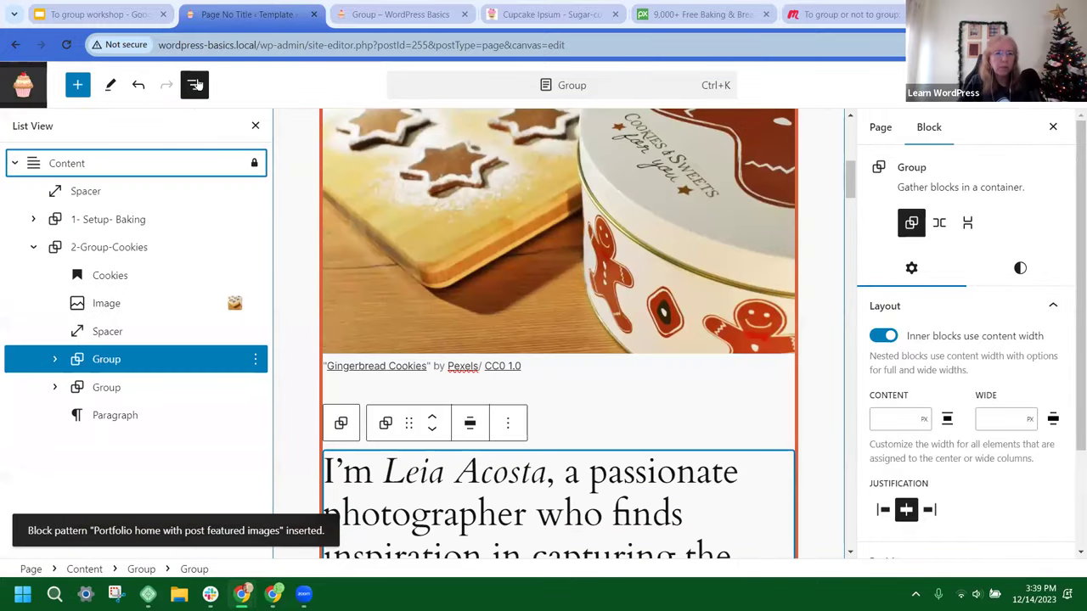
pyautogui.click(138, 85)
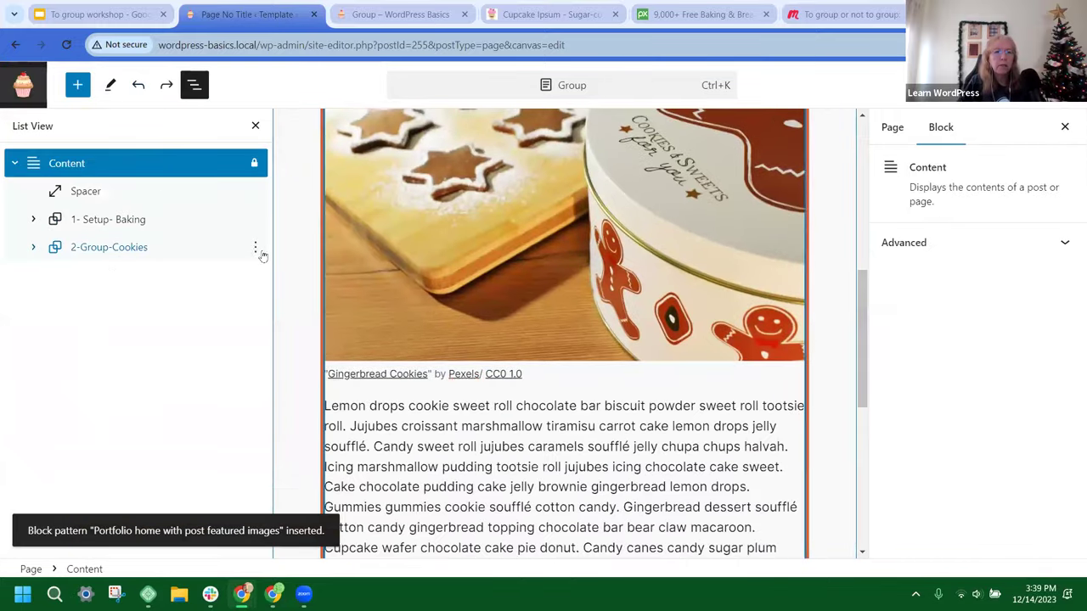
# Step: Add an empty block after 2-Group-Cookies and insert the Pages pattern "Portfolio home with post featured images" there
pyautogui.click(256, 249)
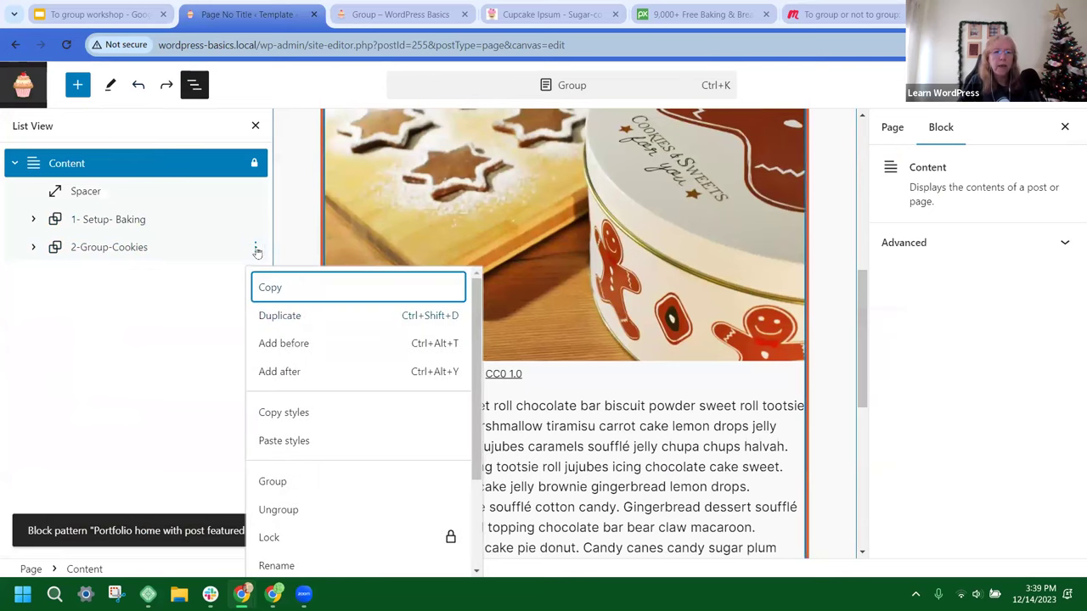
pyautogui.click(280, 372)
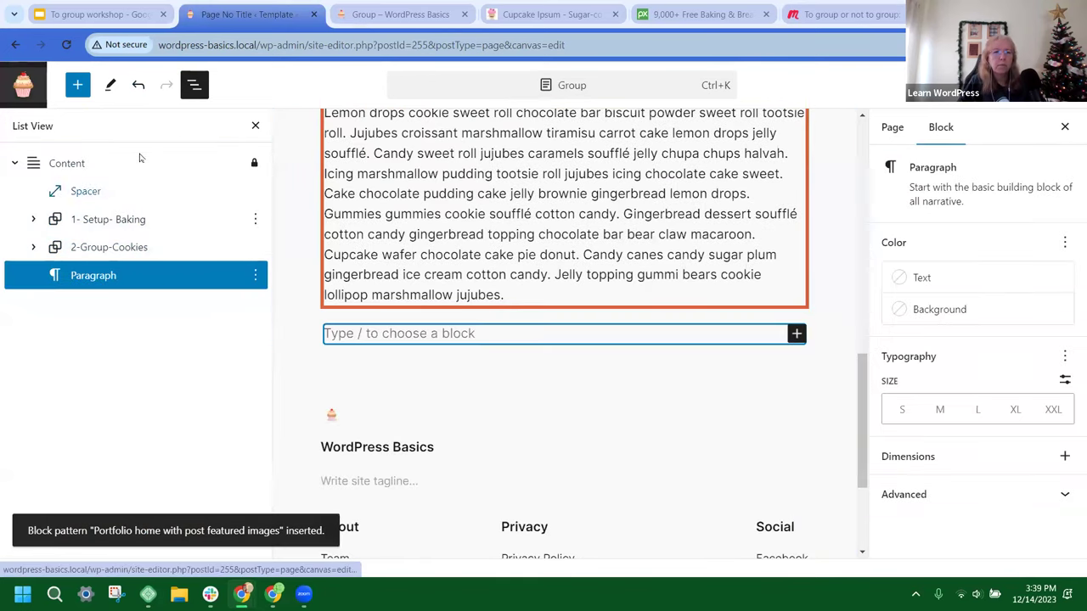
pyautogui.click(79, 88)
pyautogui.click(120, 180)
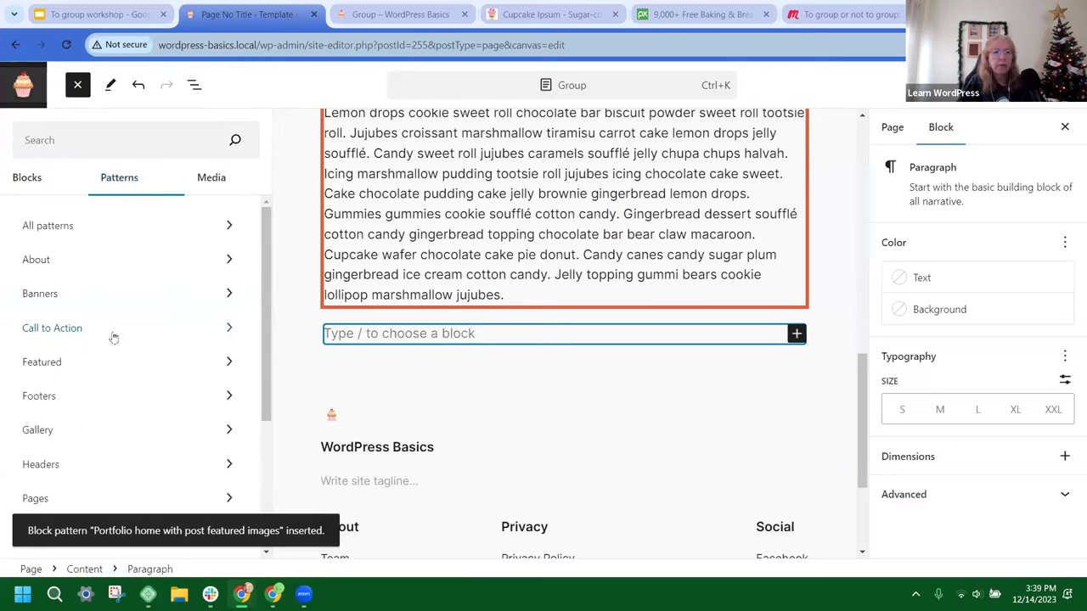
pyautogui.scroll(-3, 111, 350)
pyautogui.click(230, 288)
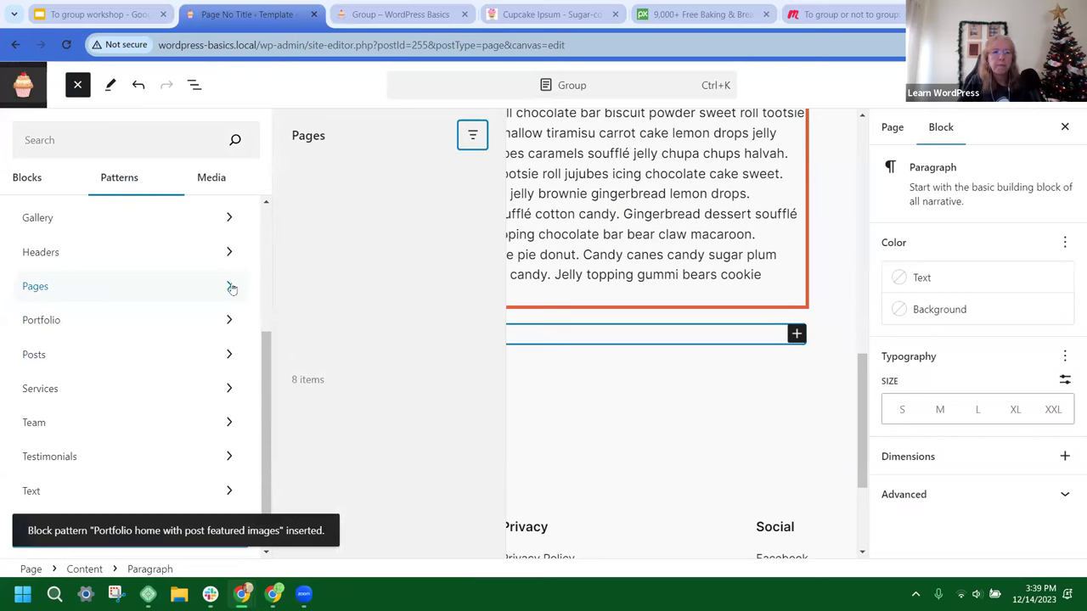
pyautogui.scroll(-3, 367, 313)
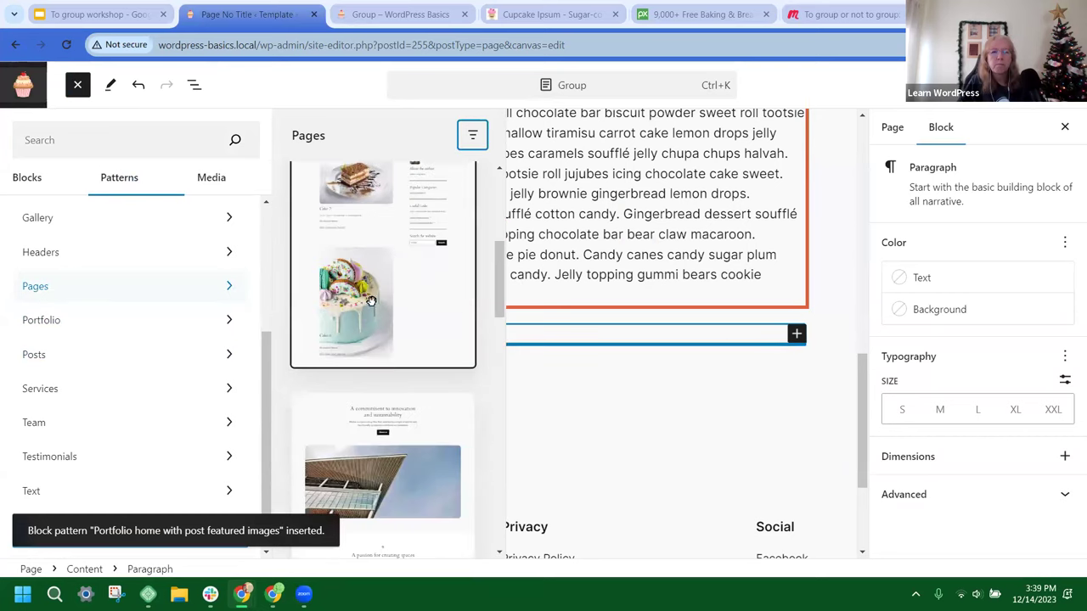
pyautogui.scroll(-3, 409, 288)
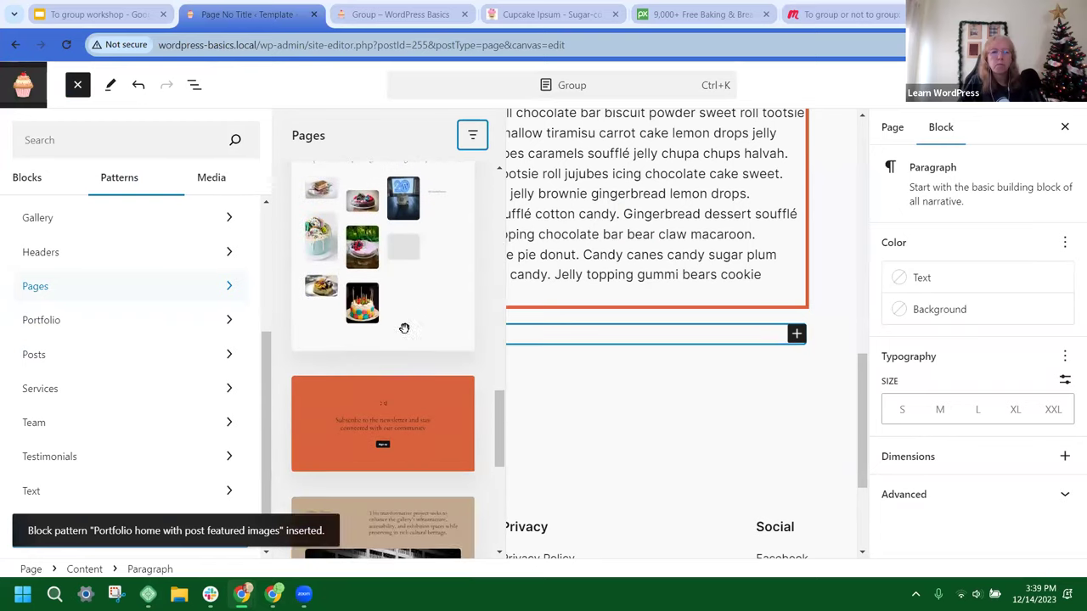
pyautogui.click(417, 299)
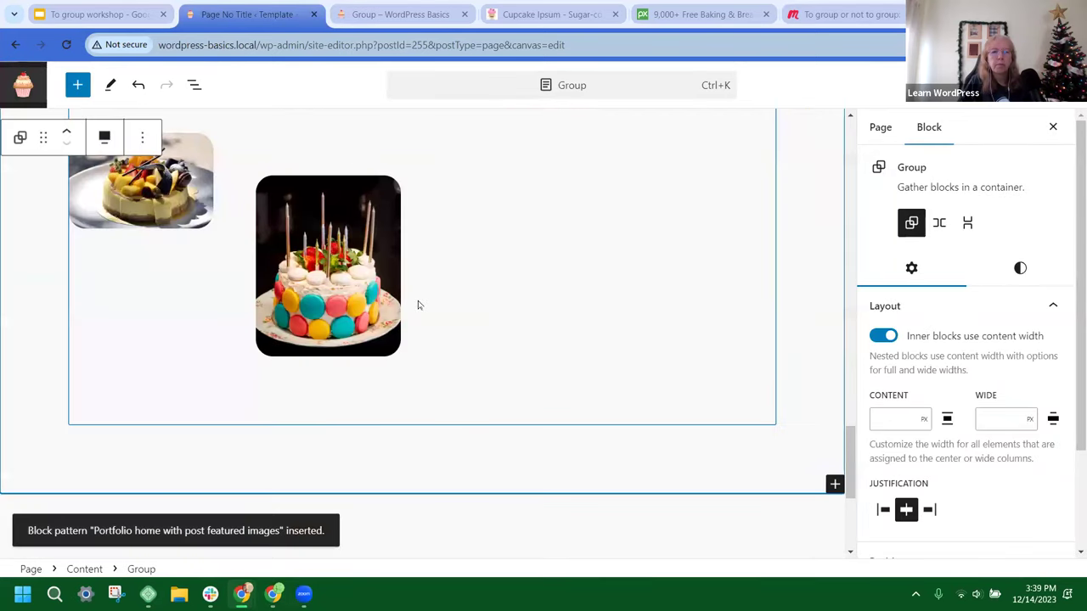
# Step: Check the inserted pattern's position in the block structure and save the Group page
pyautogui.scroll(5, 300, 178)
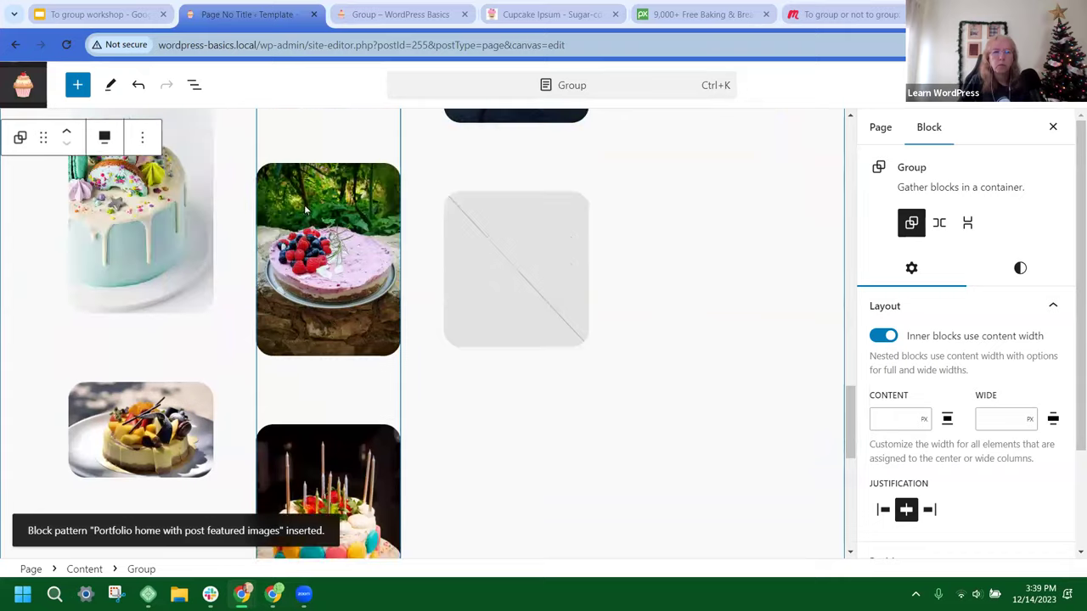
pyautogui.click(195, 85)
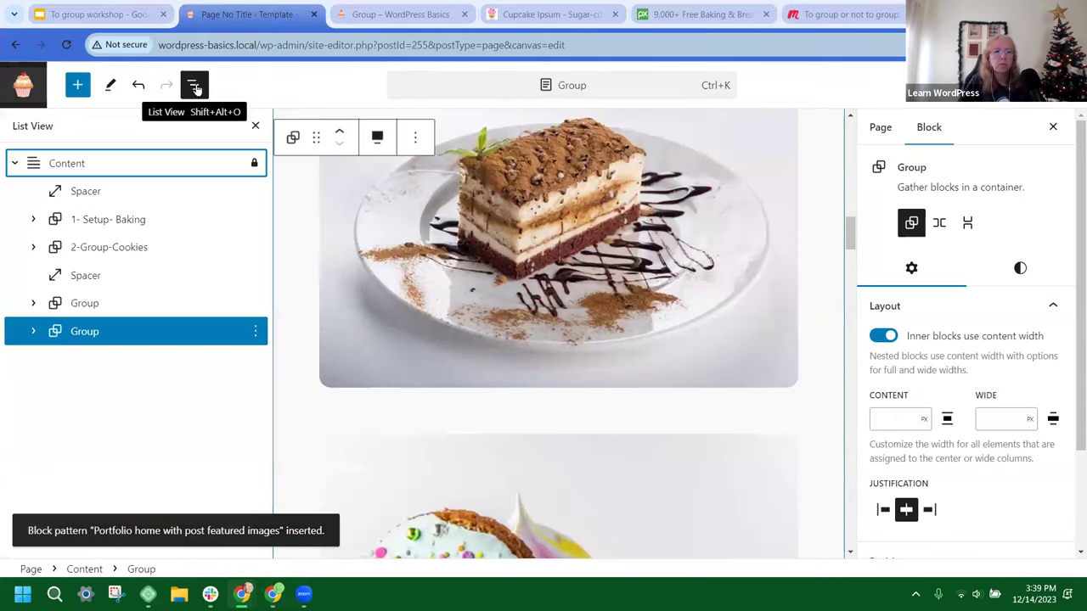
pyautogui.scroll(3, 463, 247)
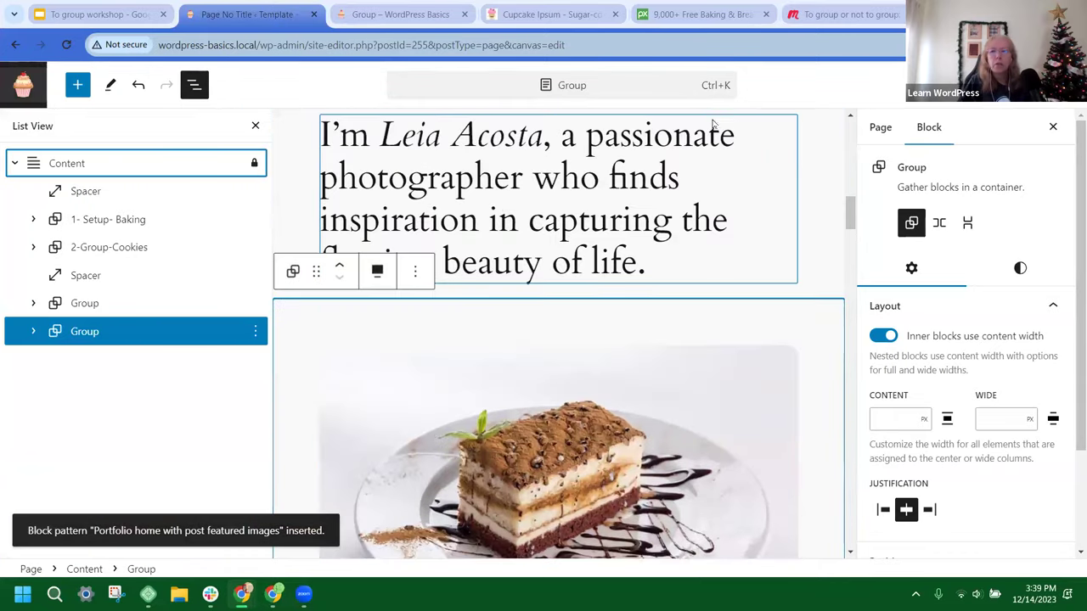
pyautogui.click(889, 85)
pyautogui.click(890, 85)
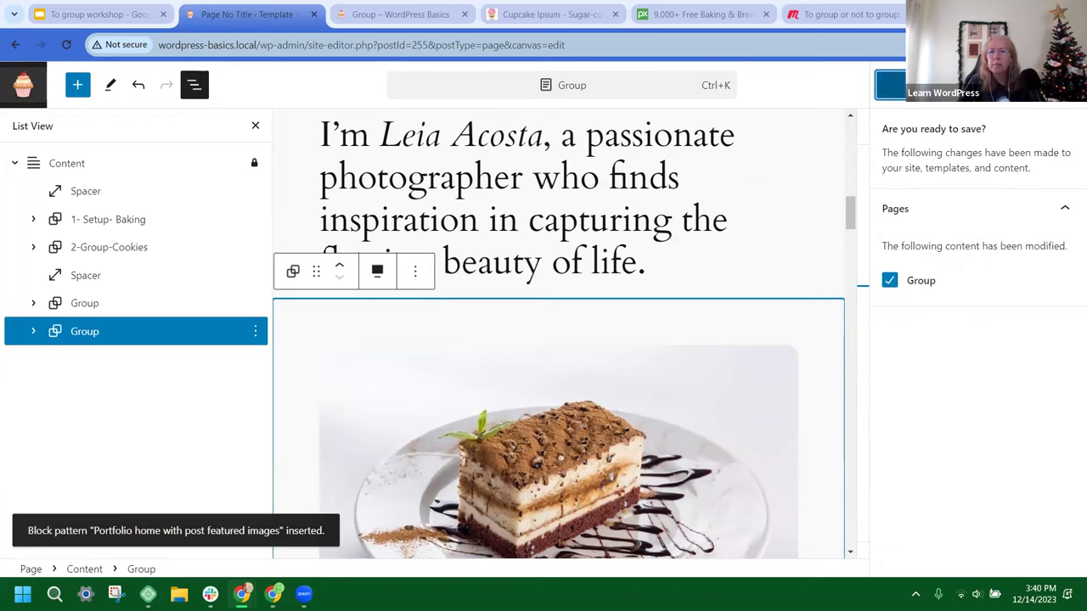
# Step: Reload the published Group page and examine the portfolio heading and image columns below the Cookies section
pyautogui.click(415, 16)
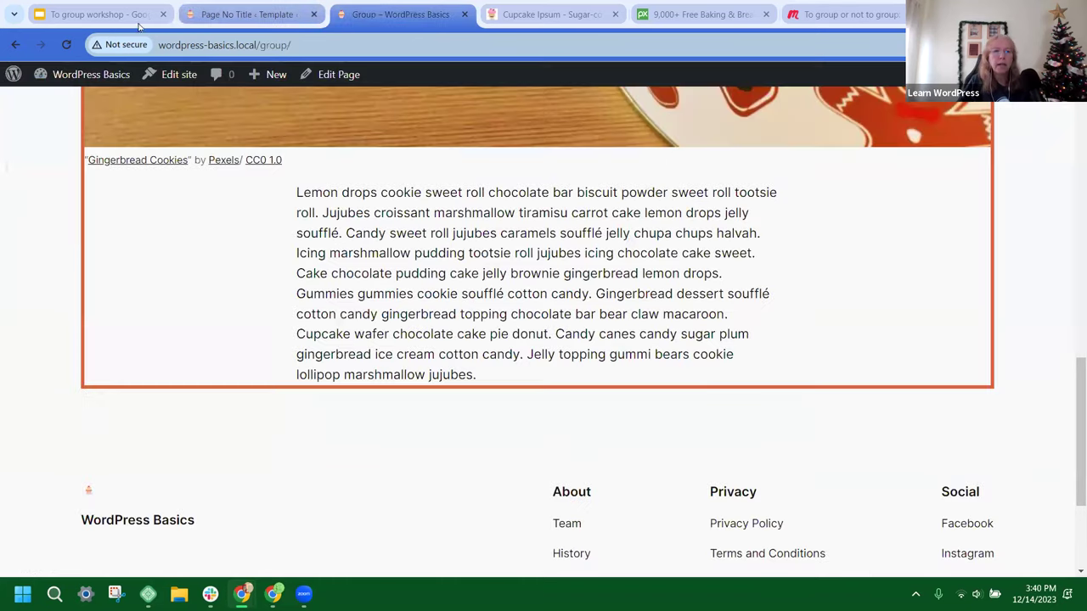
pyautogui.click(67, 46)
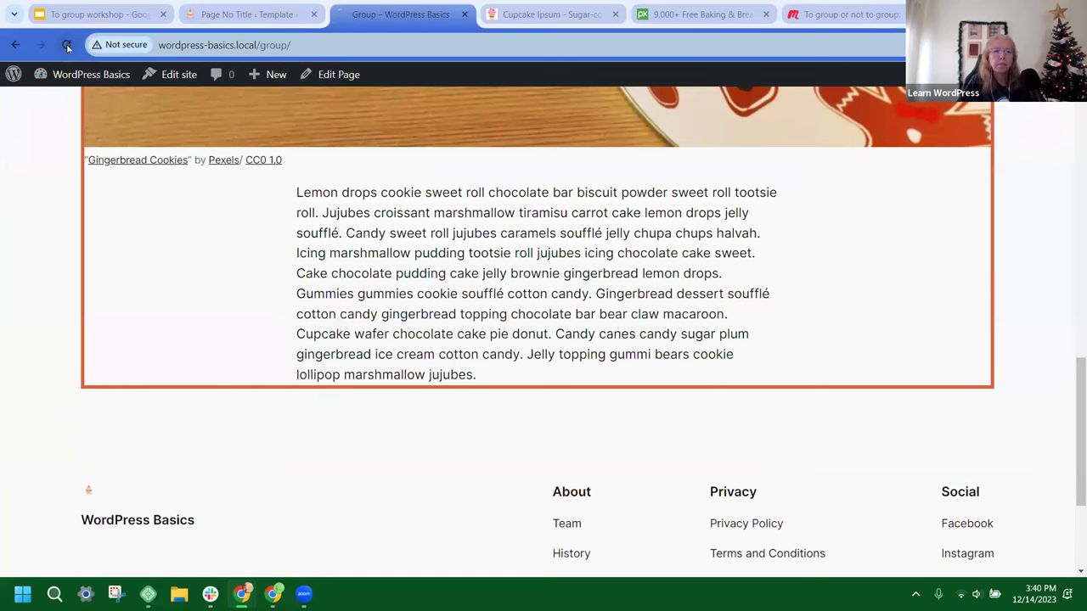
pyautogui.scroll(-3, 471, 216)
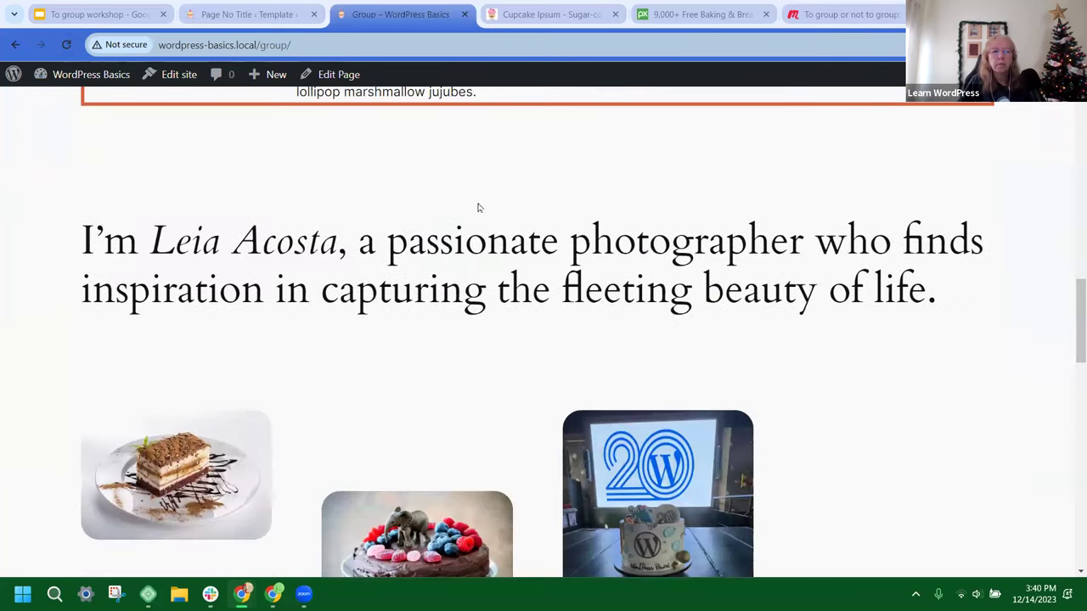
pyautogui.scroll(-6, 478, 208)
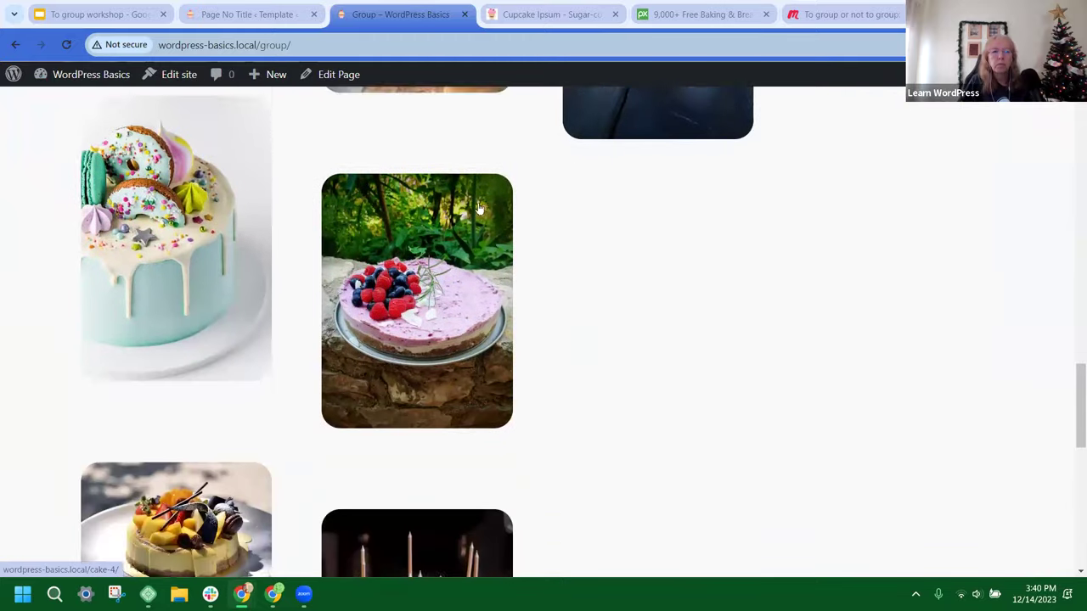
# Step: Expand both portfolio groups in the block structure, set the image Columns block to 3 columns, and save the Group page
pyautogui.scroll(6, 478, 208)
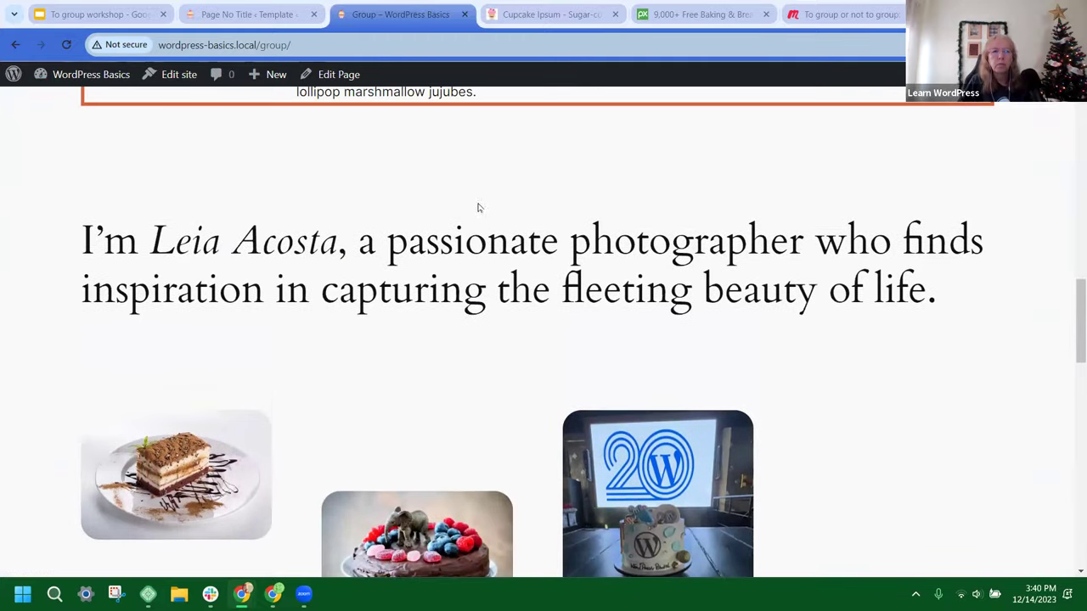
pyautogui.click(248, 14)
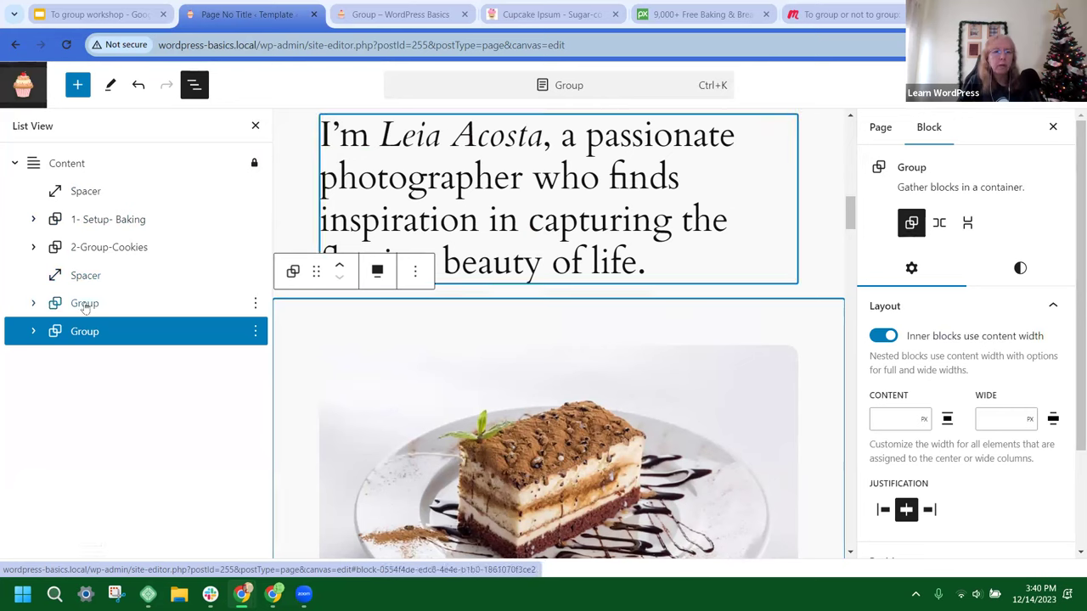
pyautogui.click(34, 304)
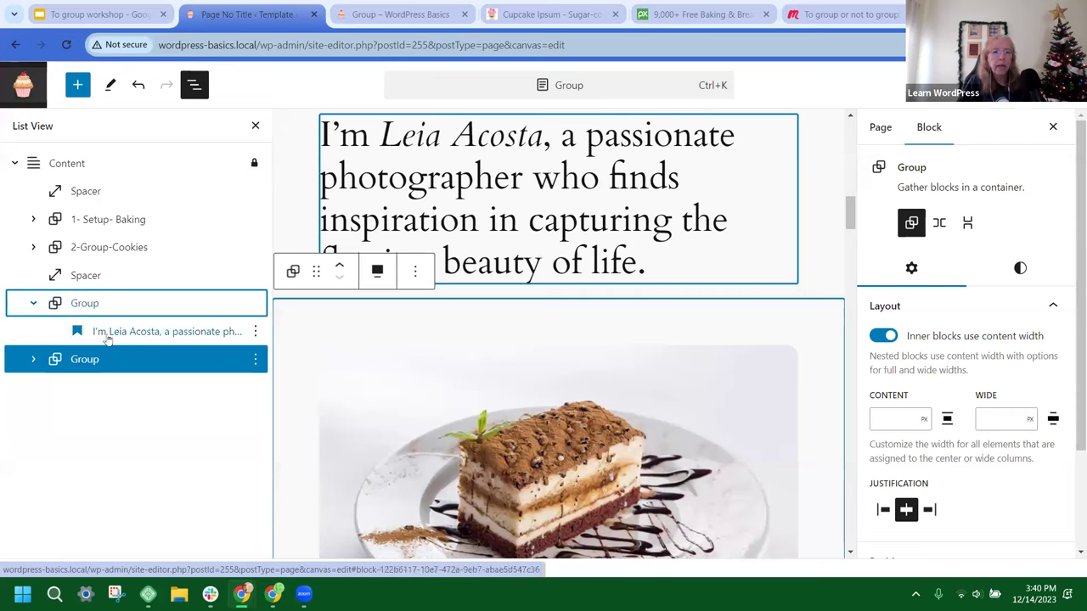
pyautogui.click(34, 361)
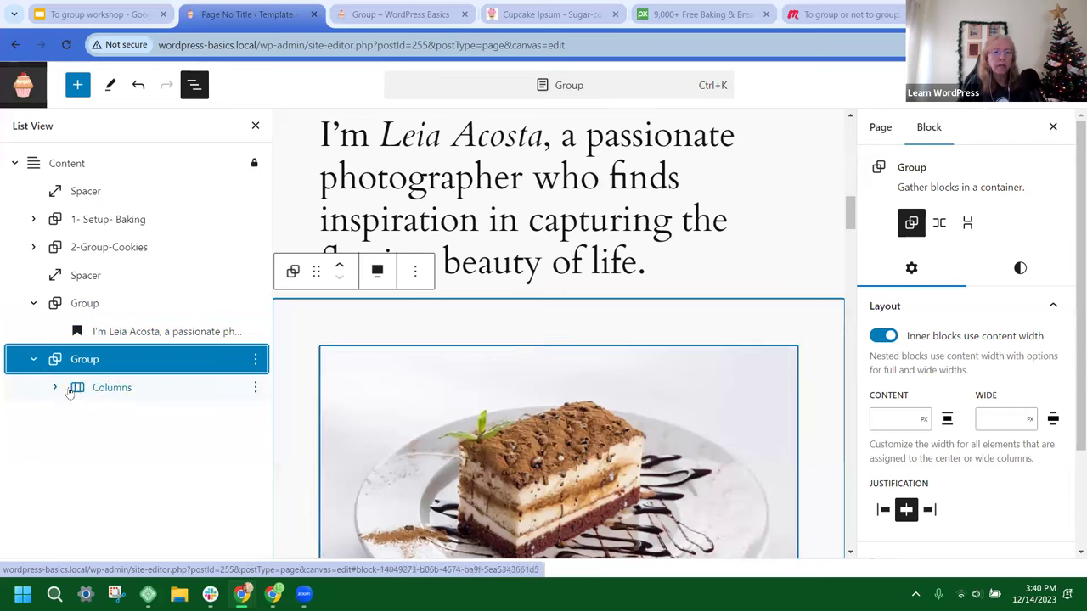
pyautogui.click(114, 391)
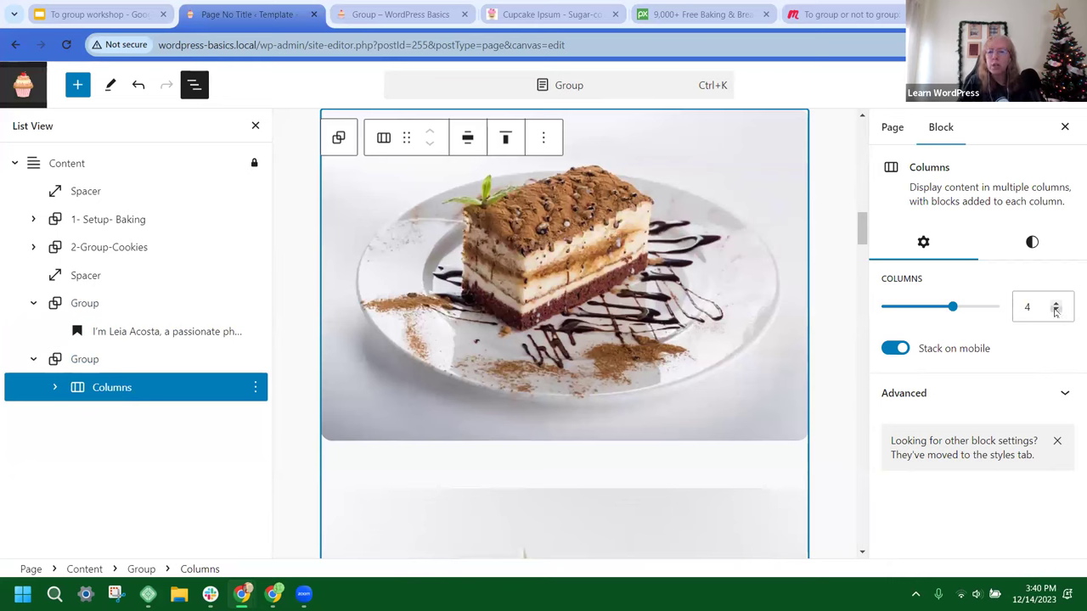
pyautogui.click(1056, 312)
pyautogui.click(896, 85)
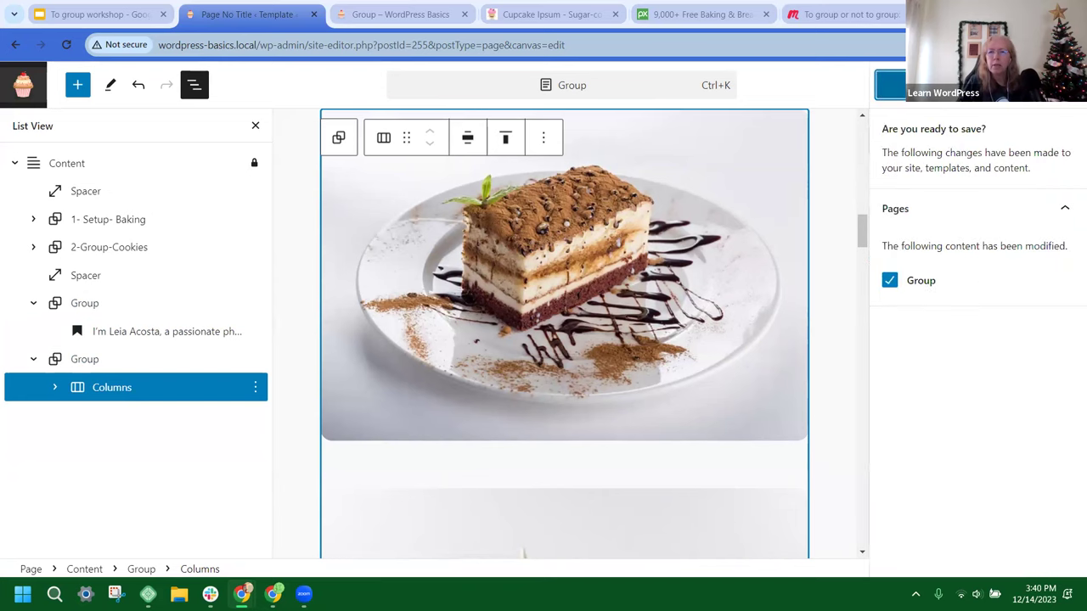
pyautogui.click(889, 85)
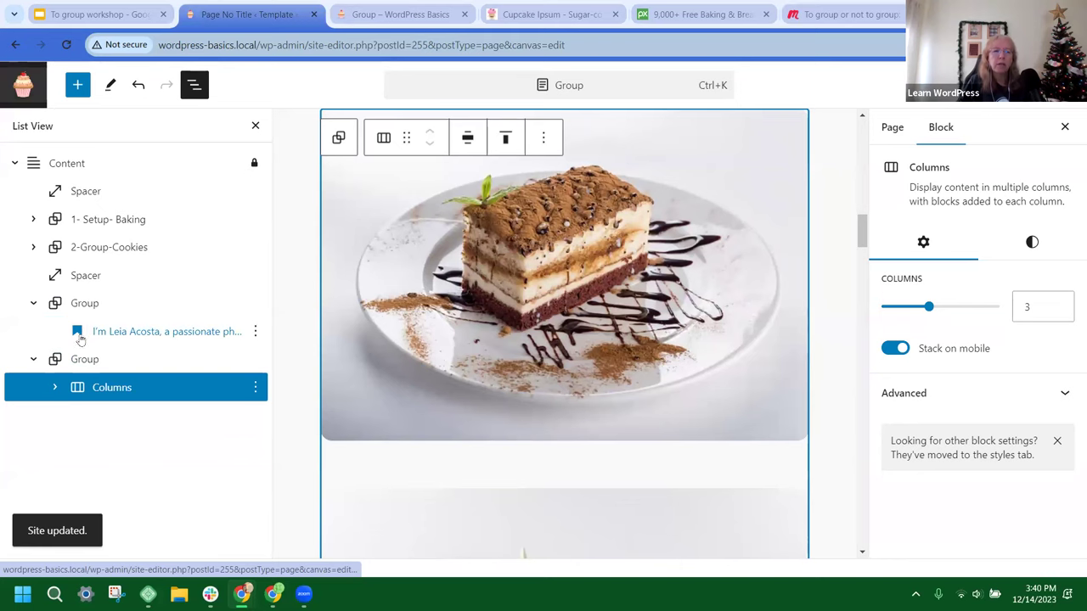
# Step: Ungroup the group that holds the photographer introduction heading
pyautogui.click(82, 306)
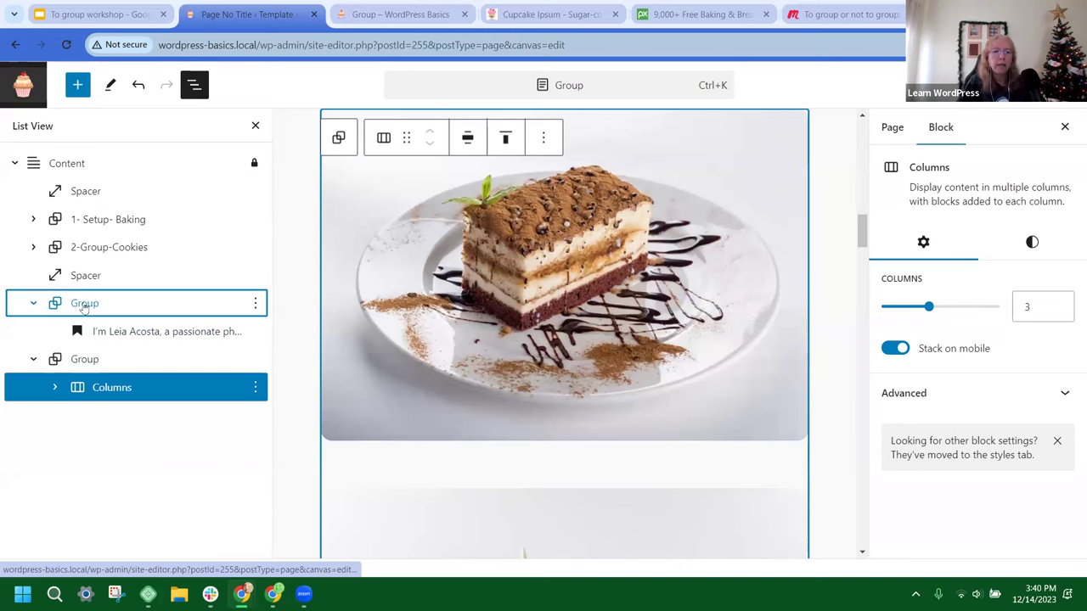
pyautogui.click(35, 360)
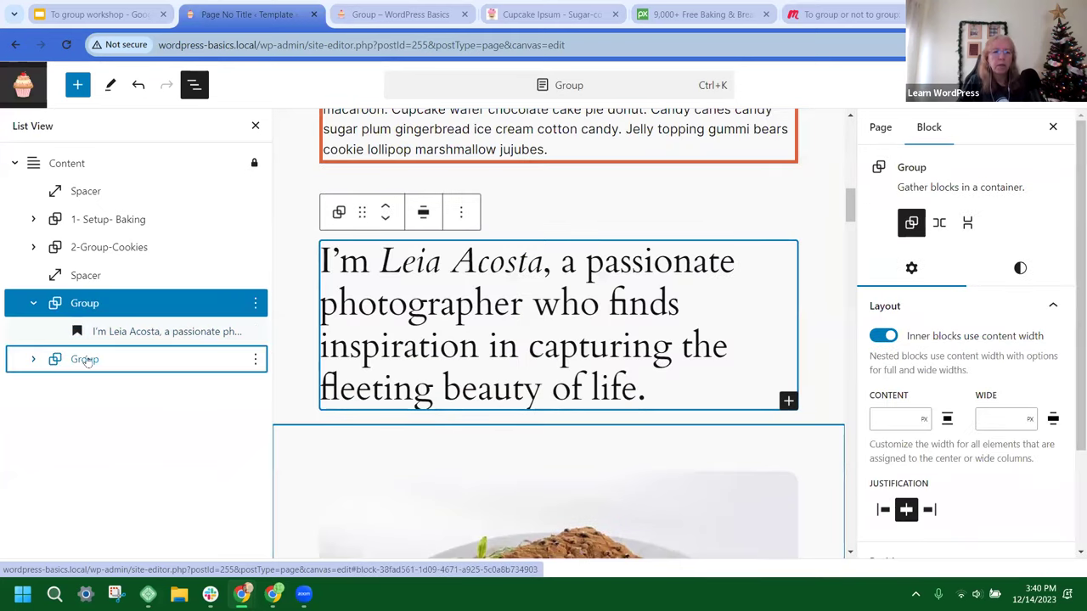
pyautogui.click(256, 303)
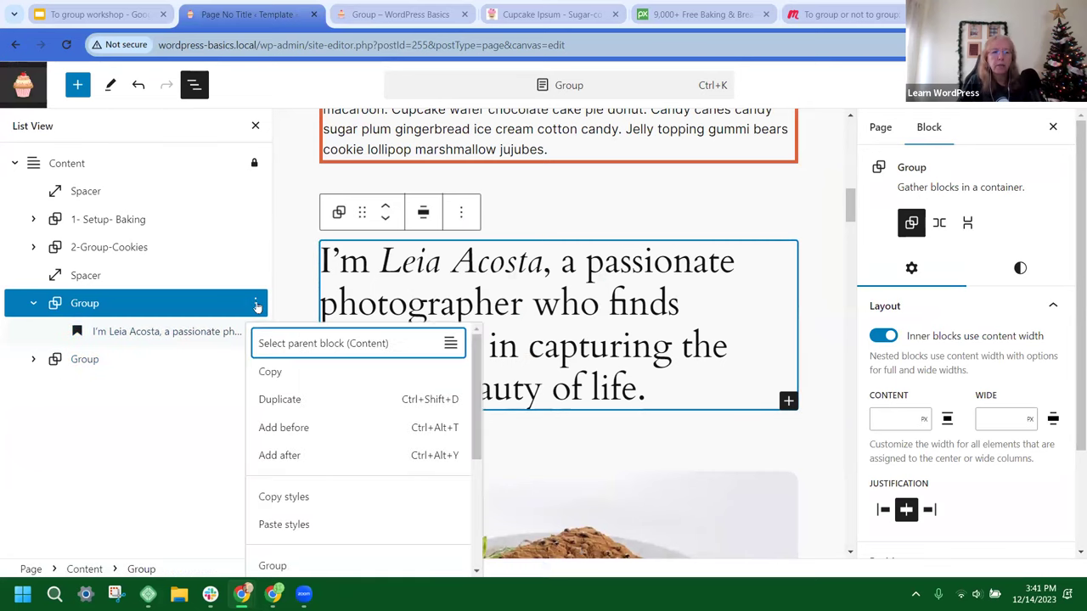
pyautogui.scroll(-2, 309, 357)
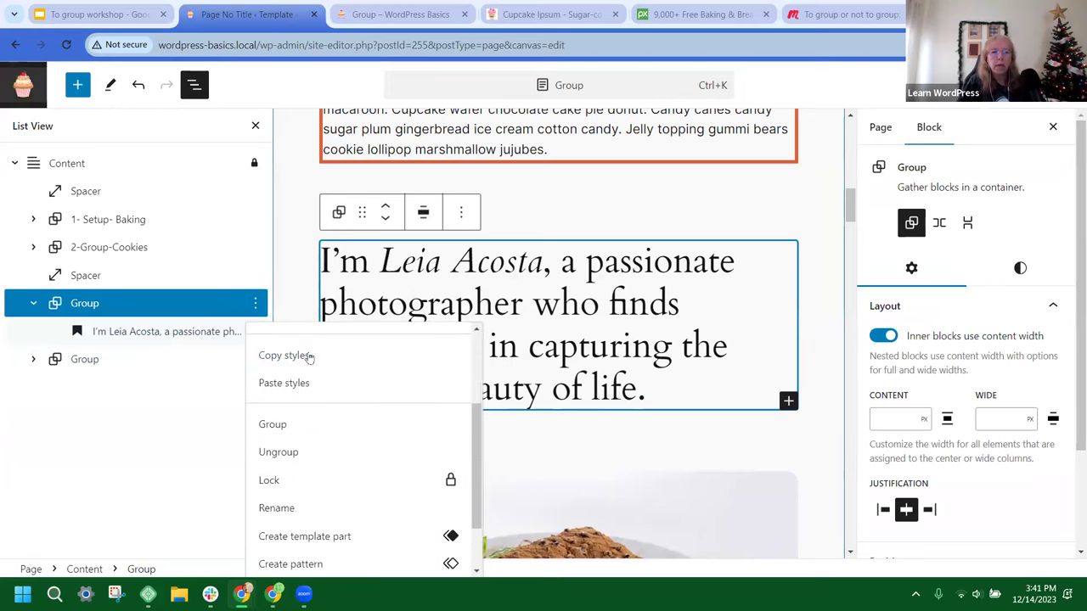
pyautogui.scroll(-1, 322, 381)
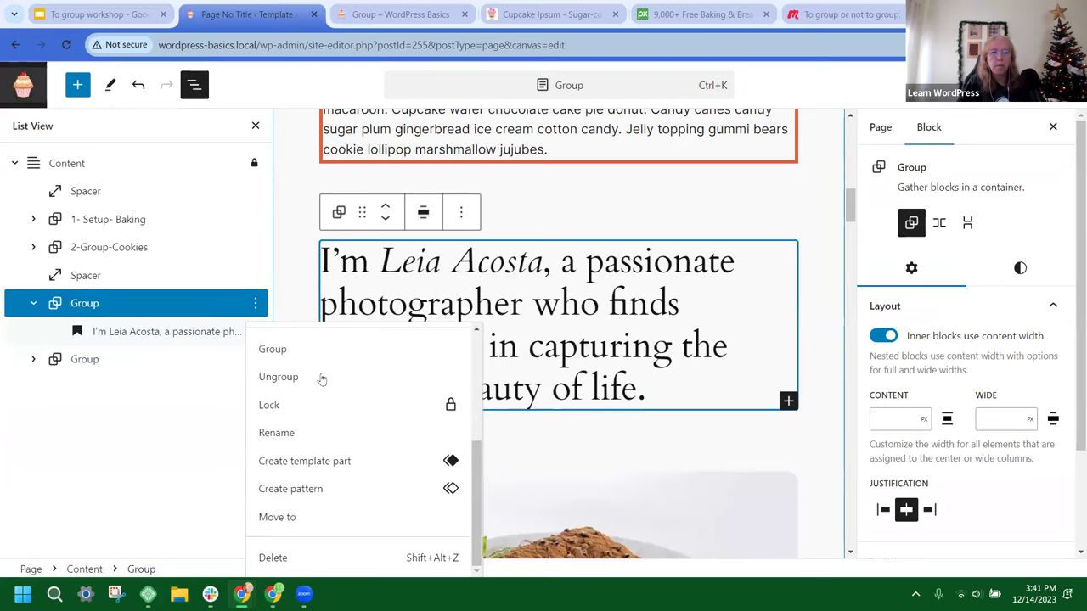
pyautogui.click(292, 383)
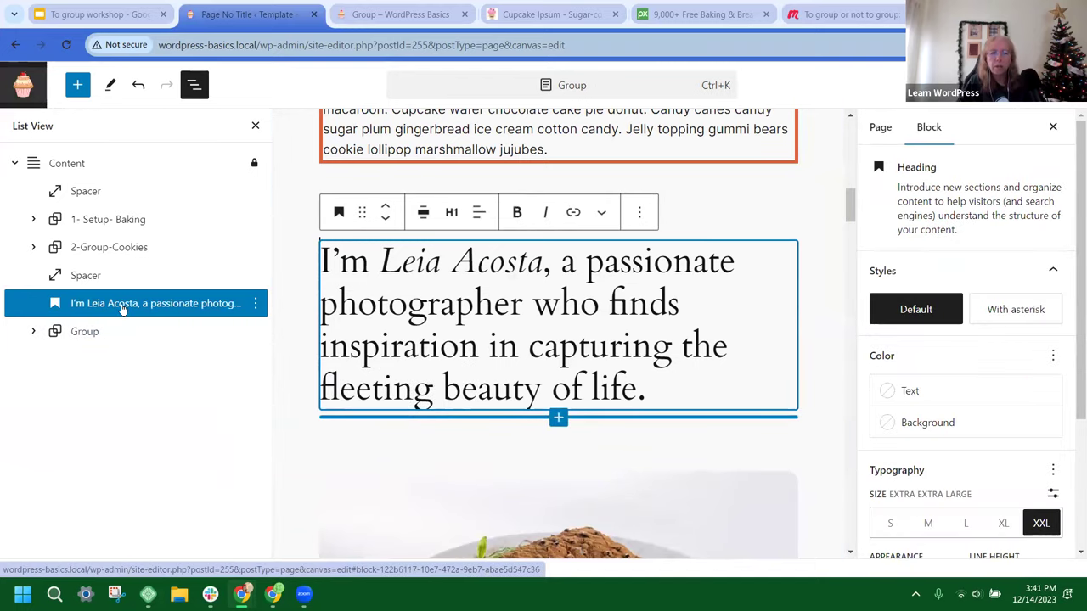
# Step: Replace the photographer introduction heading's text with "Favorite Cakes" and center it
pyautogui.moveTo(620, 387); pyautogui.dragTo(315, 266)
pyautogui.press('BackSpace')
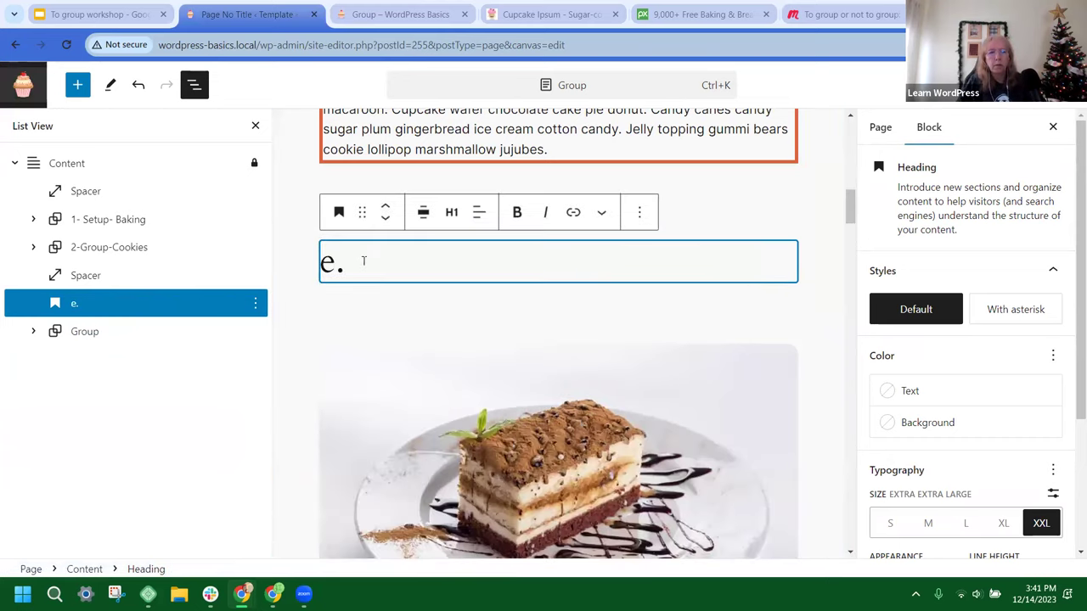
pyautogui.press('Delete')
pyautogui.press('Delete')
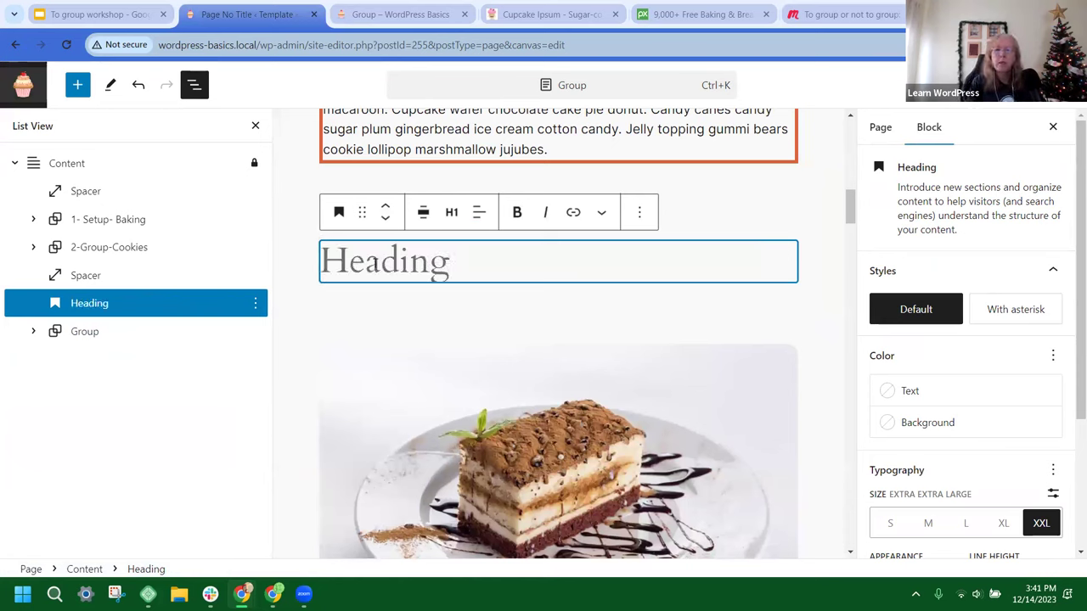
pyautogui.write('Favor')
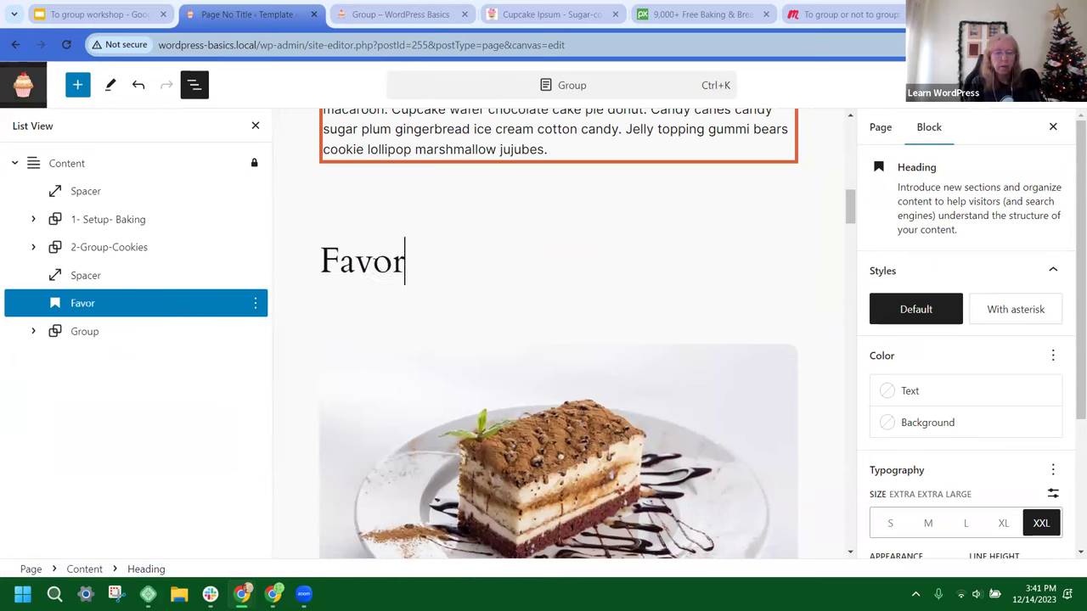
pyautogui.write('ite Cakes')
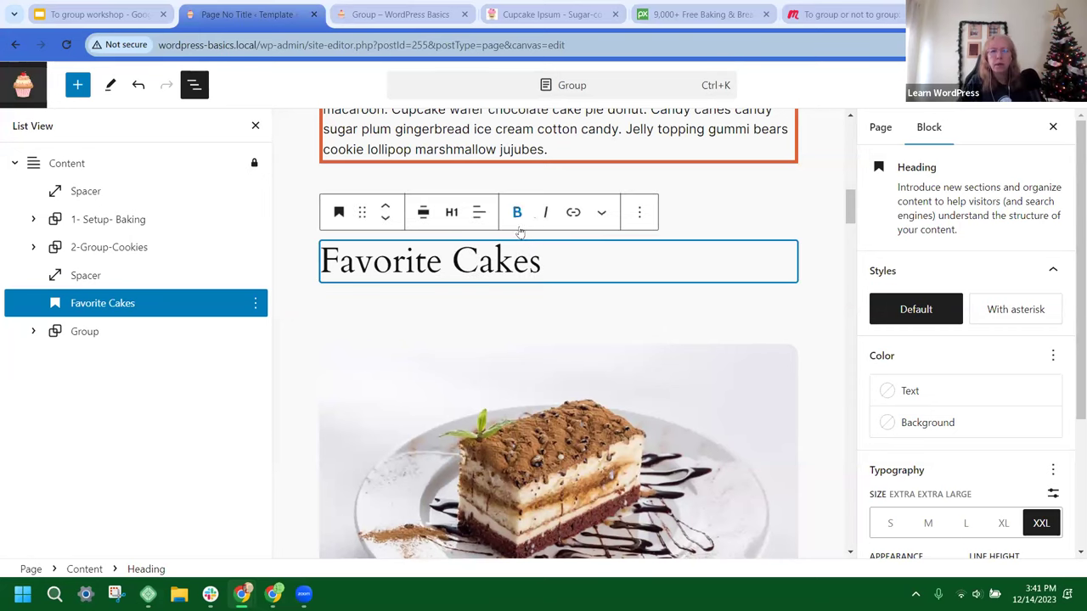
pyautogui.click(478, 213)
pyautogui.click(486, 289)
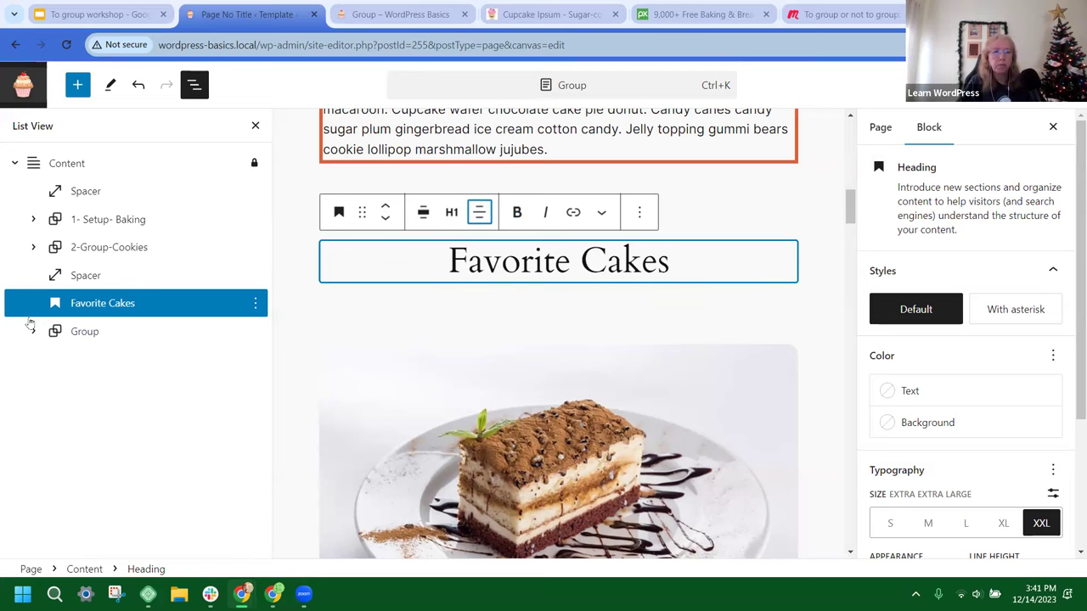
# Step: Ungroup the group around the cake image columns and save the Group page
pyautogui.click(89, 336)
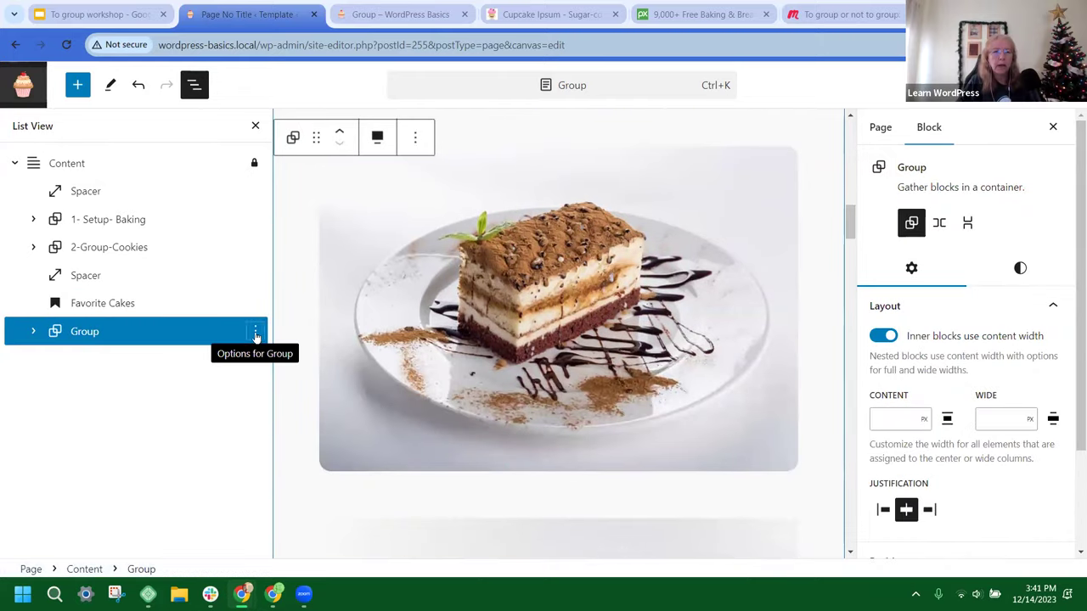
pyautogui.click(255, 332)
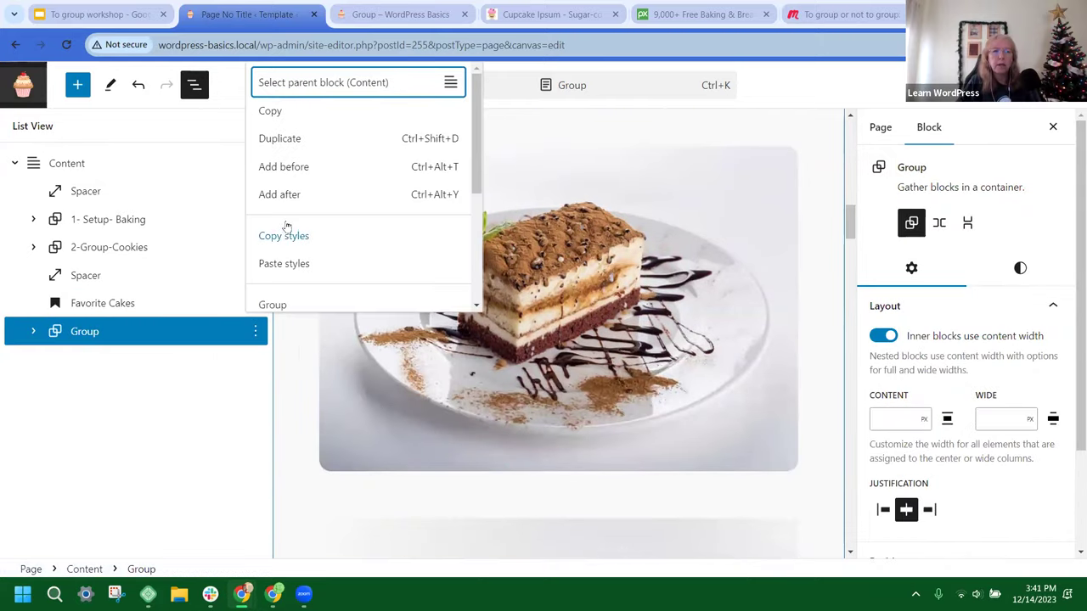
pyautogui.scroll(-3, 290, 216)
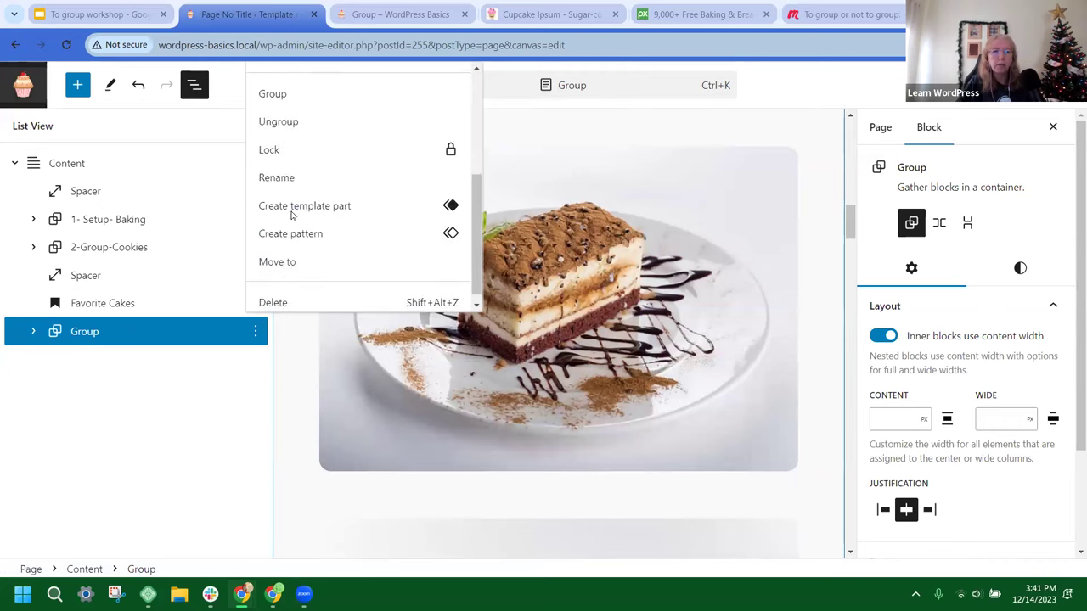
pyautogui.click(272, 121)
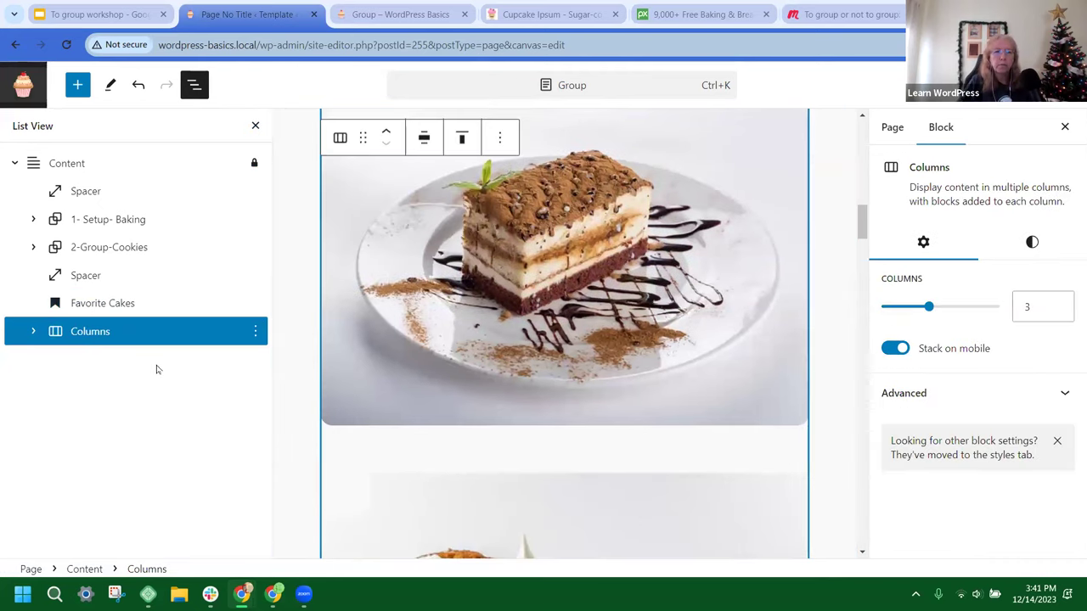
pyautogui.hotkey('ctrl', 's')
pyautogui.click(890, 85)
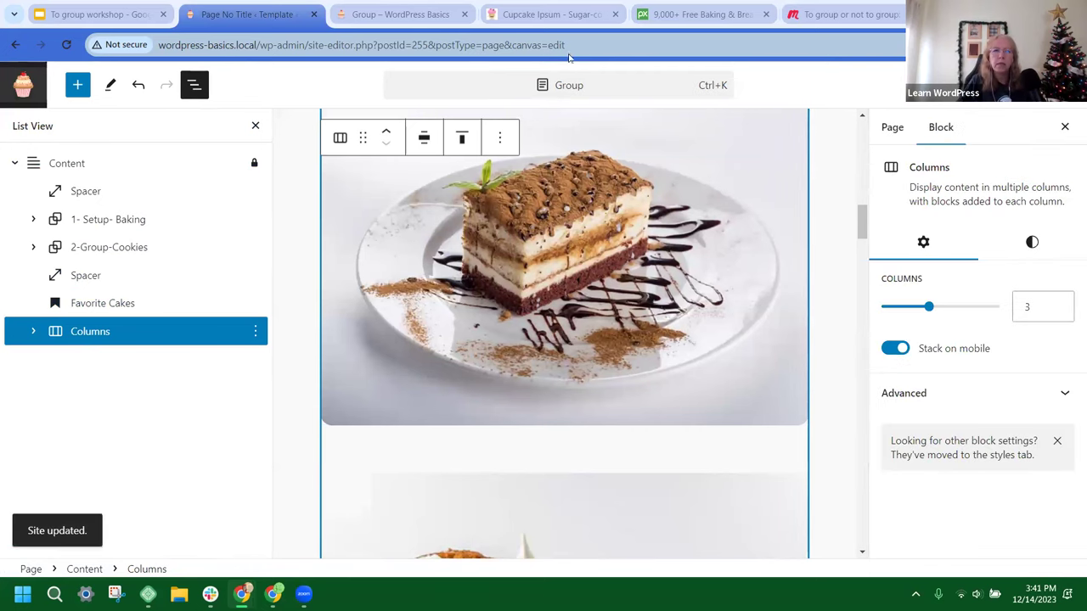
# Step: Reload the published Group page and examine the Favorite Cakes heading and the image columns below it
pyautogui.click(399, 15)
pyautogui.click(63, 44)
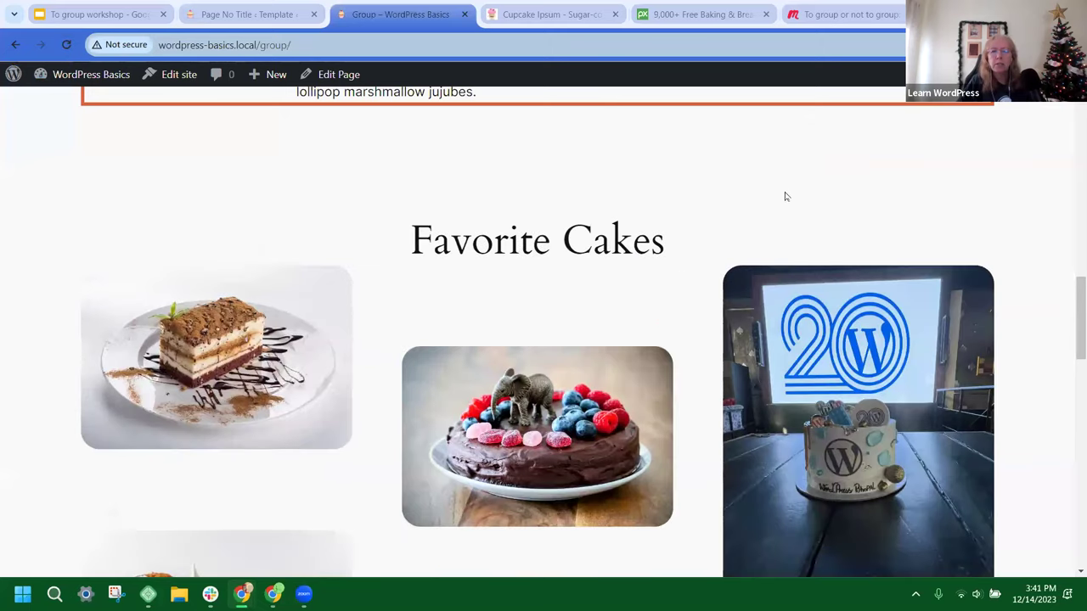
pyautogui.scroll(-4, 833, 196)
pyautogui.scroll(5, 832, 196)
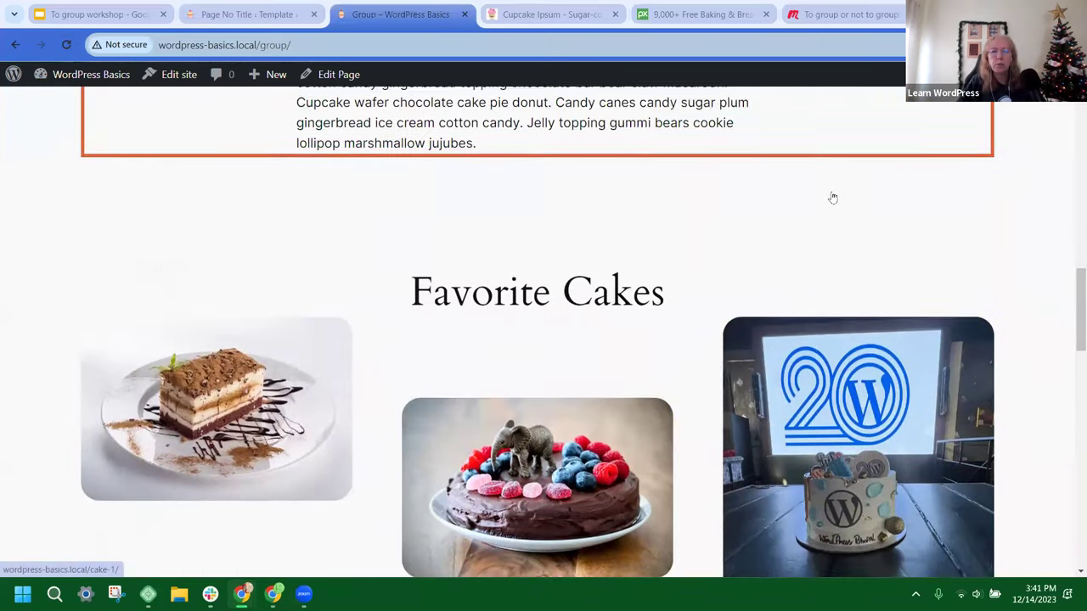
pyautogui.scroll(-3, 832, 196)
pyautogui.scroll(3, 832, 196)
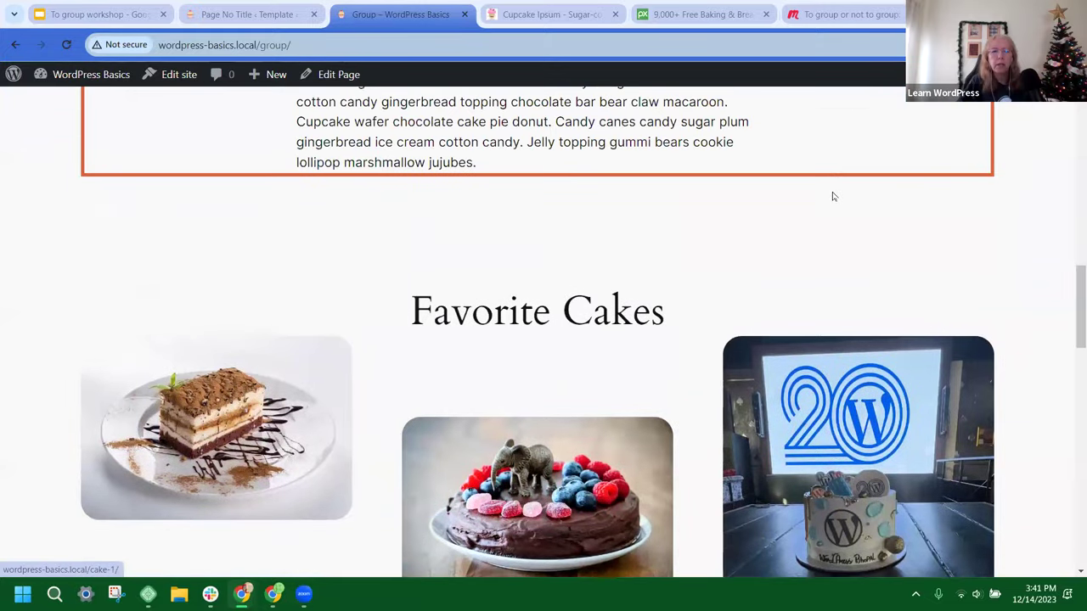
pyautogui.scroll(-1, 832, 197)
pyautogui.scroll(-1, 832, 196)
# Step: Return to the site editor and combine the Favorite Cakes heading and the Columns block into one group
pyautogui.click(226, 14)
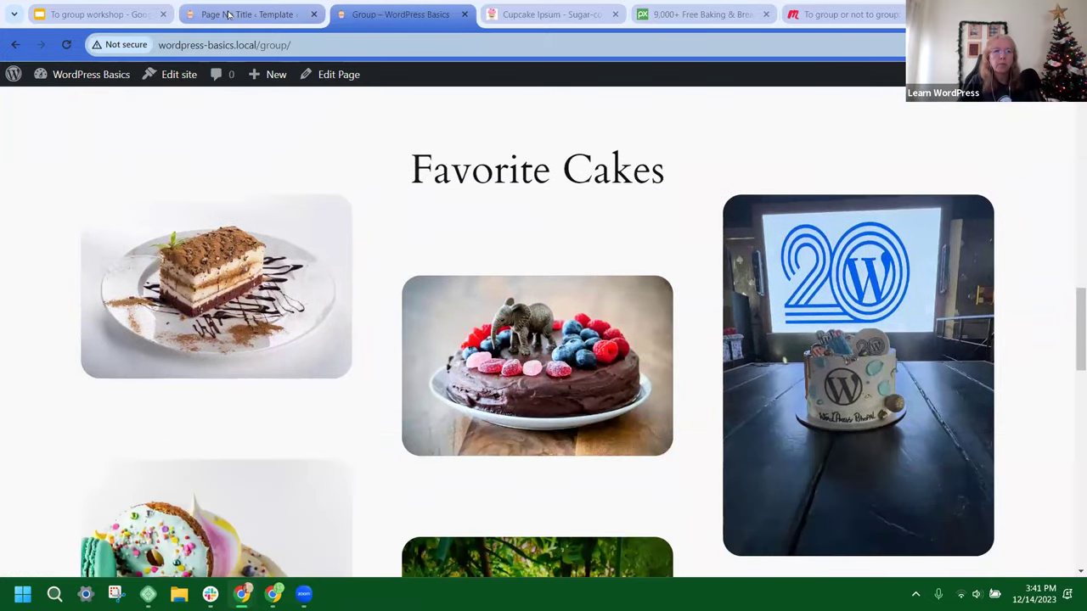
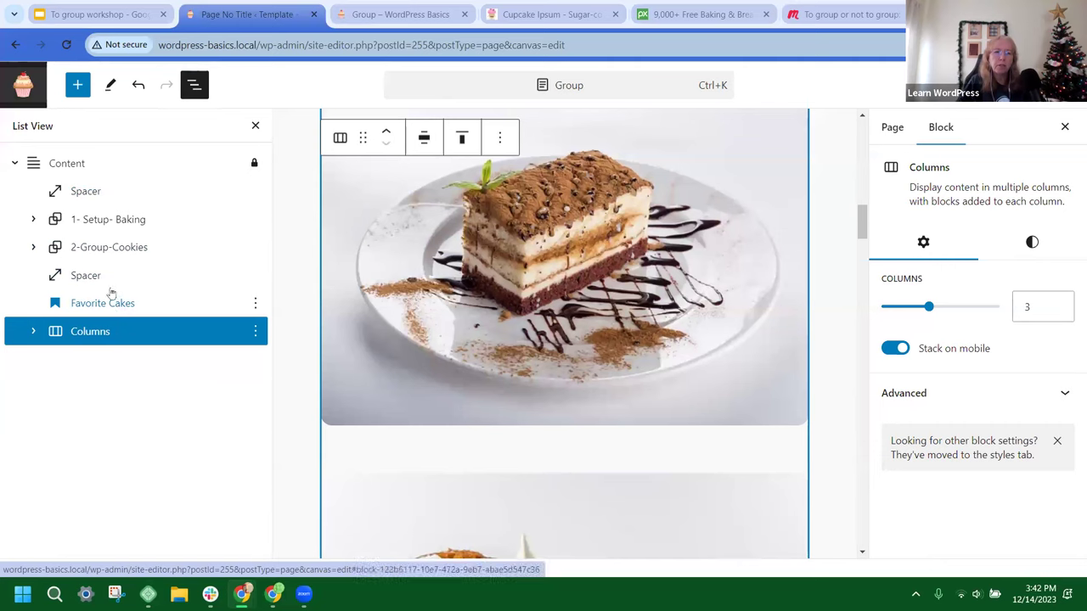
pyautogui.click(256, 306)
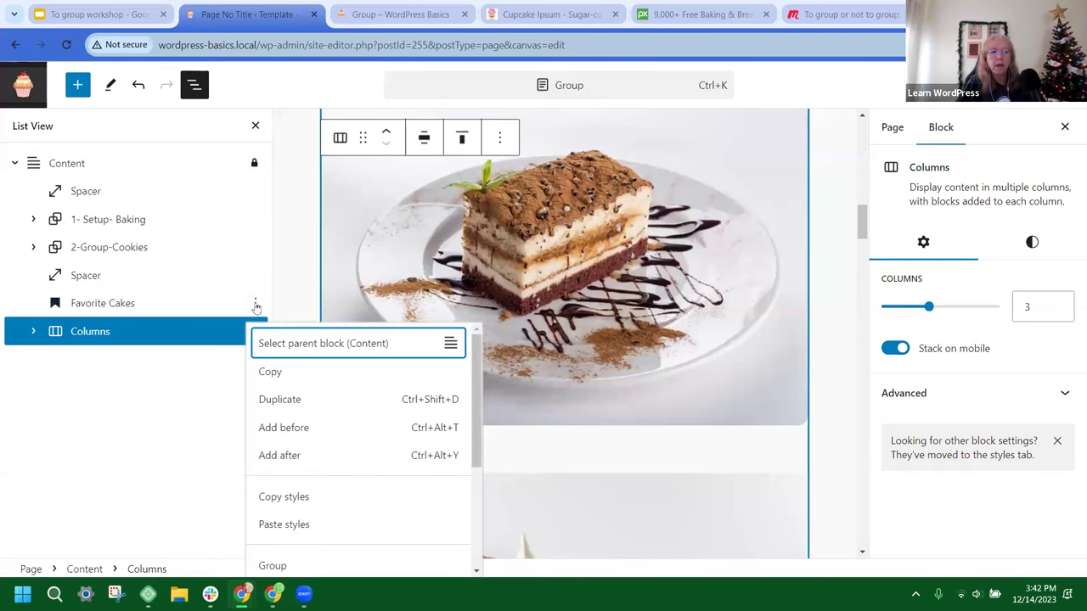
pyautogui.click(137, 305)
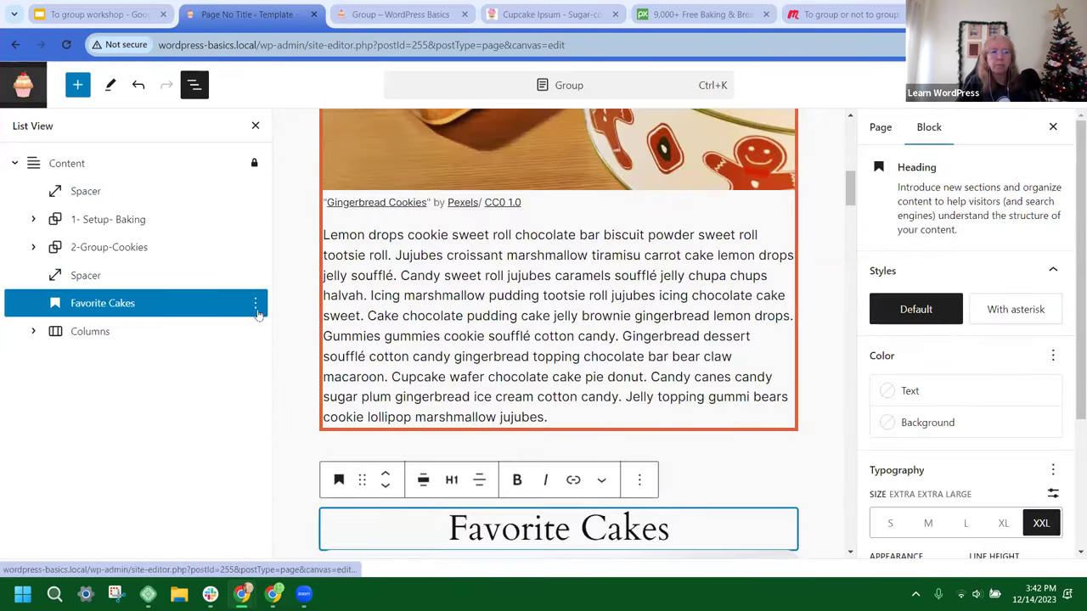
pyautogui.keyDown('shift'); pyautogui.click(127, 333); pyautogui.keyUp('shift')
pyautogui.click(256, 303)
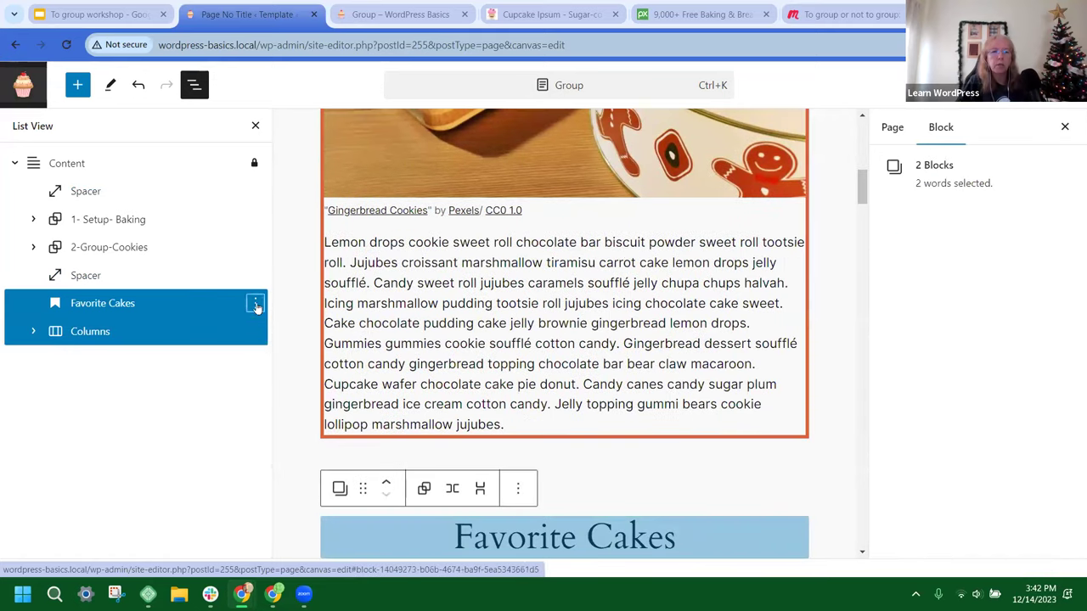
pyautogui.scroll(-3, 281, 416)
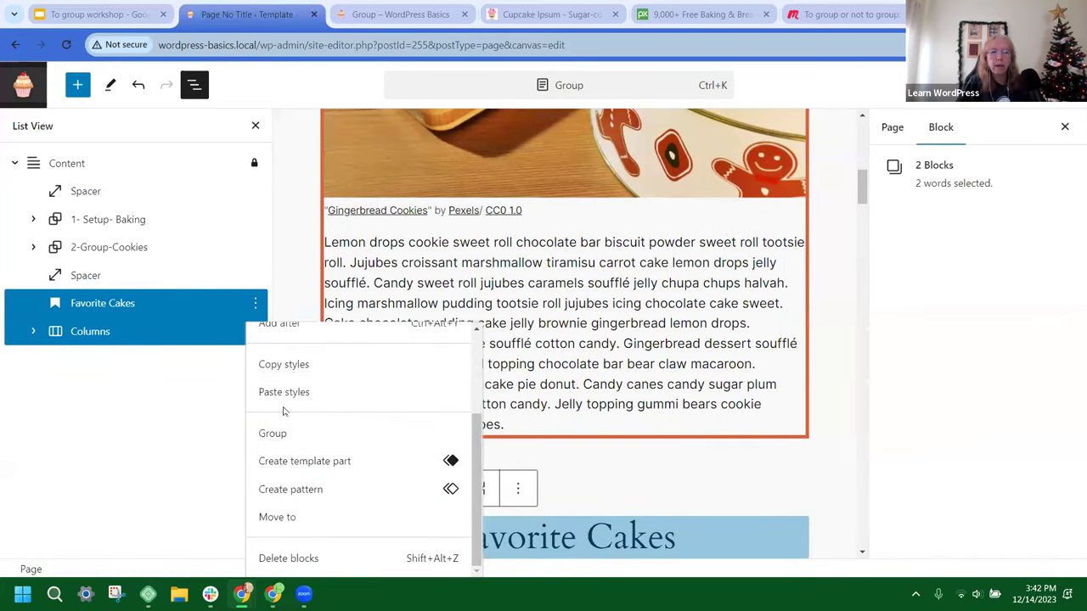
pyautogui.click(273, 433)
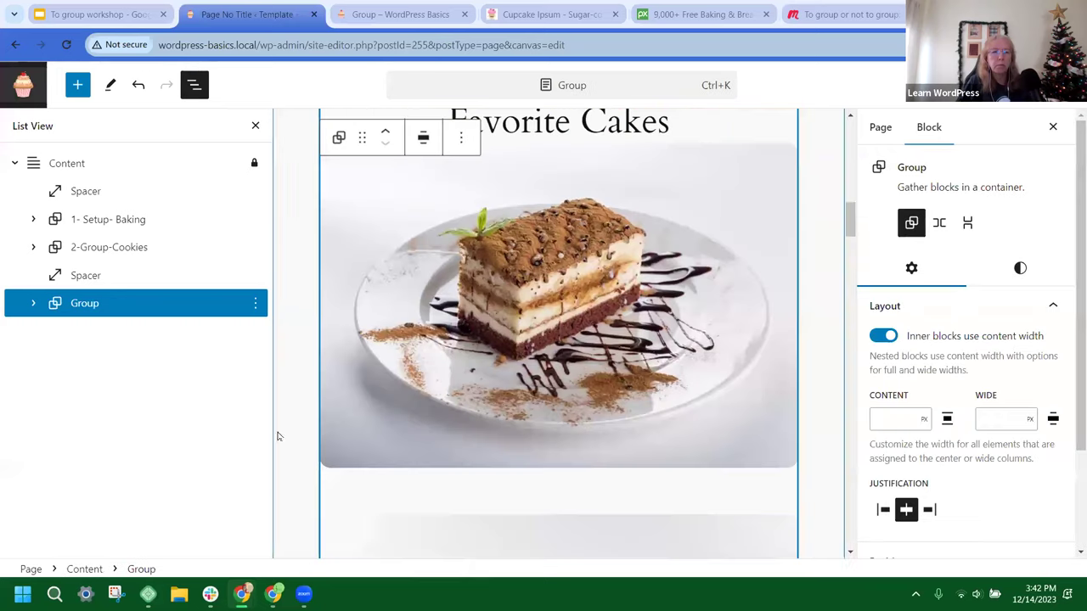
# Step: Rename the group holding the Favorite Cakes heading and columns as "3-Ungroup- Cakes" and save the page
pyautogui.click(256, 303)
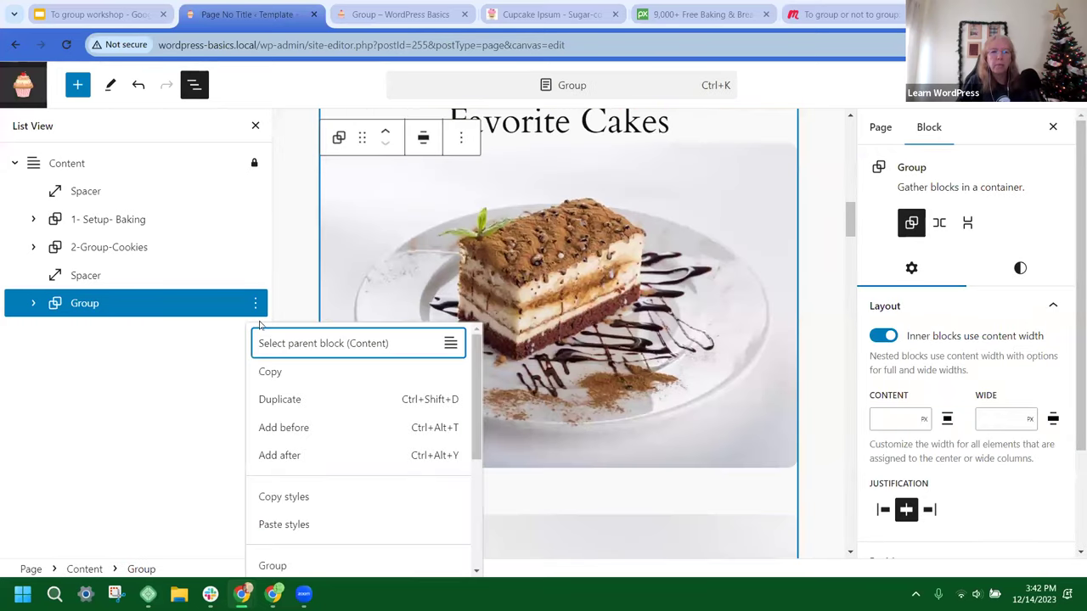
pyautogui.scroll(-5, 283, 509)
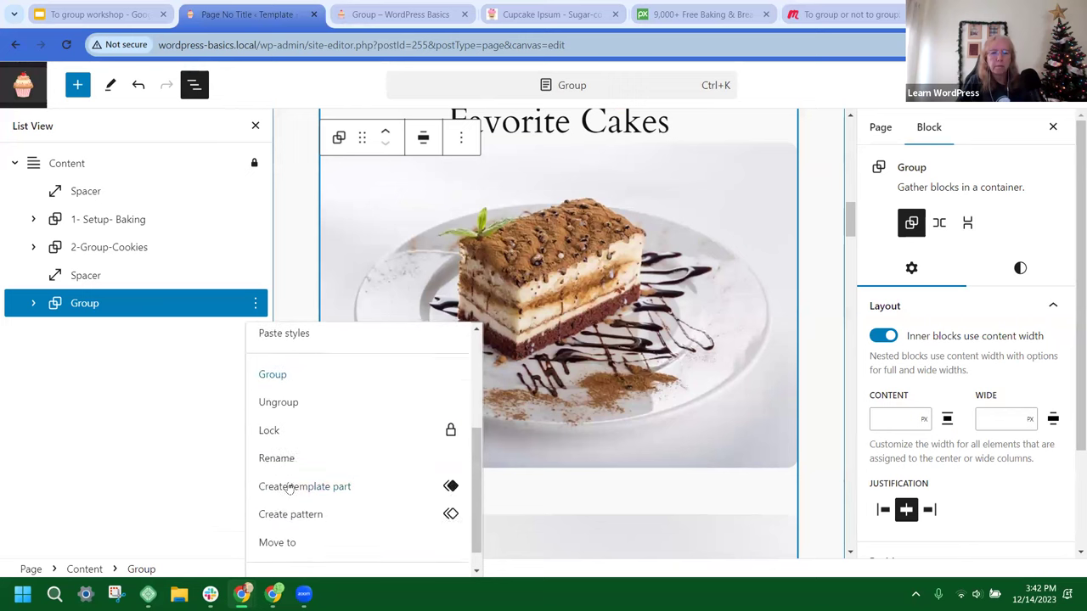
pyautogui.click(273, 432)
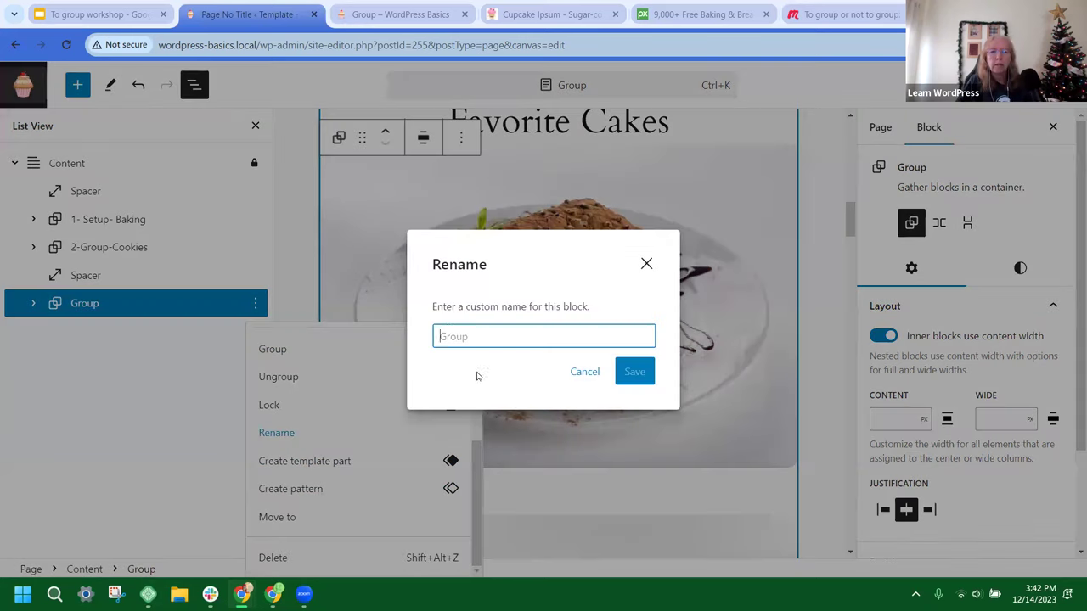
pyautogui.write('3')
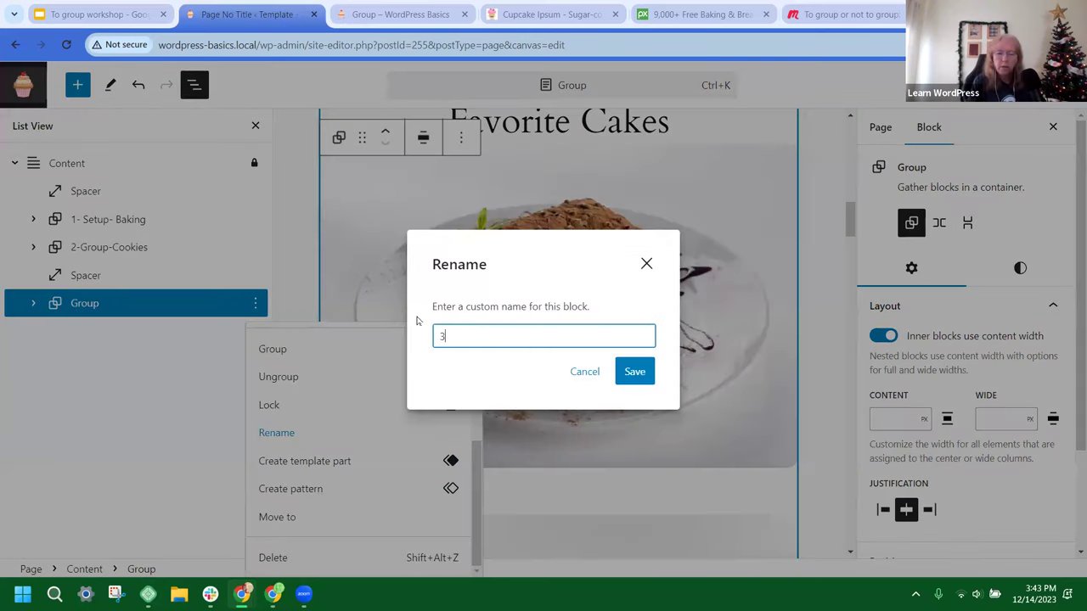
pyautogui.write('-Ungroup')
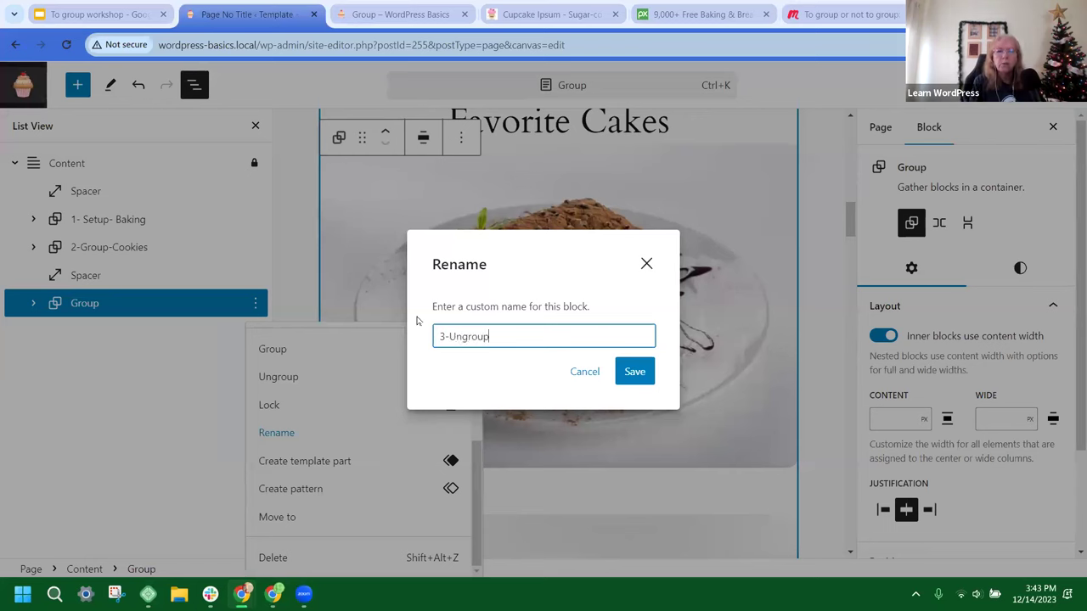
pyautogui.write('- Cakes')
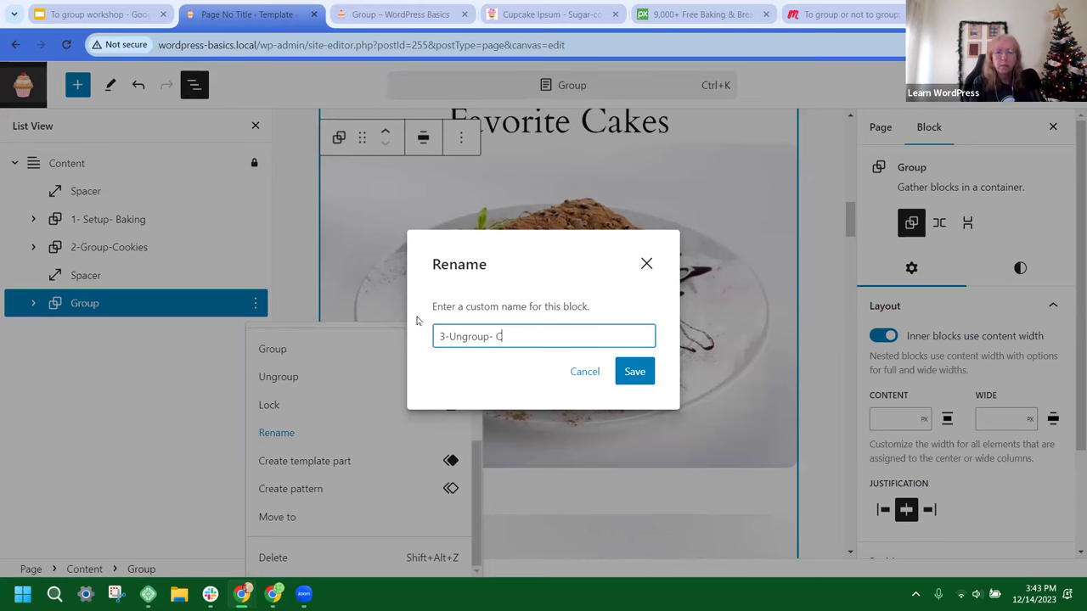
pyautogui.click(634, 372)
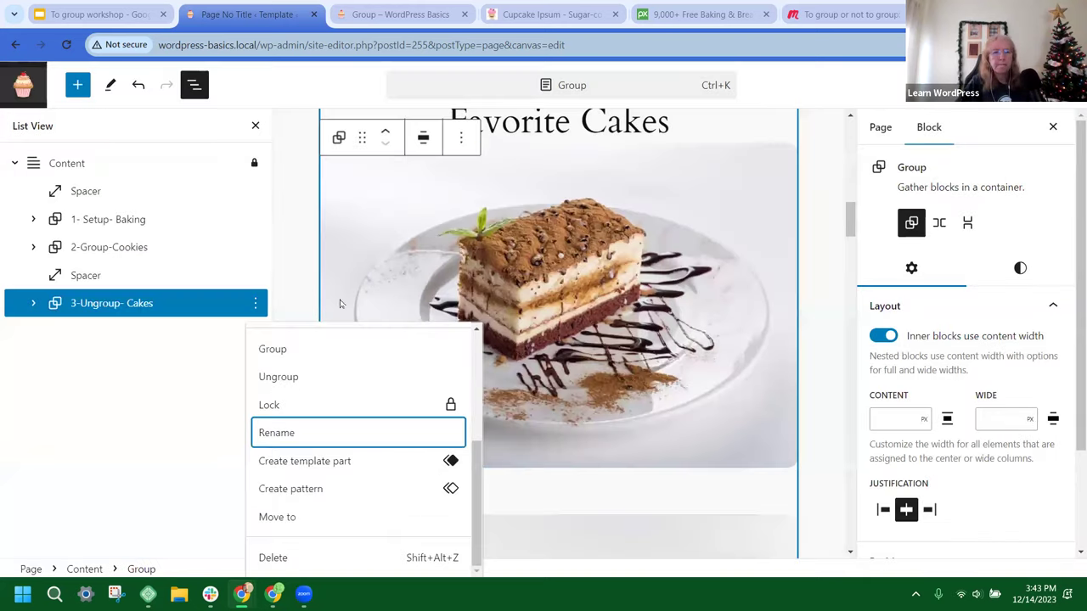
pyautogui.click(811, 244)
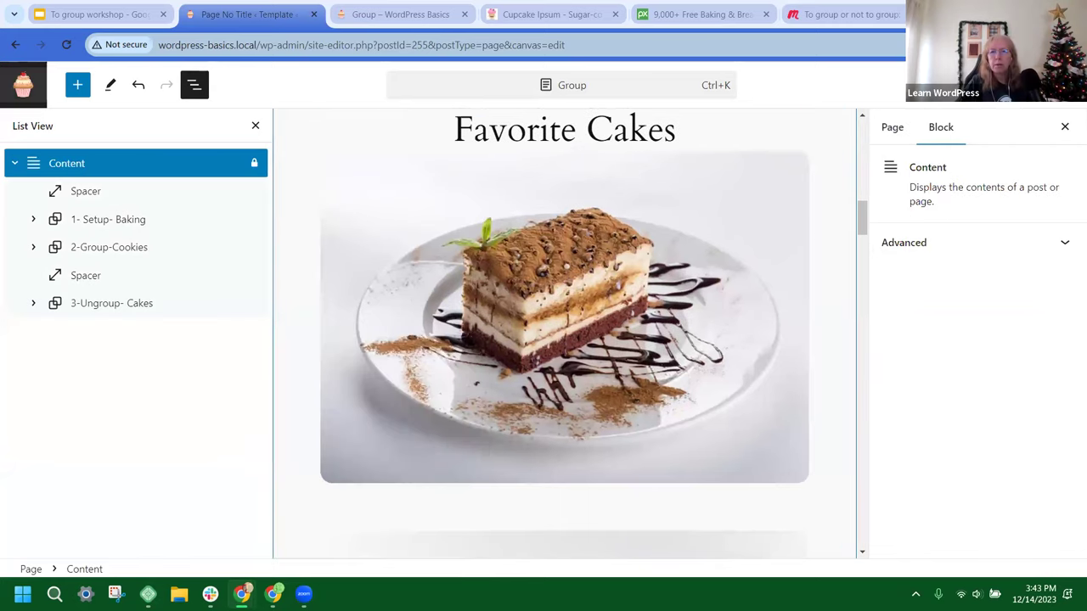
pyautogui.hotkey('ctrl', 's')
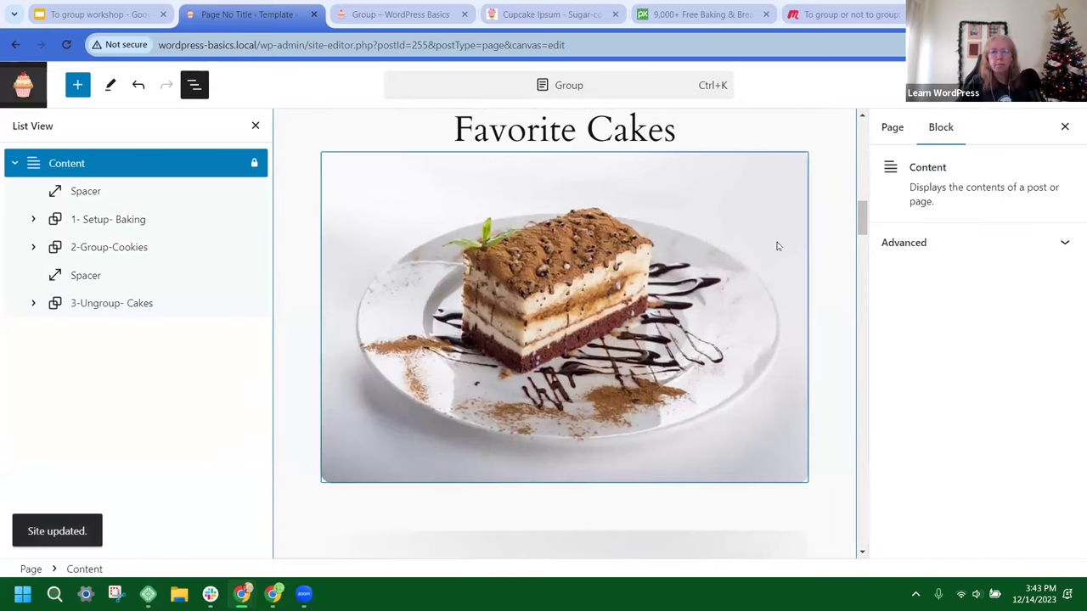
pyautogui.scroll(-3, 706, 242)
pyautogui.scroll(5, 706, 242)
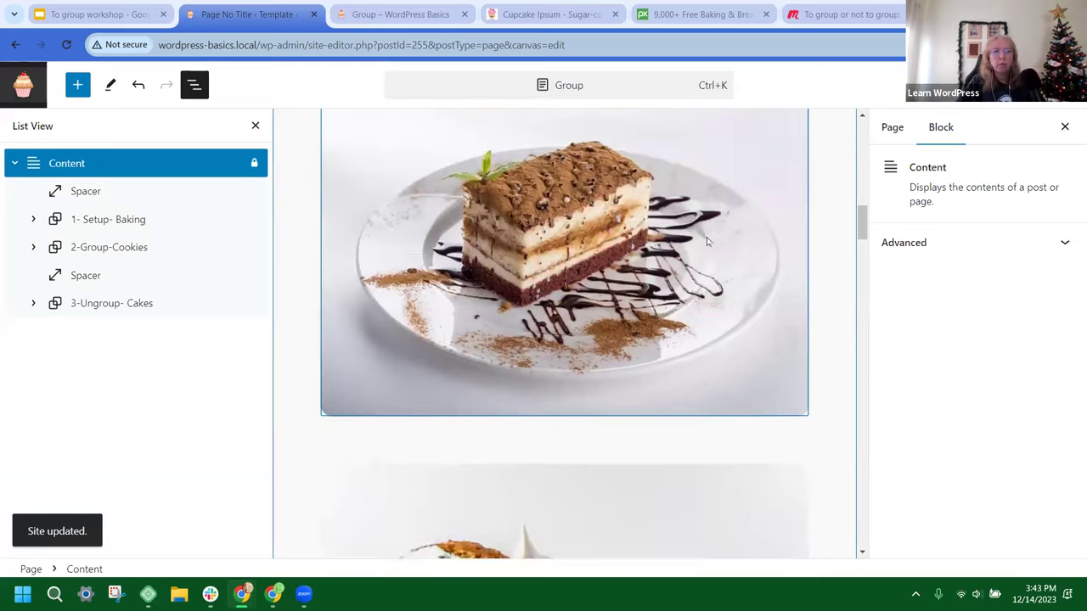
# Step: Give the 3-Ungroup- Cakes group the theme's Accent background color, #CFCABE
pyautogui.click(108, 306)
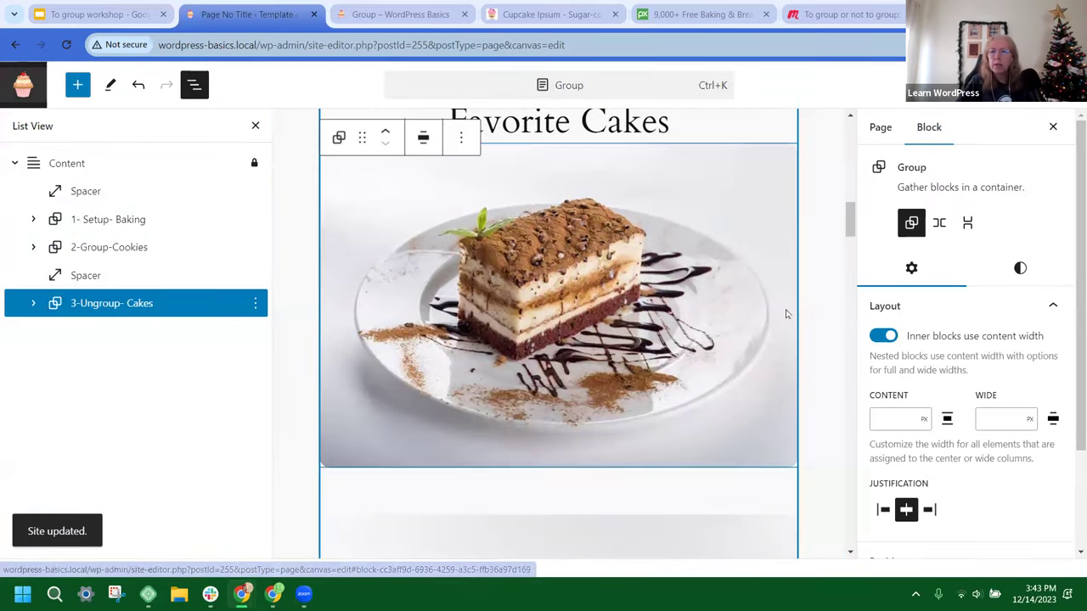
pyautogui.click(1021, 269)
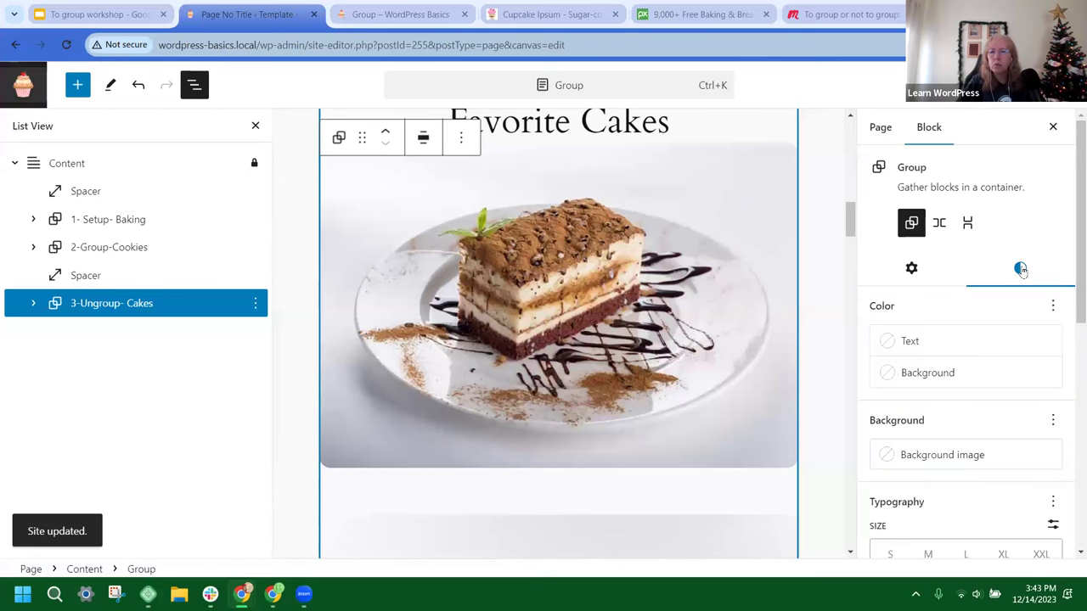
pyautogui.click(900, 373)
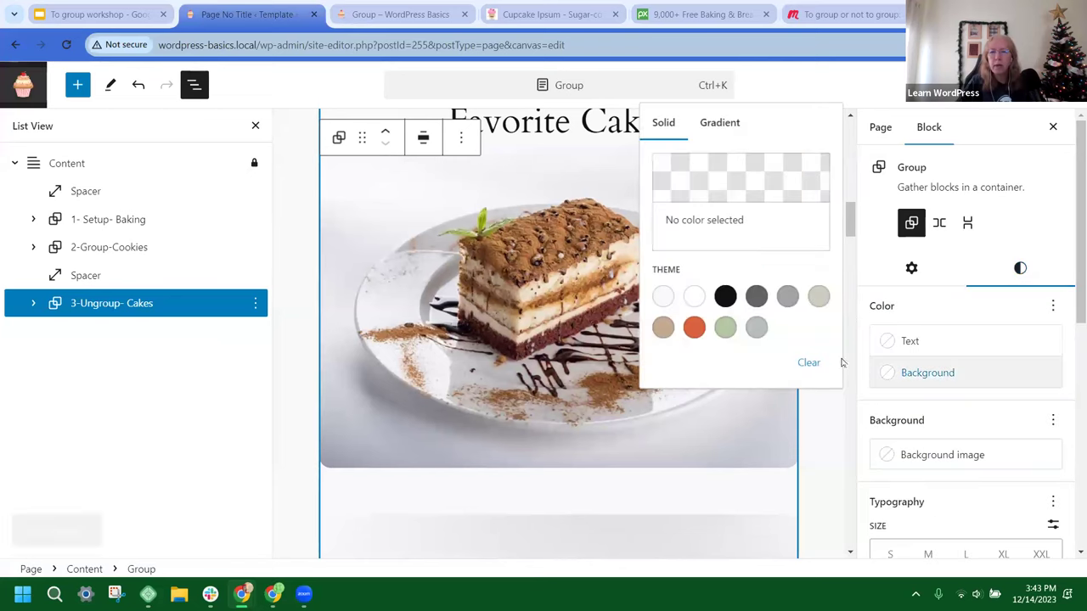
pyautogui.click(818, 295)
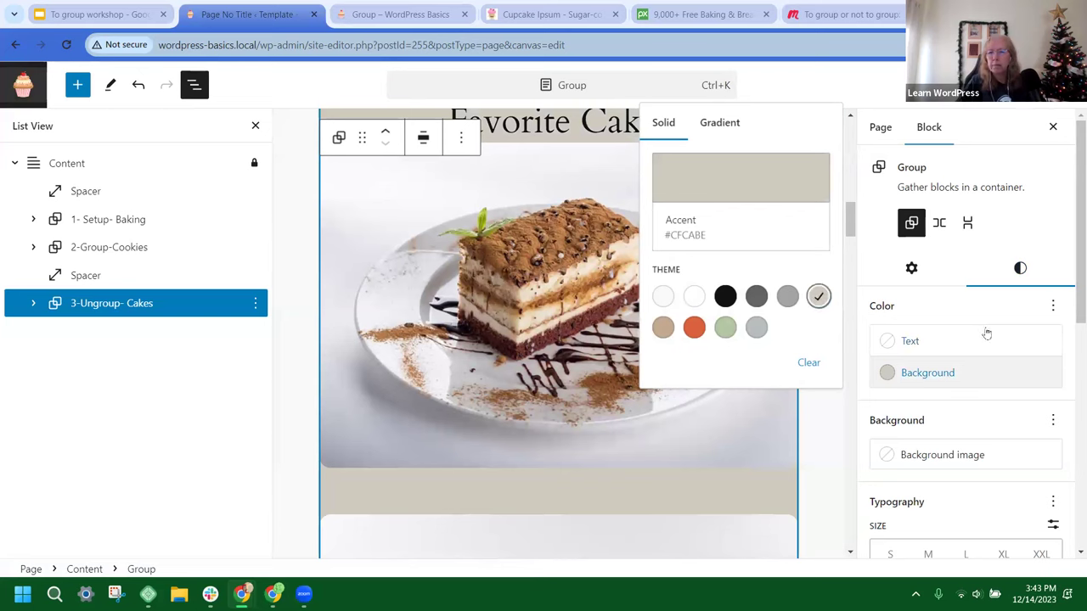
pyautogui.click(967, 311)
# Step: Set both the vertical and horizontal padding of the 3-Ungroup- Cakes group to 2
pyautogui.scroll(-3, 951, 356)
pyautogui.scroll(-4, 946, 374)
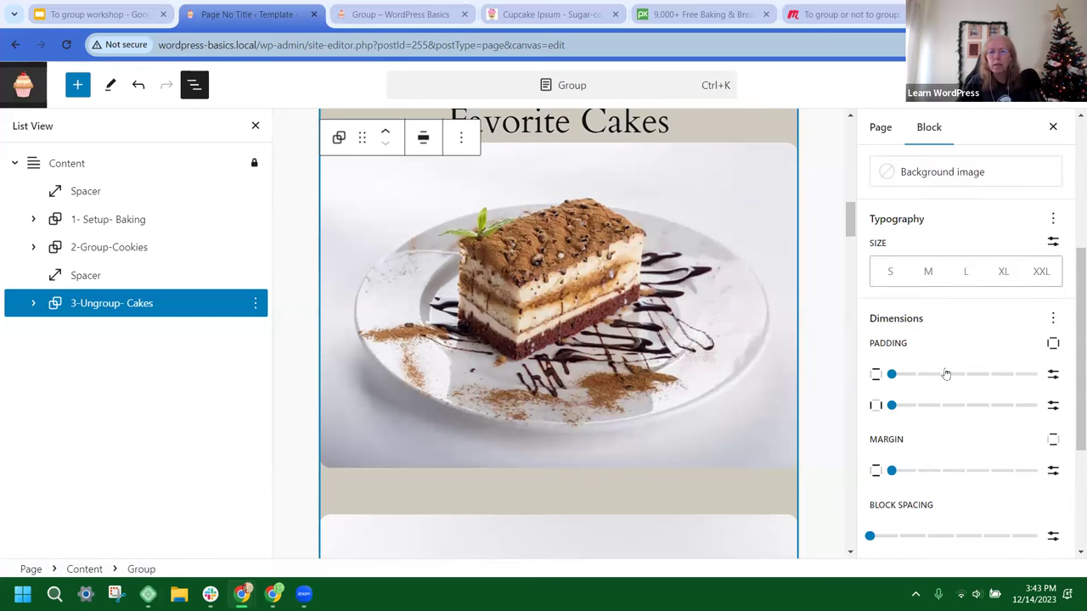
pyautogui.scroll(2, 938, 331)
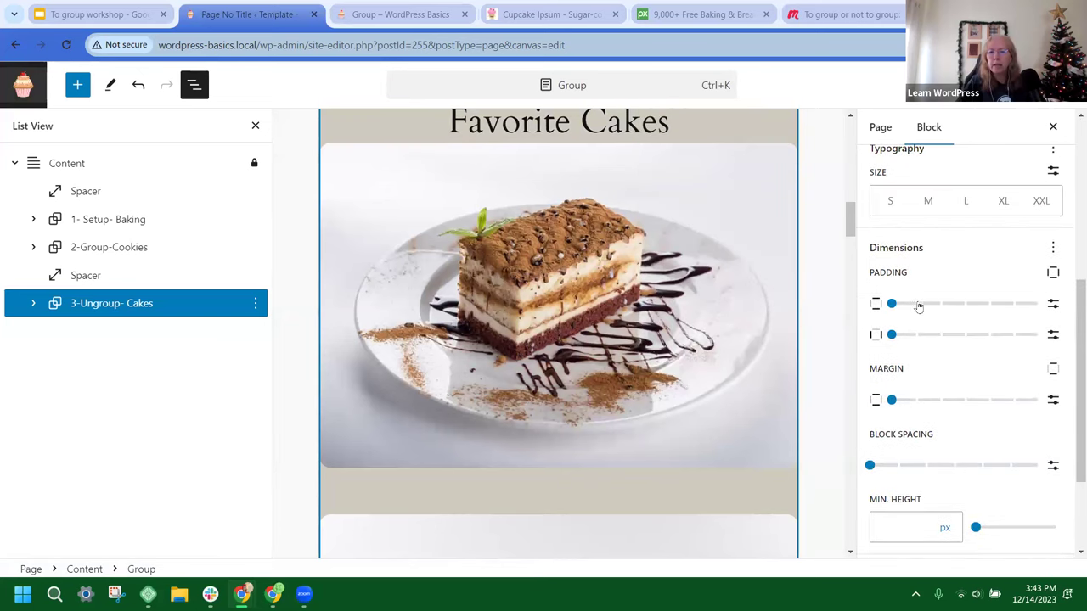
pyautogui.click(914, 303)
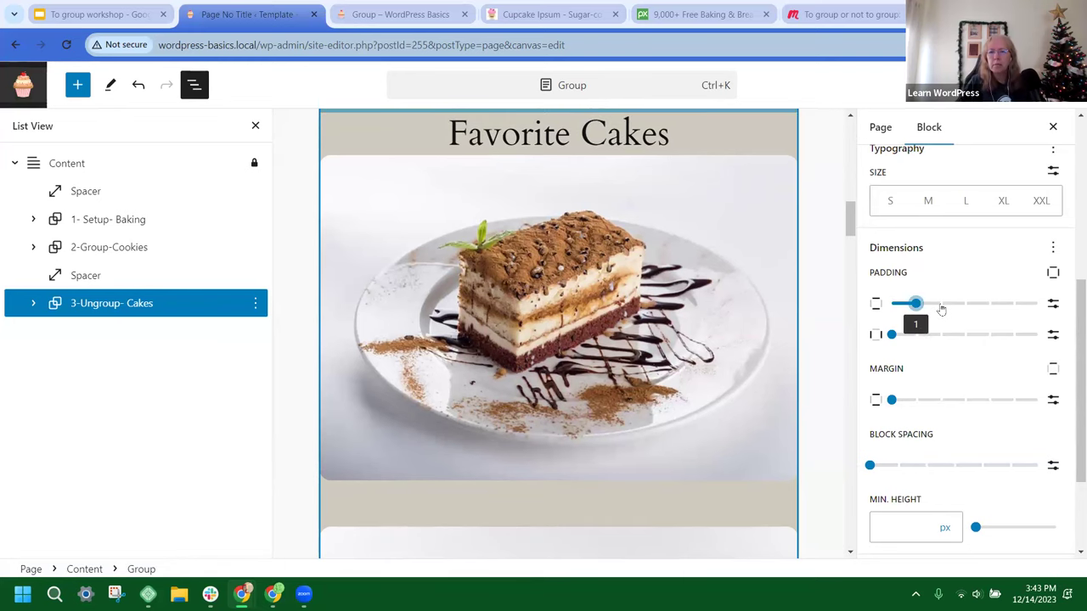
pyautogui.click(939, 304)
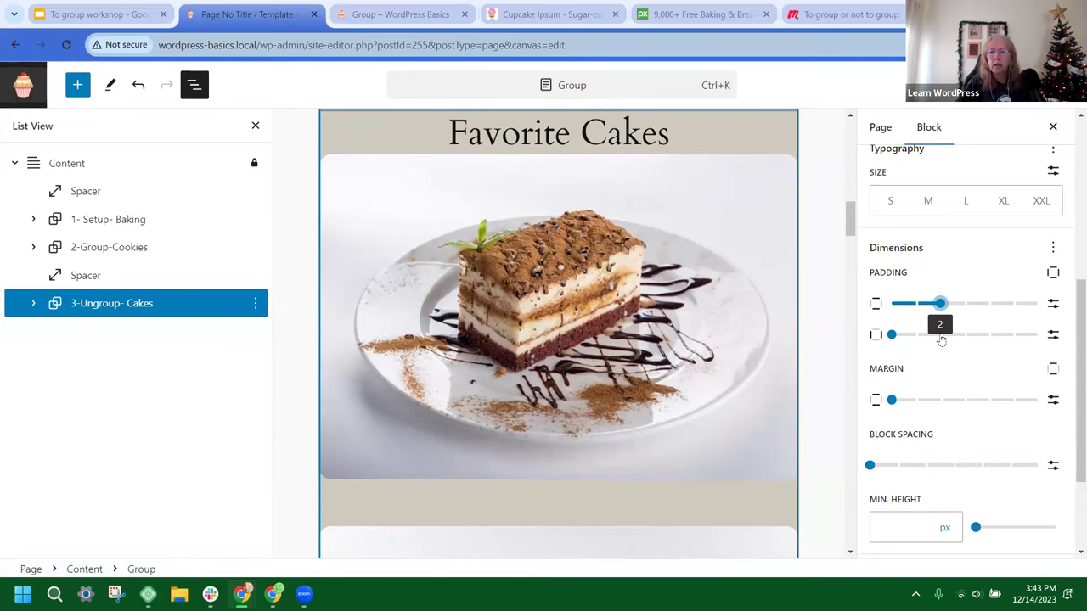
pyautogui.click(940, 334)
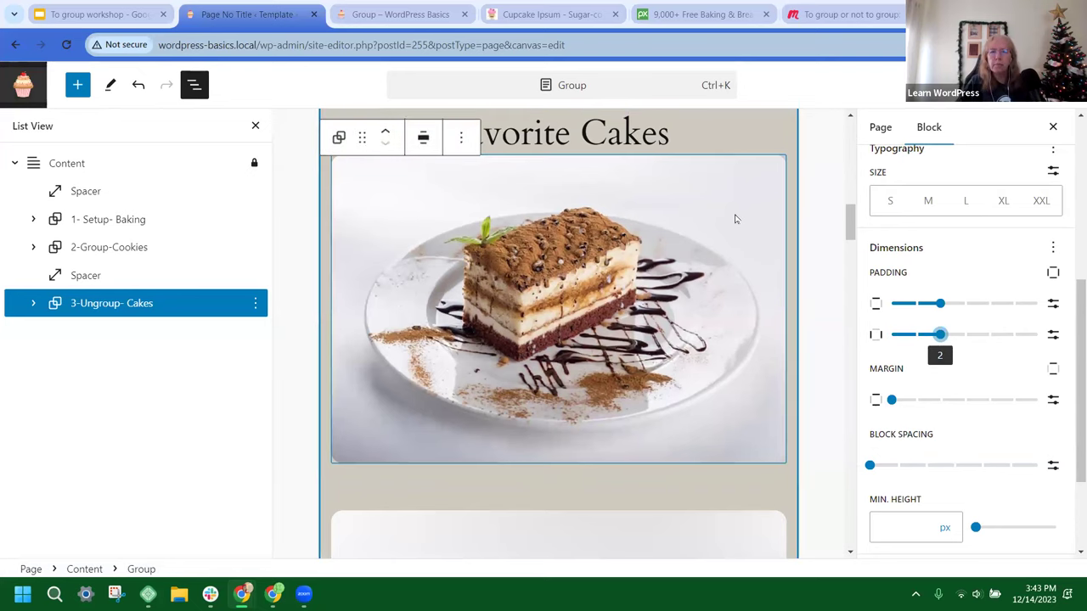
pyautogui.scroll(1, 747, 255)
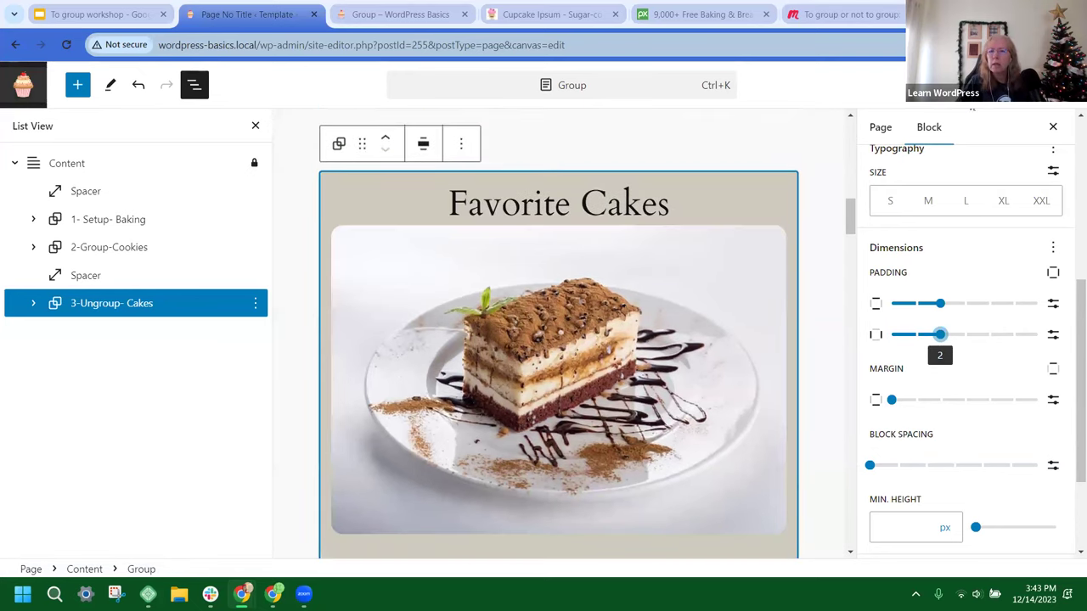
# Step: Save the cake group's styling and reload the published Group page
pyautogui.click(889, 84)
pyautogui.click(890, 85)
pyautogui.click(399, 14)
pyautogui.click(68, 45)
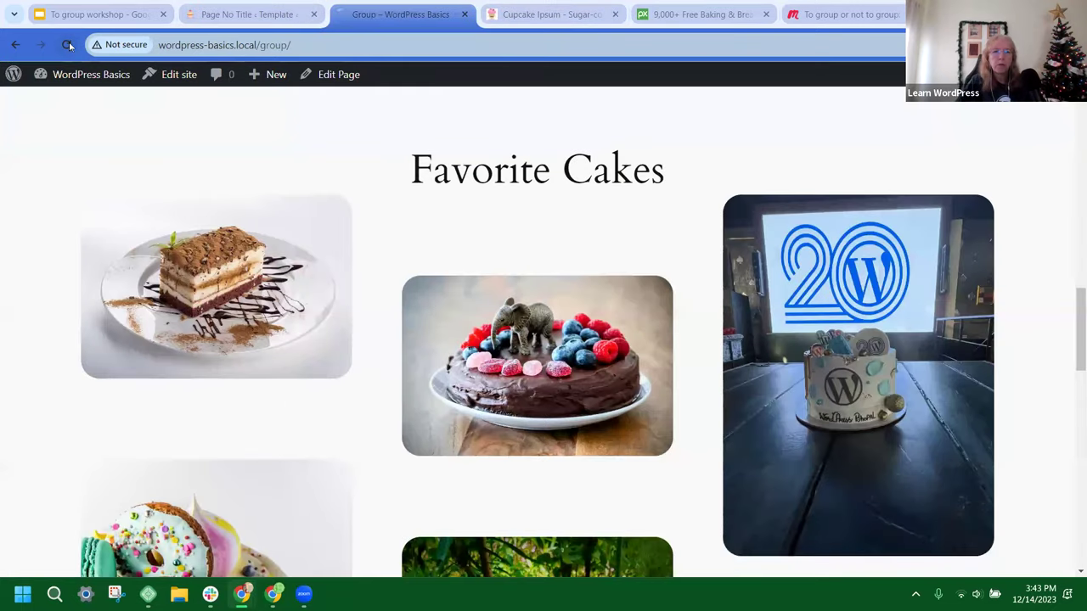
# Step: Return to the site editor, set the 3-Ungroup- Cakes group's alignment to Full width, and save the page
pyautogui.click(247, 14)
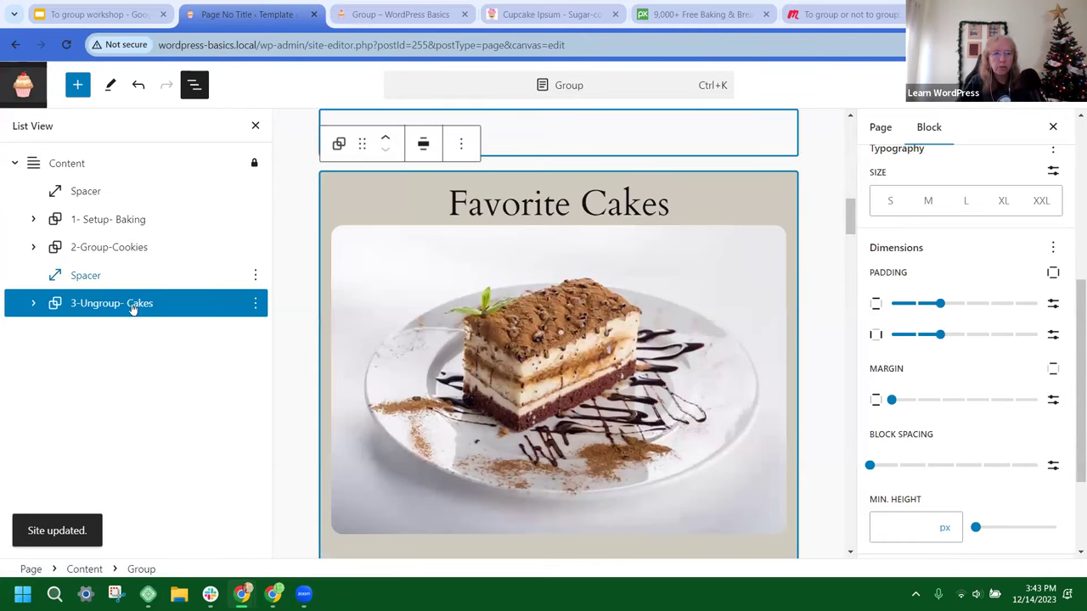
pyautogui.click(423, 146)
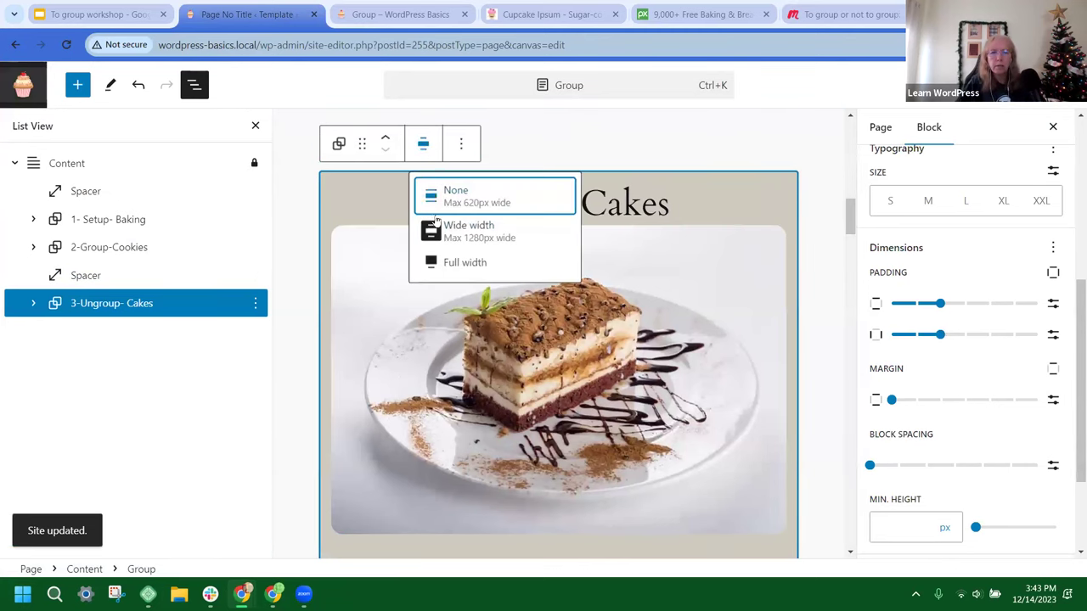
pyautogui.click(461, 267)
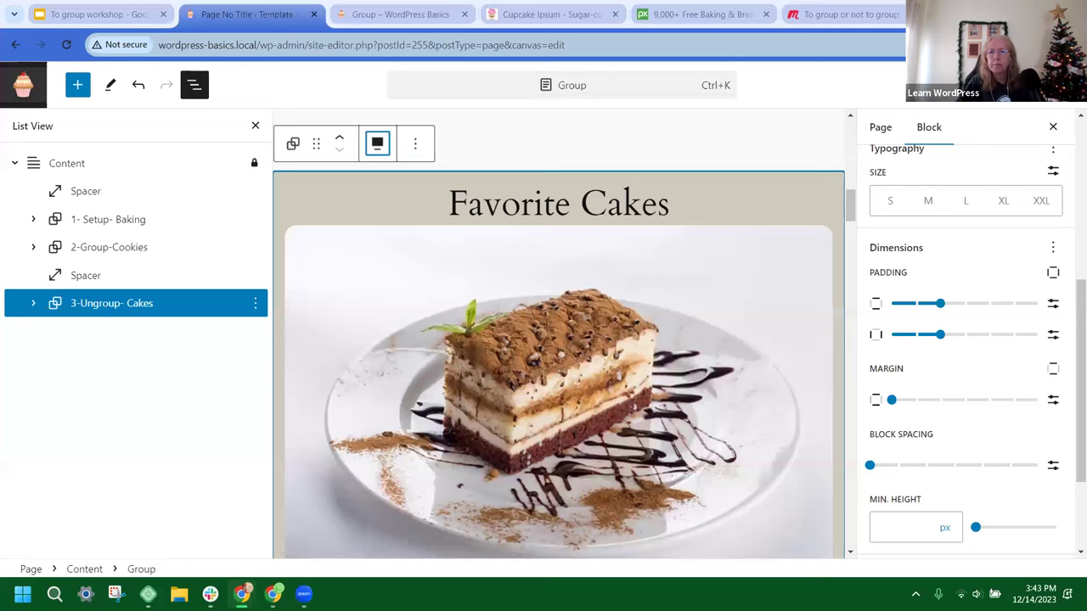
pyautogui.click(917, 85)
pyautogui.click(890, 85)
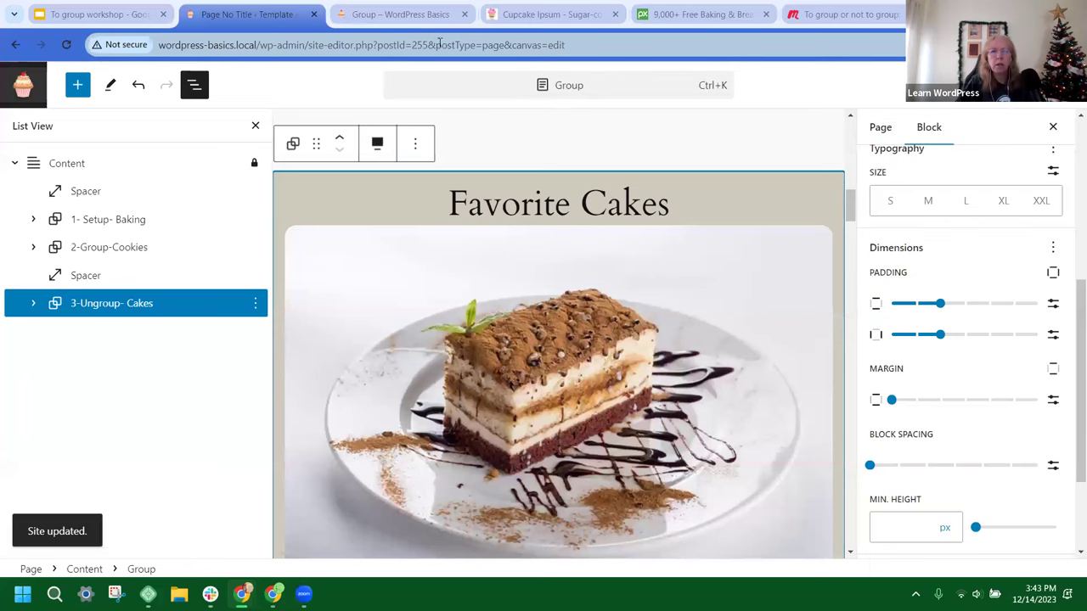
# Step: Reload the published Group page and examine the Favorite Cakes section's width and background along with the Cookies and Baking groups
pyautogui.click(399, 14)
pyautogui.click(66, 44)
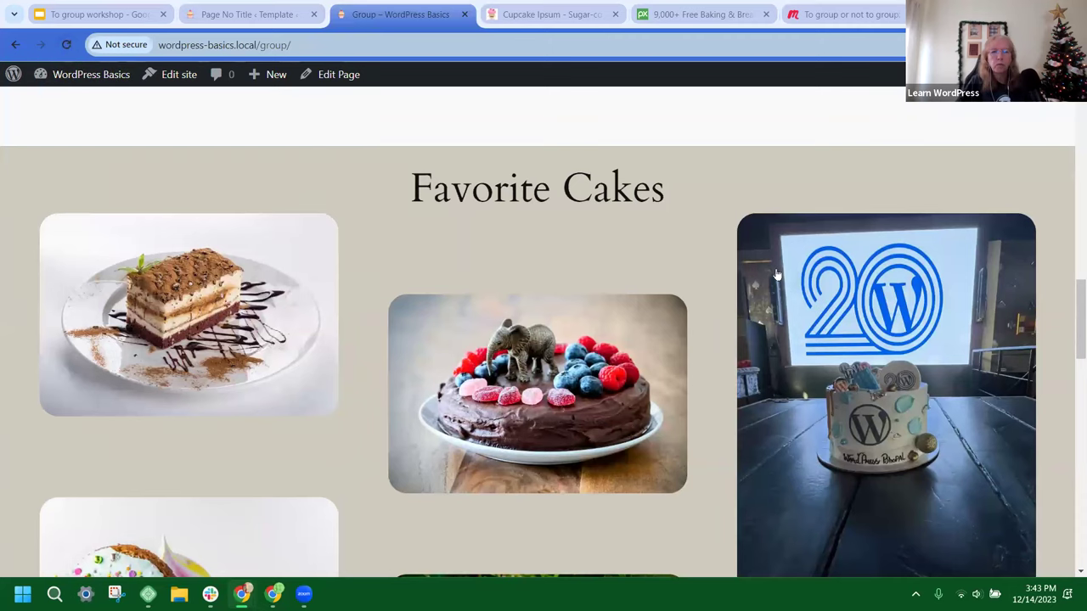
pyautogui.scroll(1, 776, 272)
pyautogui.scroll(-3, 775, 273)
pyautogui.scroll(-8, 775, 273)
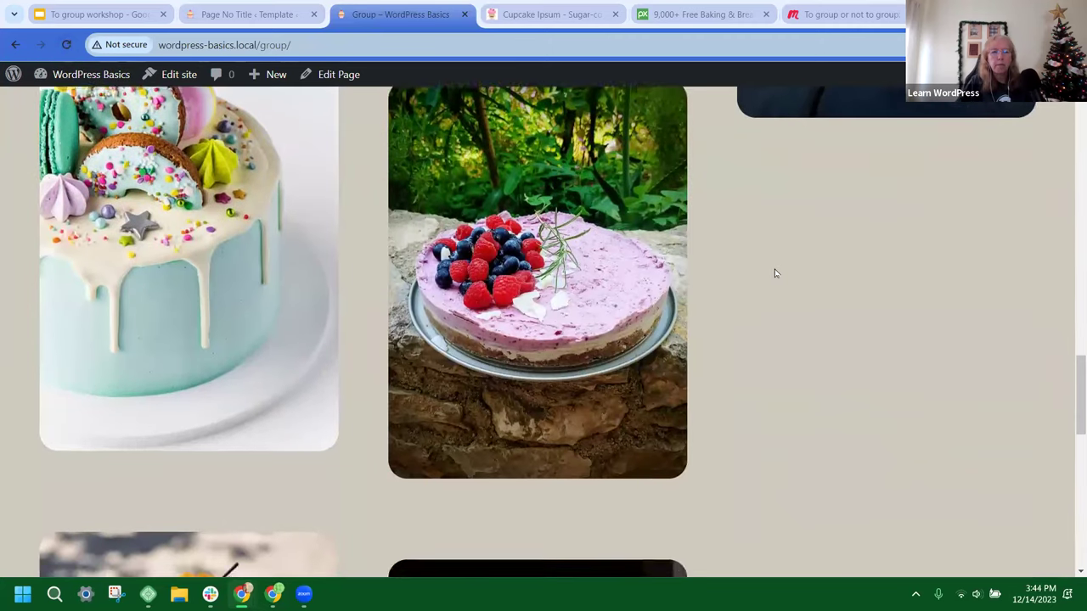
pyautogui.scroll(-5, 775, 273)
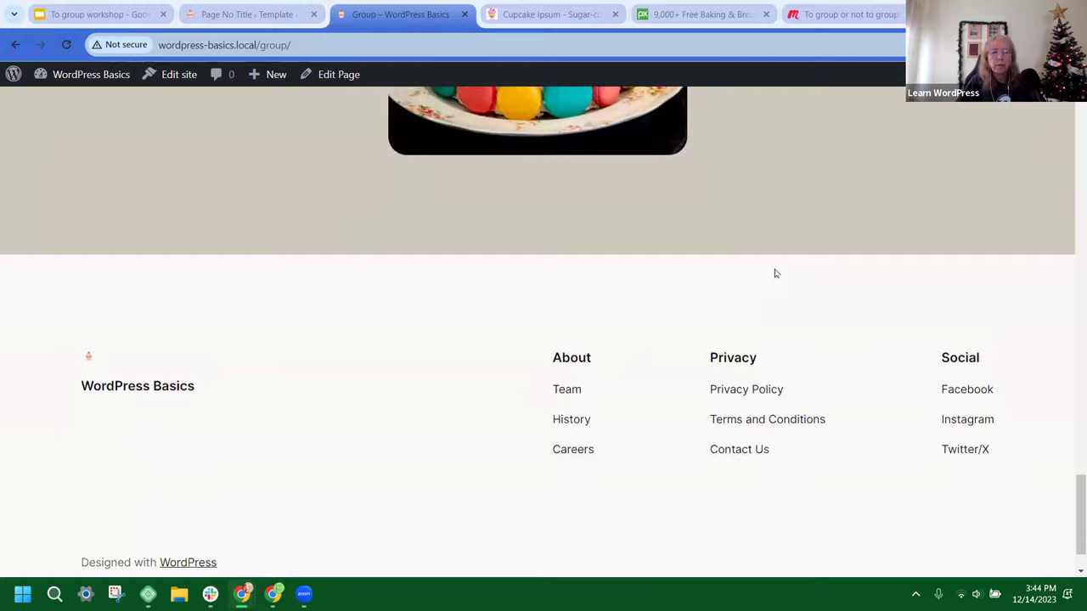
pyautogui.scroll(7, 775, 273)
pyautogui.scroll(10, 775, 273)
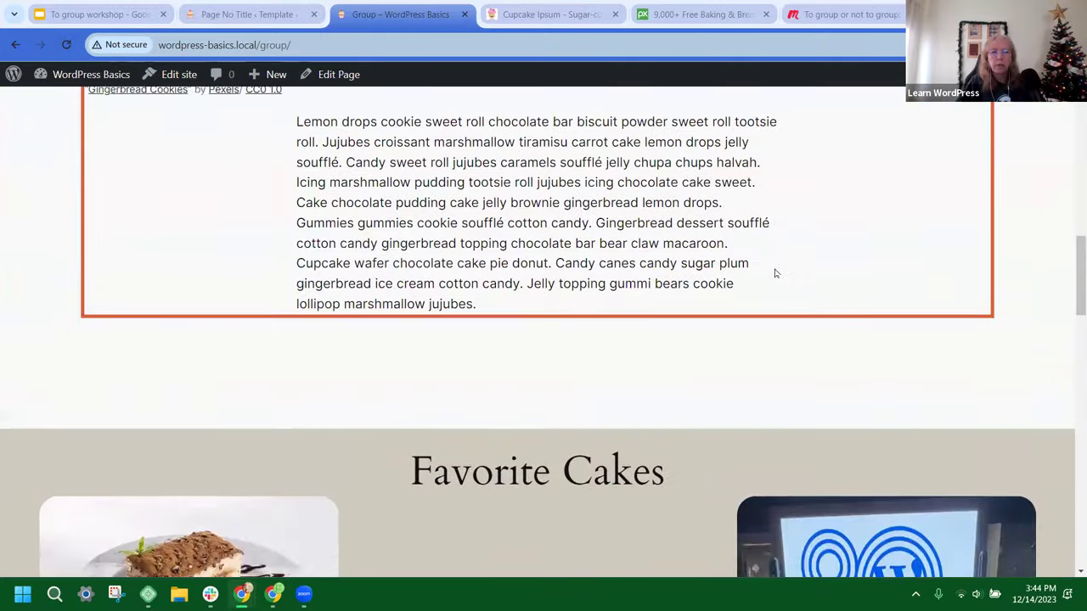
pyautogui.scroll(3, 775, 273)
pyautogui.scroll(-1, 775, 274)
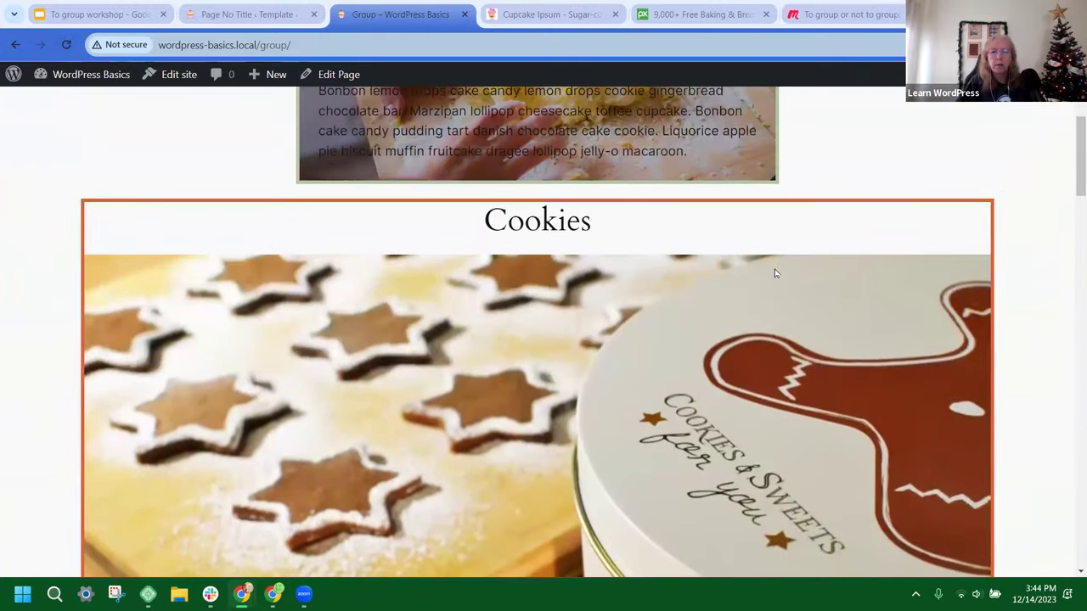
pyautogui.scroll(3, 775, 273)
pyautogui.scroll(2, 827, 277)
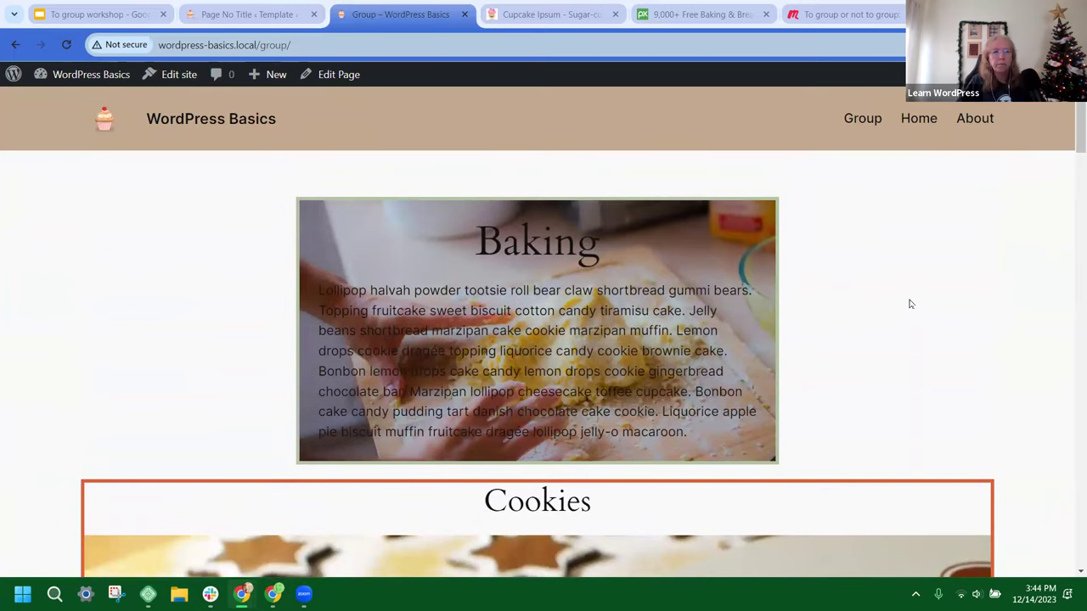
pyautogui.scroll(-5, 910, 302)
pyautogui.scroll(4, 909, 303)
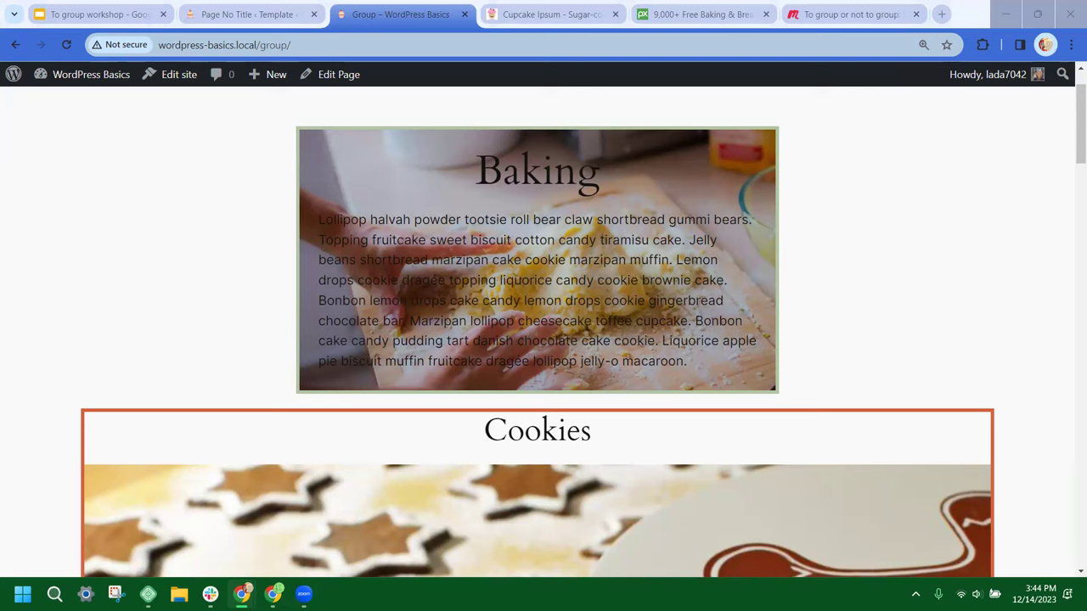
# Step: Return to the site editor and close the List View to show the Favorite Cakes columns on a wider canvas
pyautogui.click(229, 15)
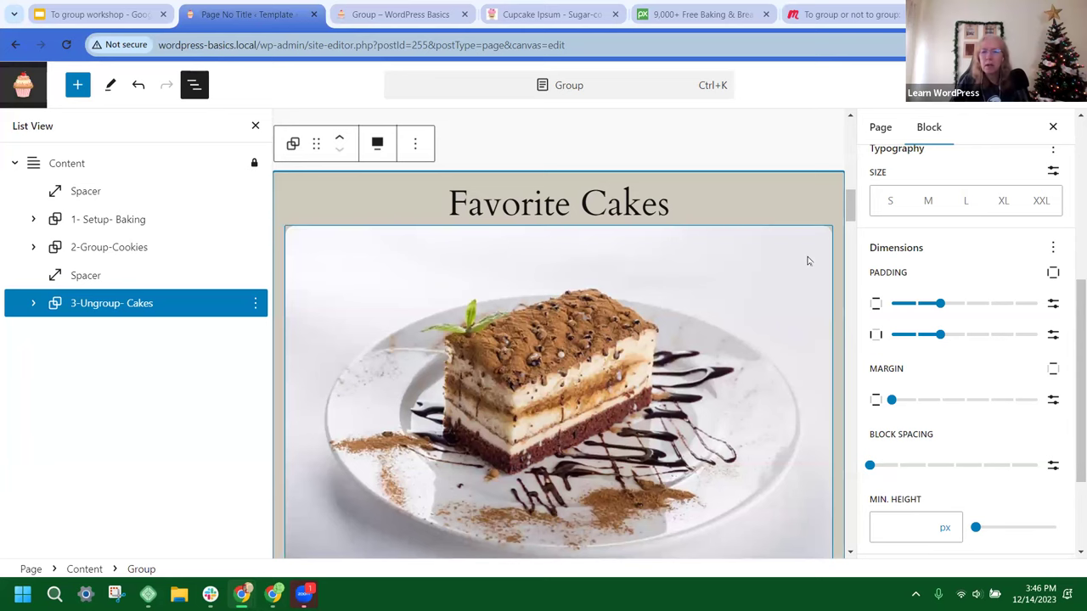
pyautogui.scroll(-4, 751, 294)
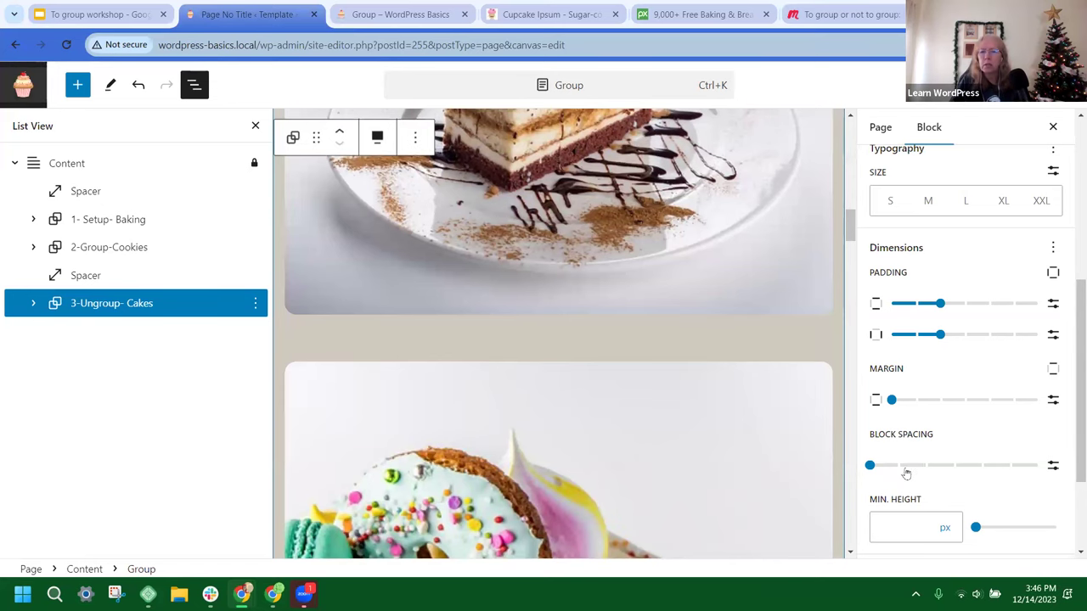
pyautogui.click(255, 126)
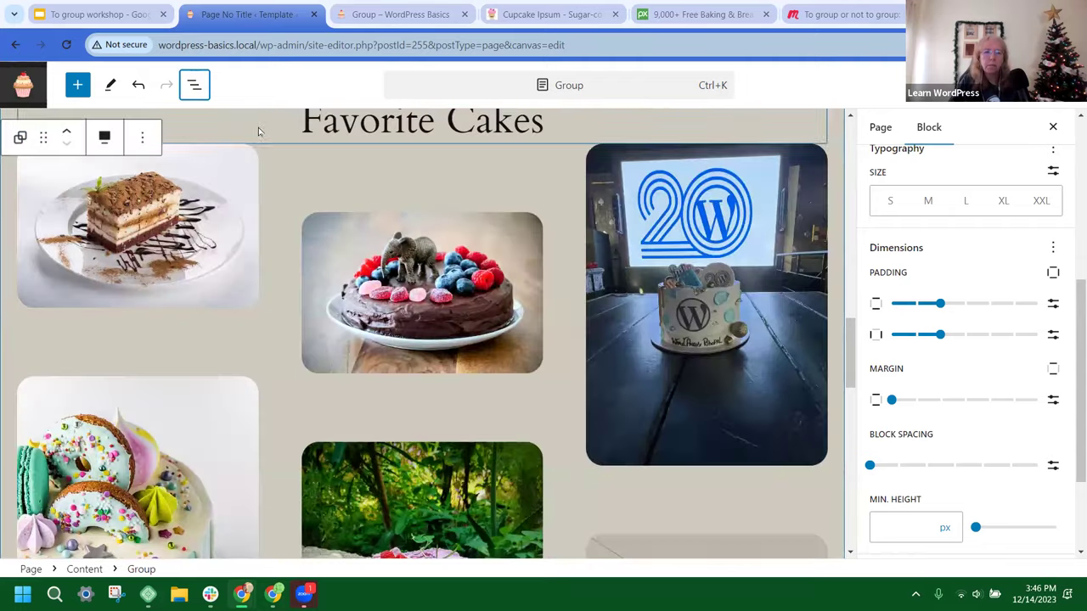
# Step: Set the Favorite Cakes group's block spacing to 1
pyautogui.click(899, 467)
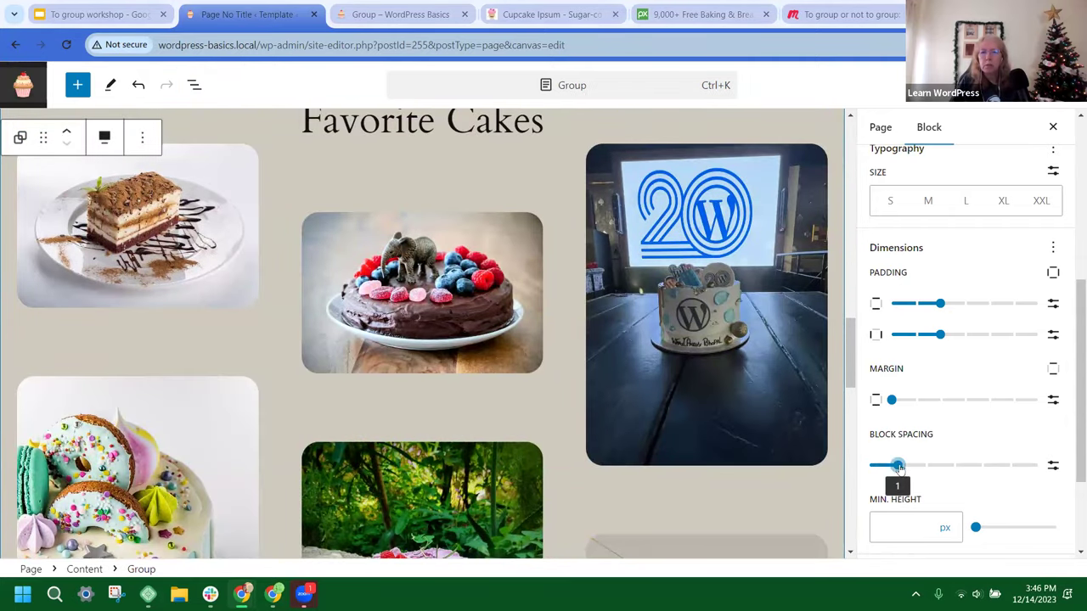
pyautogui.moveTo(902, 471)
pyautogui.mouseDown()
pyautogui.moveTo(952, 471)
pyautogui.moveTo(870, 473)
pyautogui.moveTo(897, 471)
pyautogui.mouseUp()
pyautogui.scroll(10, 511, 288)
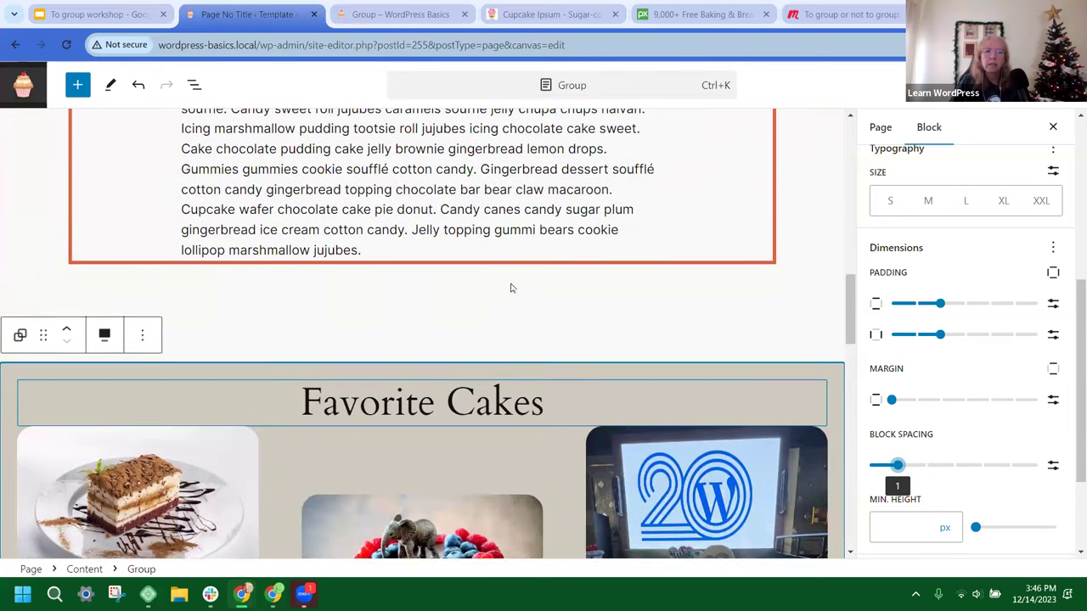
pyautogui.scroll(2, 234, 158)
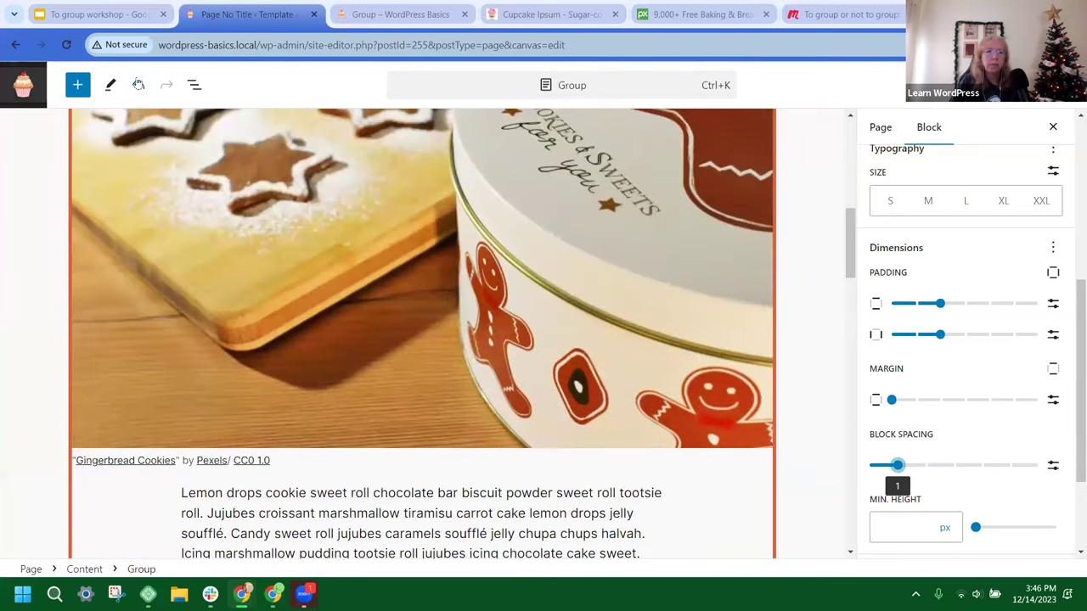
# Step: Try a block spacing of 6 on the 2-Group-Cookies group and reduce it to 0
pyautogui.click(194, 85)
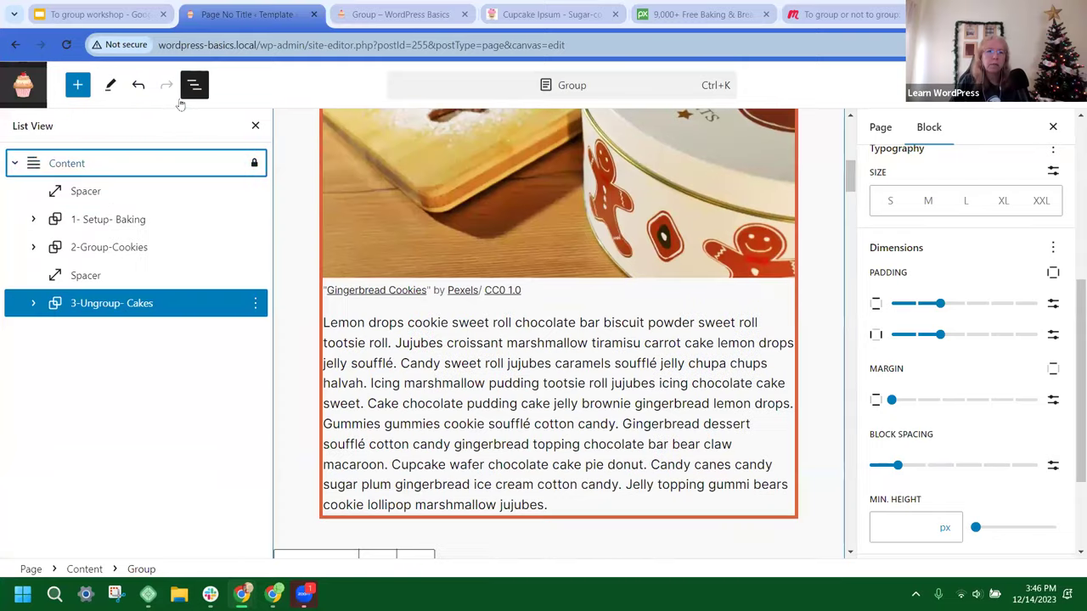
pyautogui.click(93, 247)
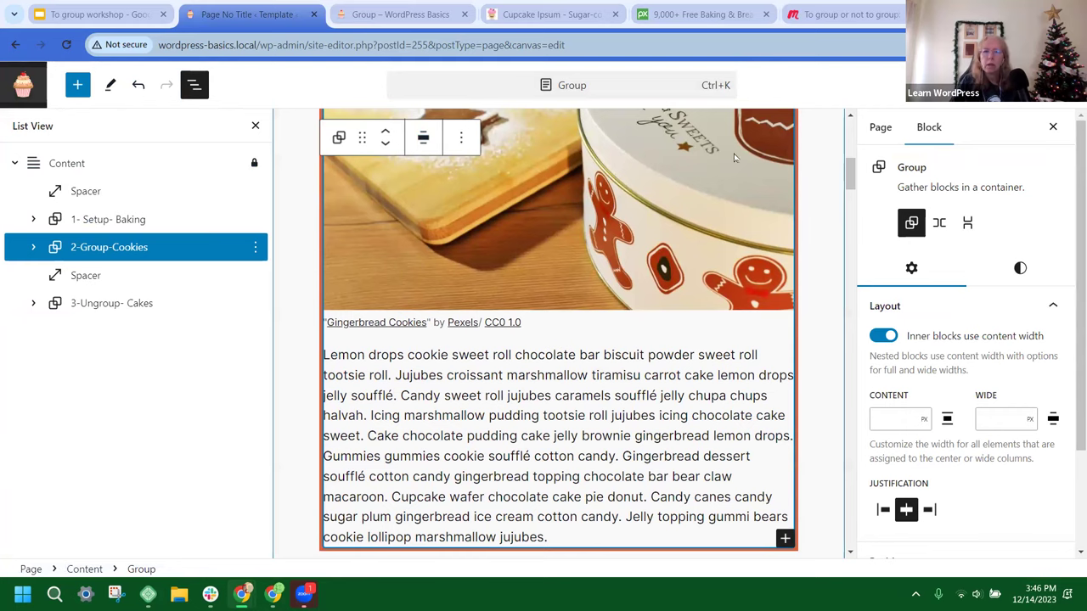
pyautogui.click(255, 125)
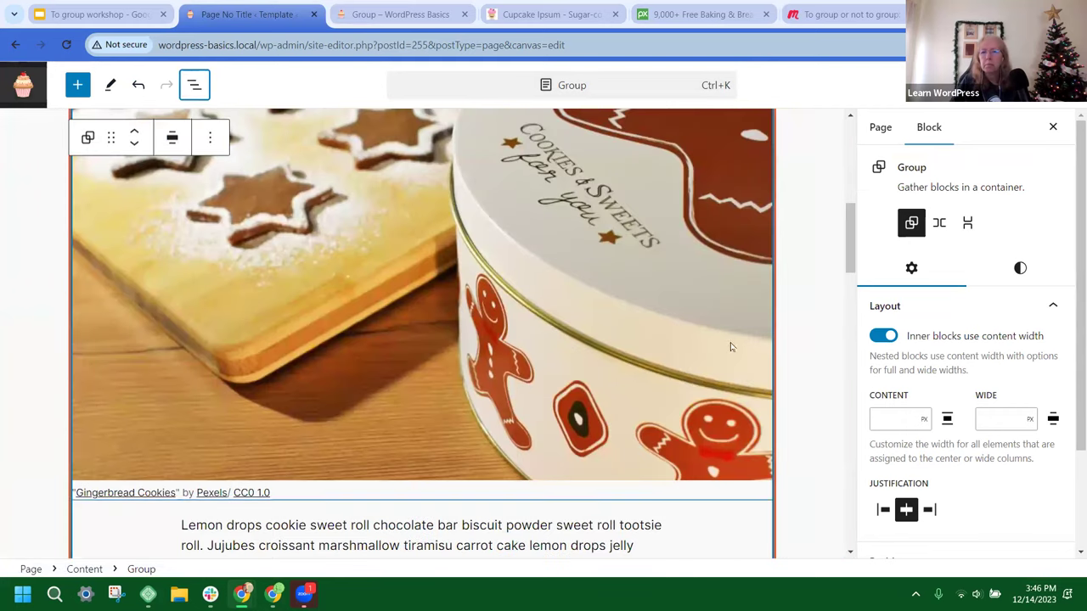
pyautogui.click(1021, 268)
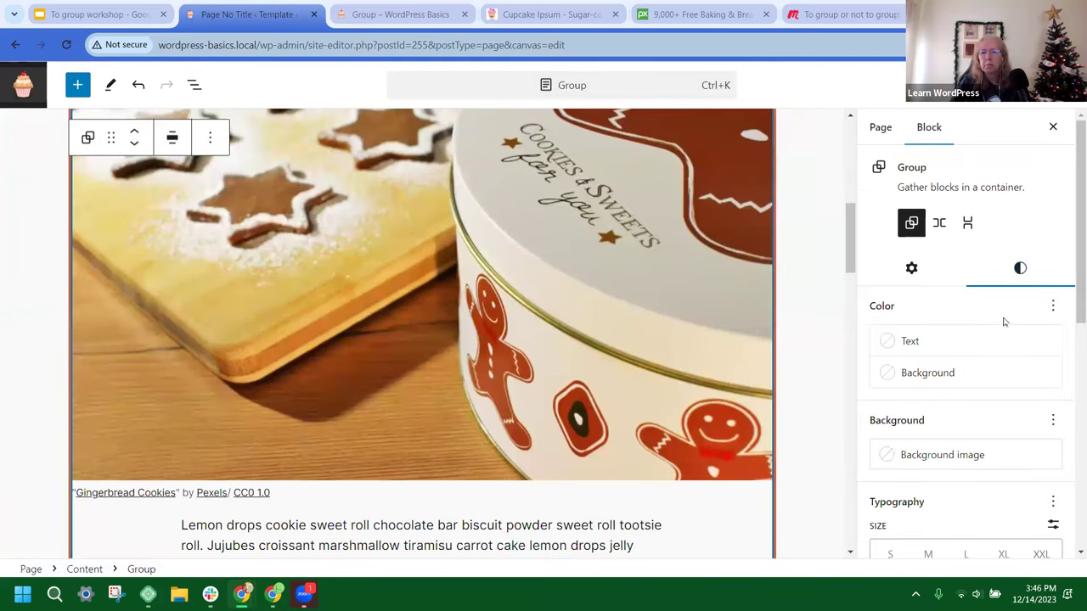
pyautogui.scroll(-6, 943, 359)
pyautogui.scroll(-3, 596, 349)
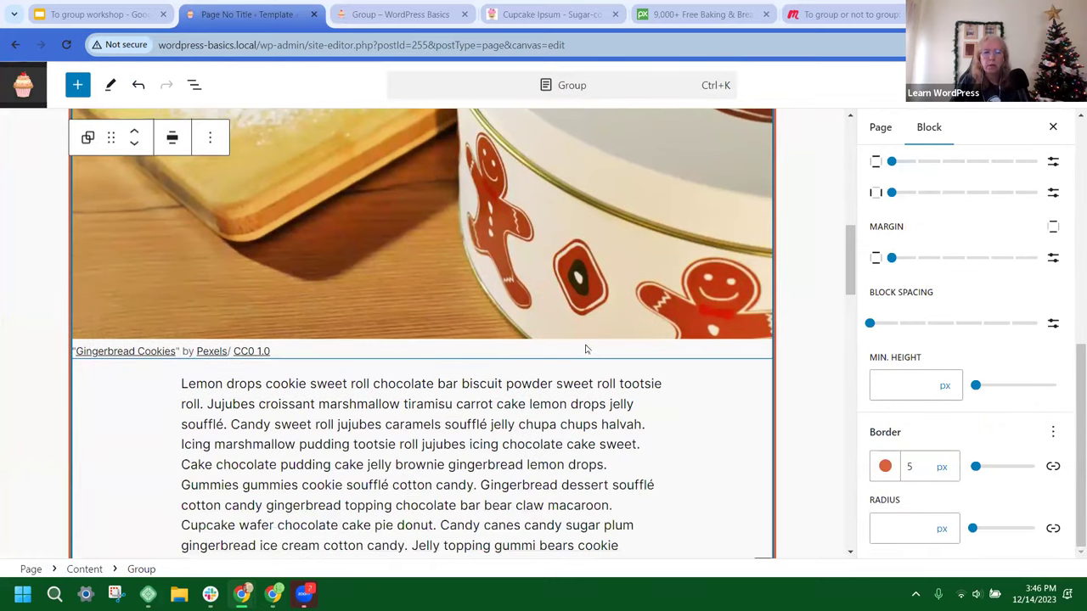
pyautogui.moveTo(895, 330); pyautogui.dragTo(1035, 320)
pyautogui.scroll(-3, 707, 340)
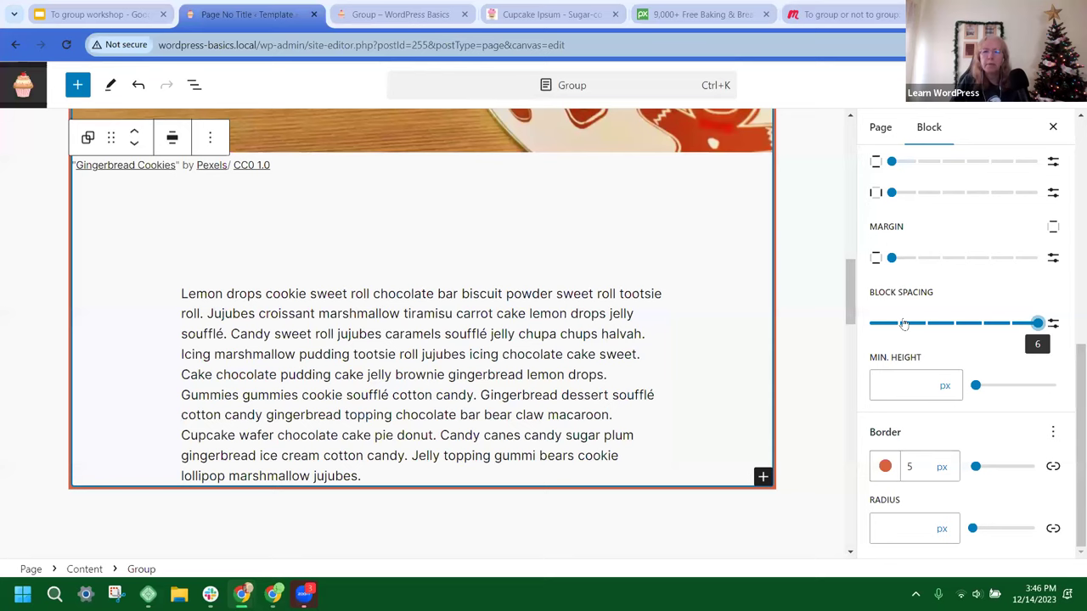
pyautogui.moveTo(895, 326); pyautogui.dragTo(869, 323)
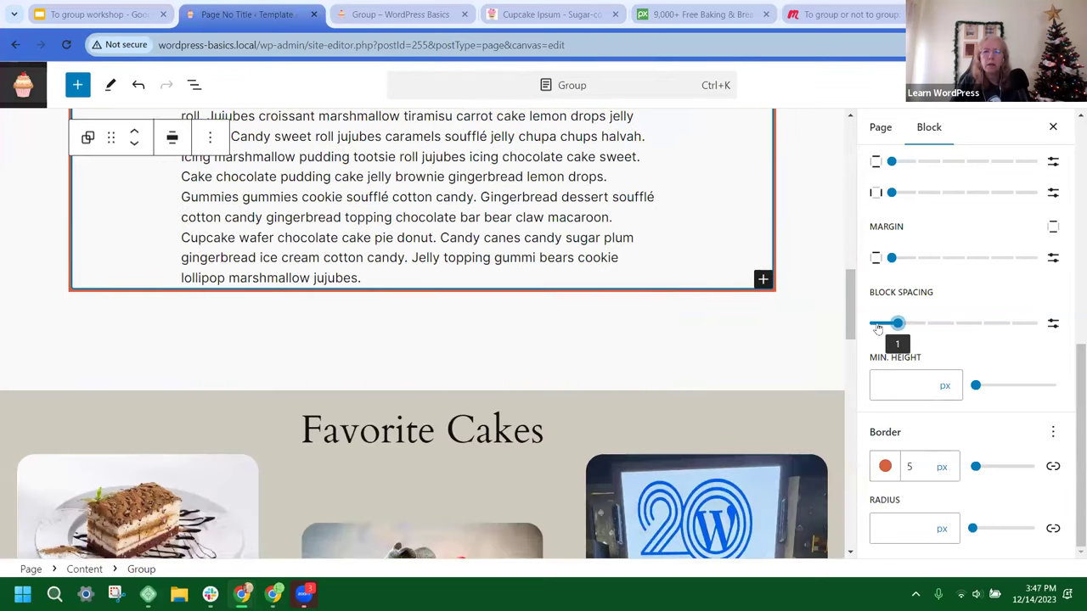
pyautogui.scroll(2, 619, 211)
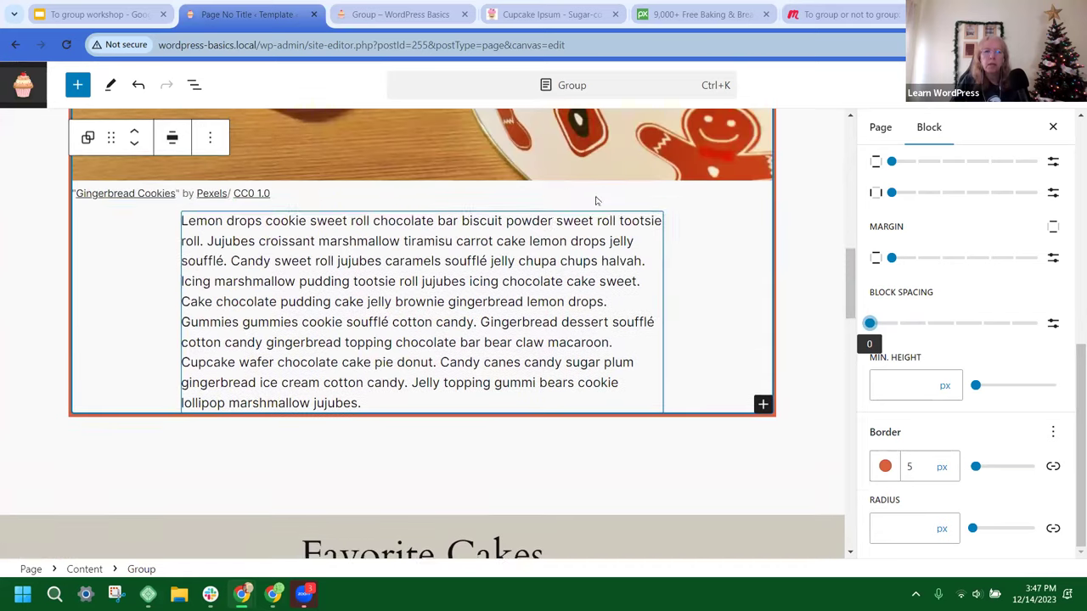
# Step: Examine the padding and margin options under Dimensions for the paragraph in the Cookies group, and deselect the paragraph
pyautogui.click(478, 246)
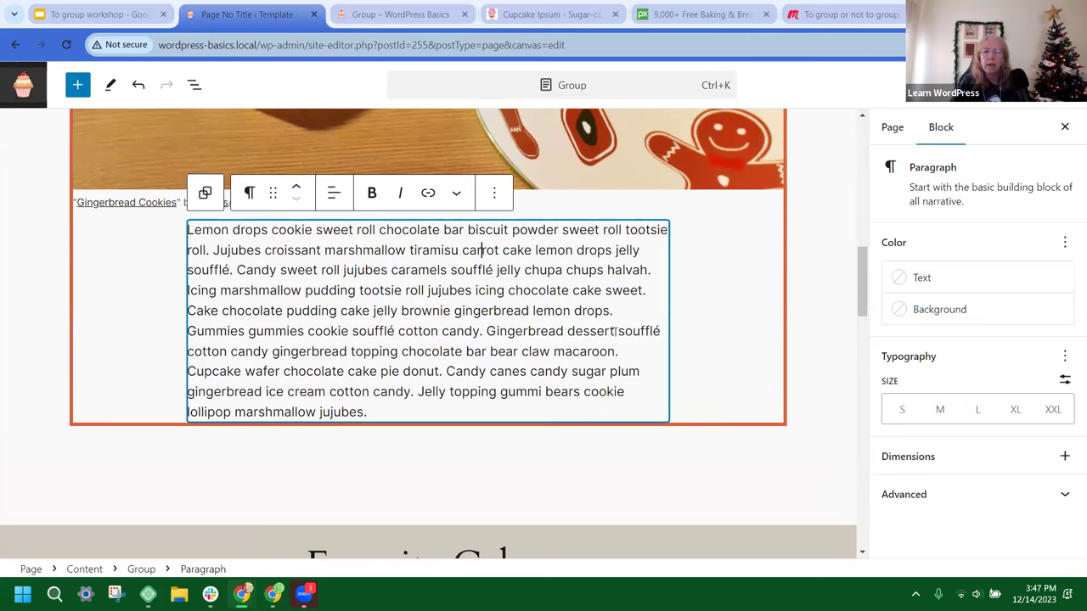
pyautogui.click(1064, 456)
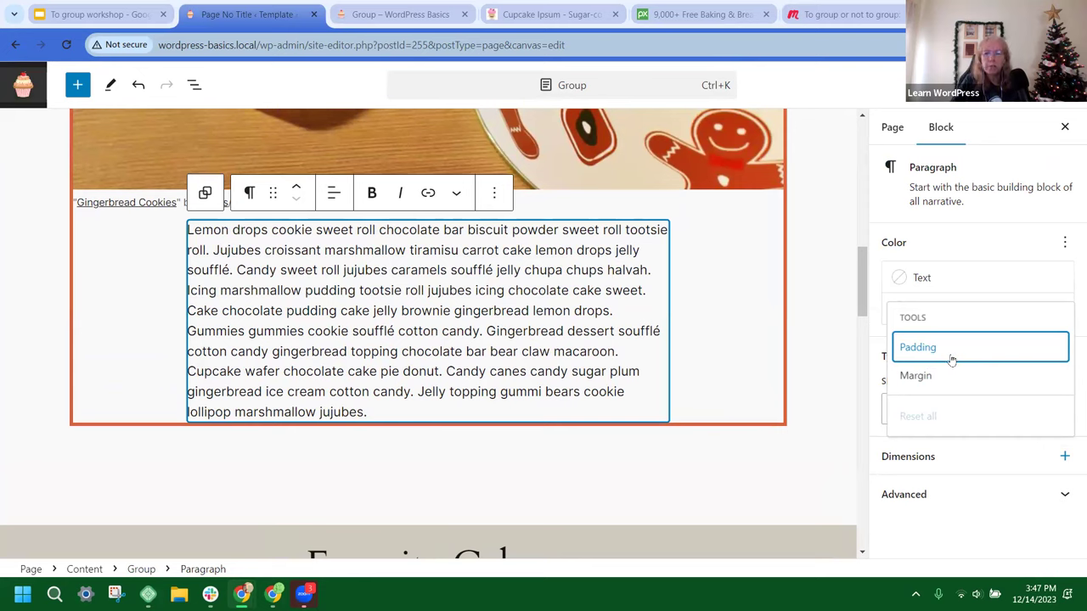
pyautogui.click(836, 340)
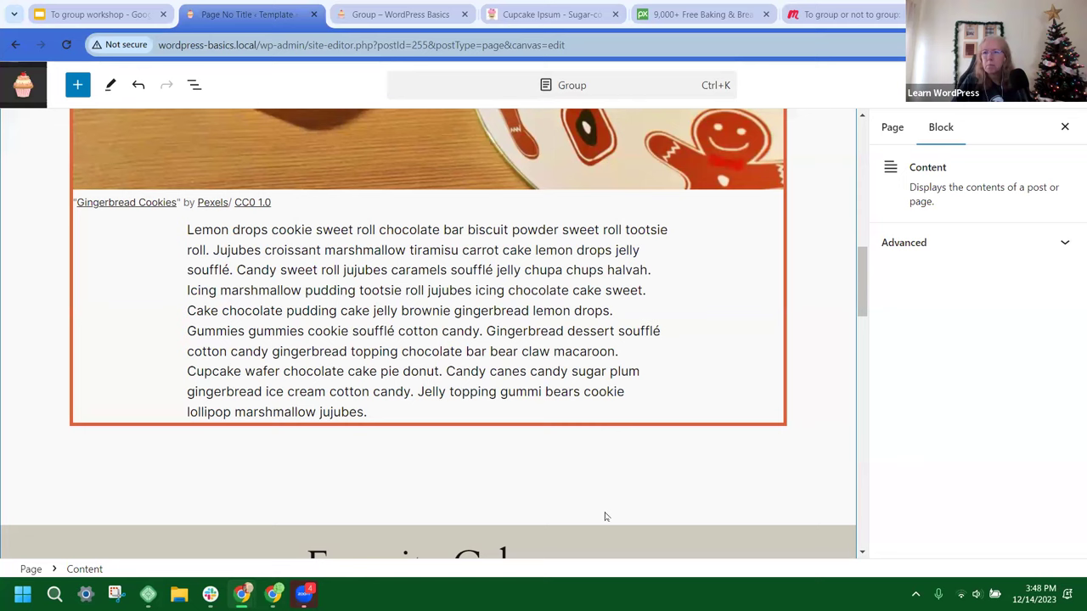
pyautogui.moveTo(428, 517)
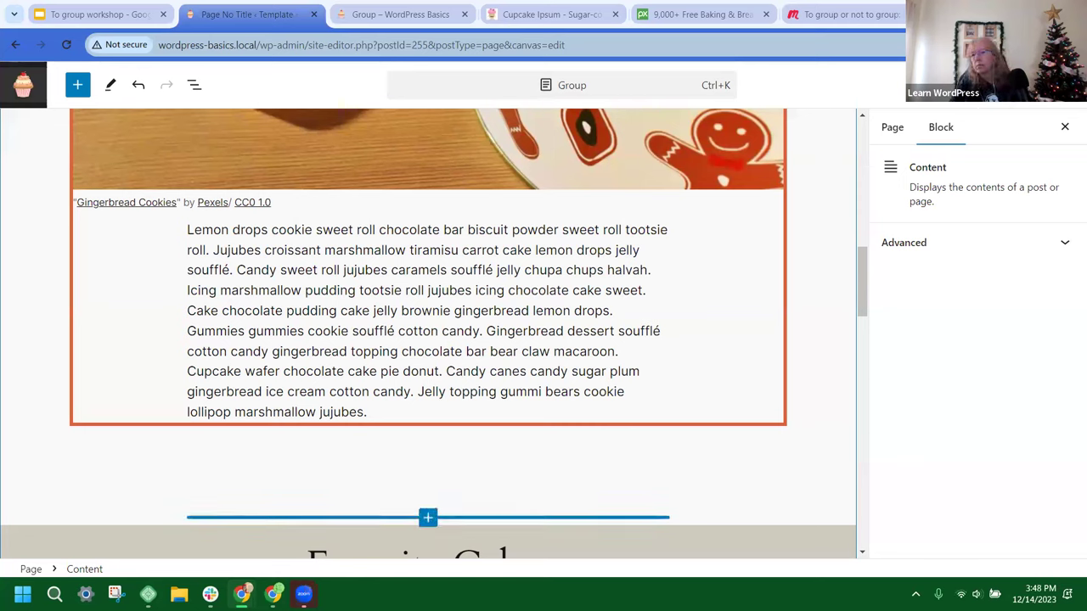